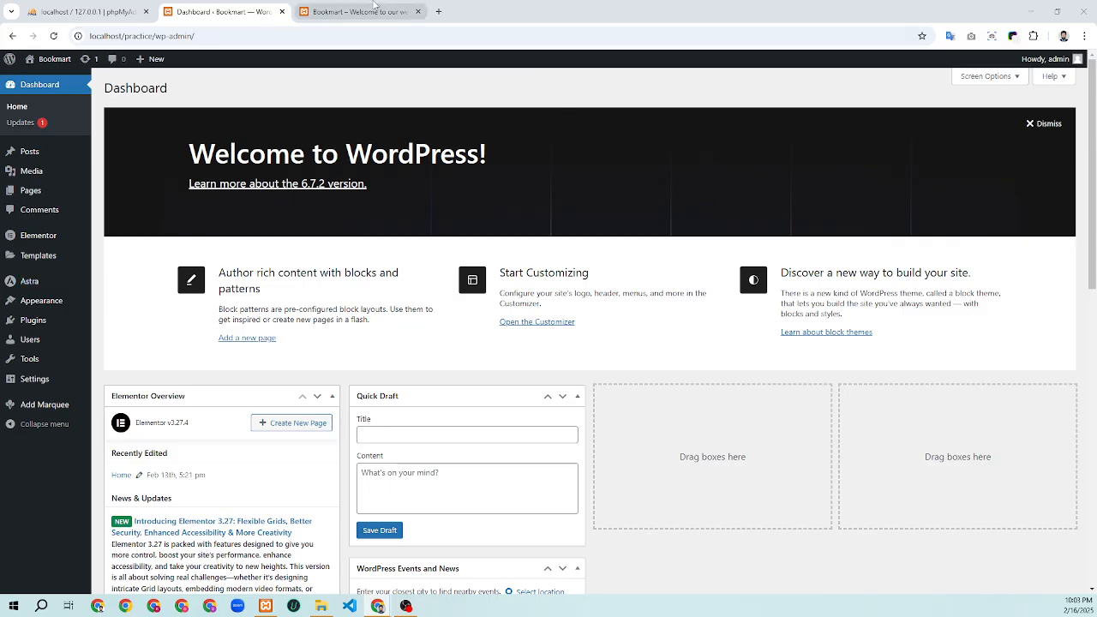
Compare the live Bookmart front page with the WordPress dashboard and its Pages link
click(373, 11)
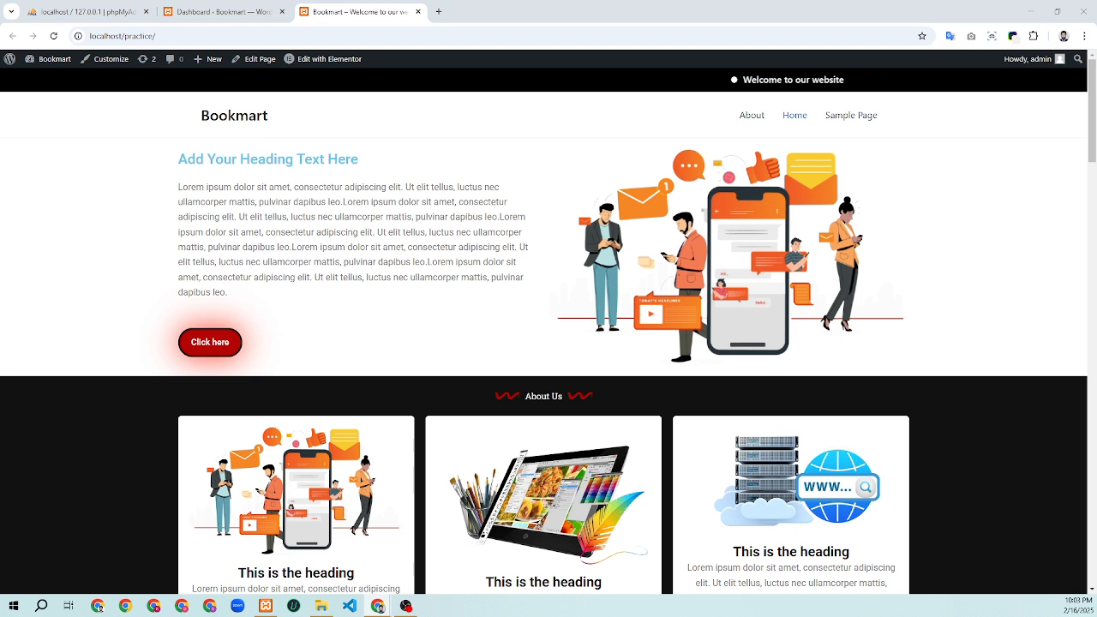
click(258, 14)
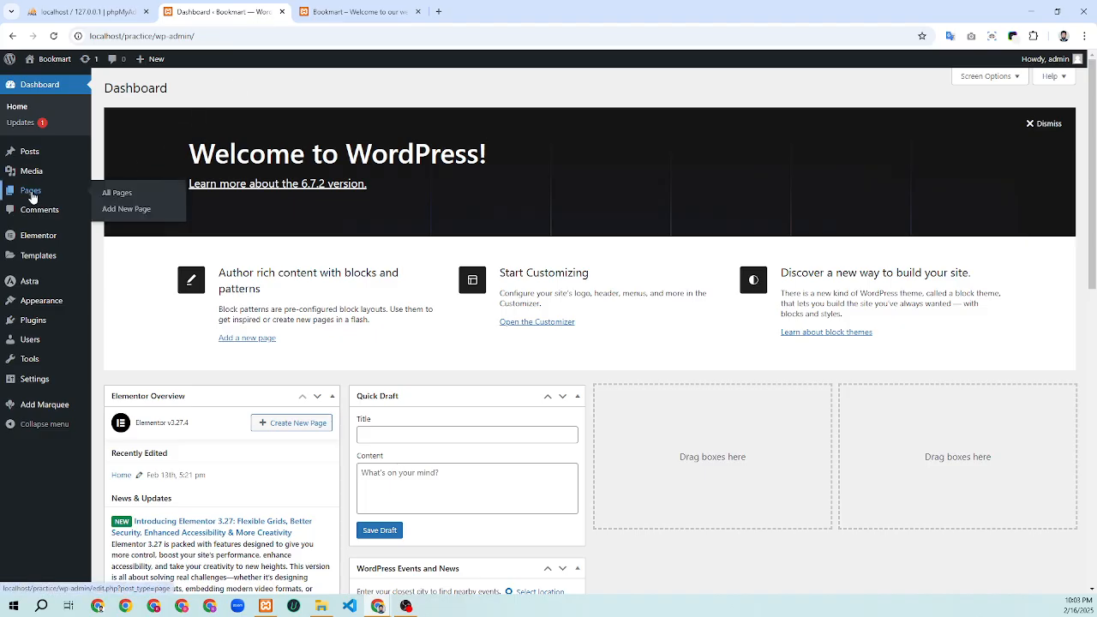
right_click(39, 197)
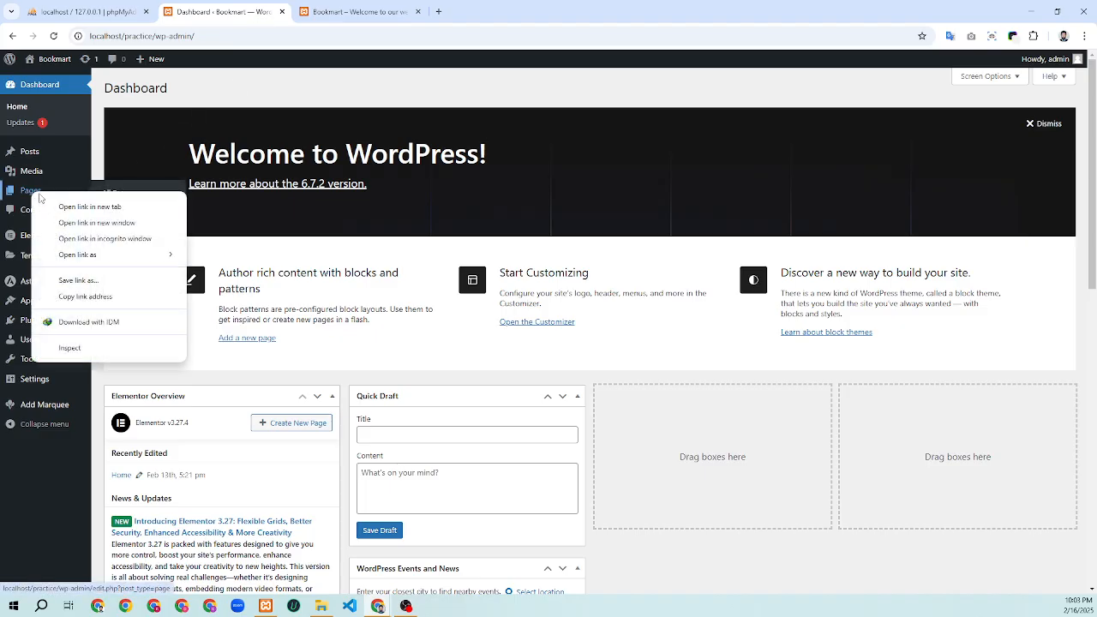
click(100, 163)
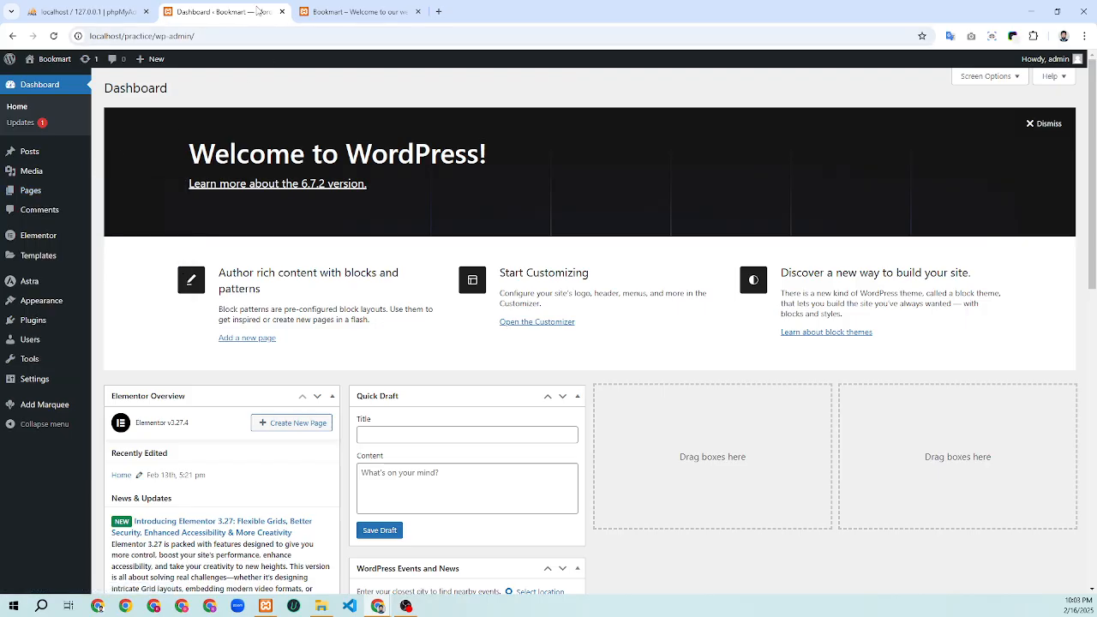
click(385, 12)
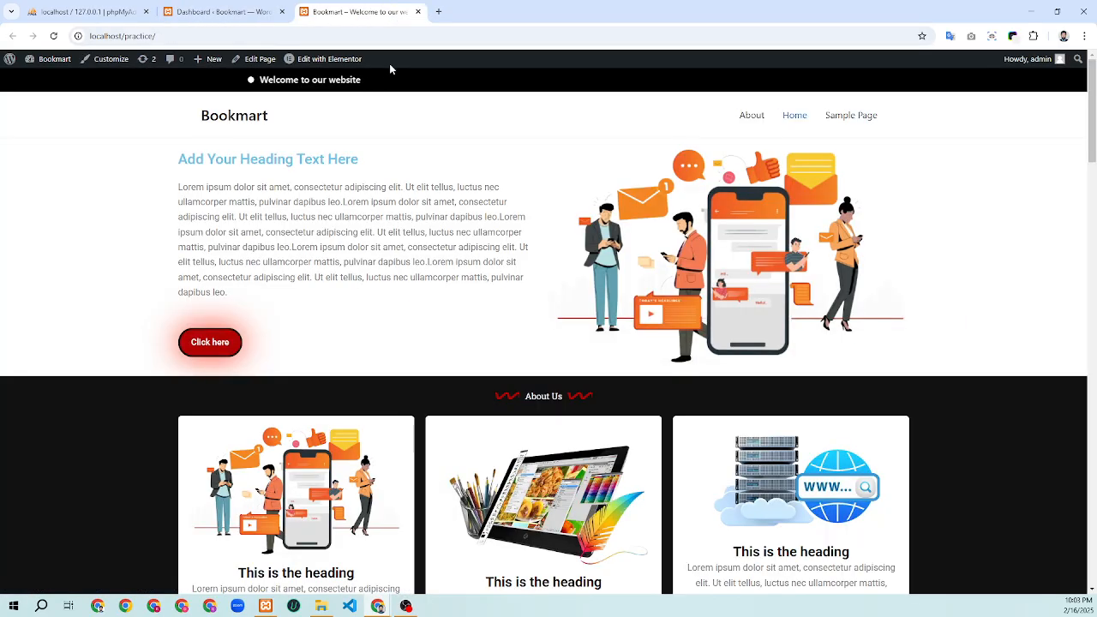
click(225, 12)
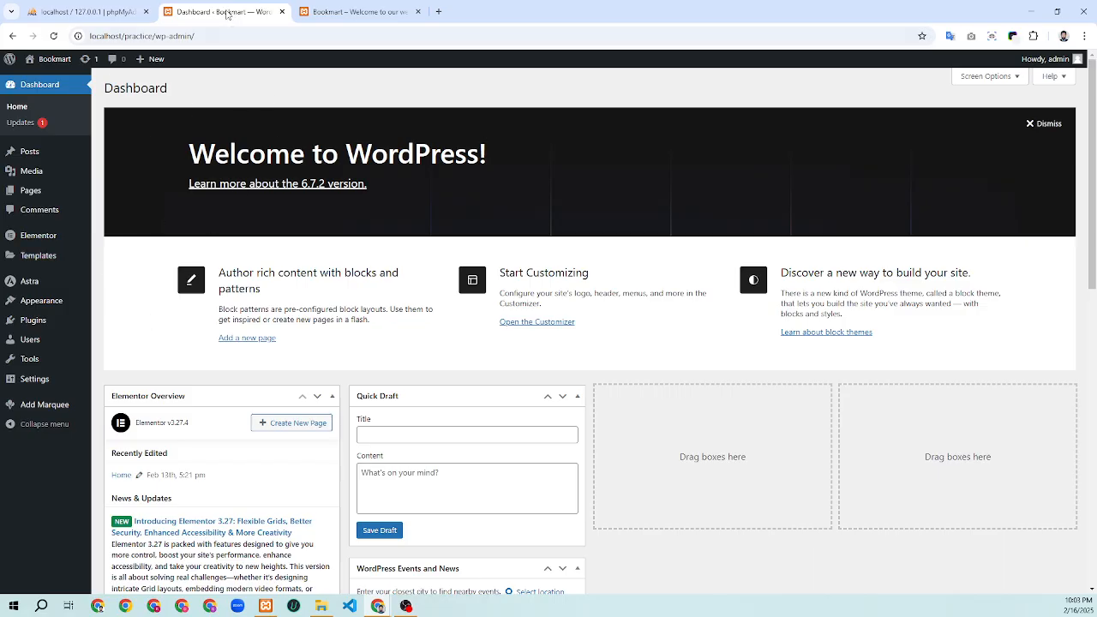
Duplicate the Dashboard browser tab twice to get two extra dashboard copies
right_click(227, 14)
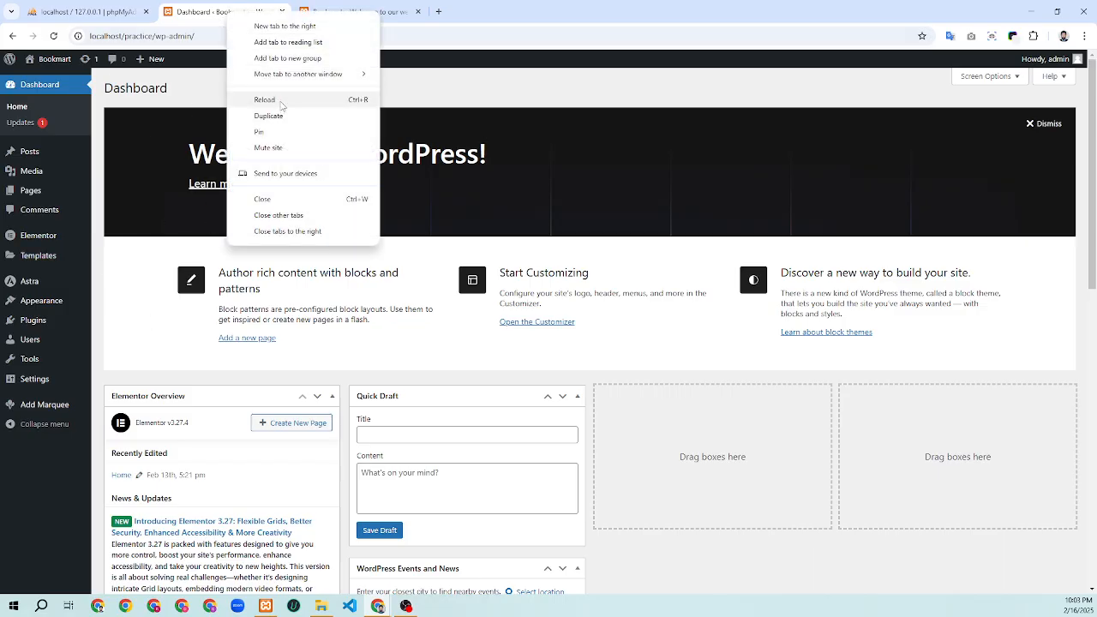
click(269, 116)
click(238, 12)
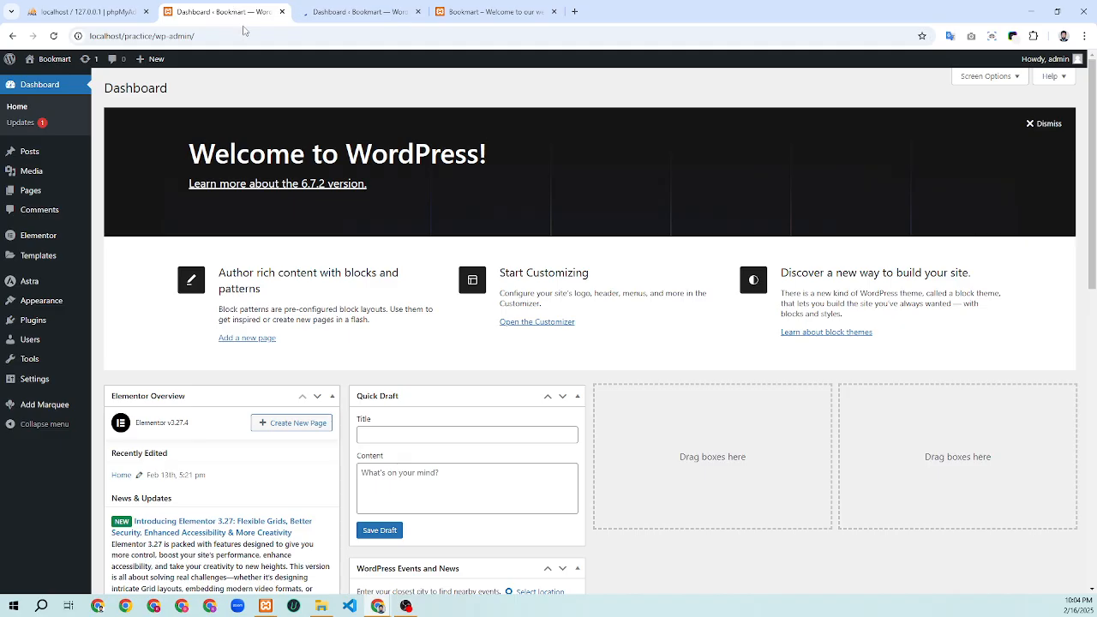
right_click(248, 10)
click(295, 111)
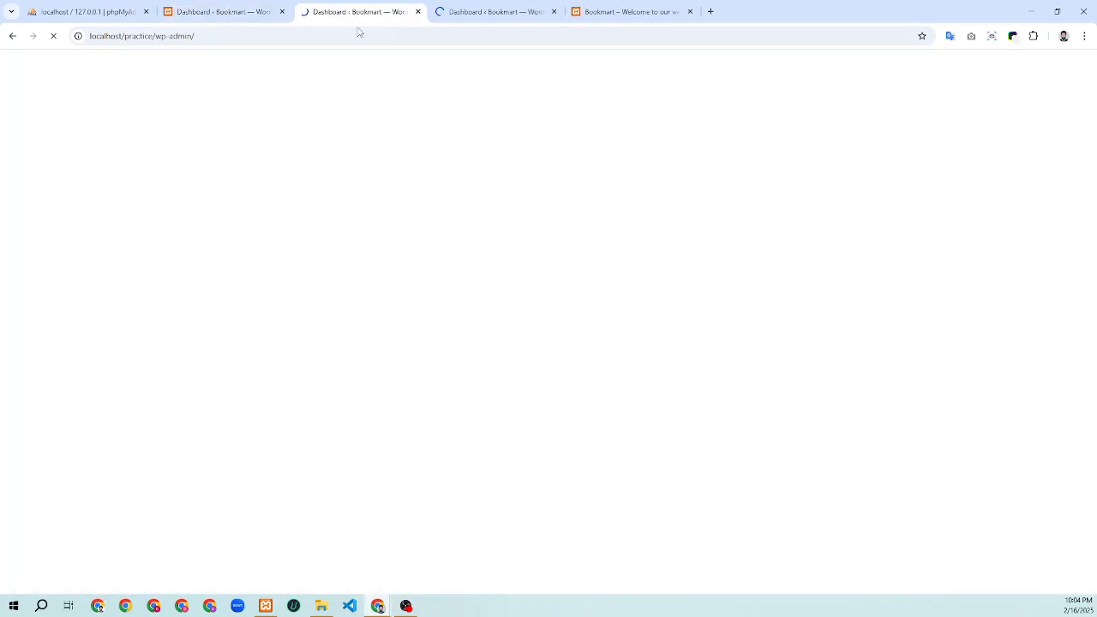
Switch among the dashboard copies, ending on the newest one
click(474, 15)
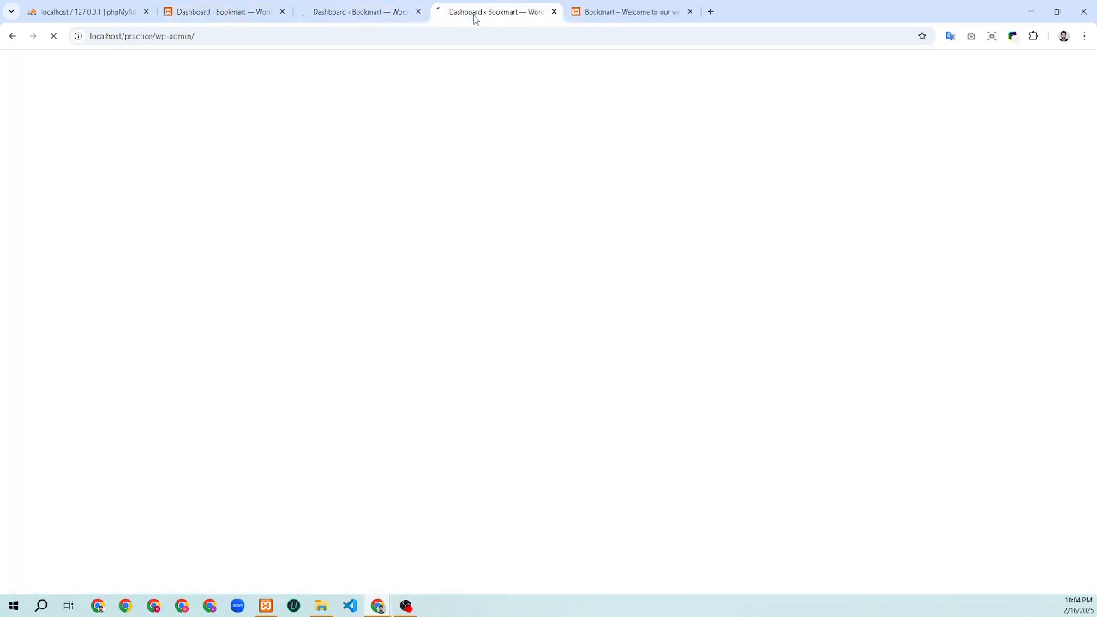
click(339, 14)
click(490, 19)
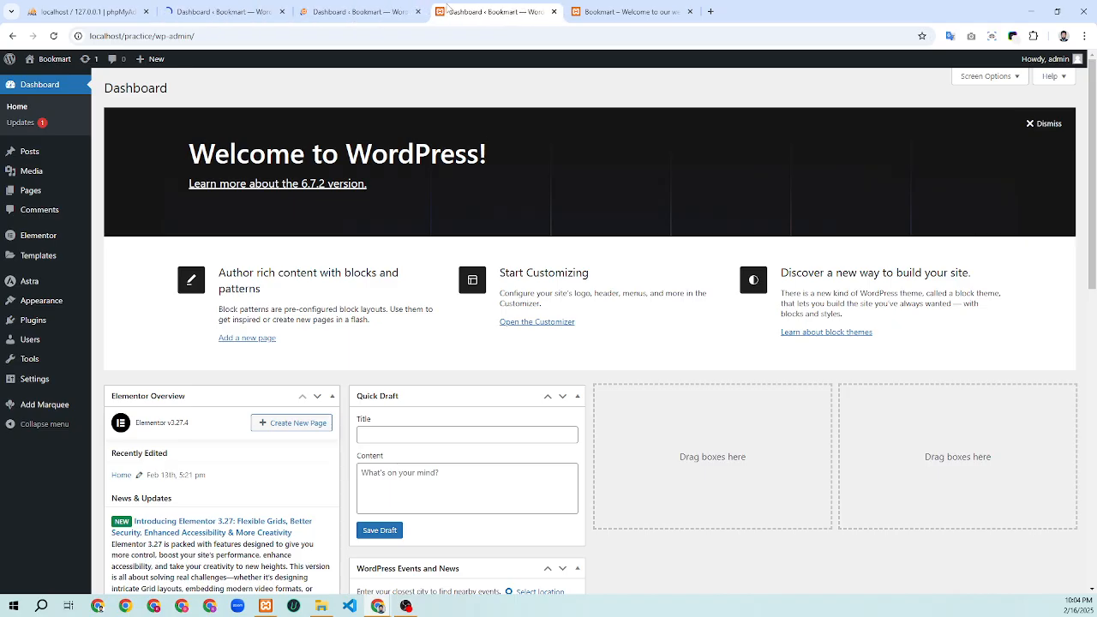
click(350, 12)
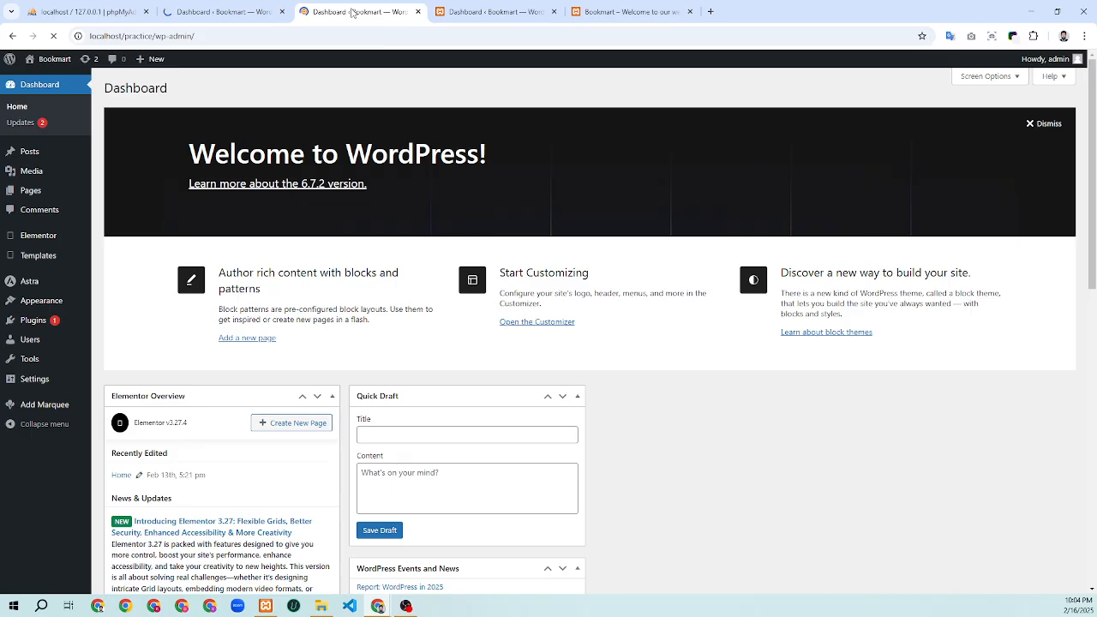
right_click(350, 12)
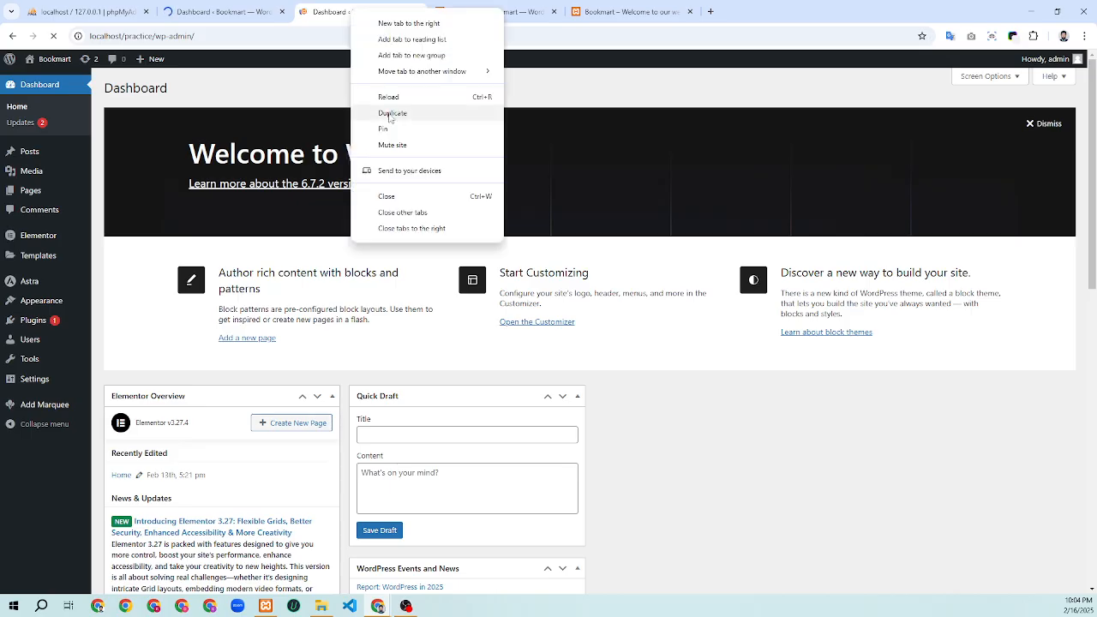
click(320, 15)
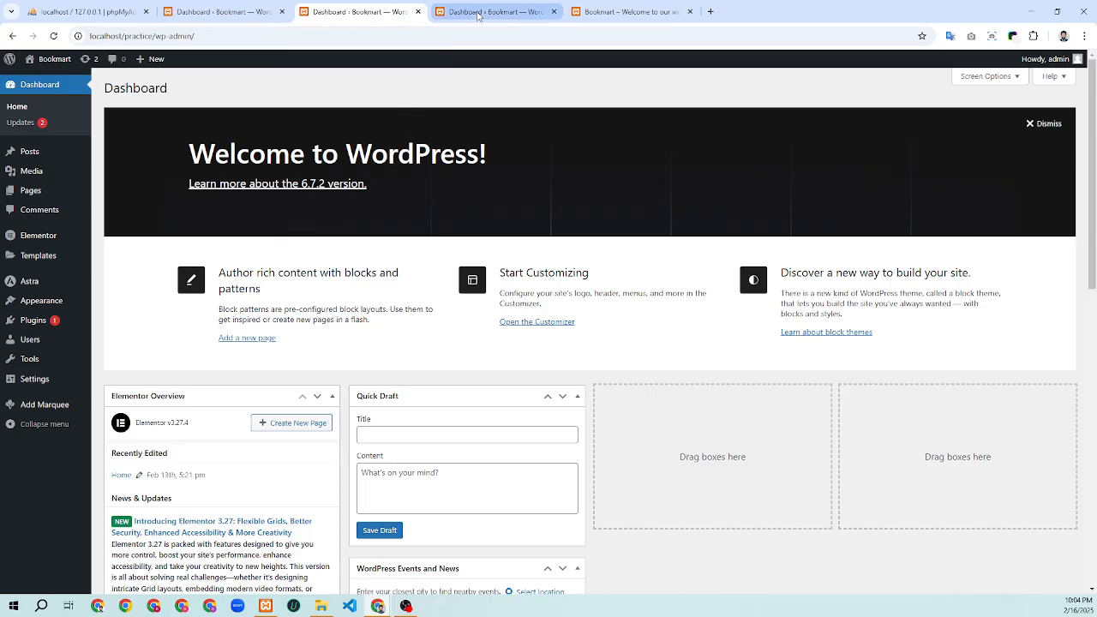
click(478, 13)
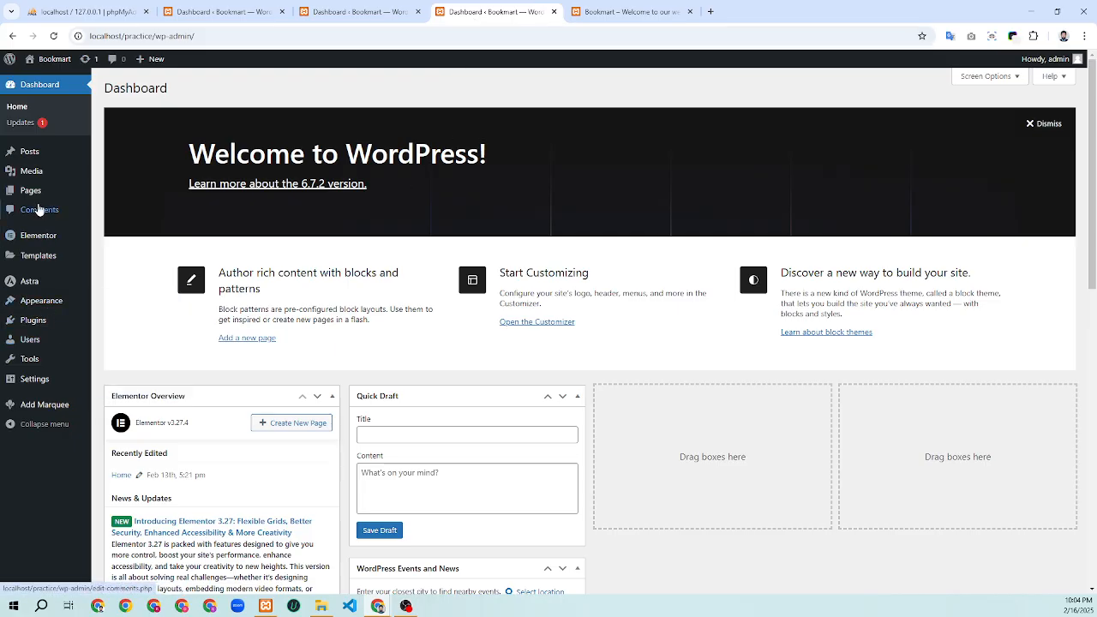
Launch Edit with Elementor for the Home page from the Pages list, then view the live homepage
click(35, 200)
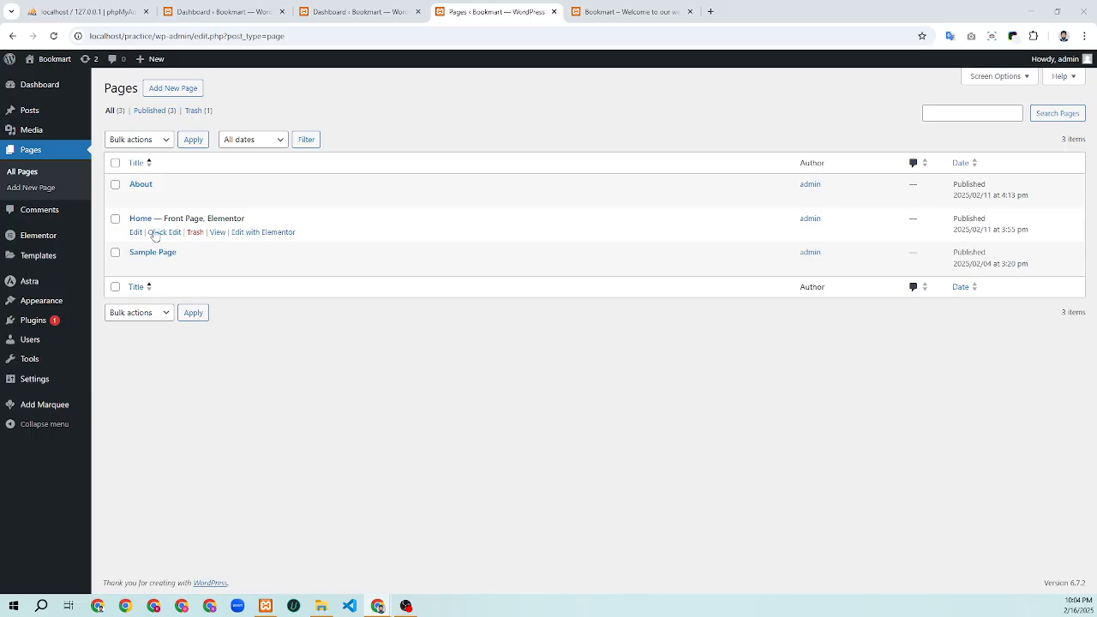
right_click(252, 242)
click(253, 233)
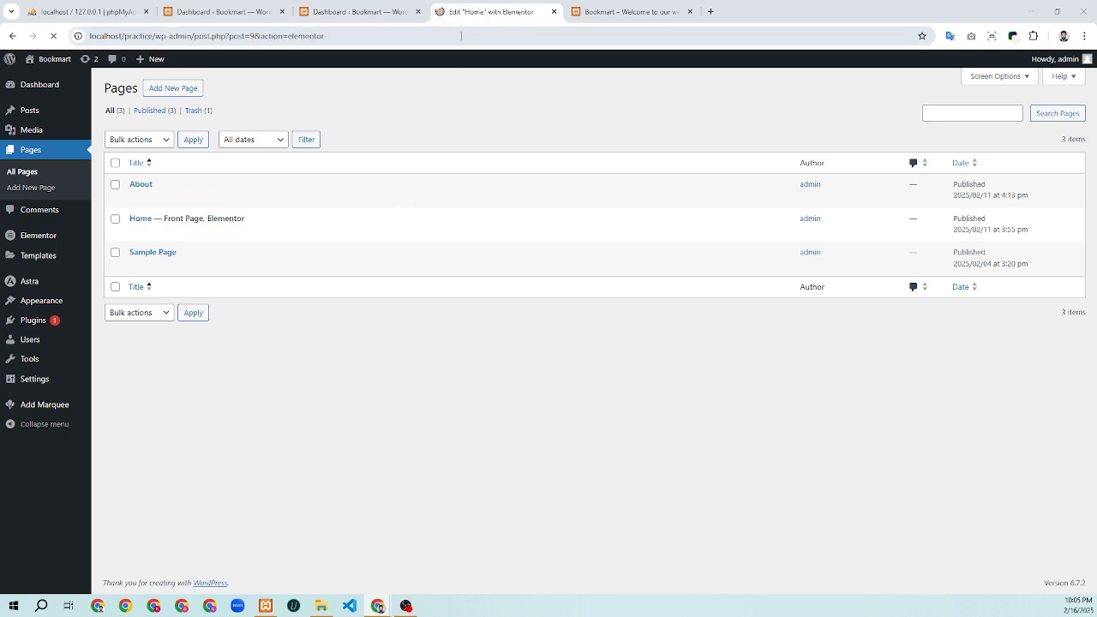
click(634, 11)
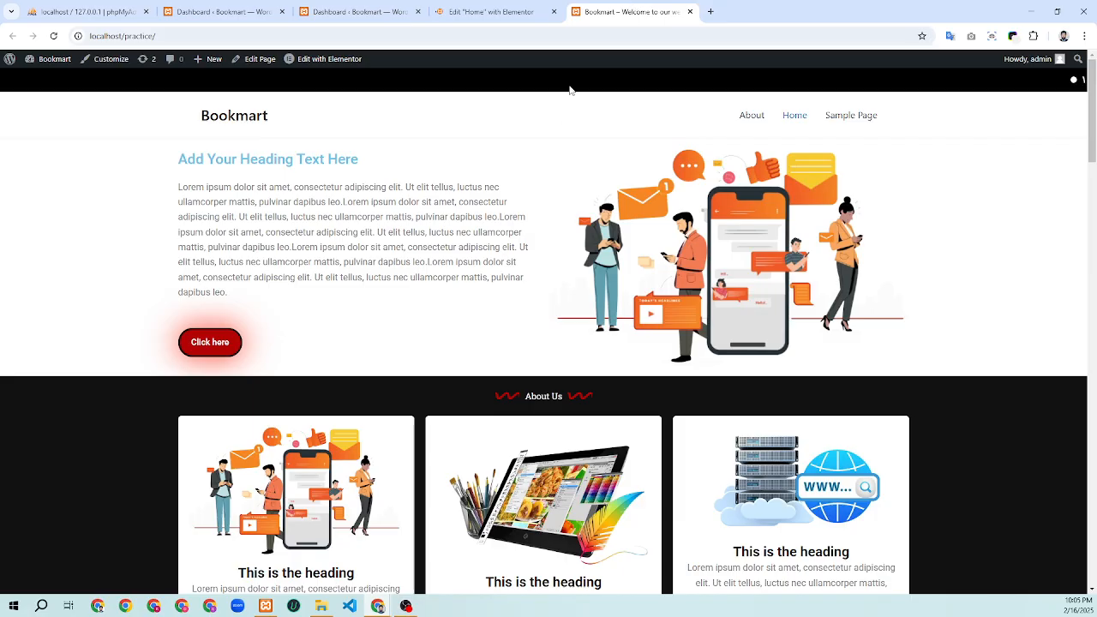
Scroll the live homepage and enlarge, then close, the phone illustration
scroll(453, 367, down, 10)
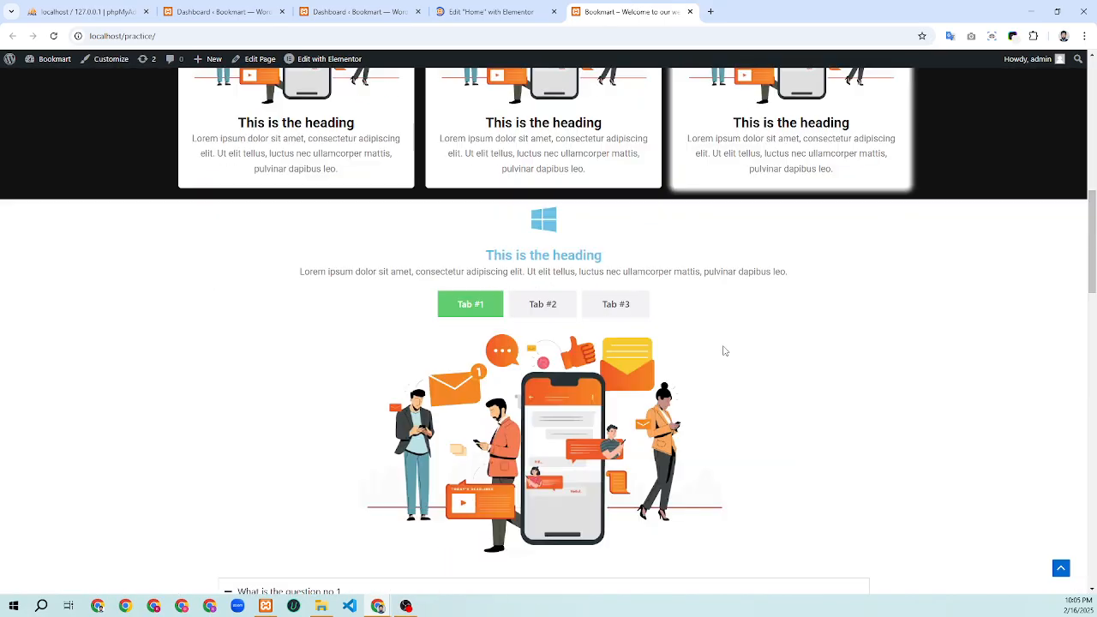
scroll(724, 350, down, 13)
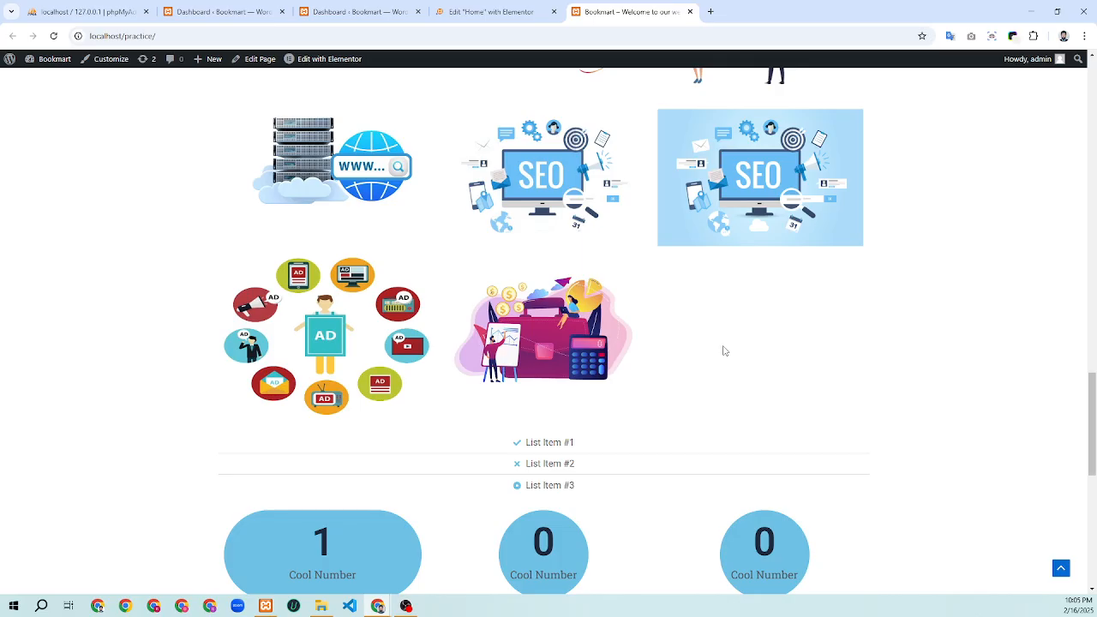
scroll(723, 351, up, 4)
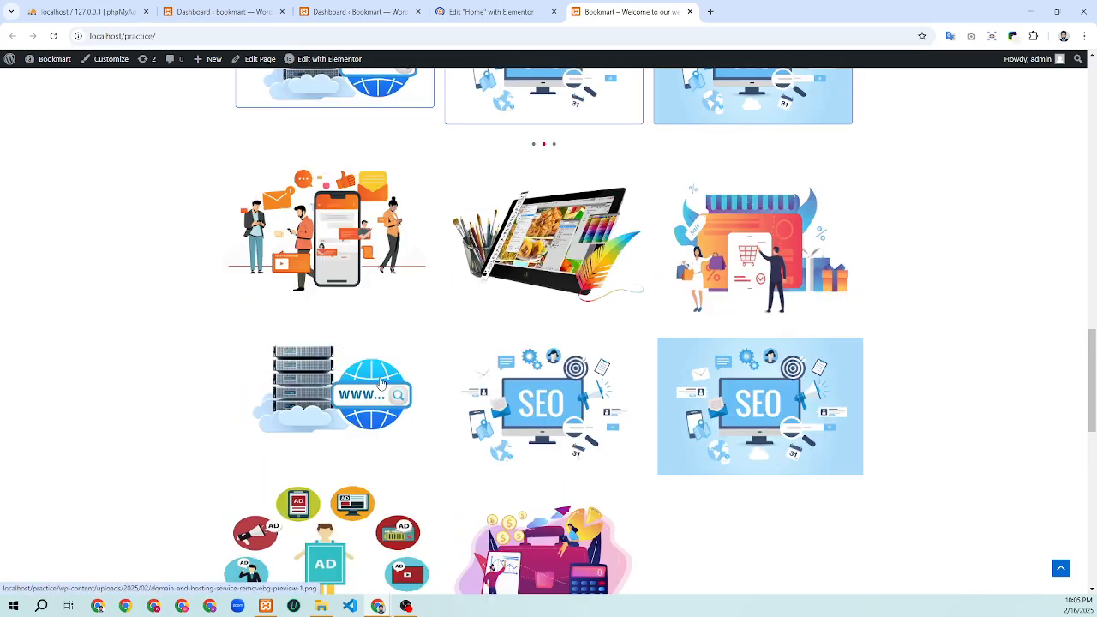
click(372, 276)
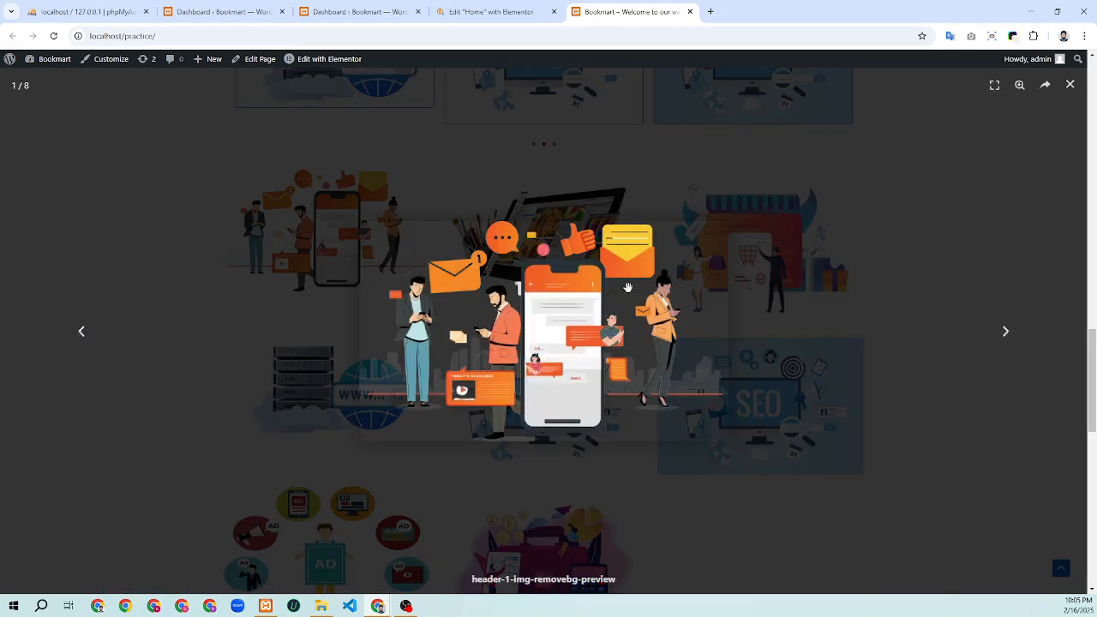
click(1069, 86)
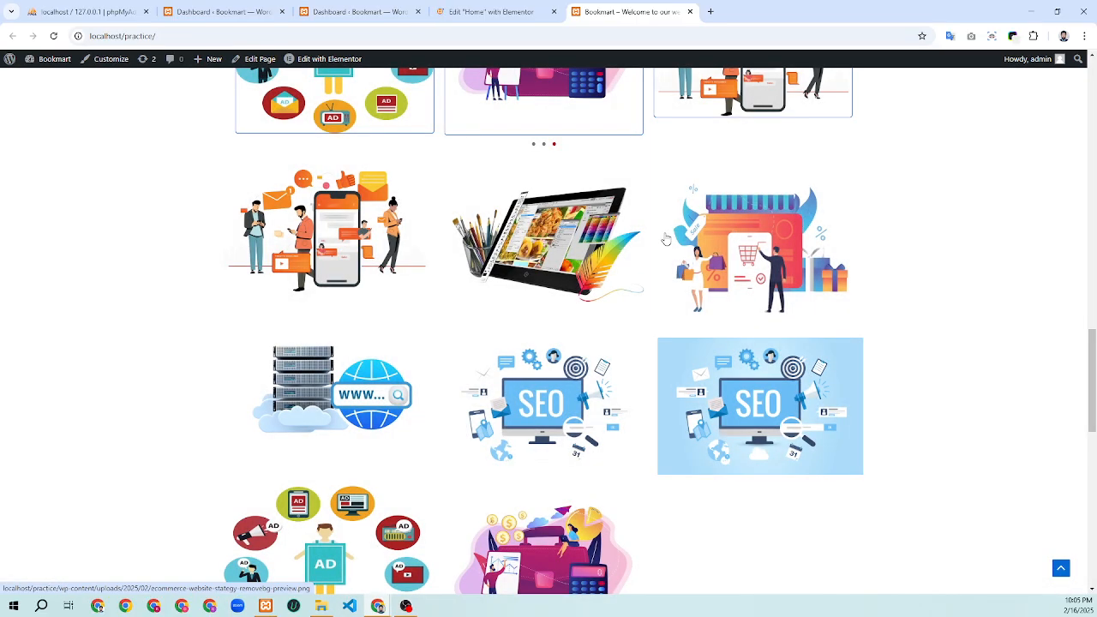
Scroll further down, dismiss the homepage alert box, and return to the Elementor editor
scroll(664, 239, down, 2)
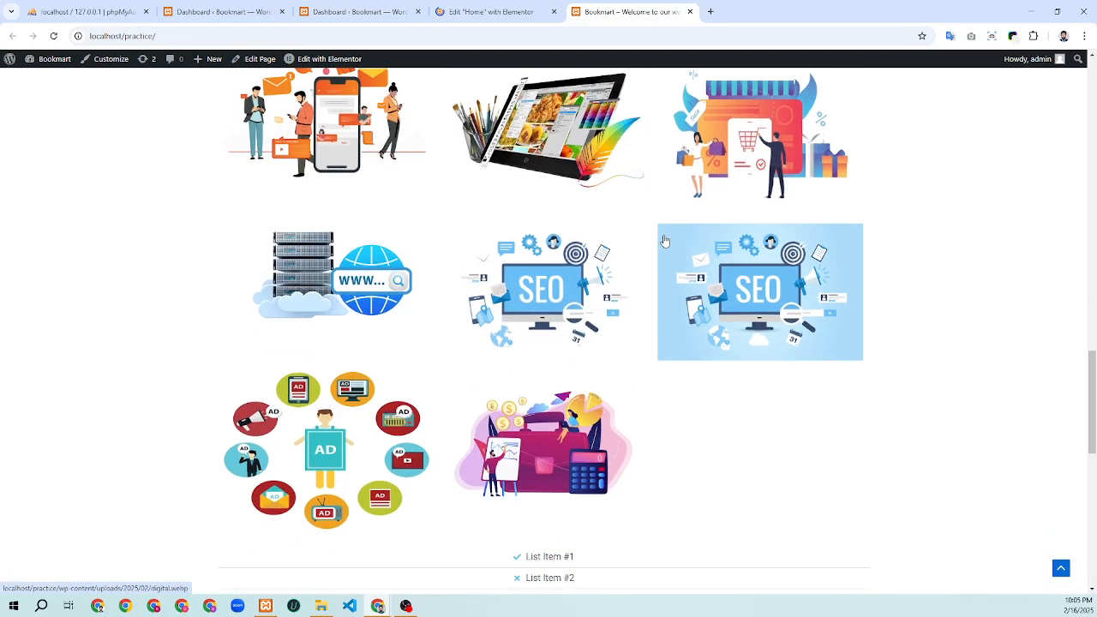
scroll(665, 241, down, 5)
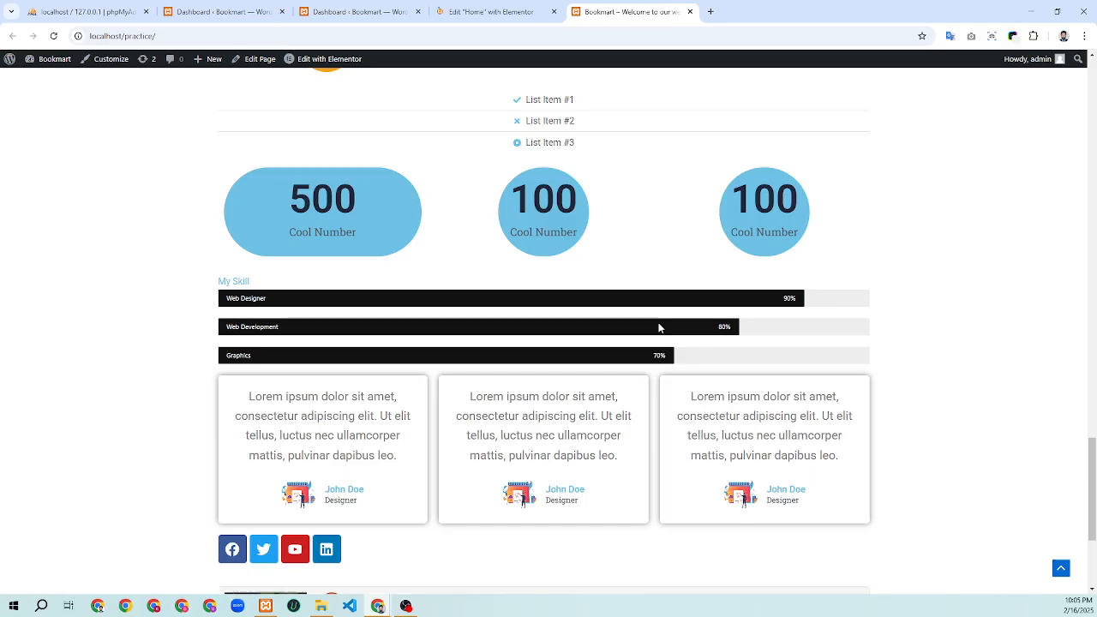
scroll(659, 327, down, 3)
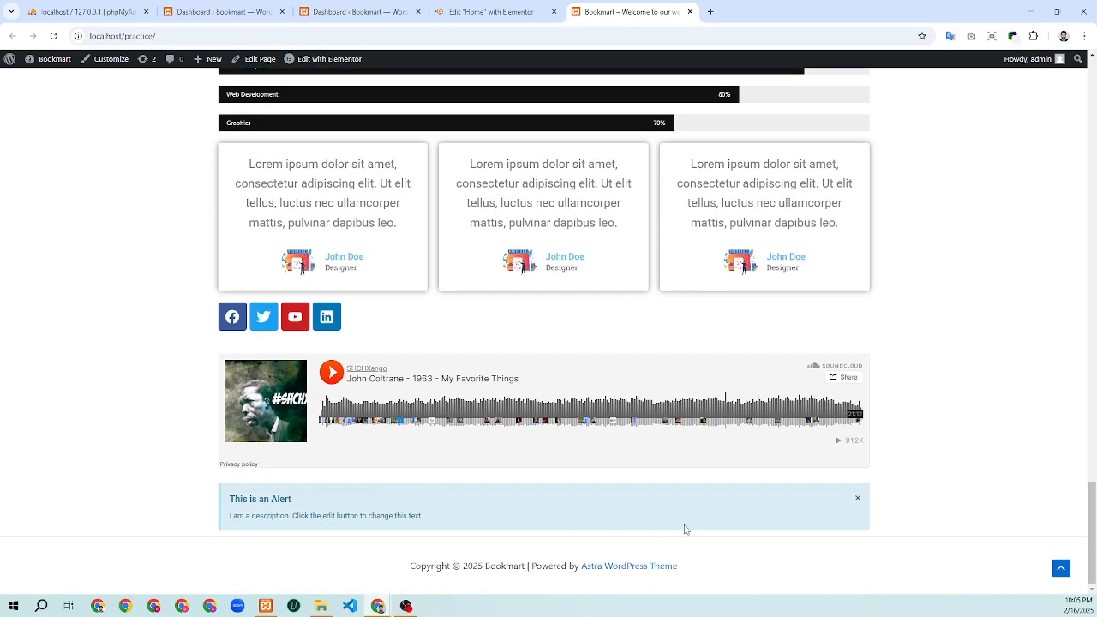
click(855, 498)
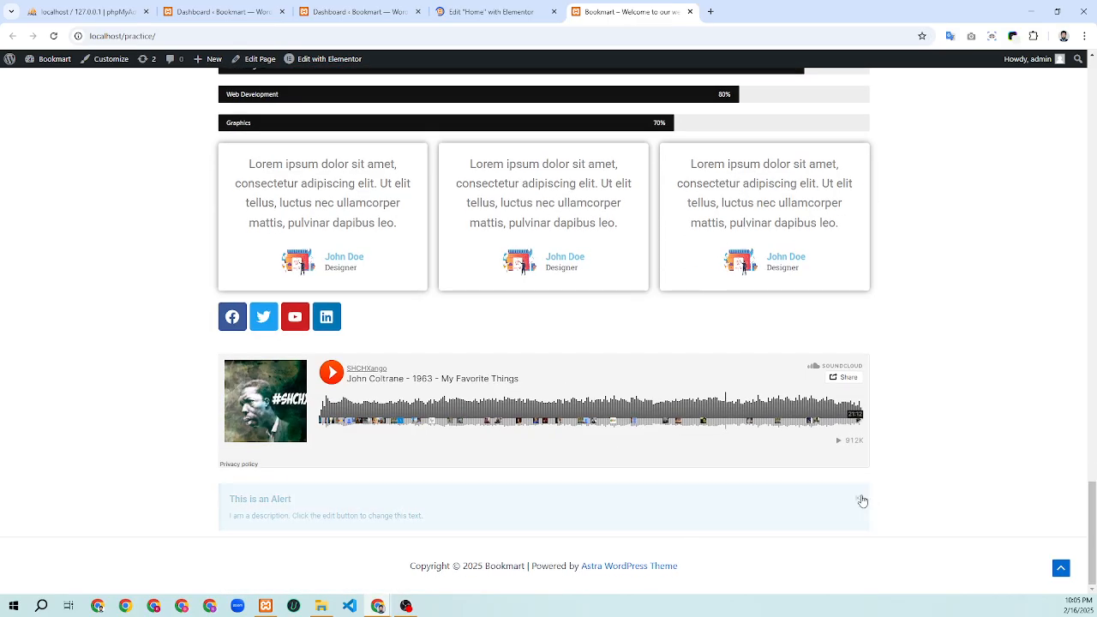
click(519, 8)
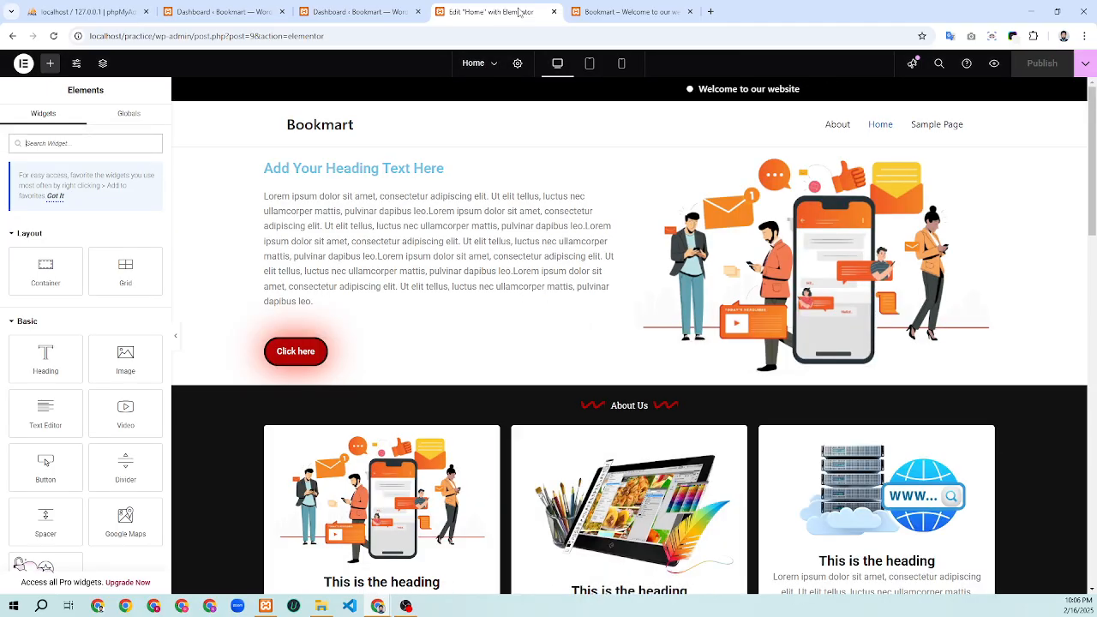
Scroll through the Home page content and widget panel in the Elementor editor
scroll(499, 289, down, 3)
scroll(436, 331, down, 6)
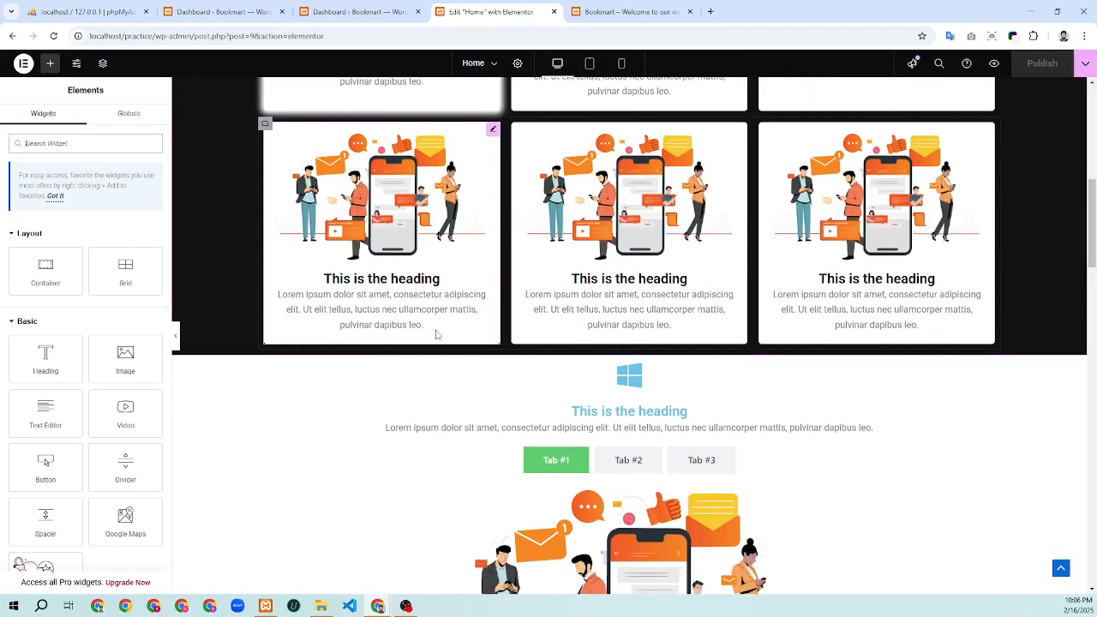
scroll(455, 443, up, 9)
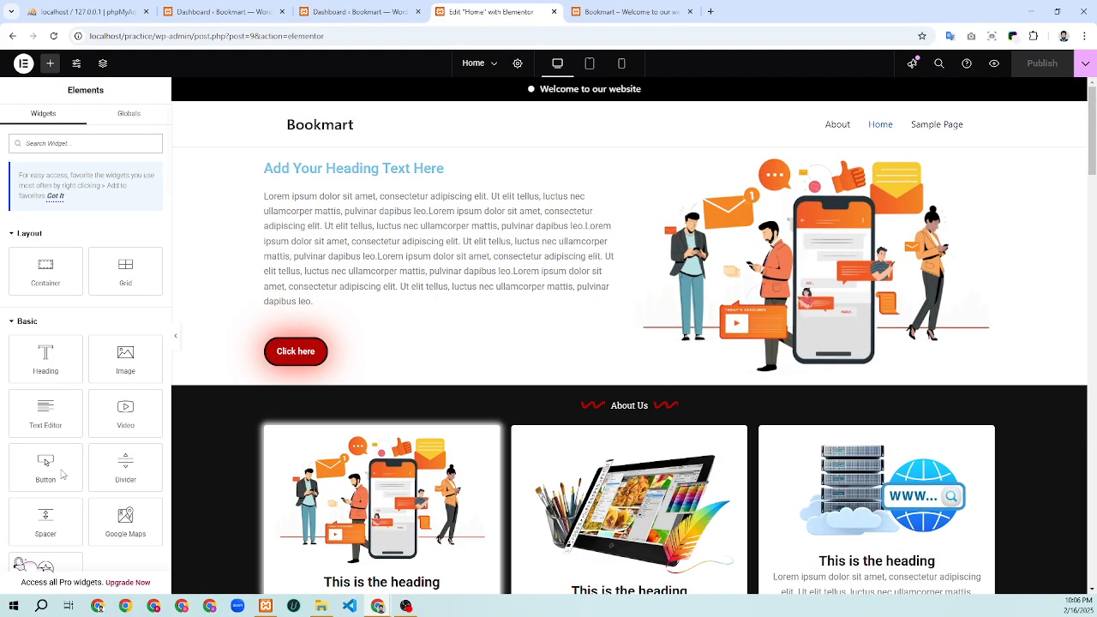
scroll(143, 402, down, 10)
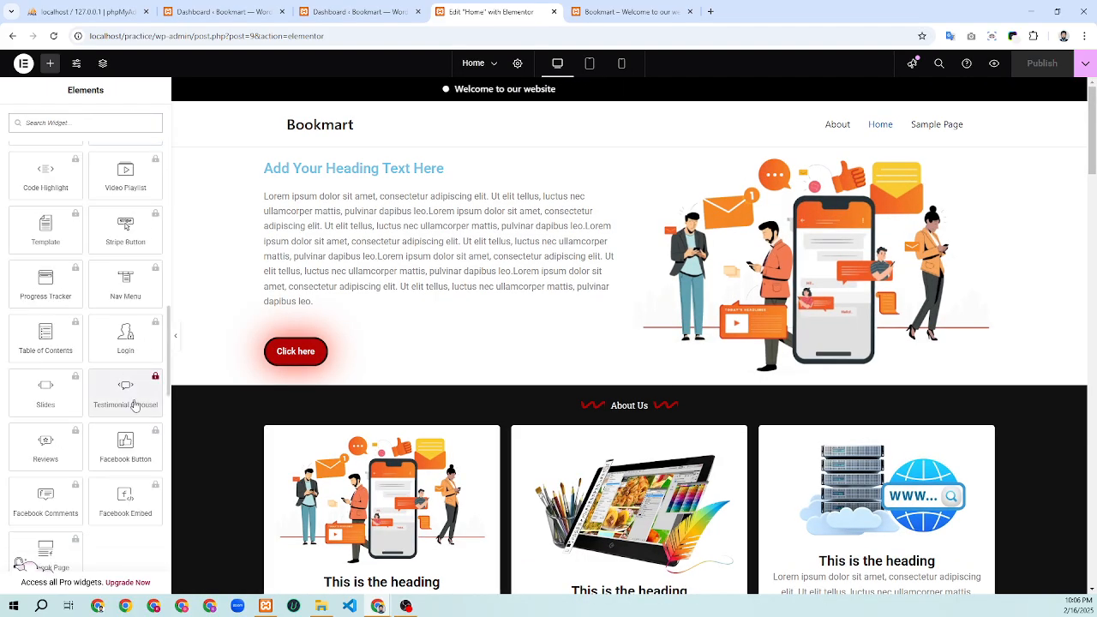
scroll(128, 411, up, 2)
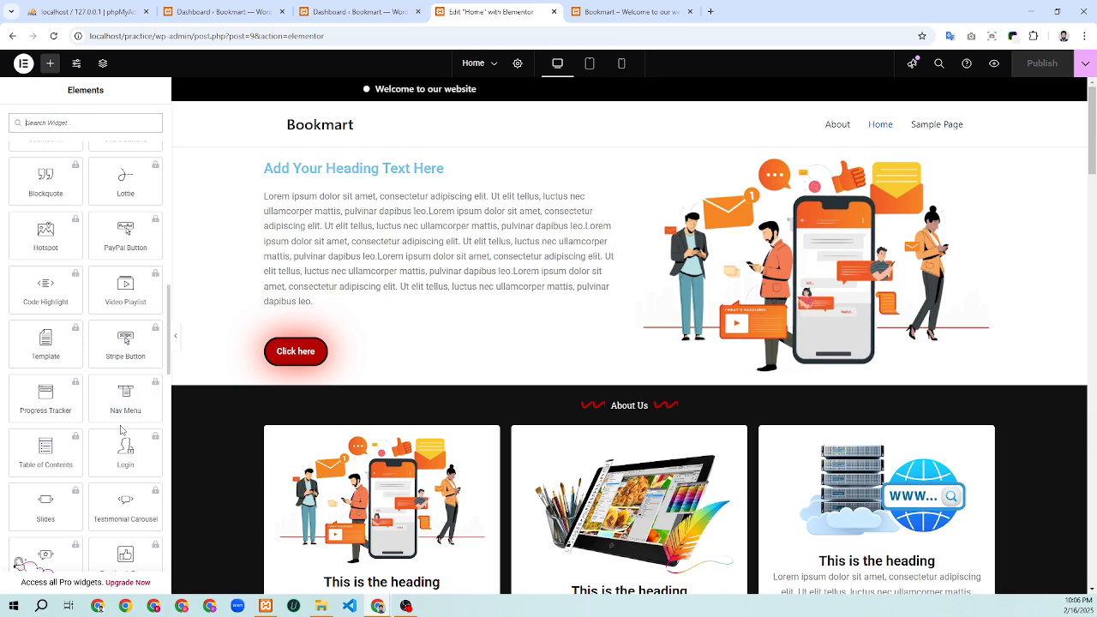
scroll(124, 424, up, 4)
scroll(124, 424, up, 6)
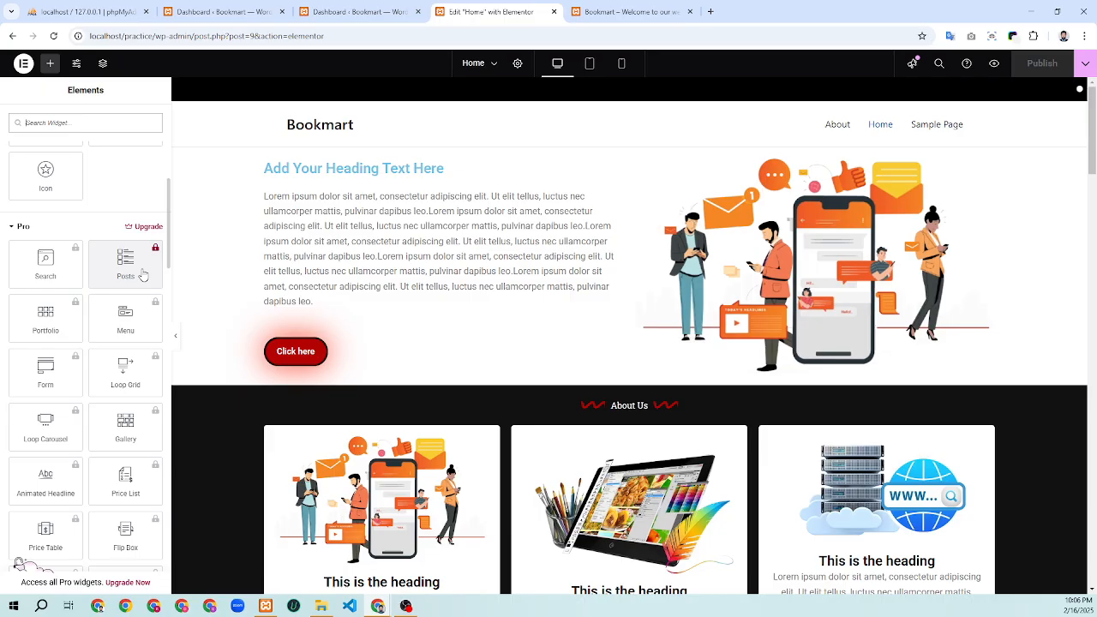
scroll(143, 274, down, 1)
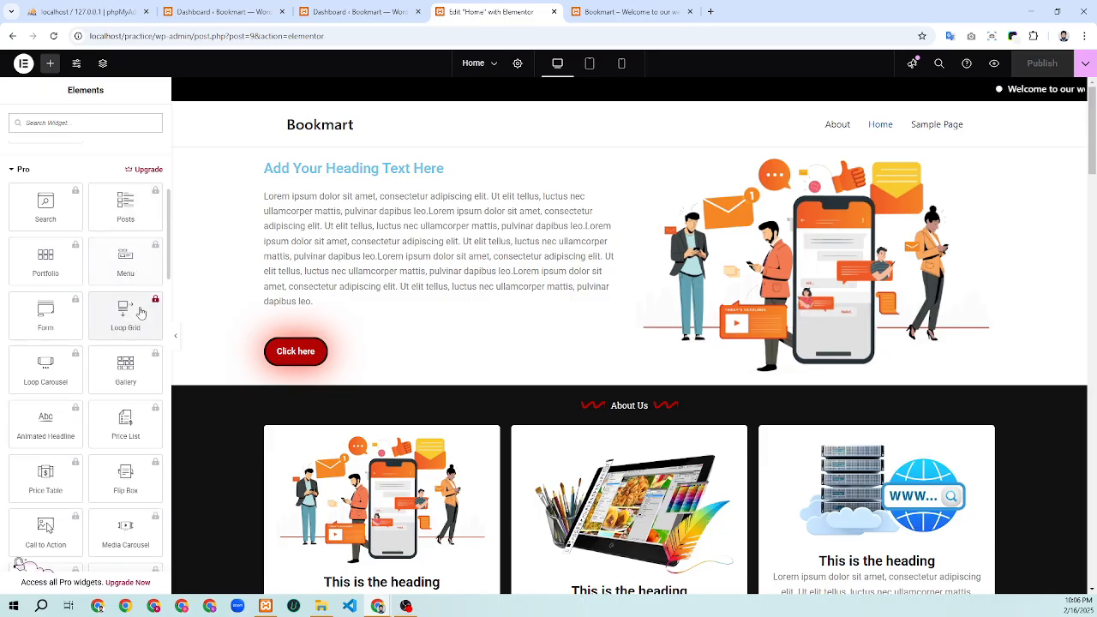
scroll(128, 342, down, 3)
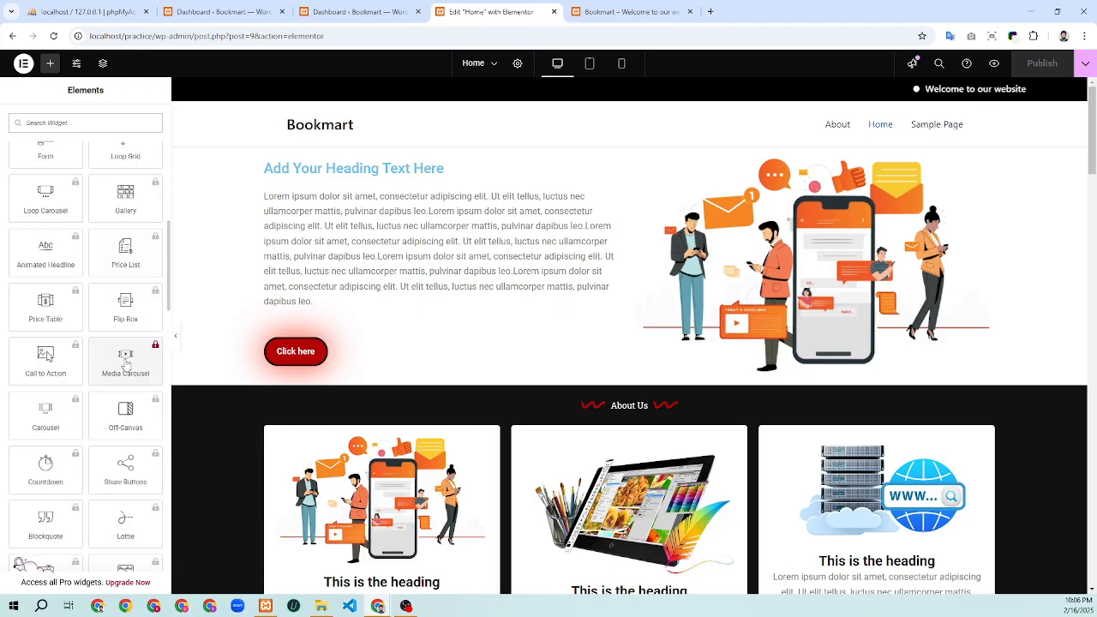
scroll(125, 364, down, 10)
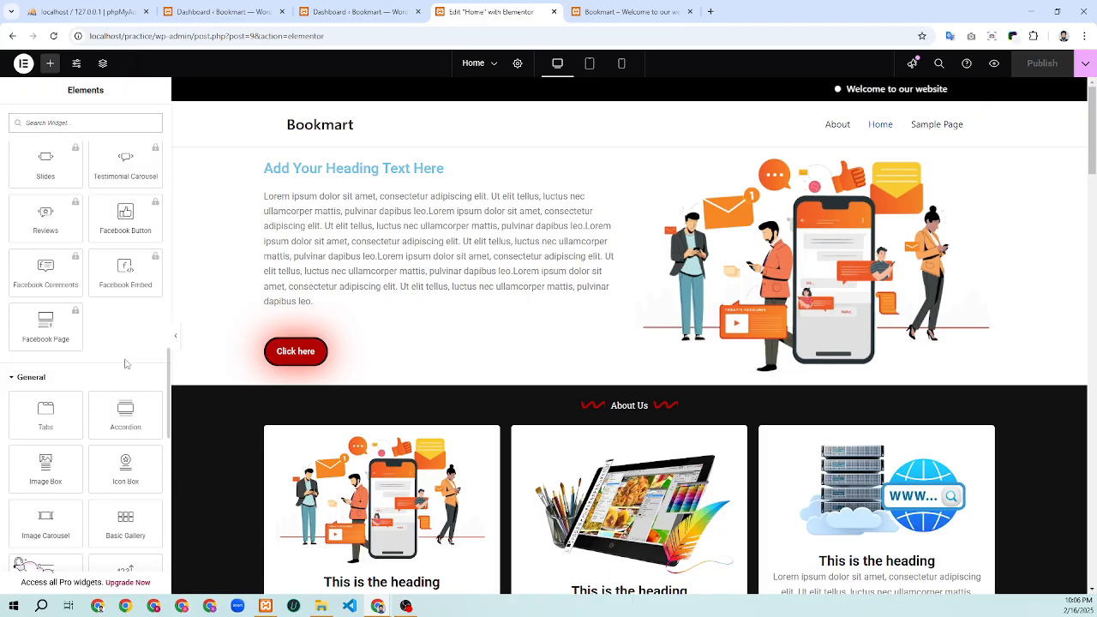
scroll(125, 362, down, 7)
scroll(126, 363, down, 4)
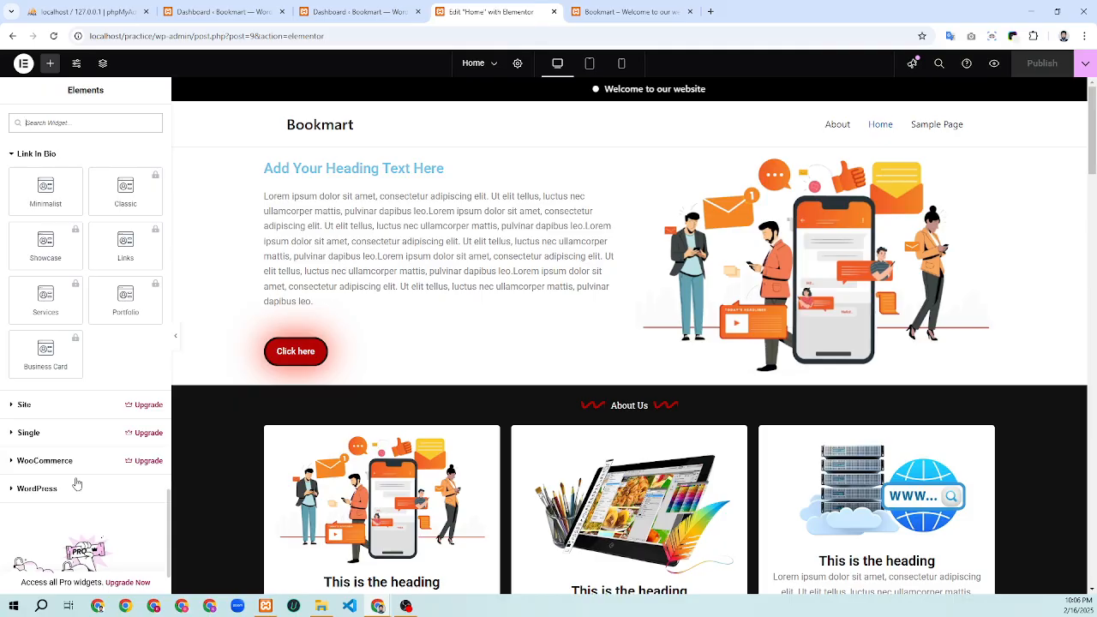
Expand the Site, Single and WooCommerce widget groups in the Elements panel
click(17, 405)
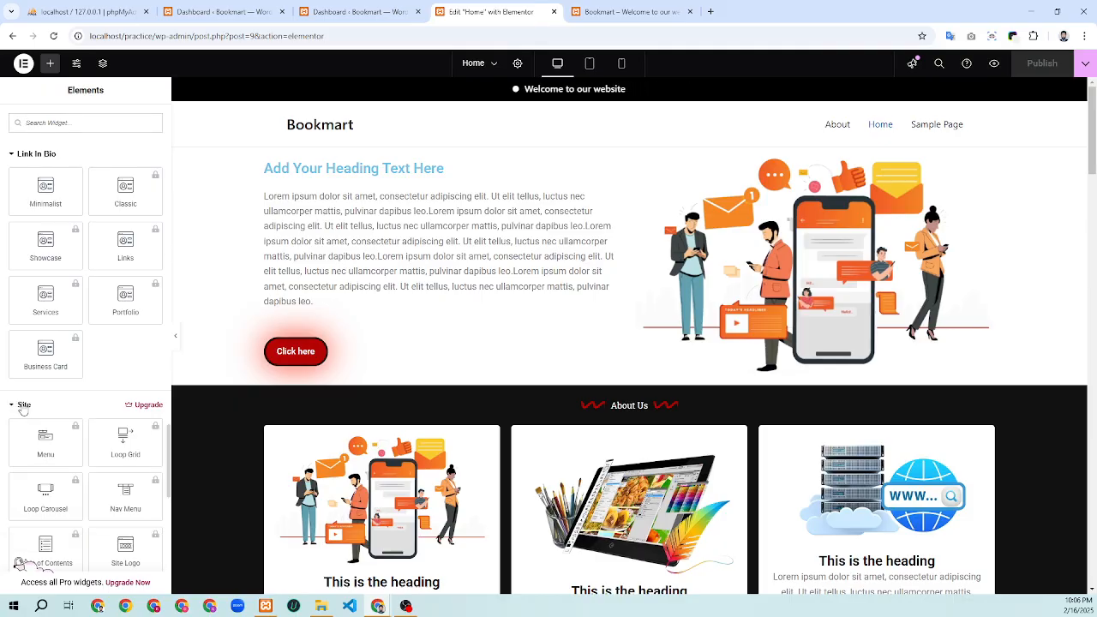
scroll(34, 420, down, 8)
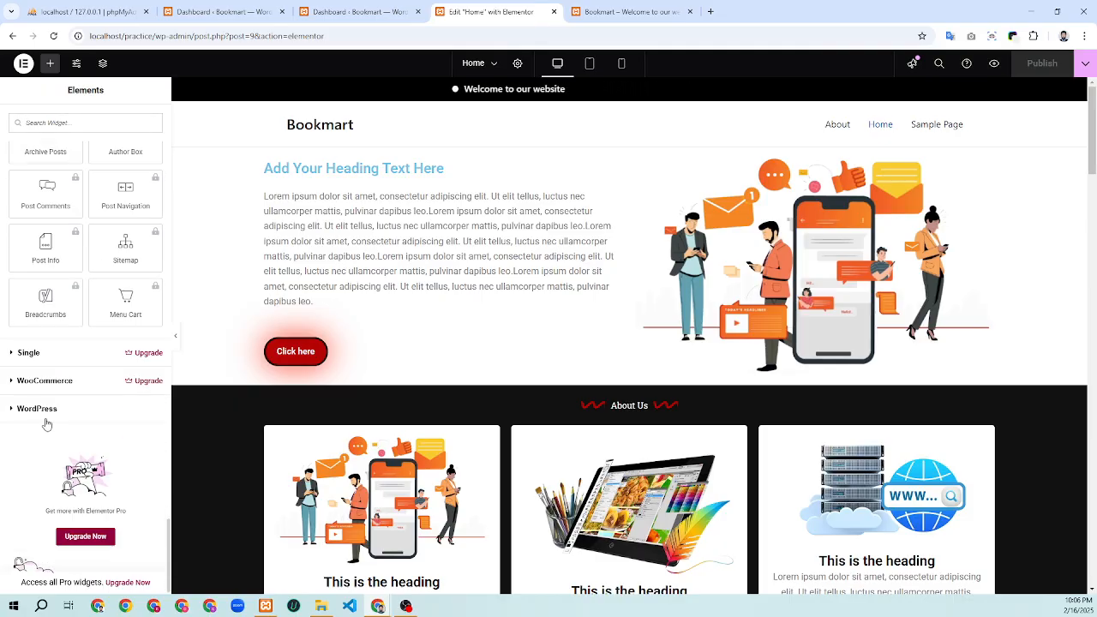
click(17, 352)
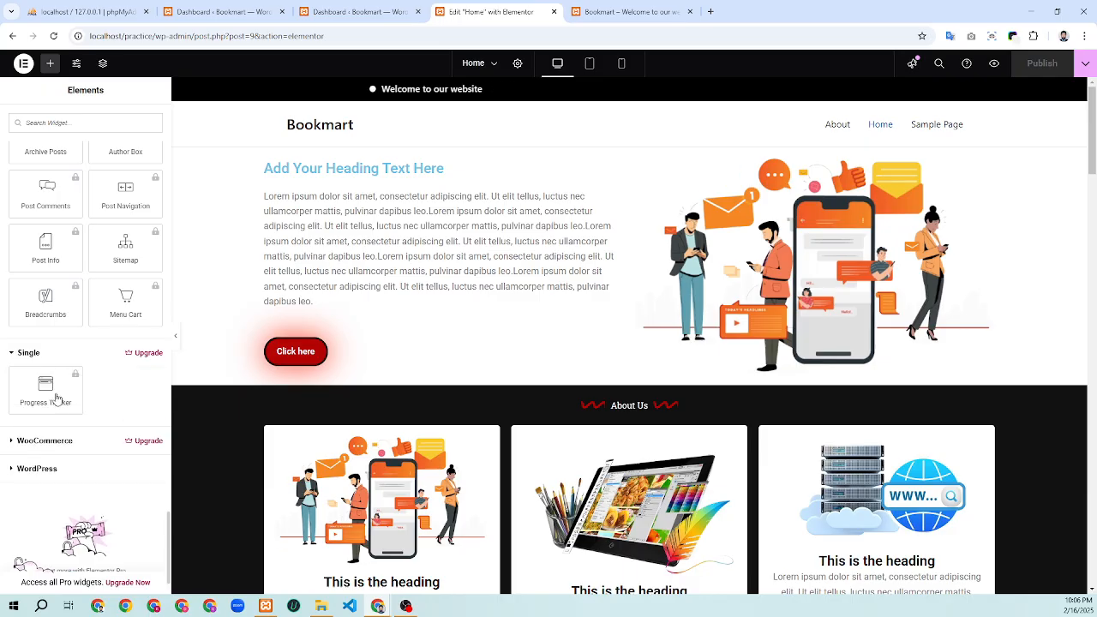
click(12, 441)
scroll(34, 438, down, 3)
scroll(43, 440, down, 5)
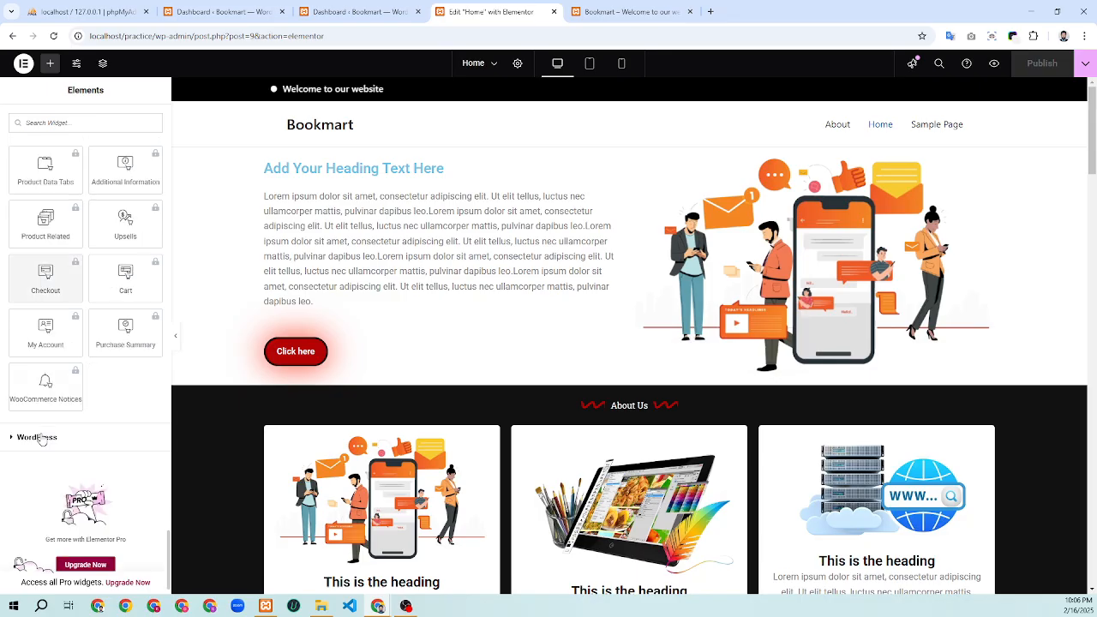
Expand the WordPress widget group and scroll through its widgets
click(60, 436)
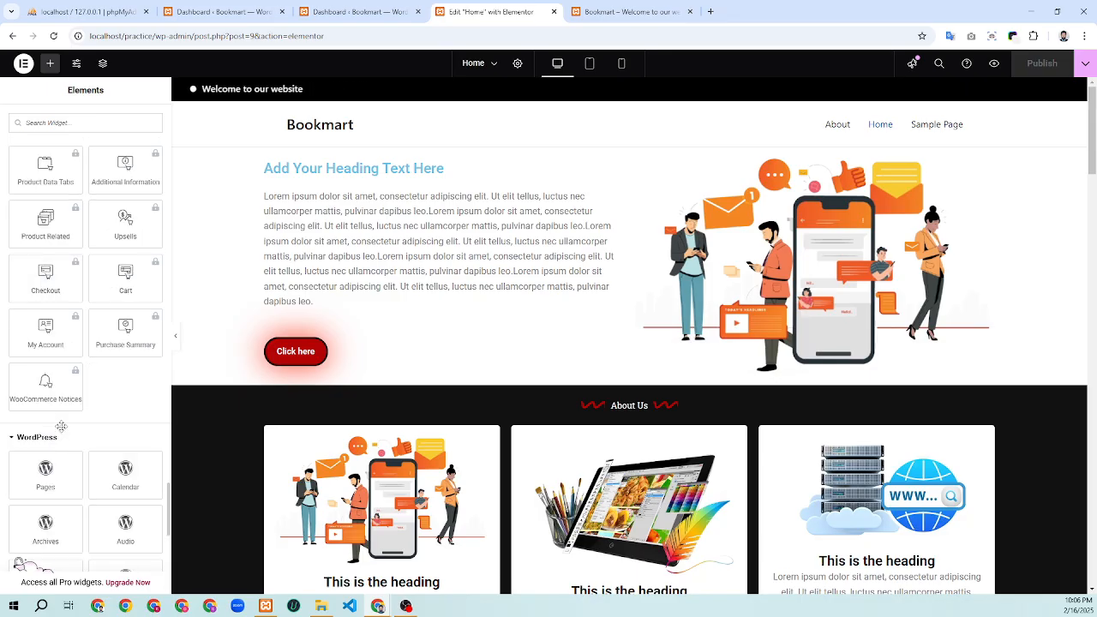
scroll(61, 428, down, 3)
scroll(66, 424, down, 1)
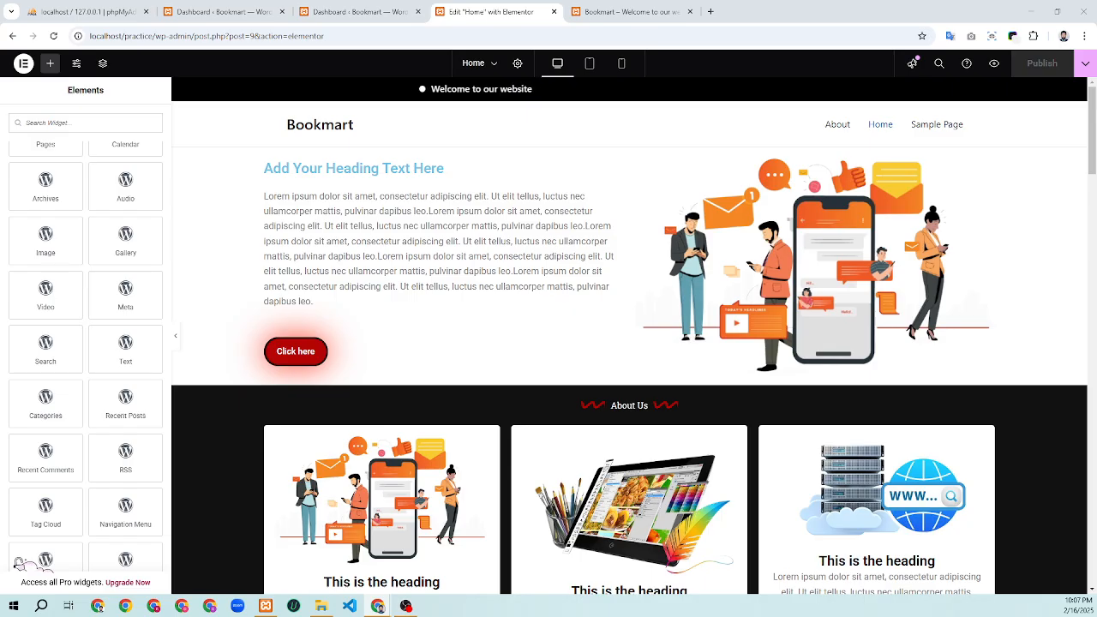
scroll(68, 367, down, 2)
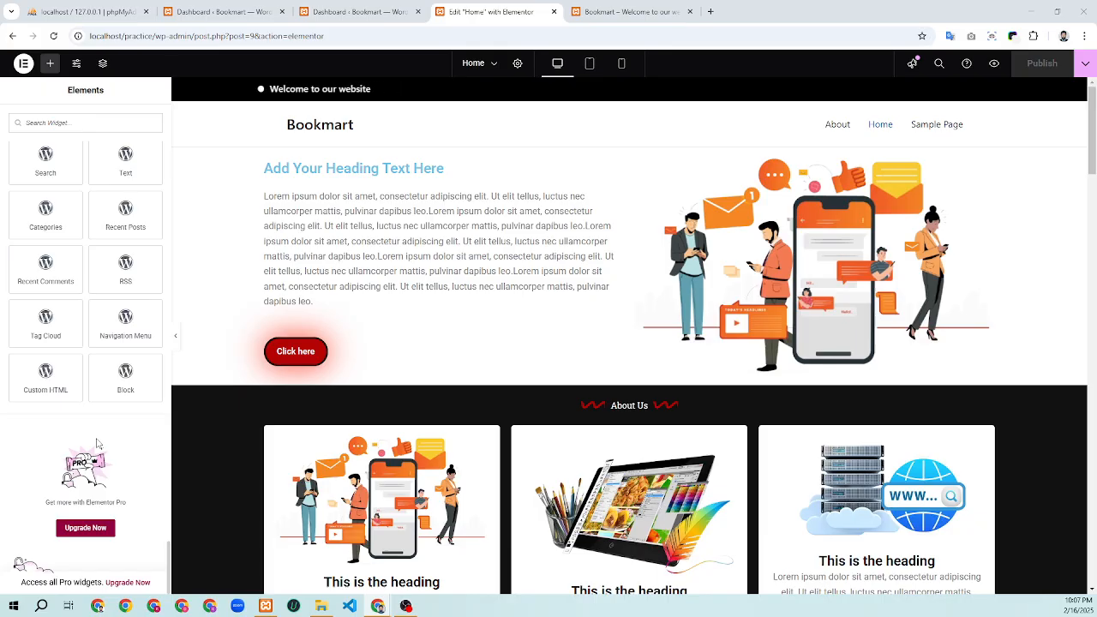
scroll(96, 443, up, 3)
scroll(97, 443, up, 15)
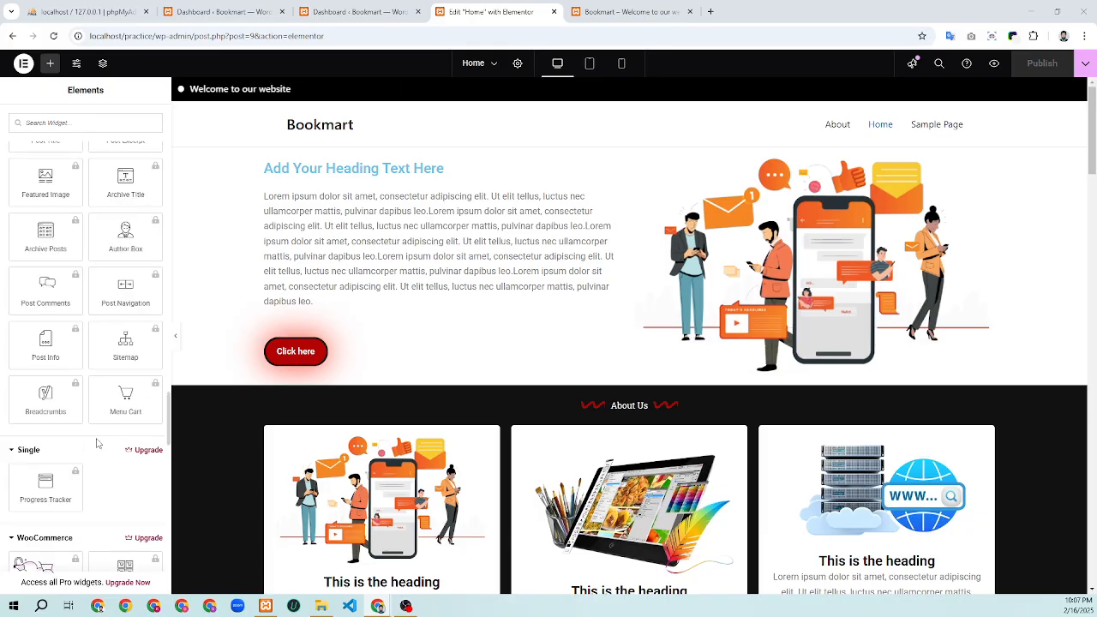
scroll(97, 443, up, 20)
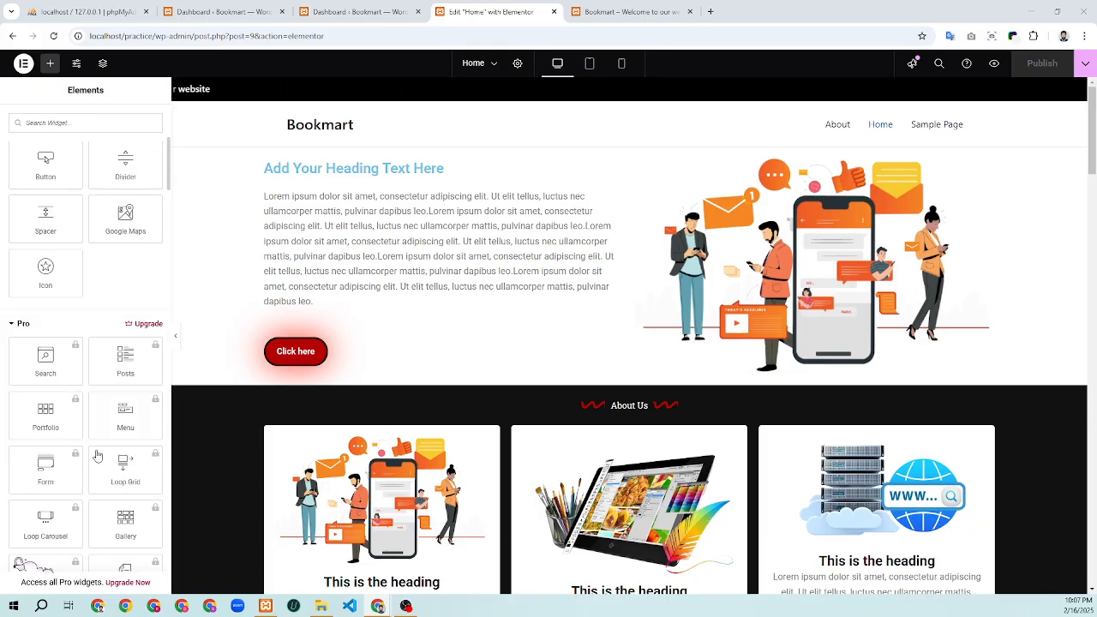
scroll(441, 446, down, 20)
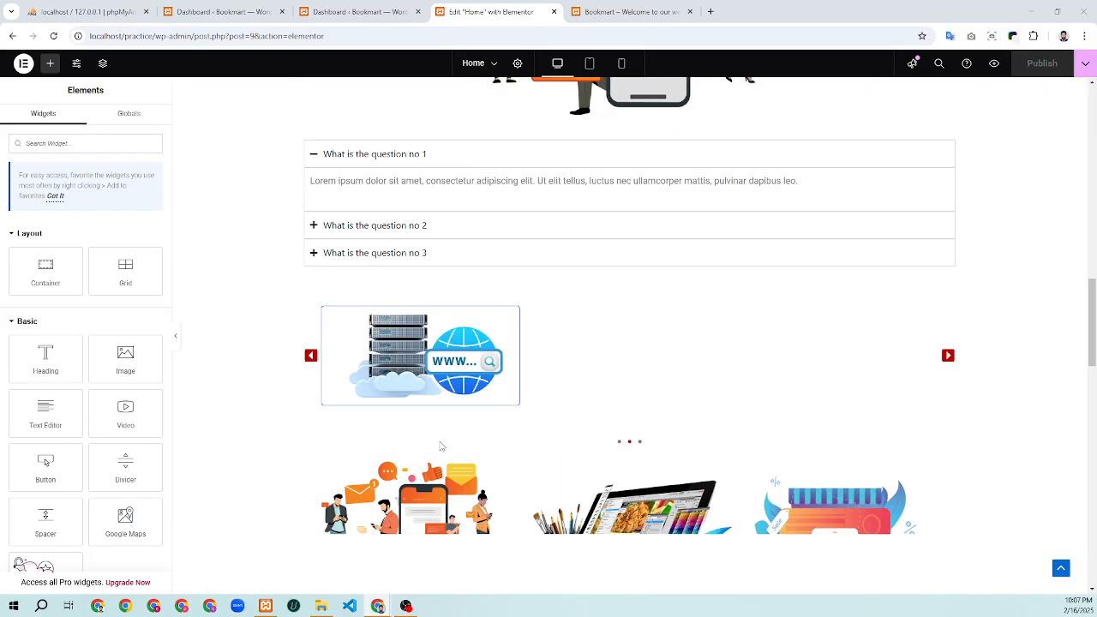
scroll(440, 446, down, 15)
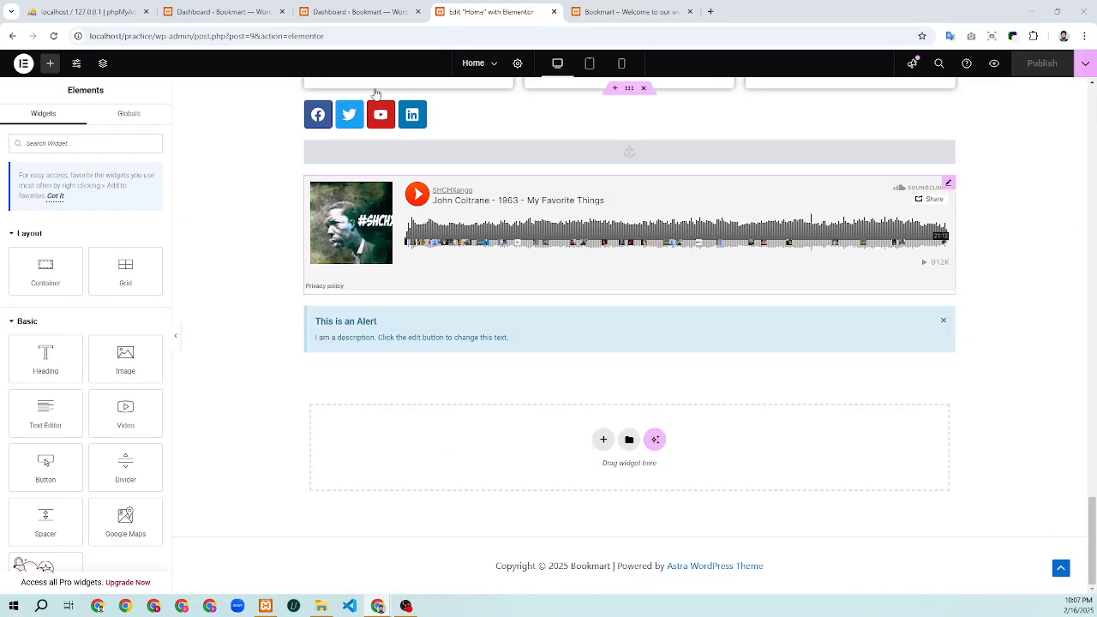
Check the Installed Plugins list and the live home page, then return to the plugins page
click(356, 9)
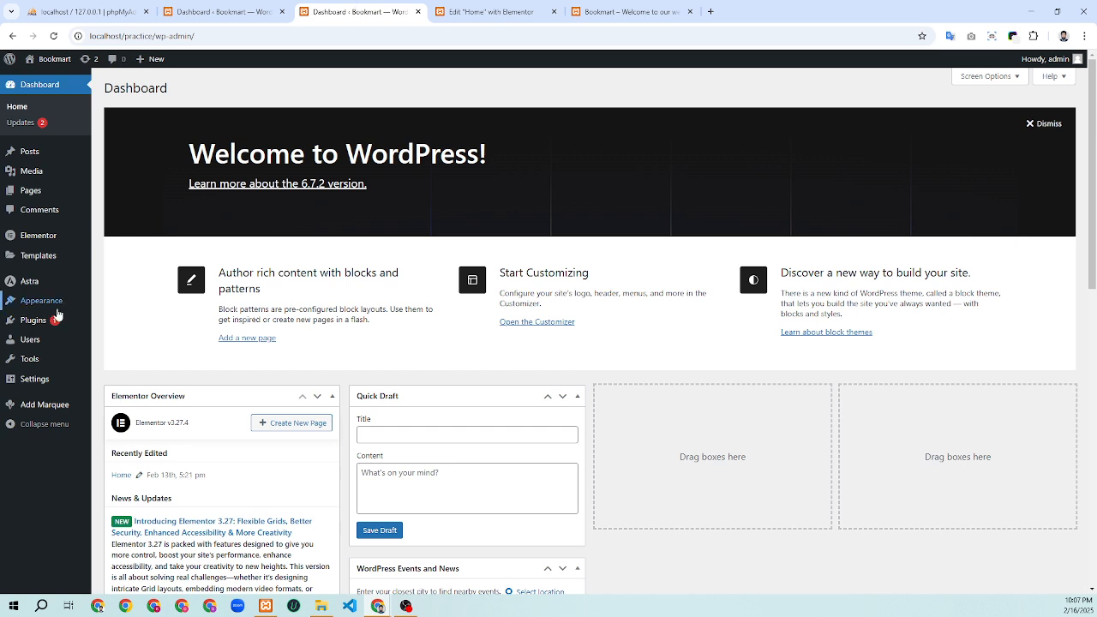
click(33, 322)
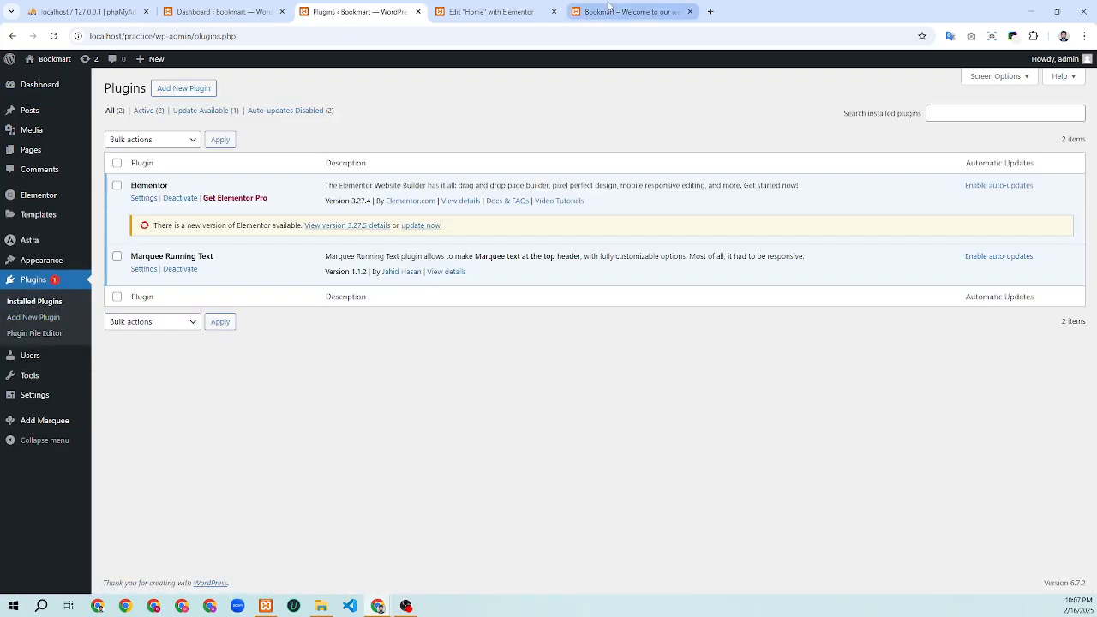
click(608, 5)
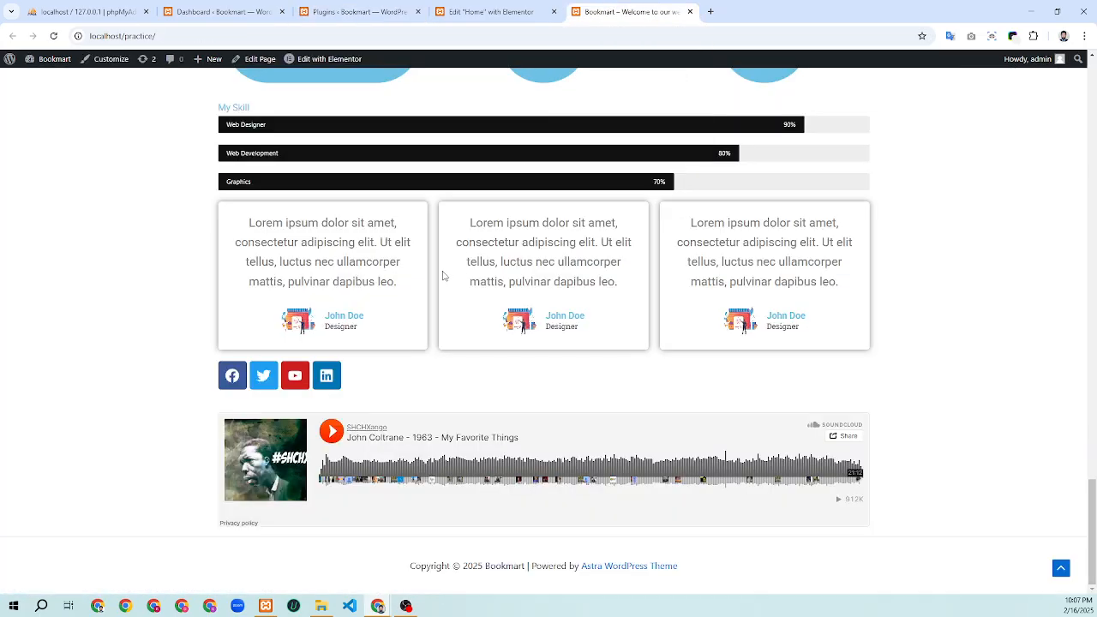
scroll(443, 275, up, 20)
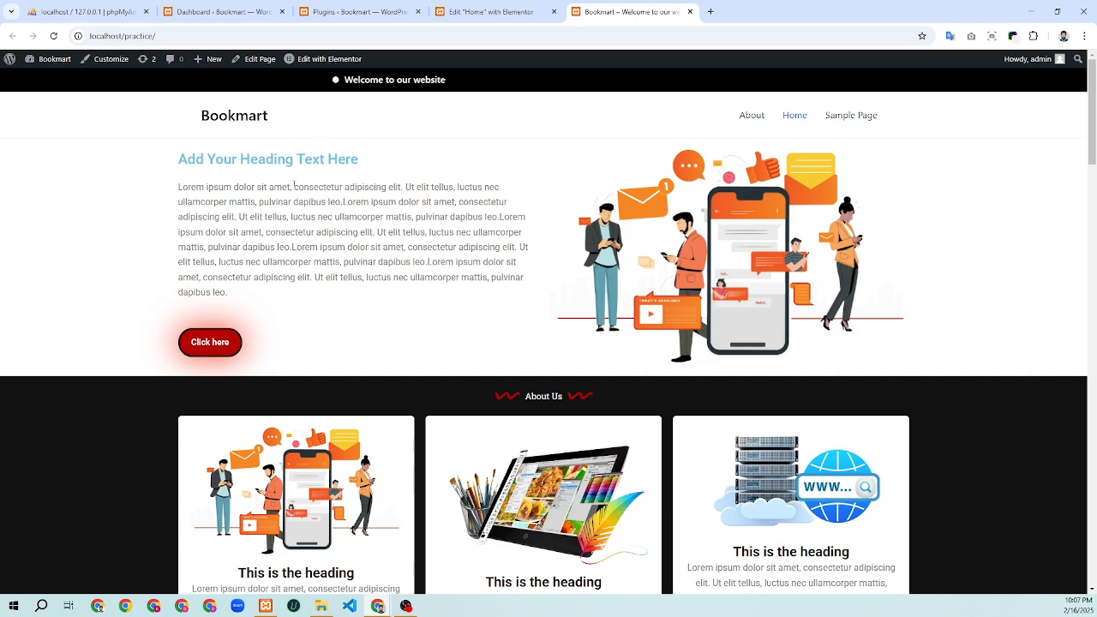
click(337, 10)
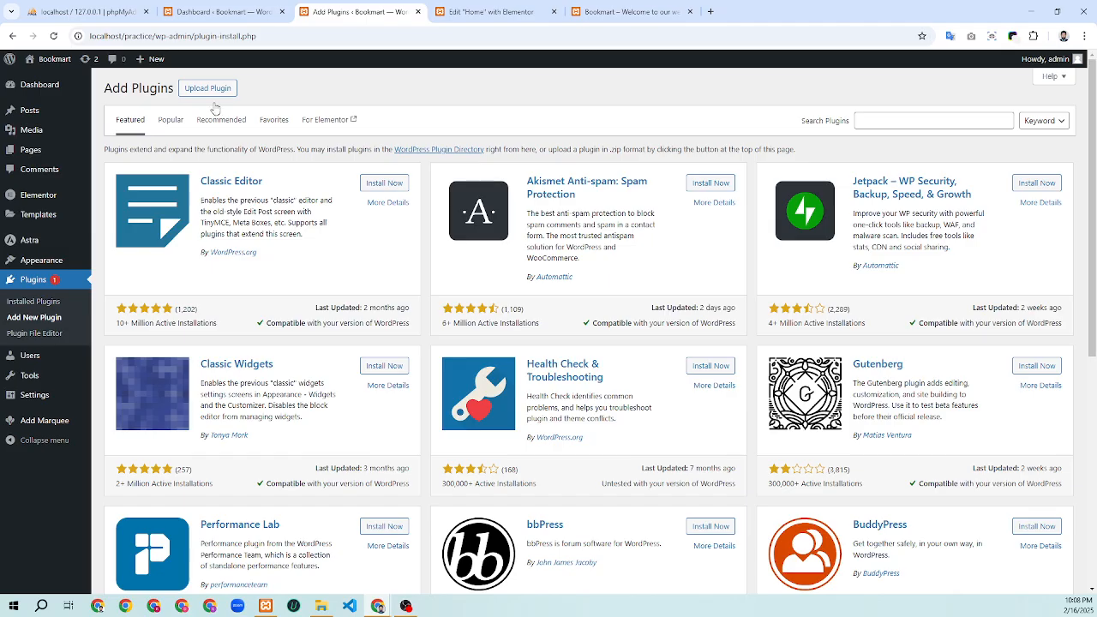
Search the plugin directory for "elementor"
click(891, 118)
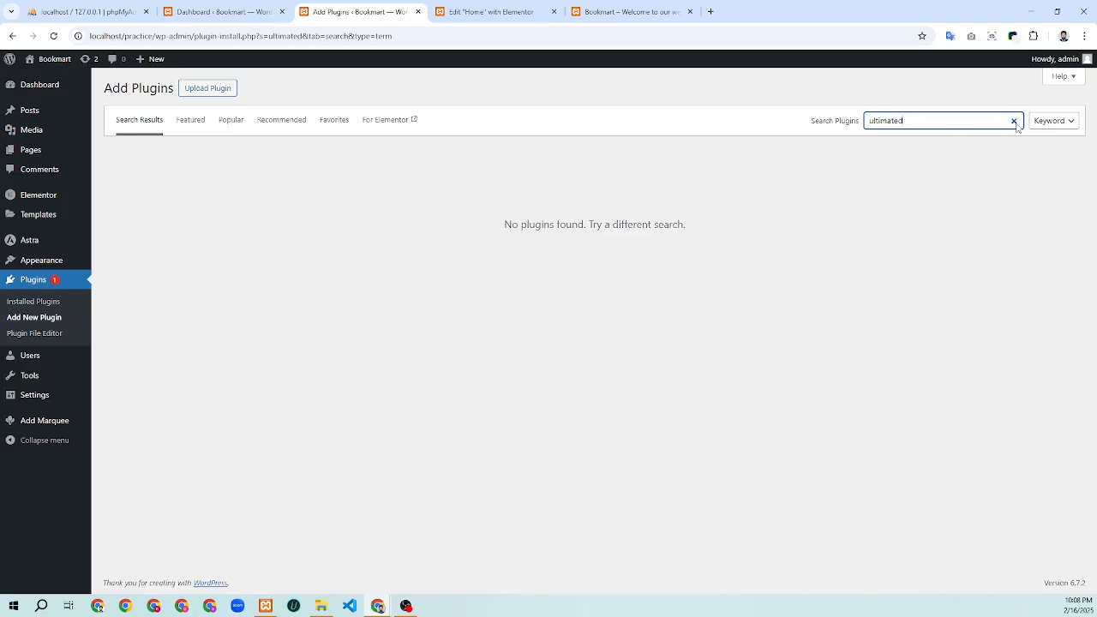
text(elementor)
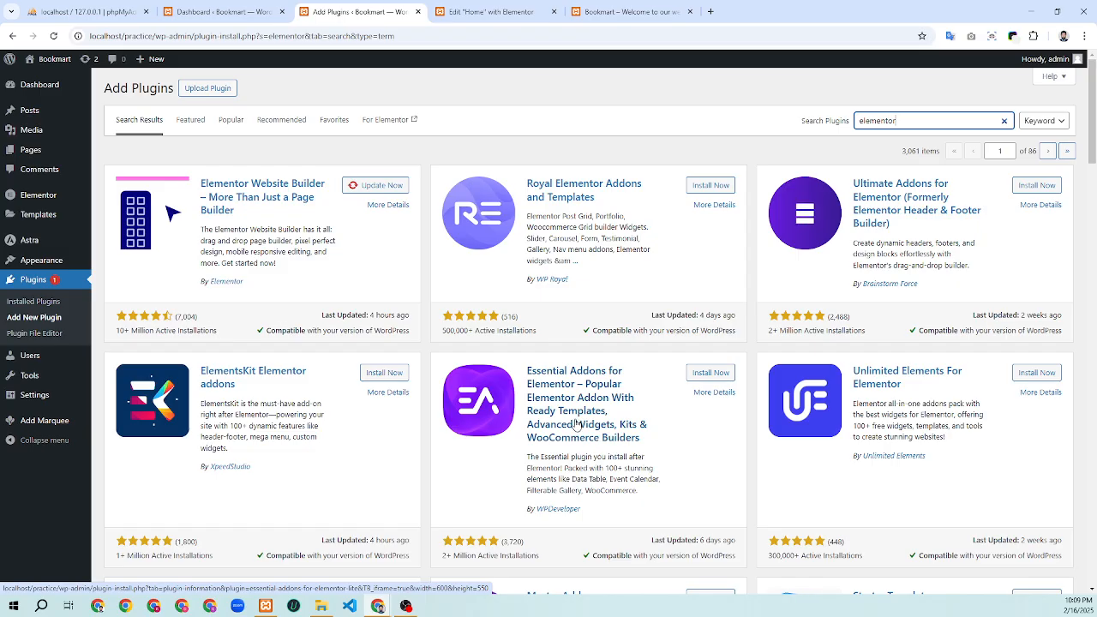
scroll(574, 424, down, 2)
scroll(576, 423, up, 2)
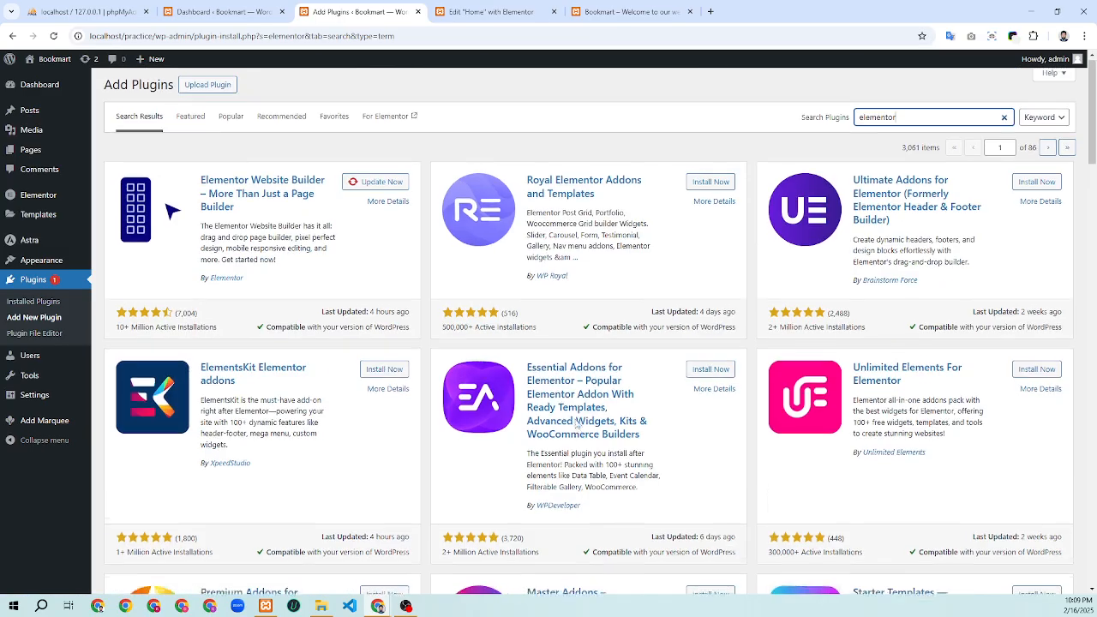
click(1036, 187)
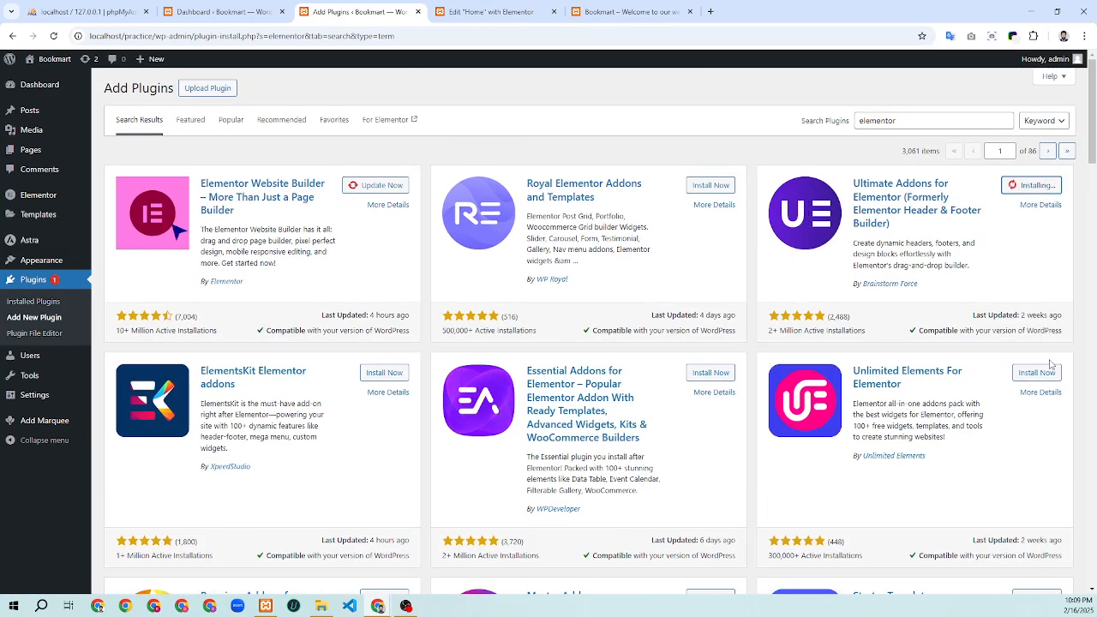
click(1035, 372)
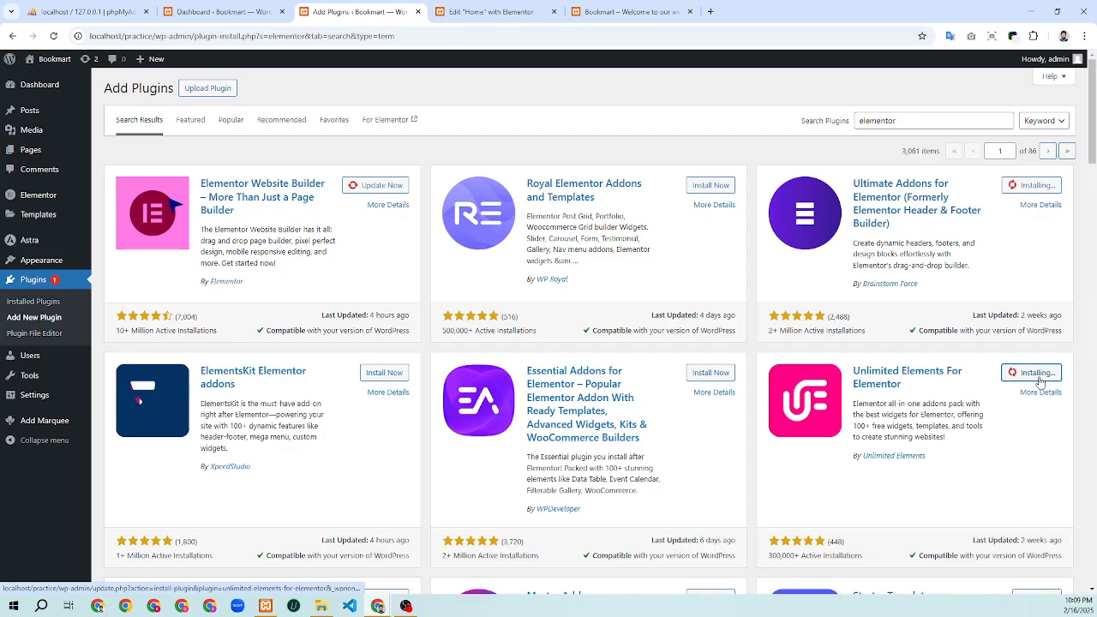
click(710, 372)
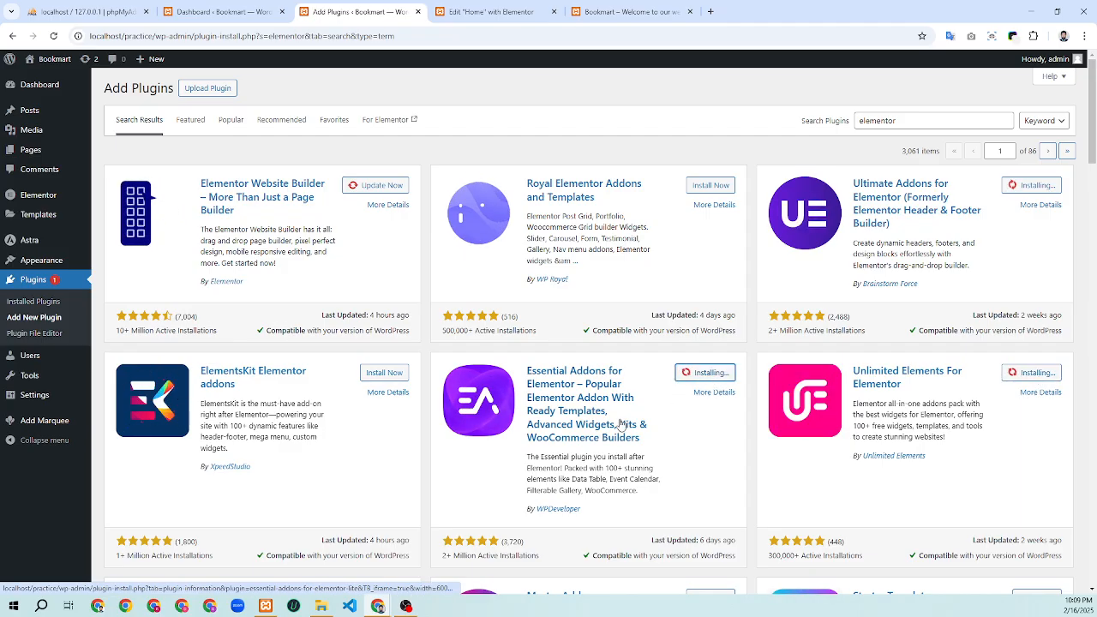
scroll(613, 413, down, 1)
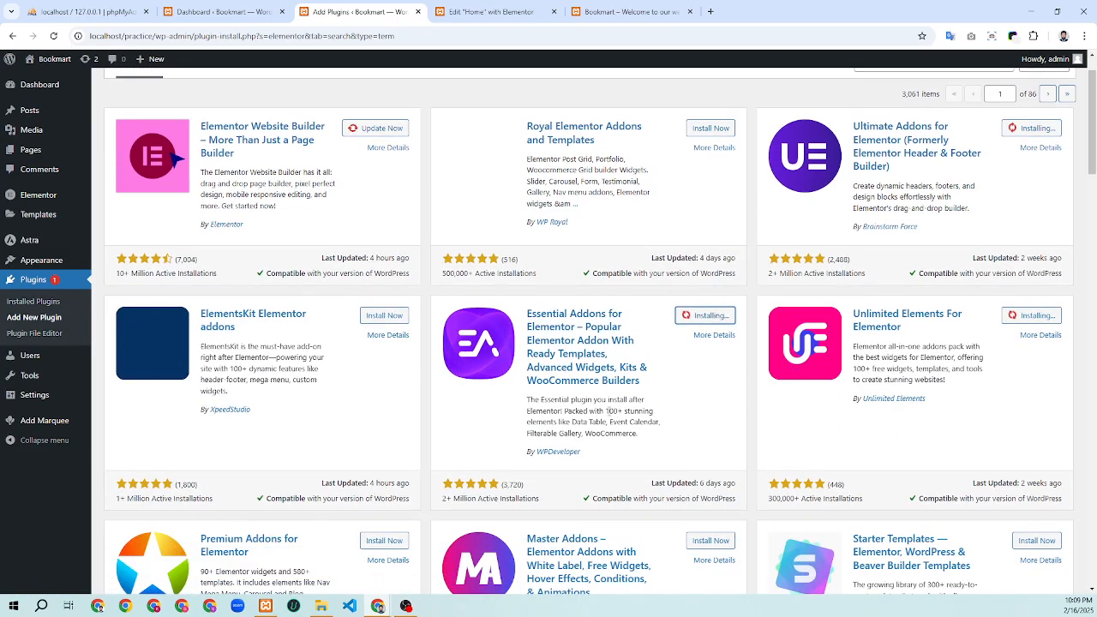
scroll(608, 416, down, 3)
scroll(604, 415, up, 1)
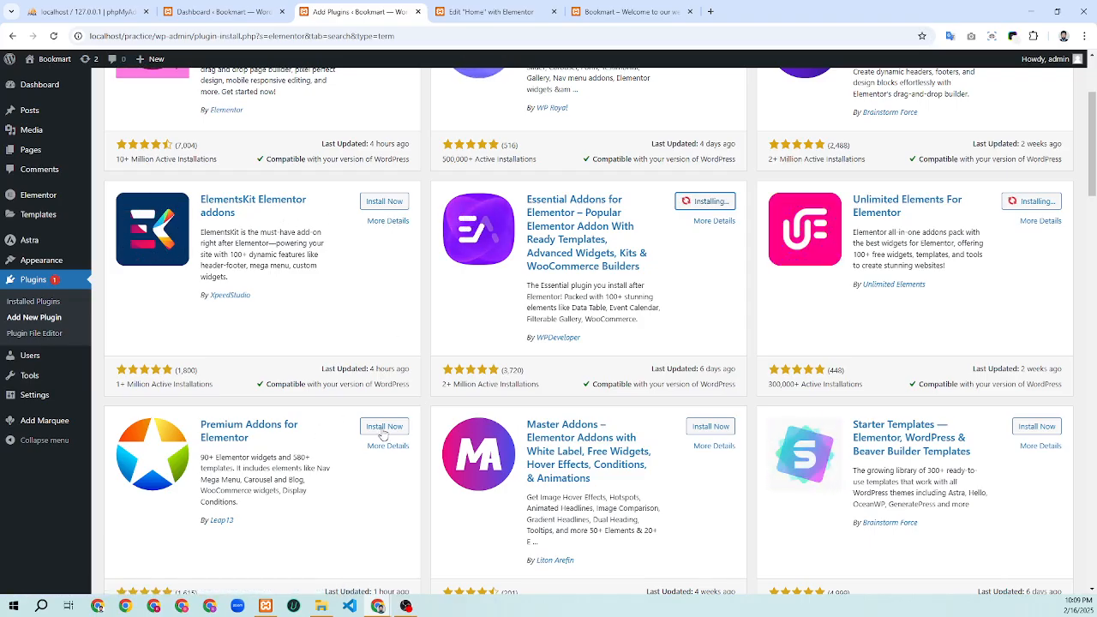
scroll(383, 427, down, 3)
scroll(393, 429, down, 4)
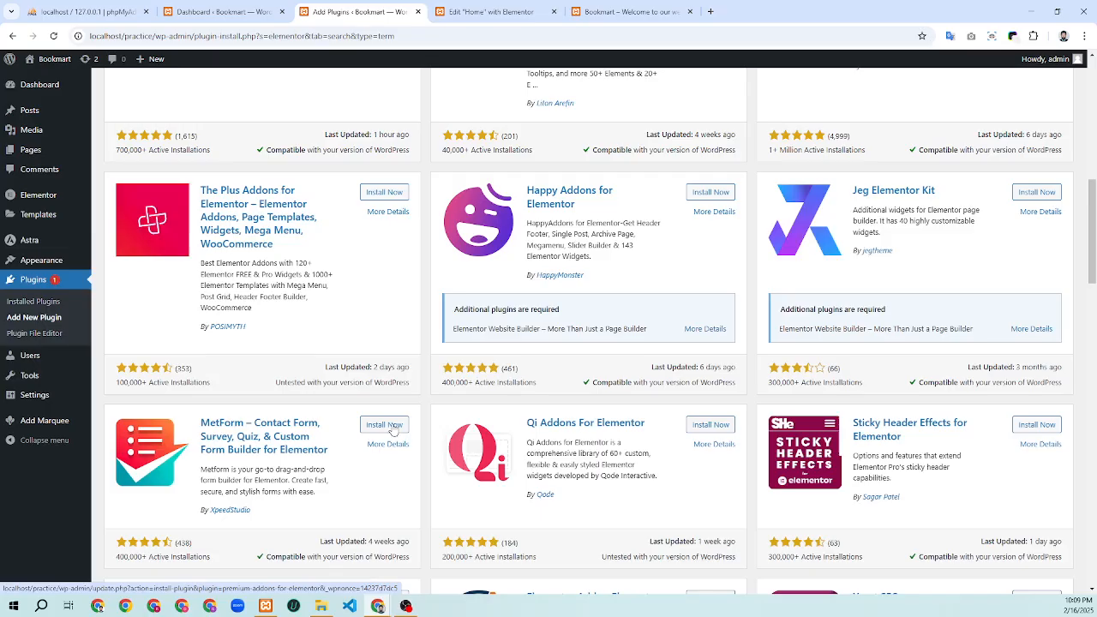
scroll(516, 402, down, 4)
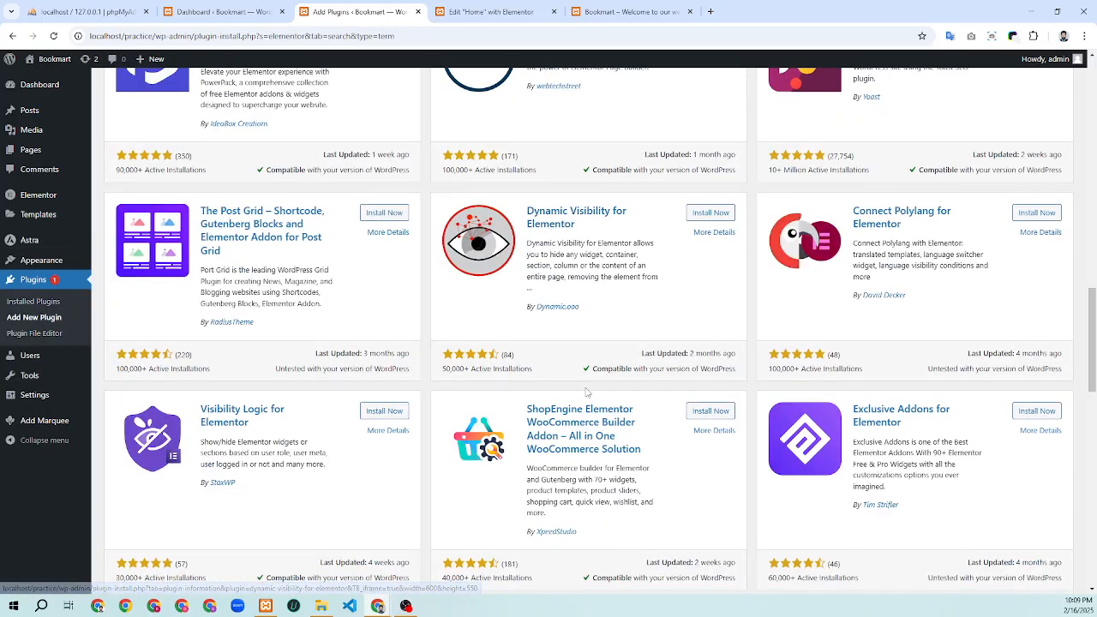
scroll(588, 392, down, 3)
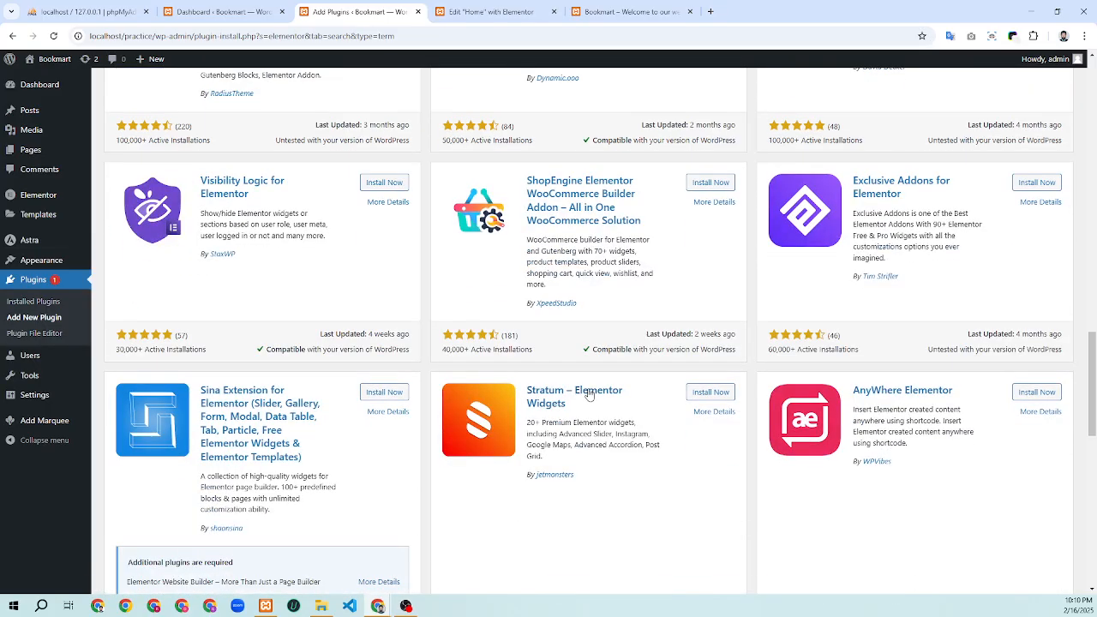
scroll(557, 481, up, 3)
scroll(557, 482, up, 10)
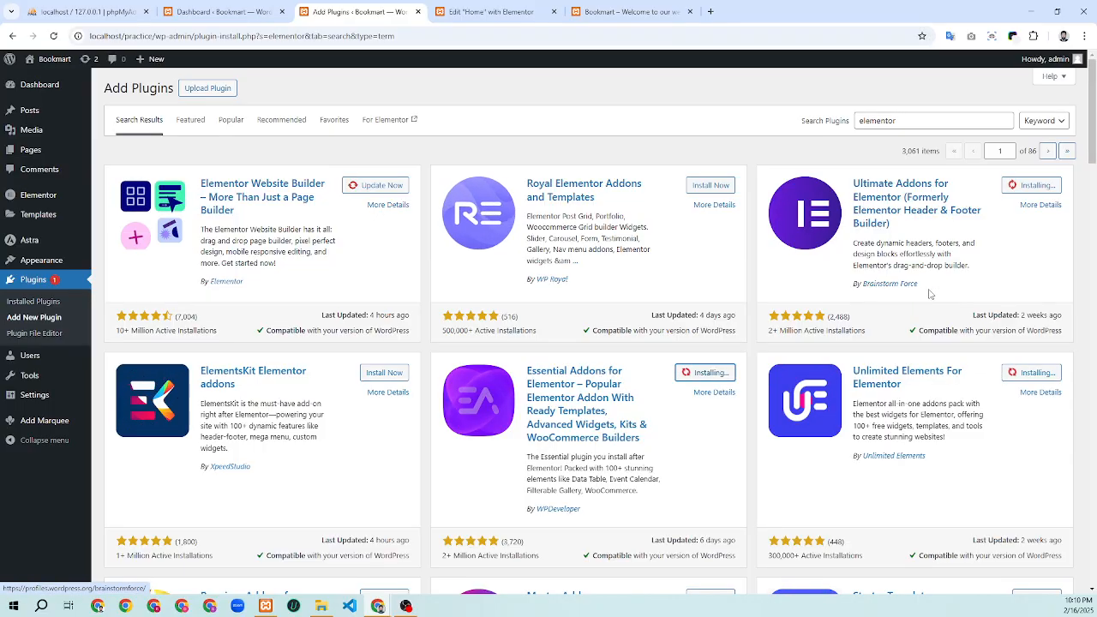
Highlight the Brainstorm Force, Unlimited Elements, WPDeveloper and Elementor author names while installs finish
drag(918, 286, 857, 295)
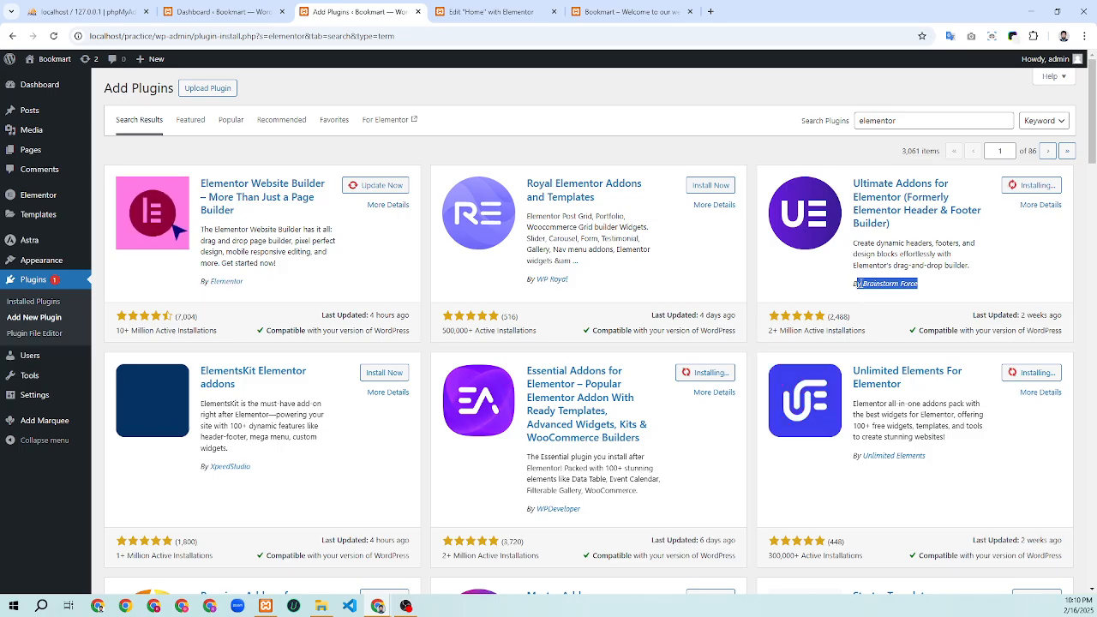
drag(925, 456, 863, 461)
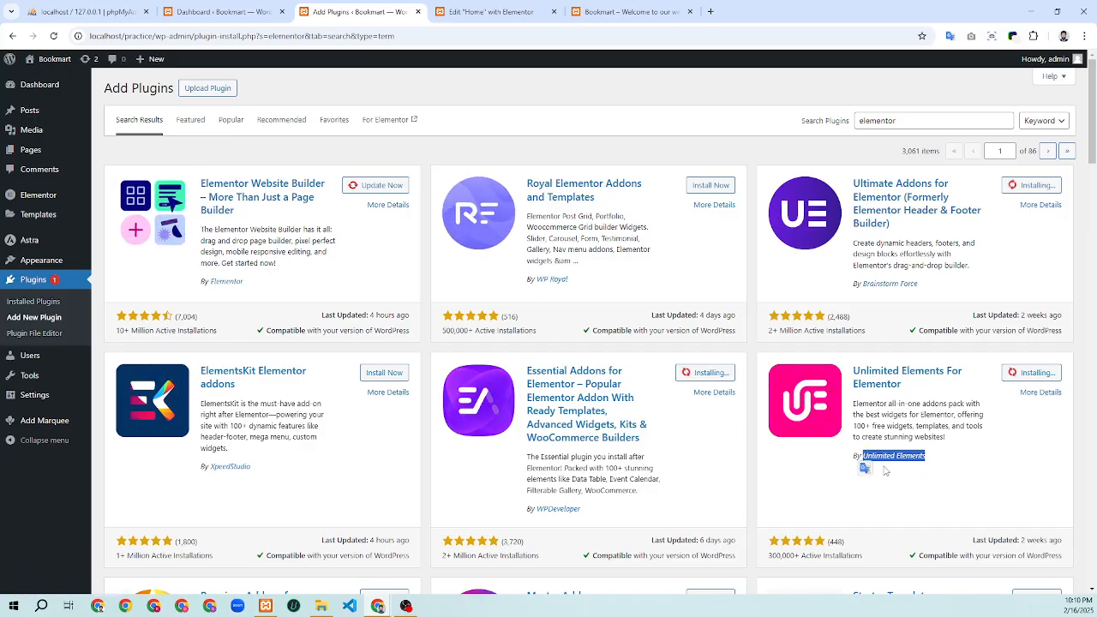
click(935, 464)
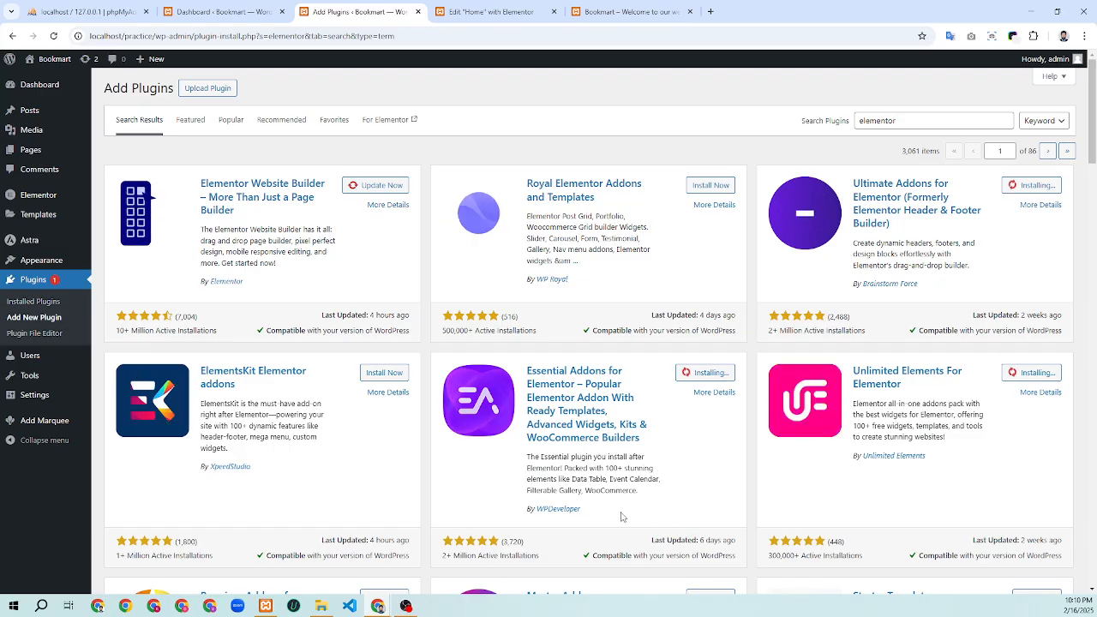
drag(589, 513, 539, 513)
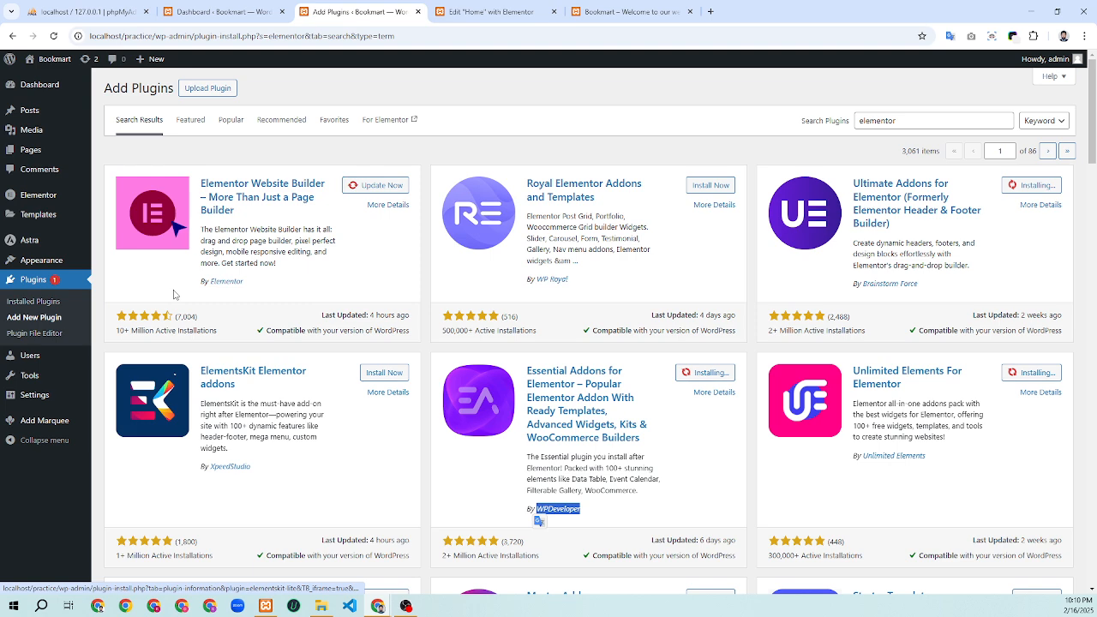
drag(244, 282, 209, 293)
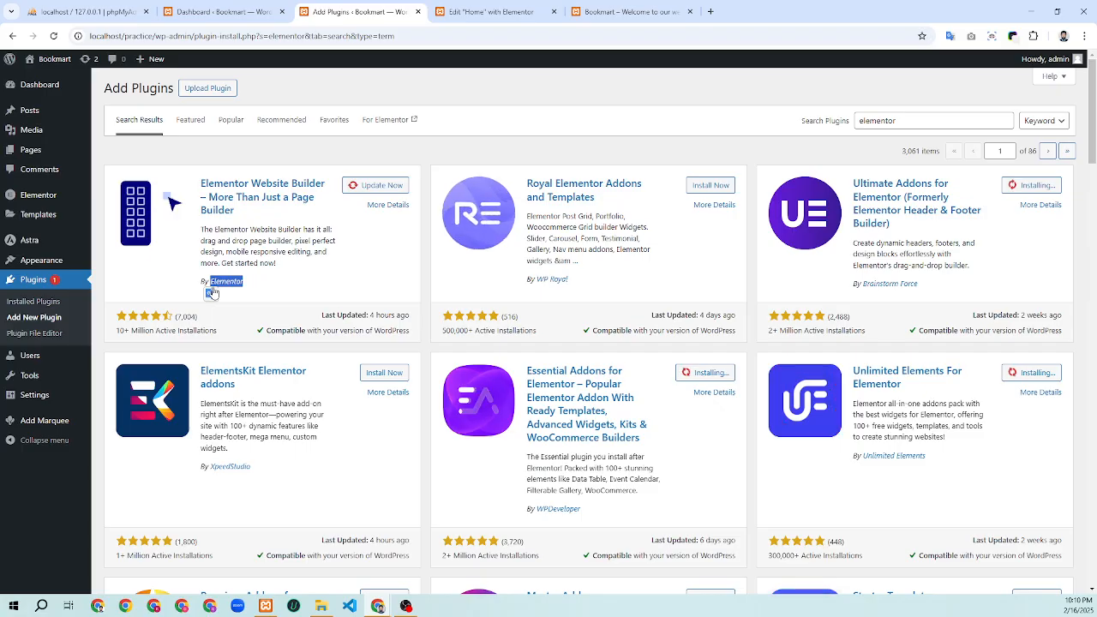
click(248, 295)
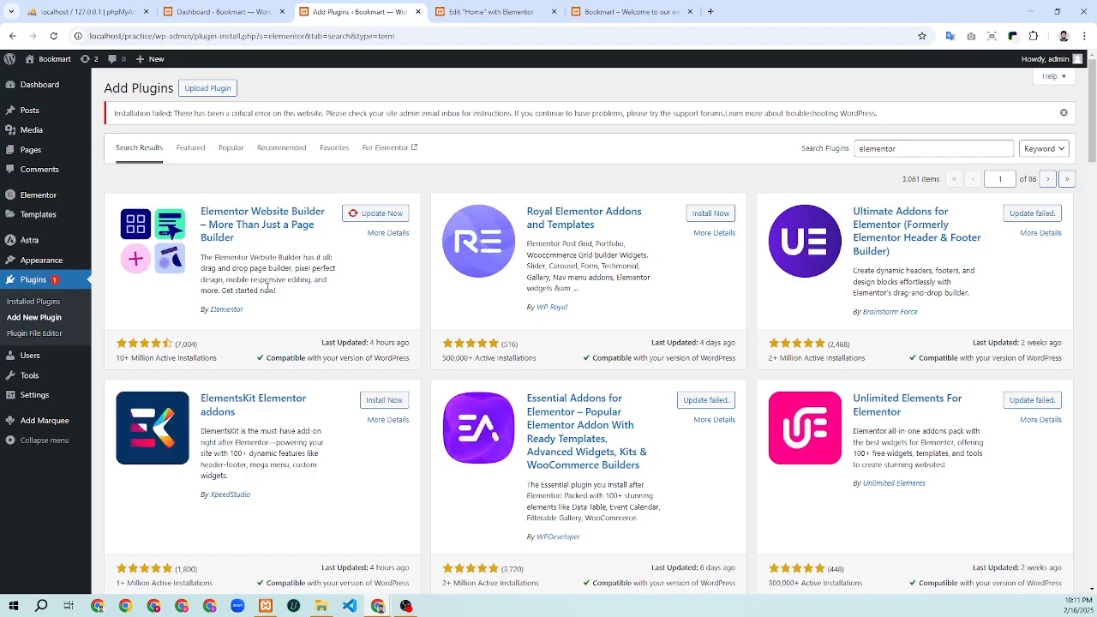
Retry installing Ultimate Addons for Elementor, activate it, and view the Bookmart homepage
click(1035, 215)
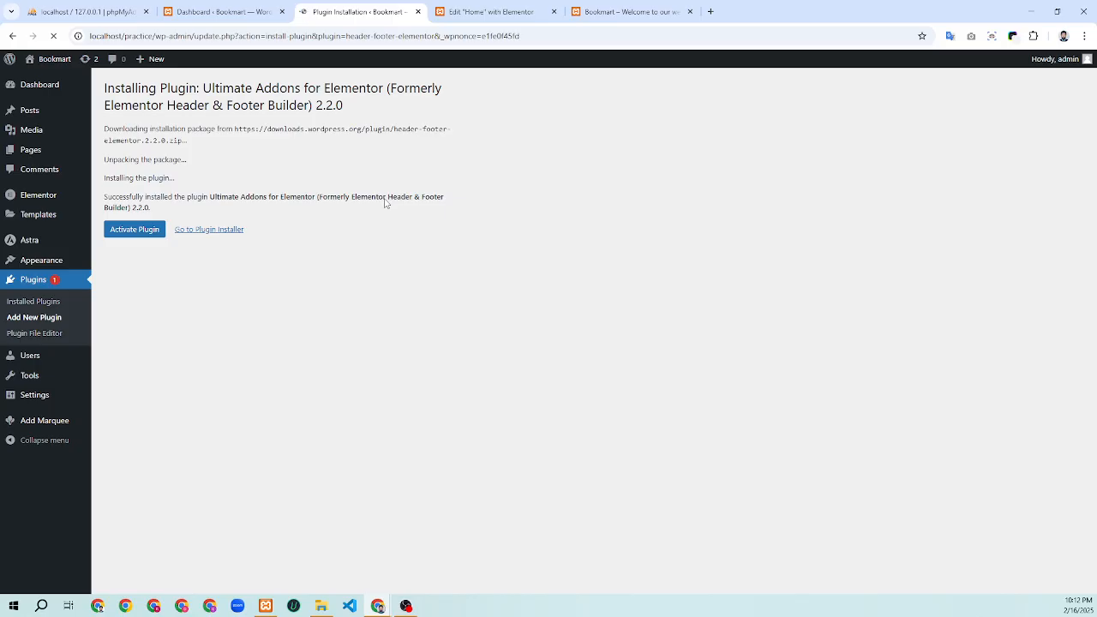
click(129, 233)
click(615, 13)
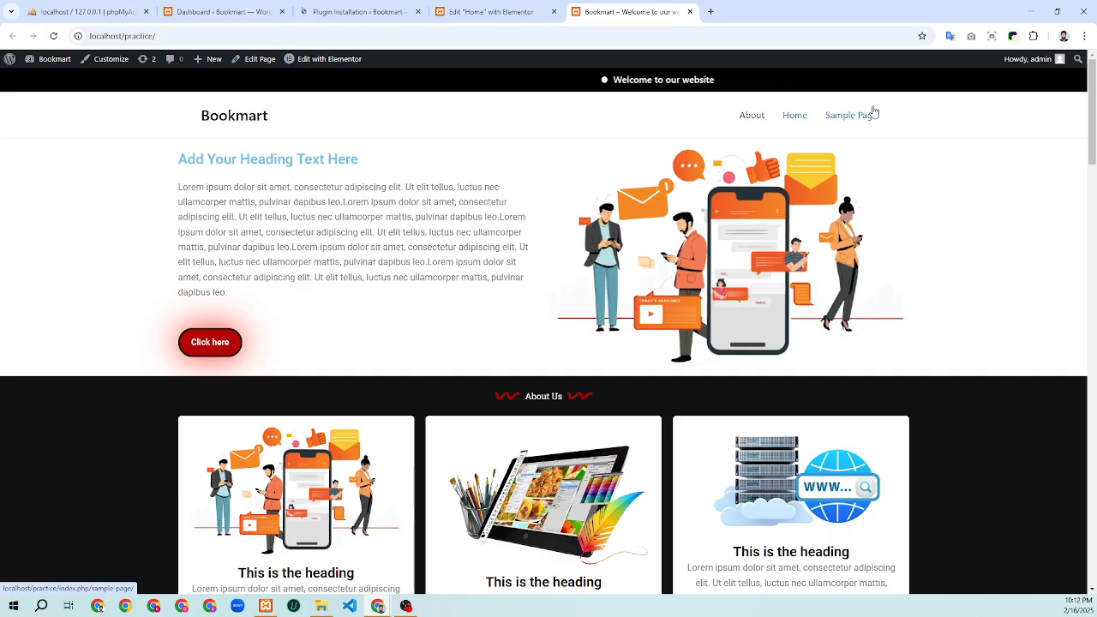
Scroll the homepage to its footer, then show the Plugins list with Ultimate Addons Lite 2.2.0 active
scroll(873, 120, down, 10)
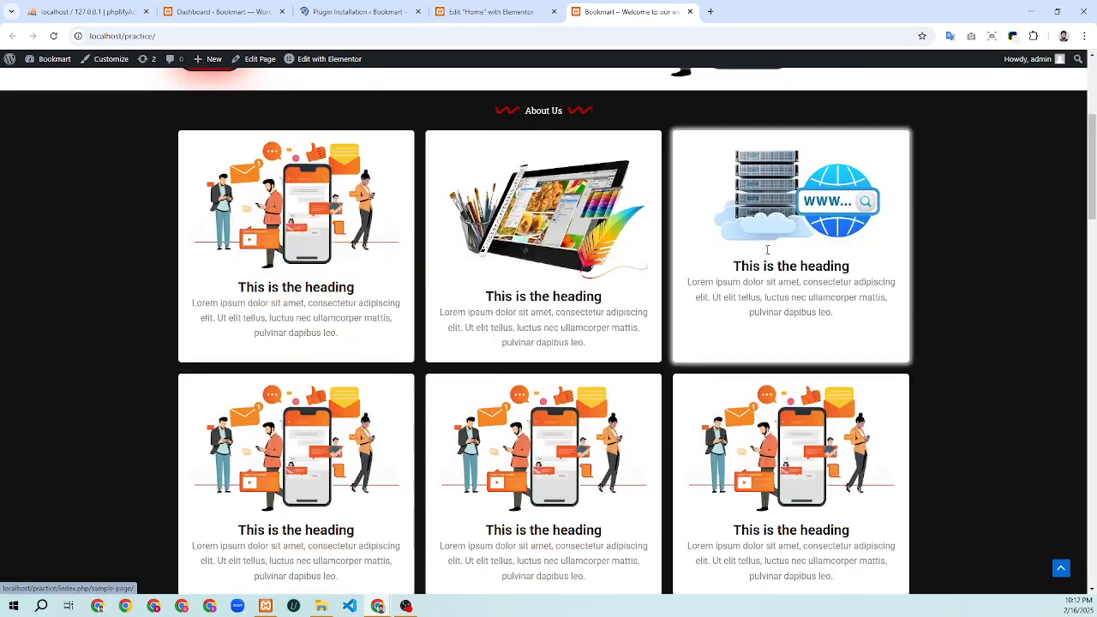
scroll(698, 401, down, 10)
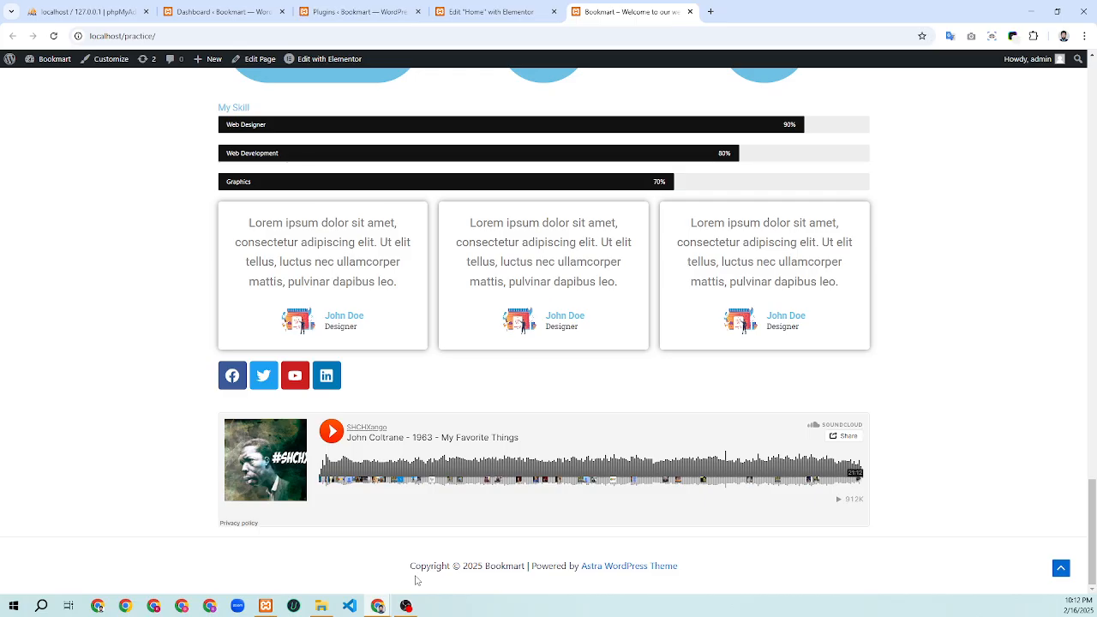
click(384, 7)
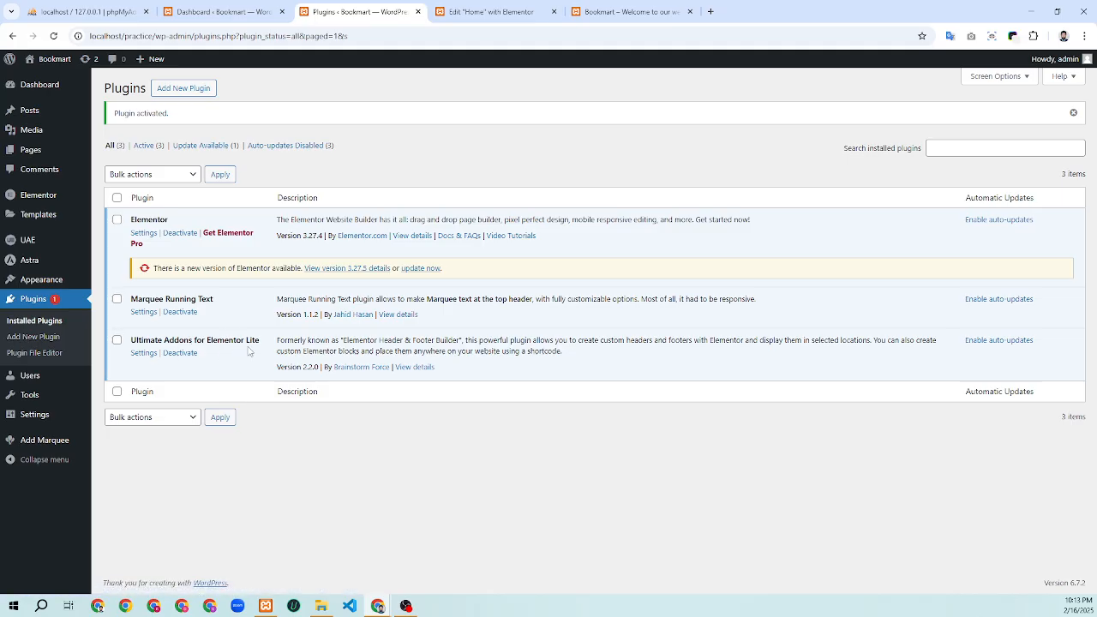
click(515, 12)
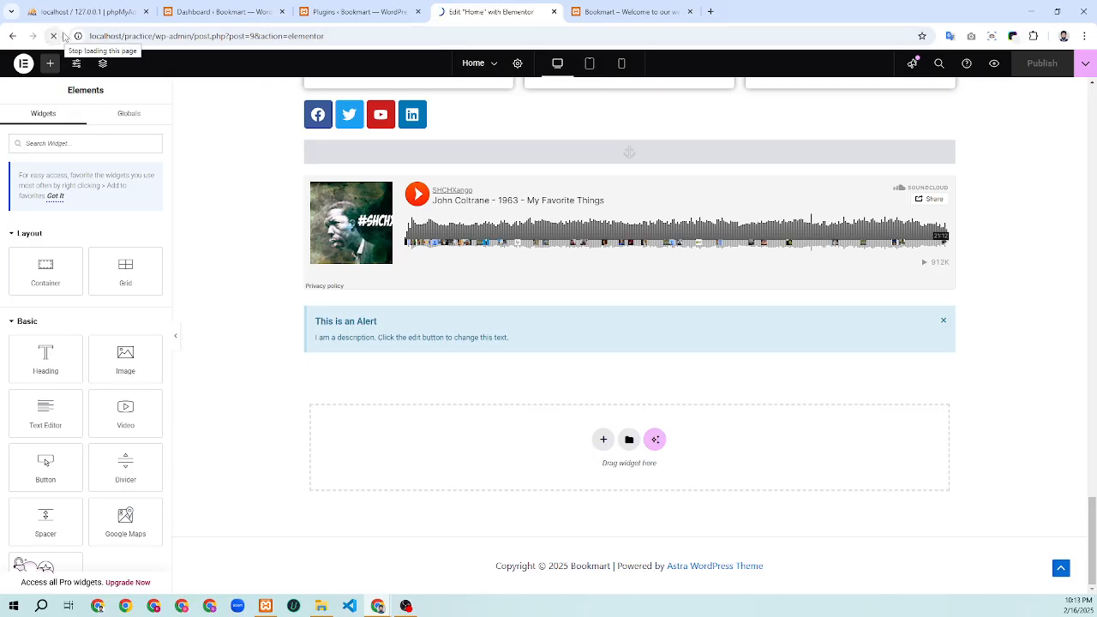
click(359, 12)
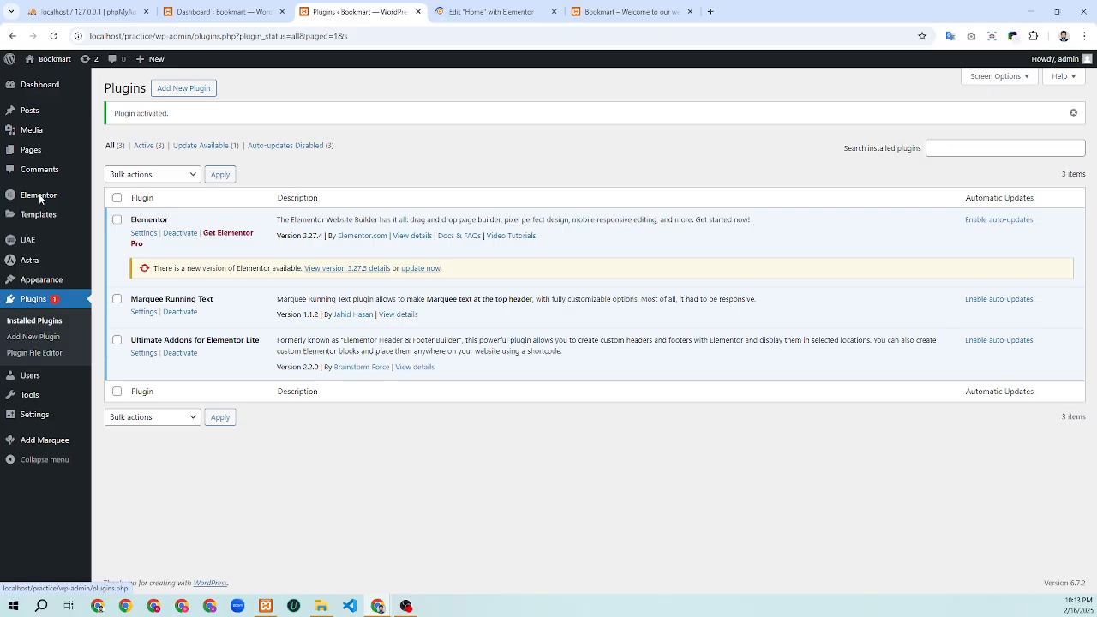
mouse_move(31, 247)
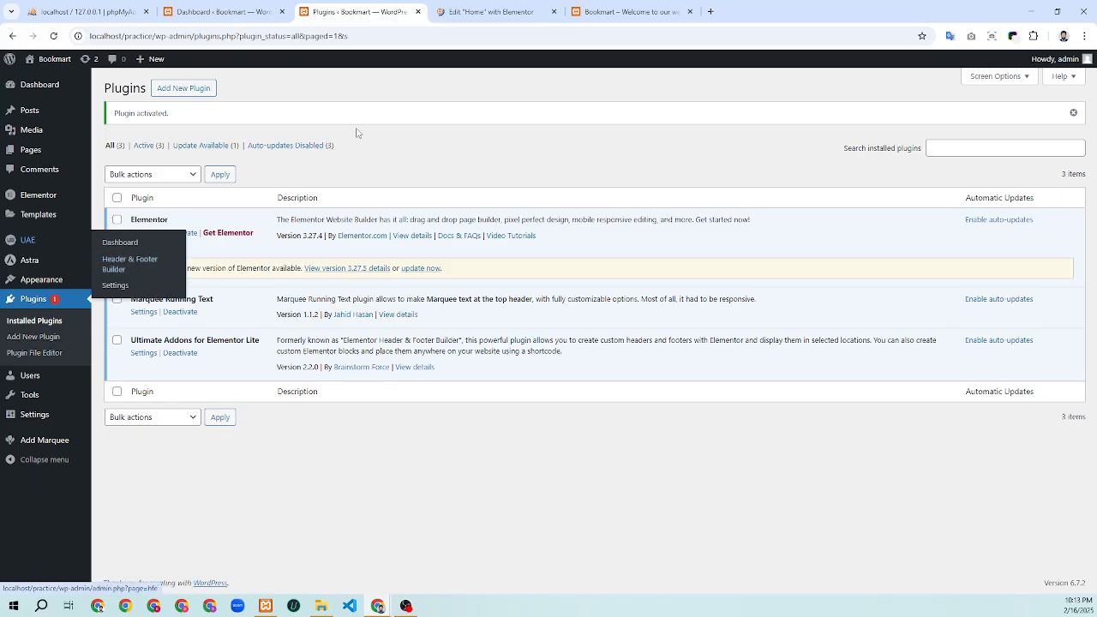
Return to the Elementor editor for Home and select the hero container
click(491, 10)
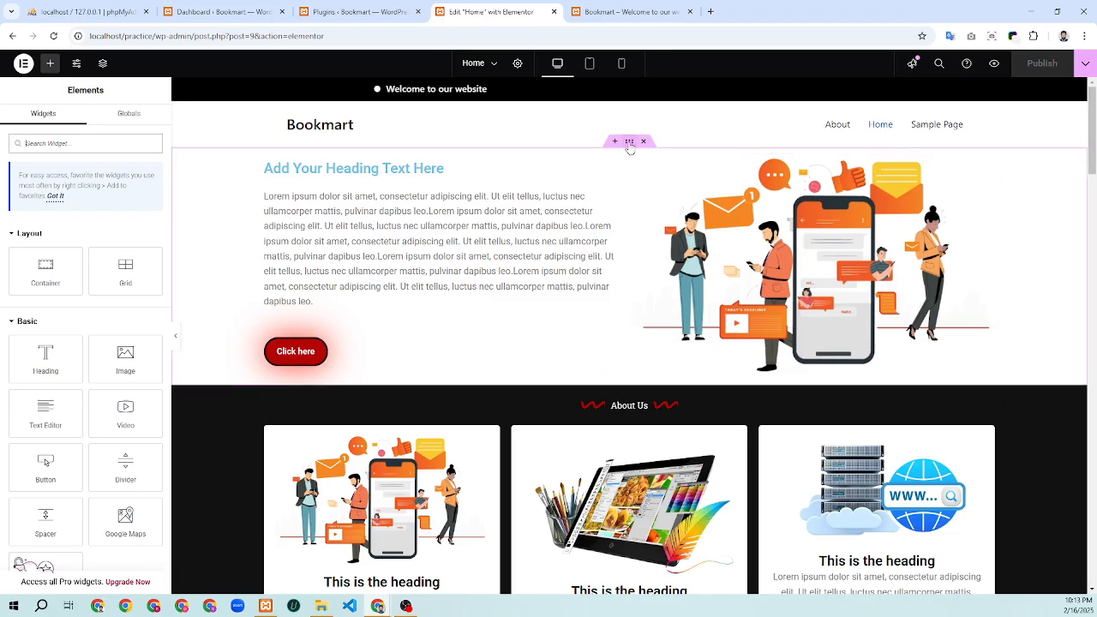
click(628, 143)
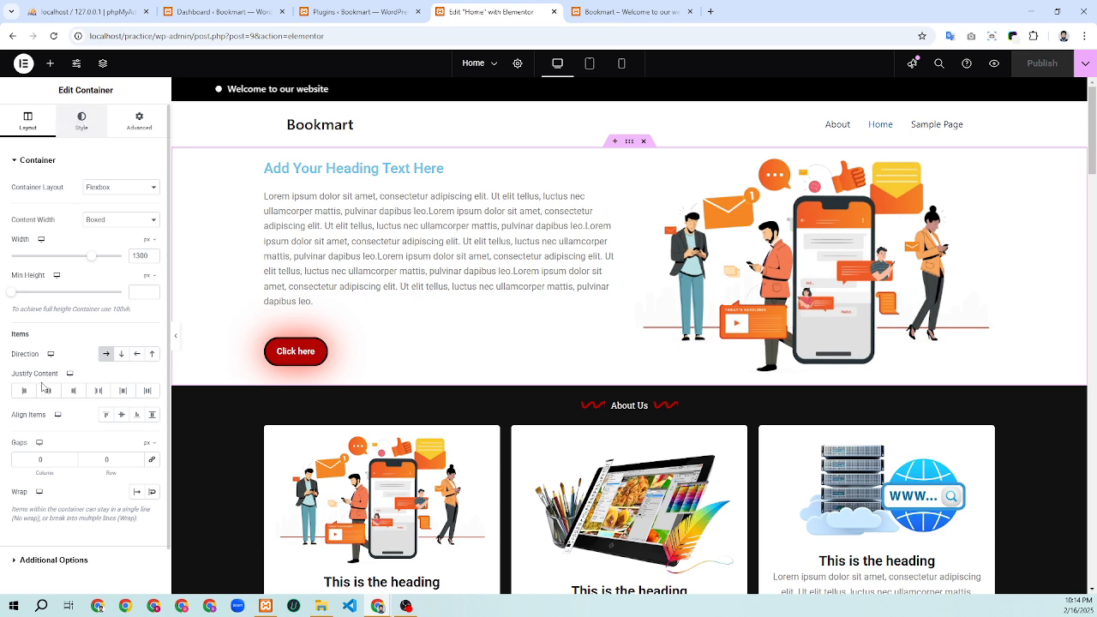
Show the hero container's Style settings with its Background and Background Overlay options
click(81, 119)
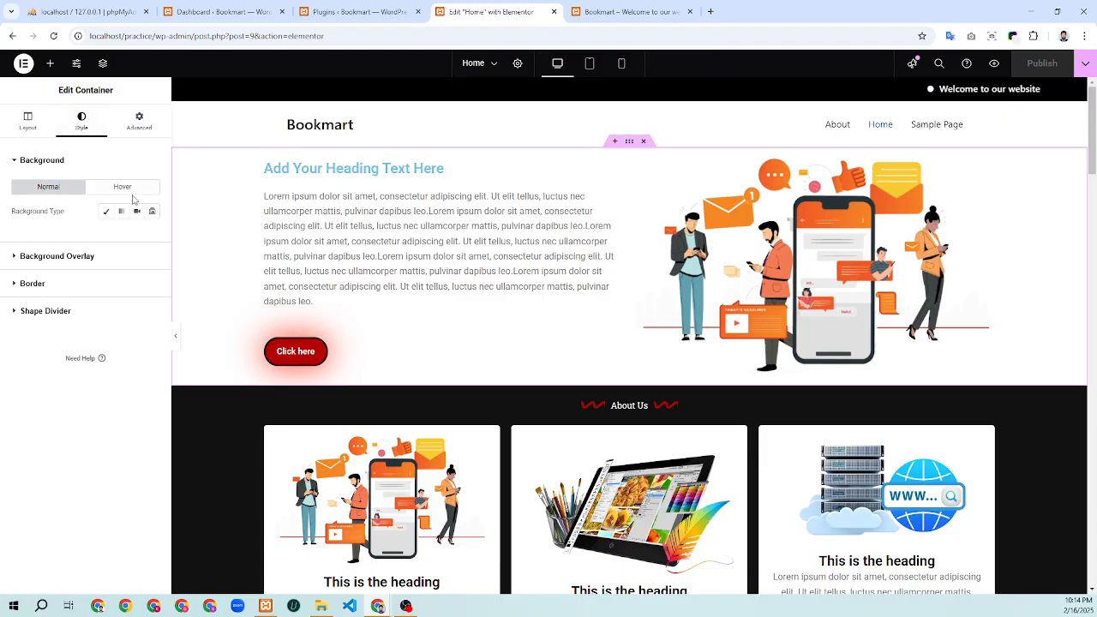
click(107, 213)
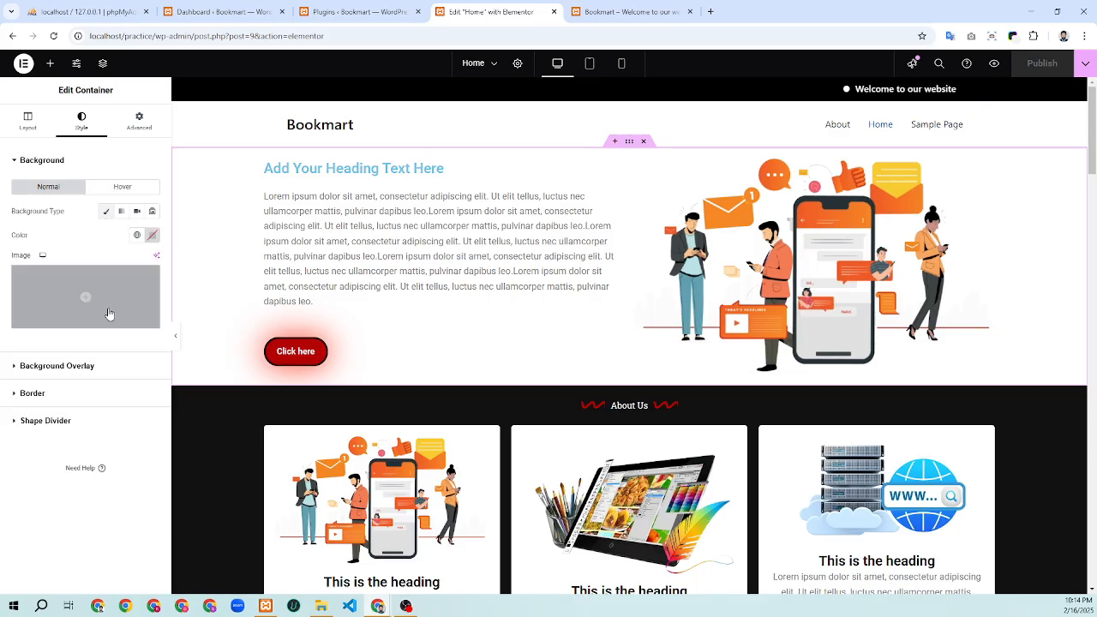
click(122, 211)
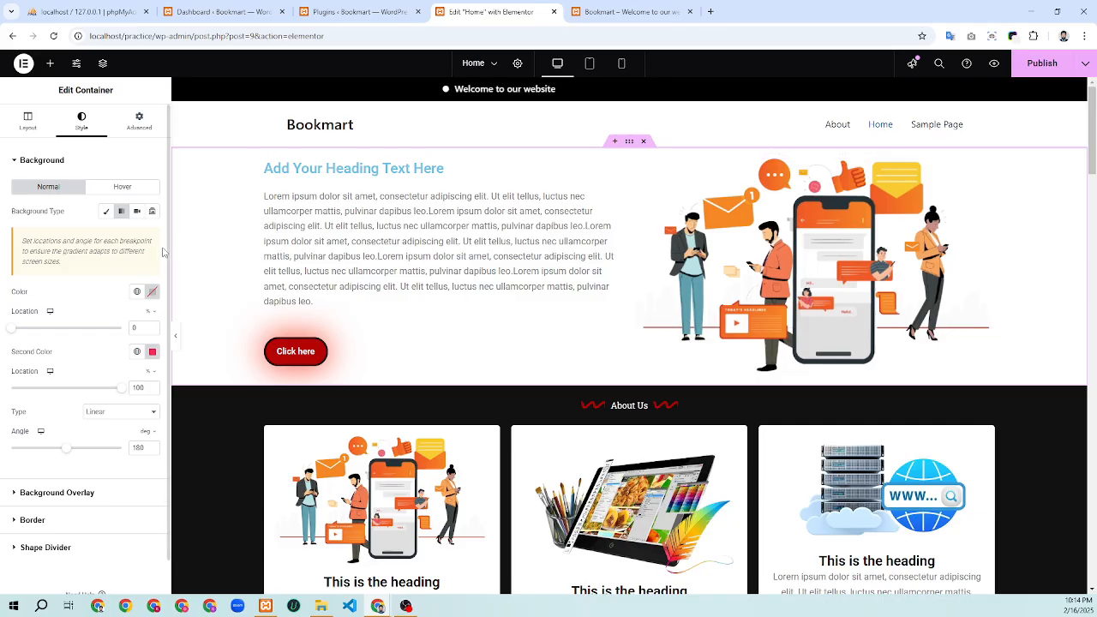
click(105, 212)
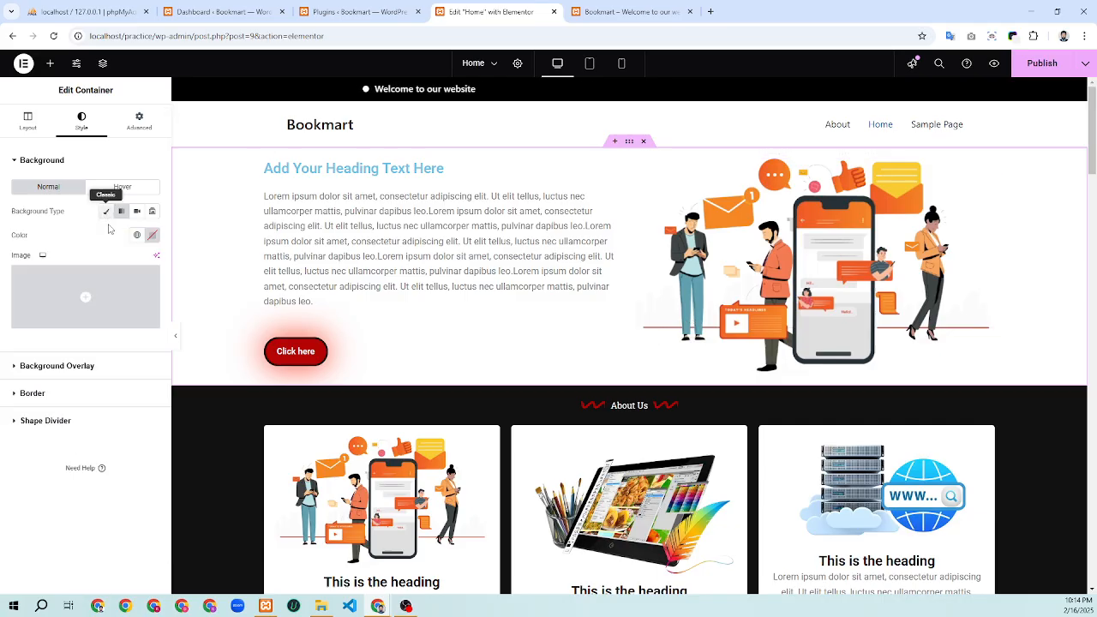
click(152, 235)
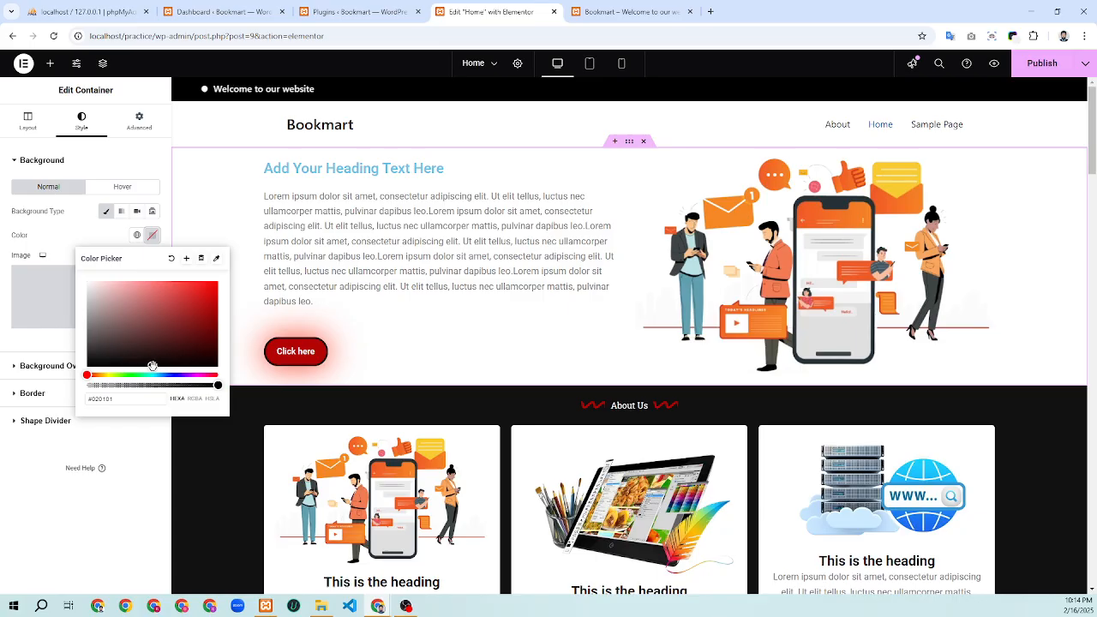
drag(153, 366, 45, 312)
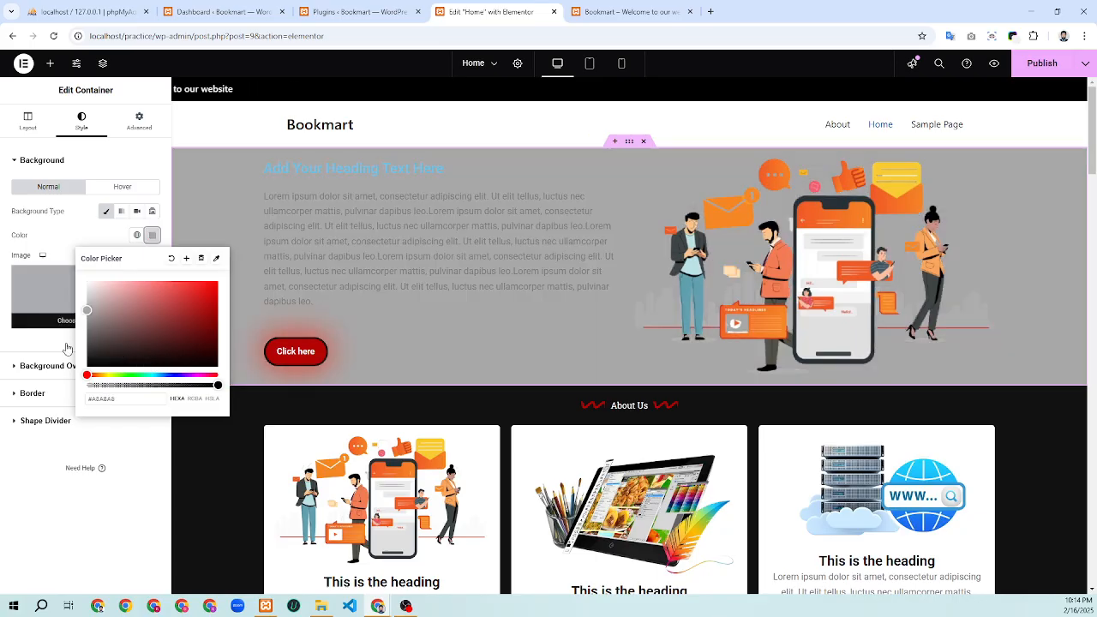
drag(88, 344, 172, 367)
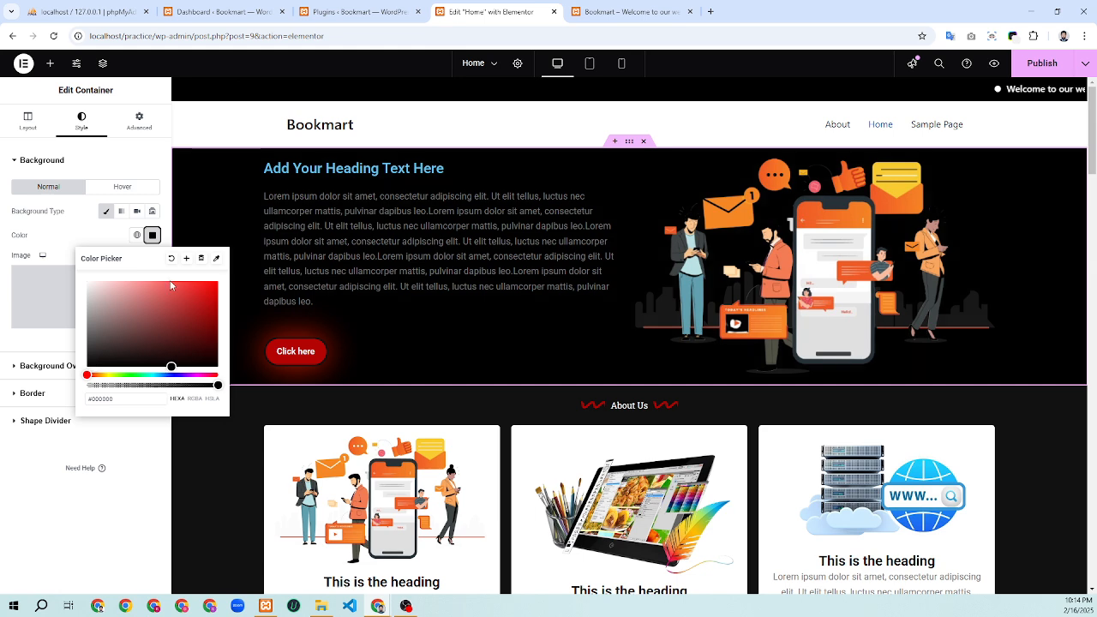
click(171, 258)
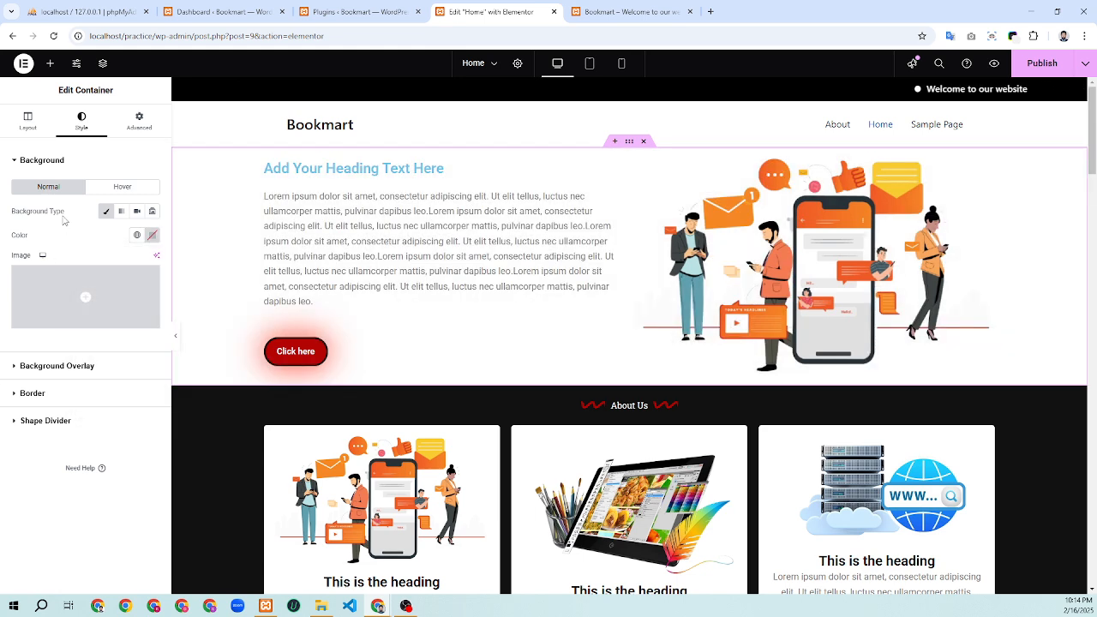
scroll(441, 314, down, 7)
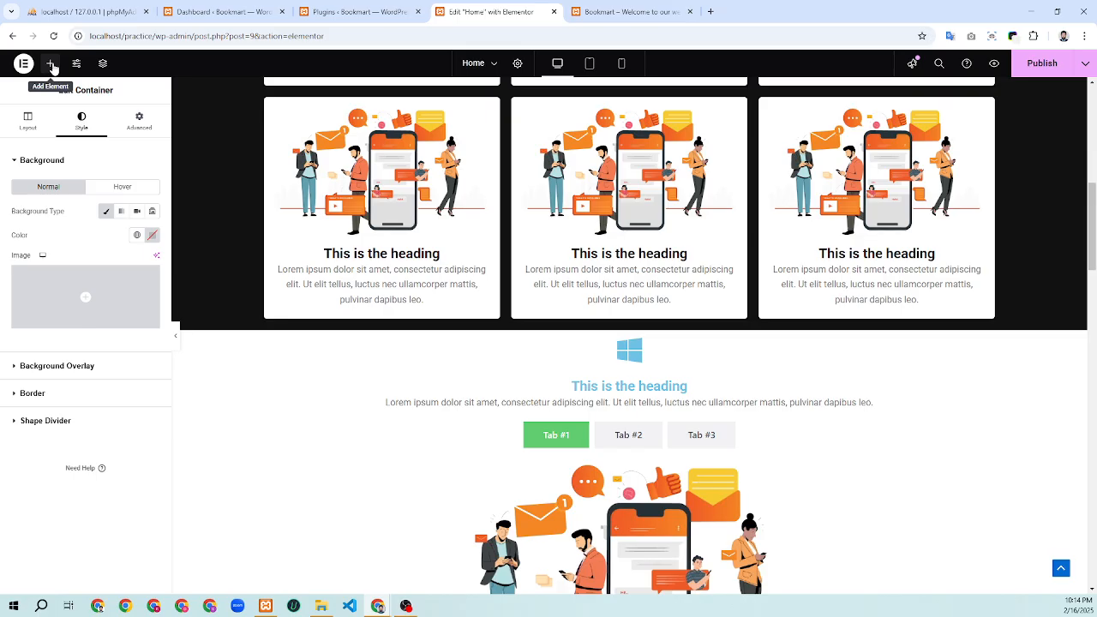
Open the Elements panel and scroll through the available widget categories
click(50, 63)
scroll(77, 415, down, 5)
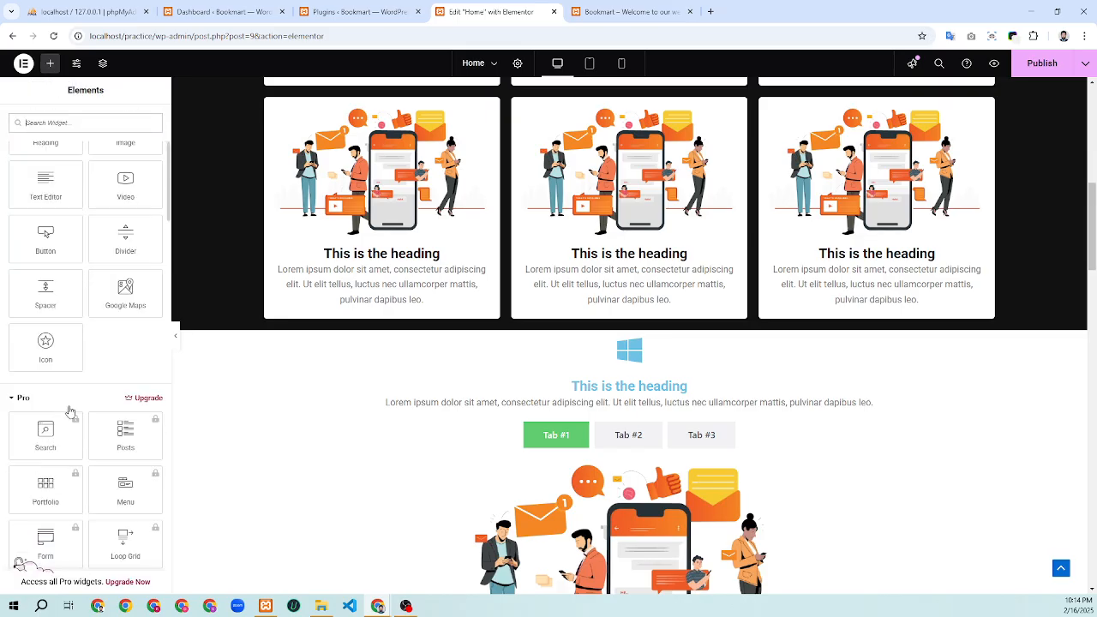
scroll(92, 412, down, 10)
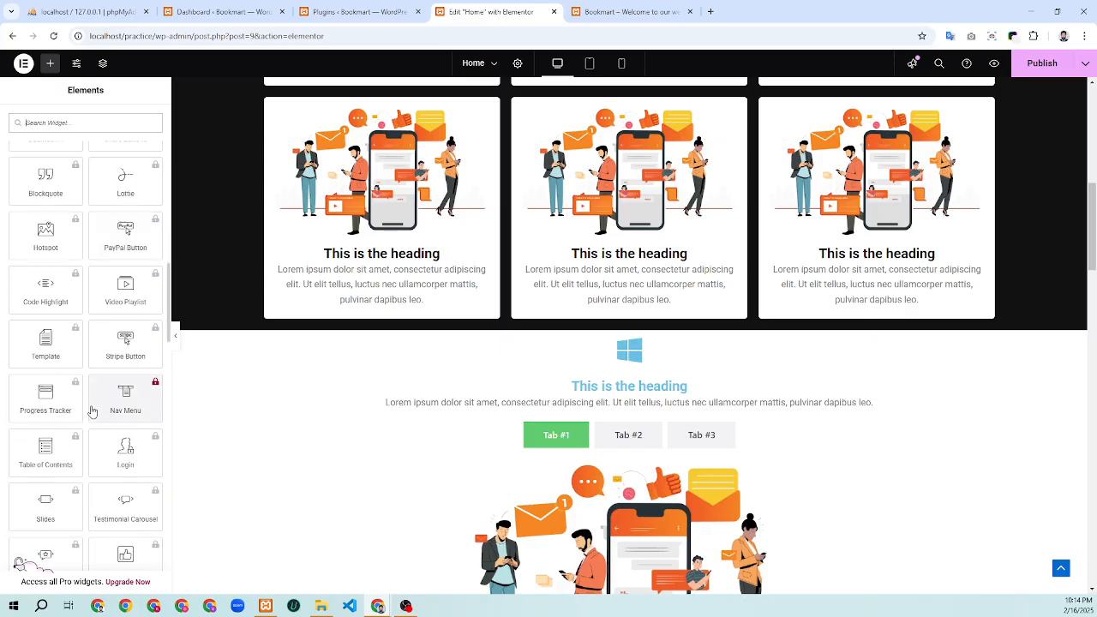
scroll(92, 411, down, 10)
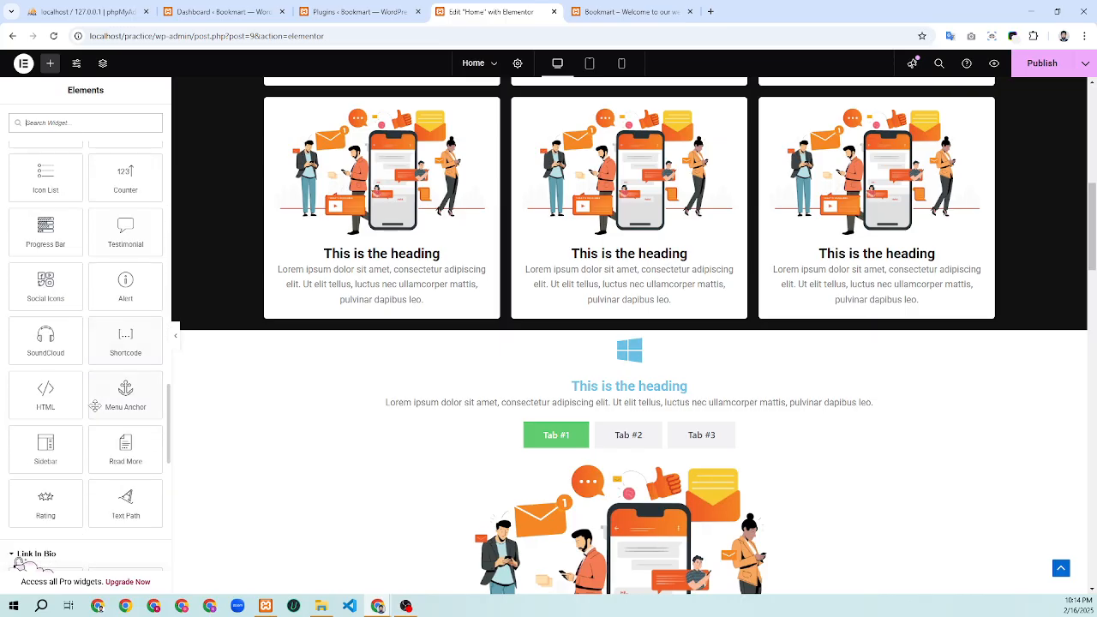
scroll(96, 409, down, 2)
scroll(105, 407, down, 4)
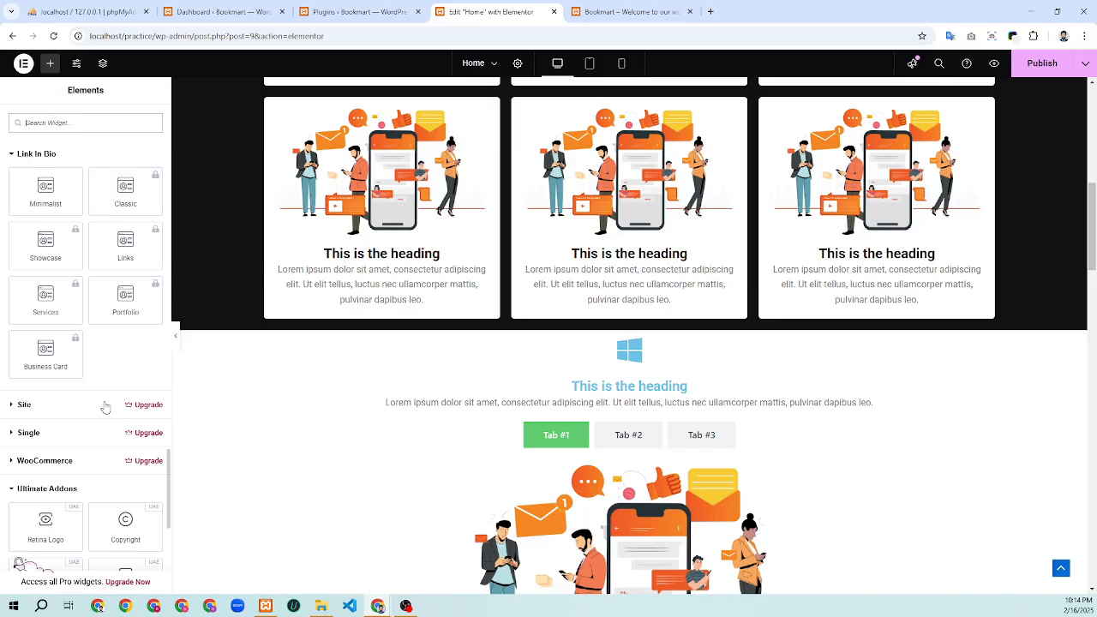
scroll(105, 406, down, 3)
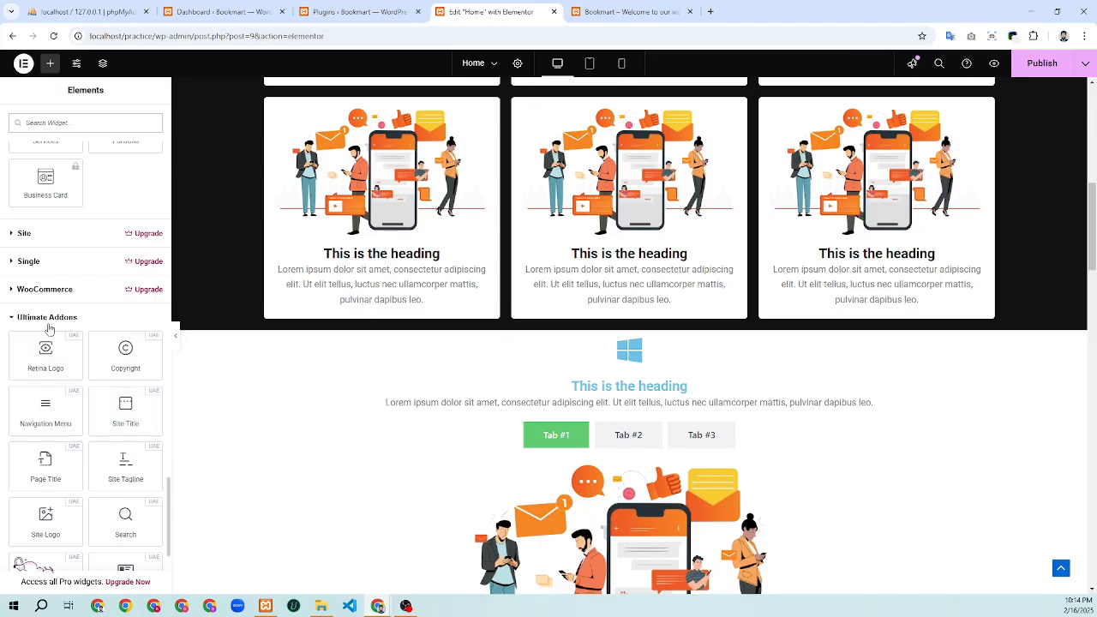
scroll(60, 334, down, 2)
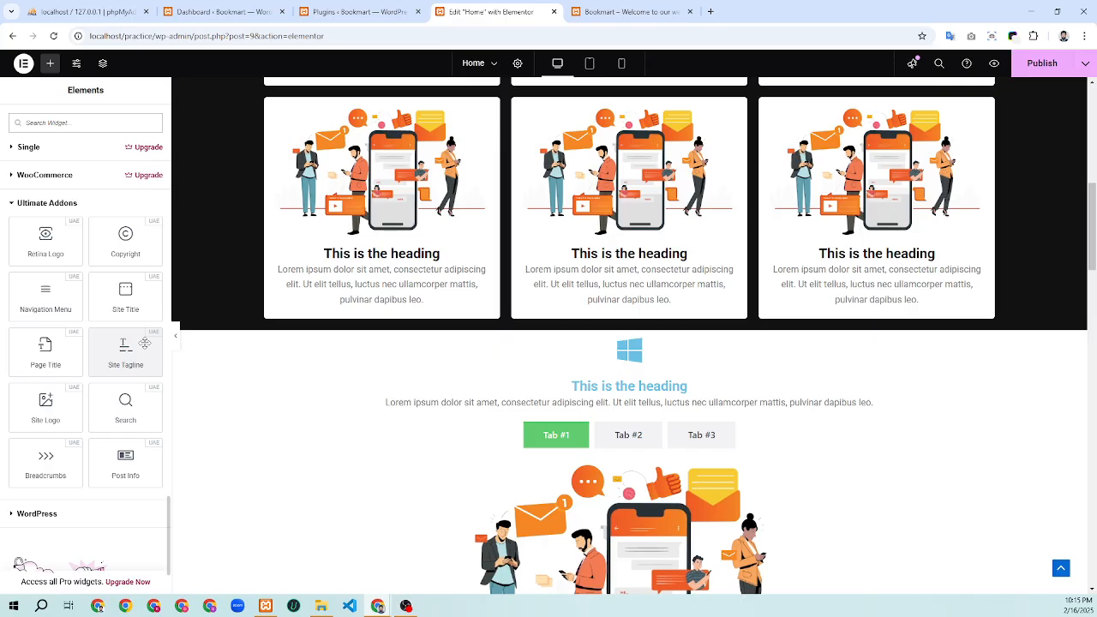
scroll(145, 342, down, 1)
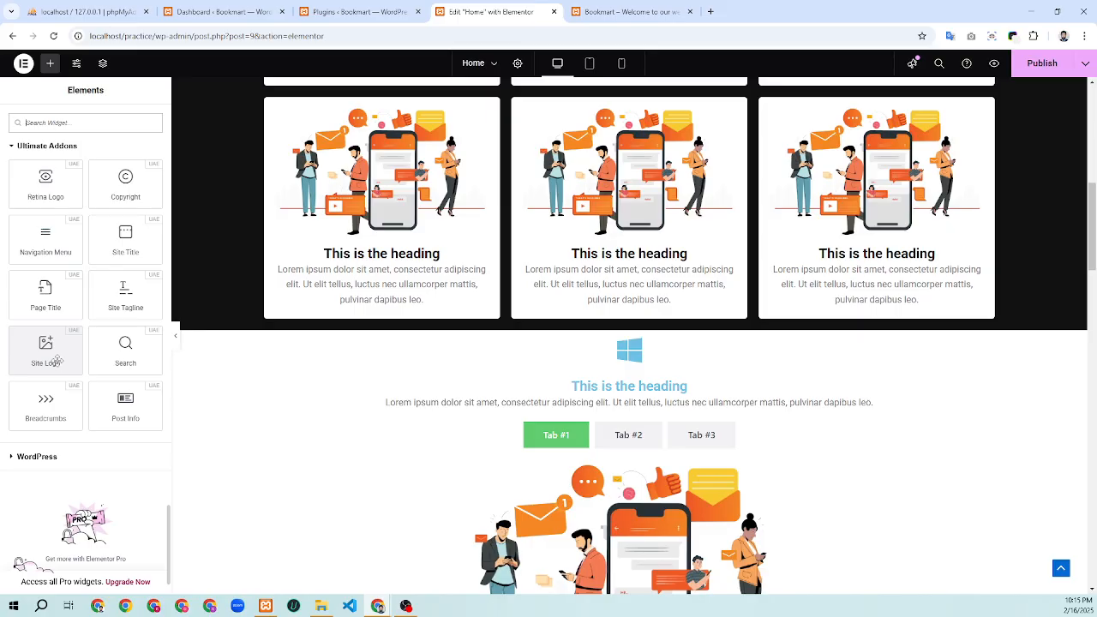
scroll(57, 360, down, 1)
scroll(66, 362, up, 3)
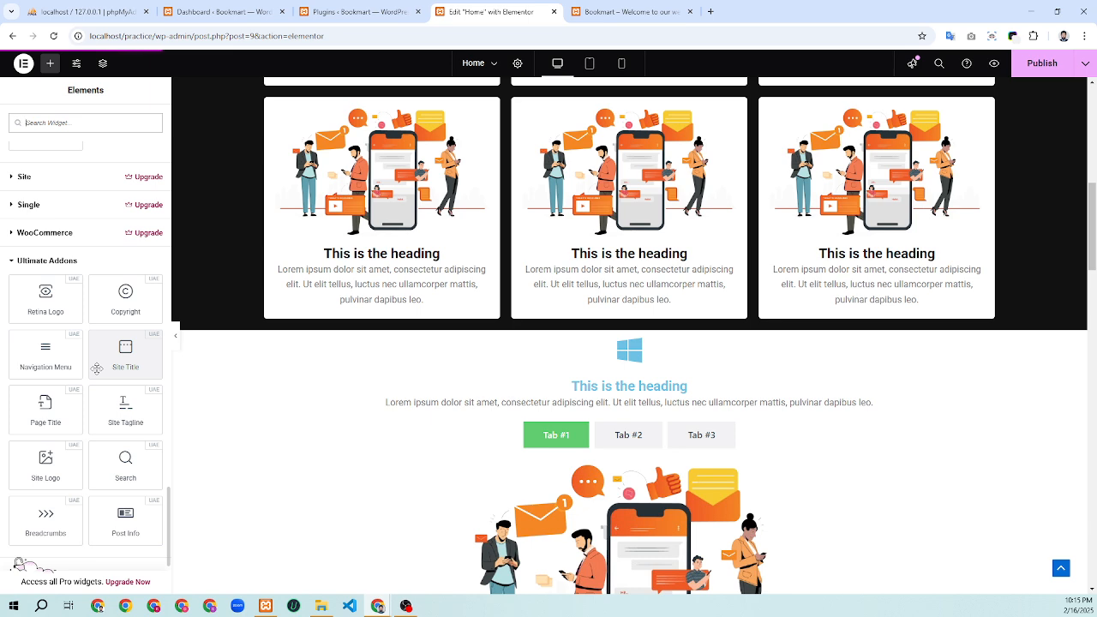
scroll(97, 367, down, 2)
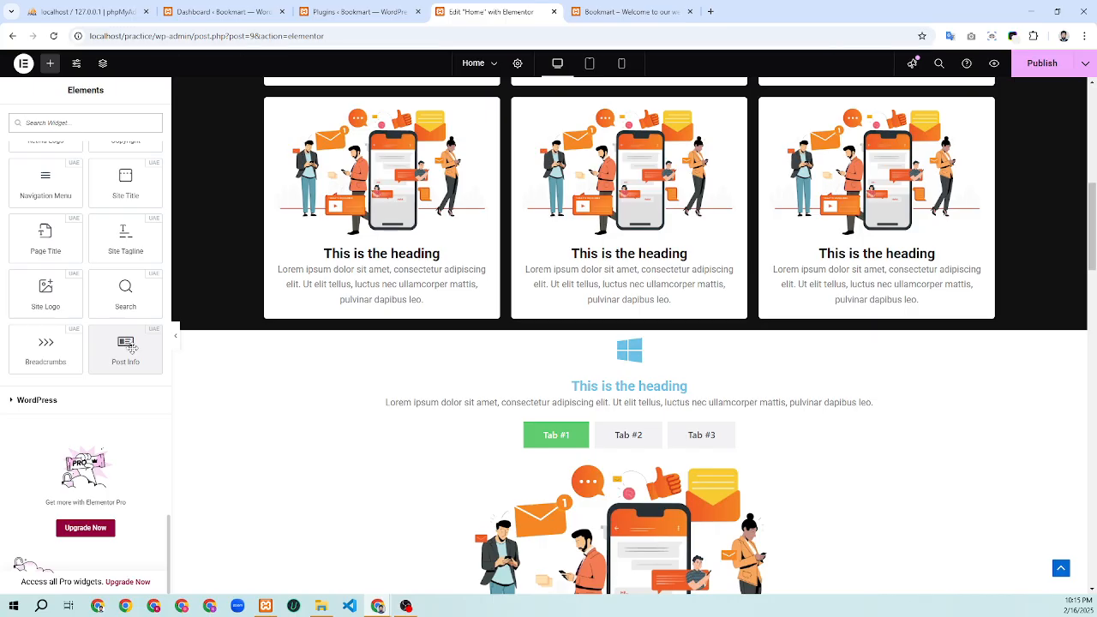
scroll(131, 346, up, 3)
scroll(131, 370, down, 3)
Expand the WordPress category to find the Ultimate Addons Site Logo and Navigation Menu widgets
click(20, 401)
scroll(101, 372, down, 5)
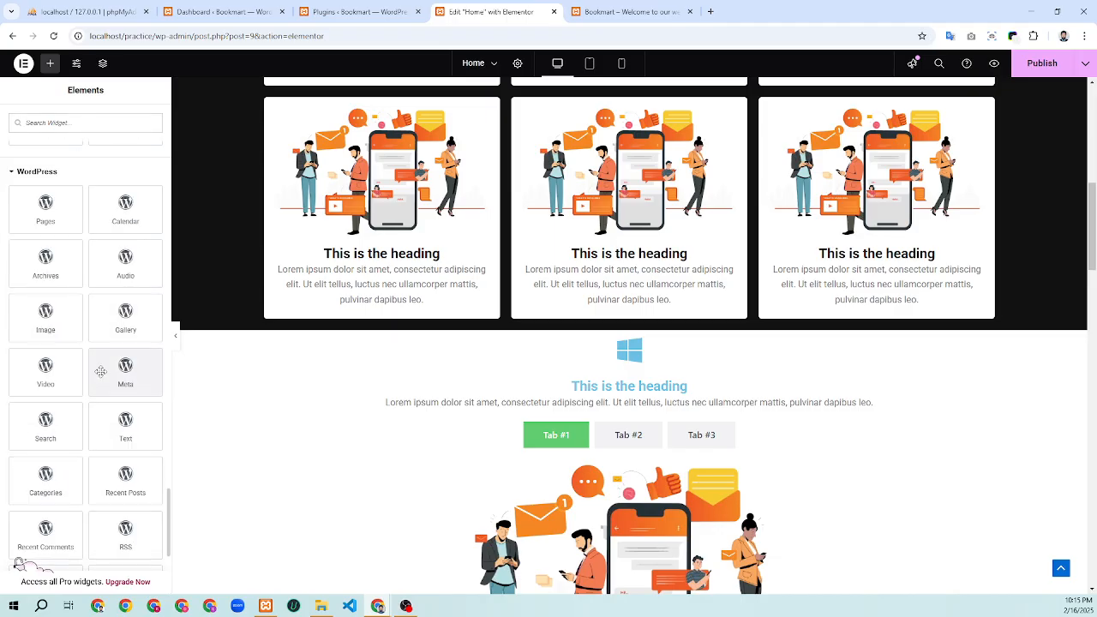
scroll(101, 372, up, 12)
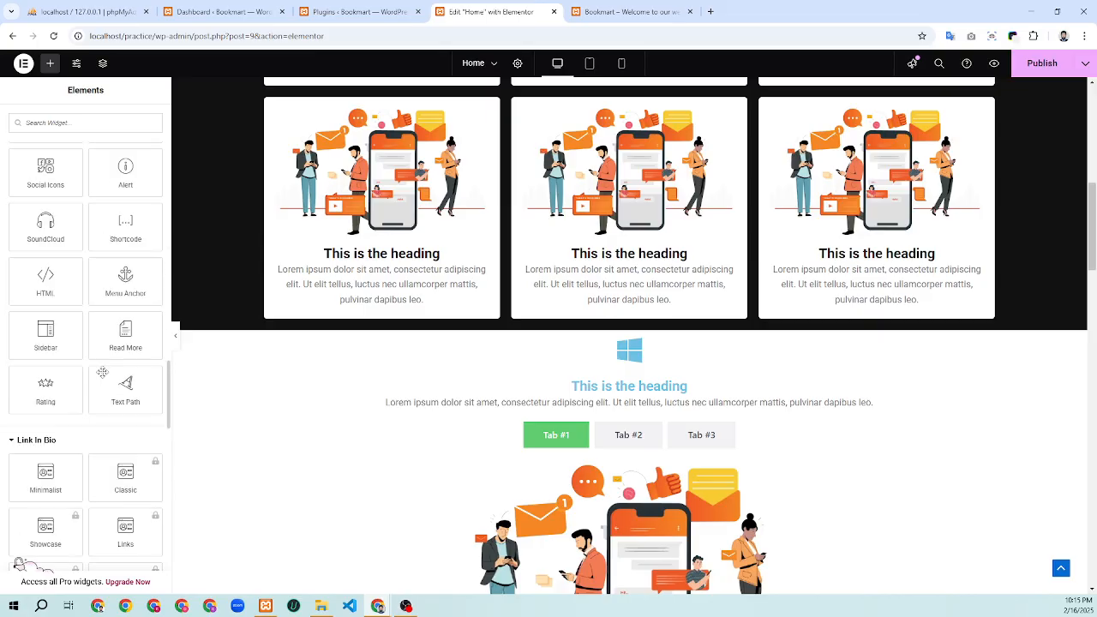
scroll(102, 376, down, 8)
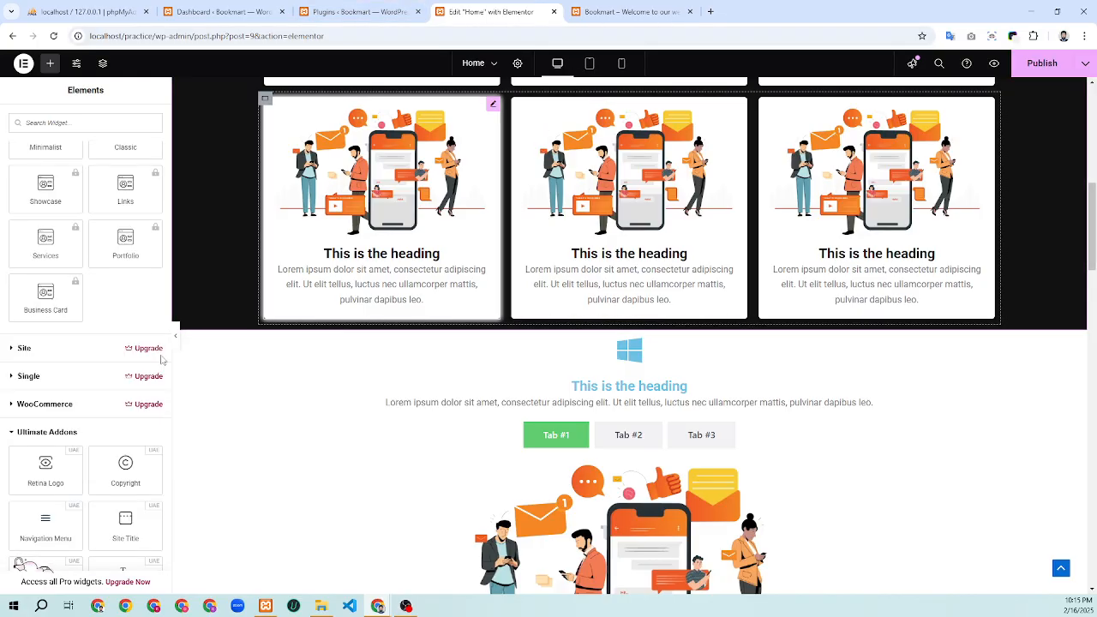
scroll(76, 357, up, 12)
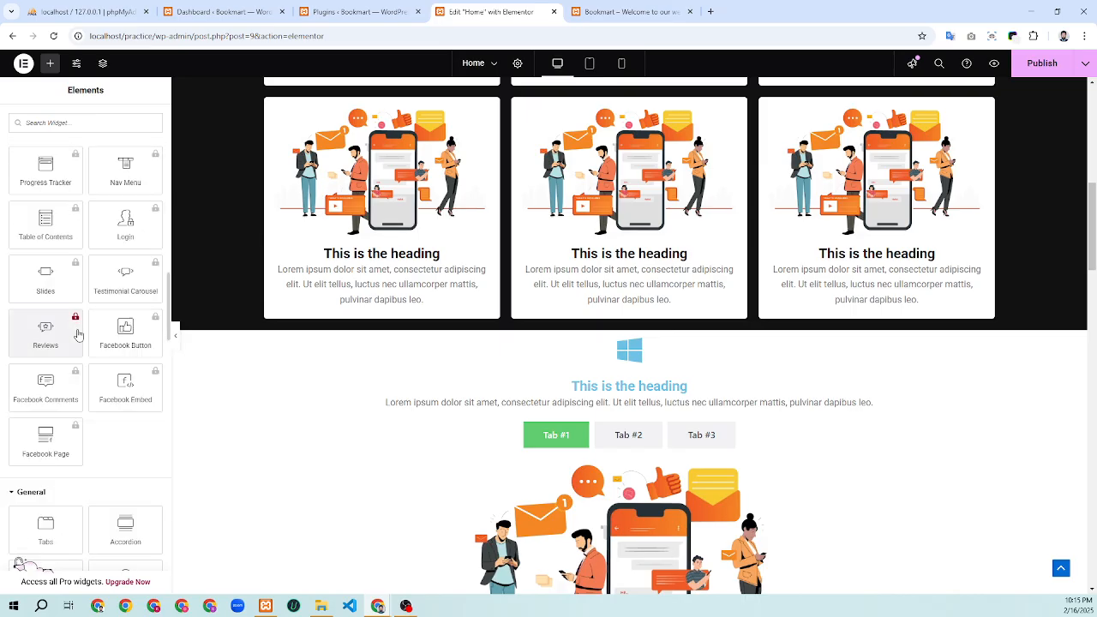
scroll(79, 332, down, 8)
scroll(78, 331, down, 8)
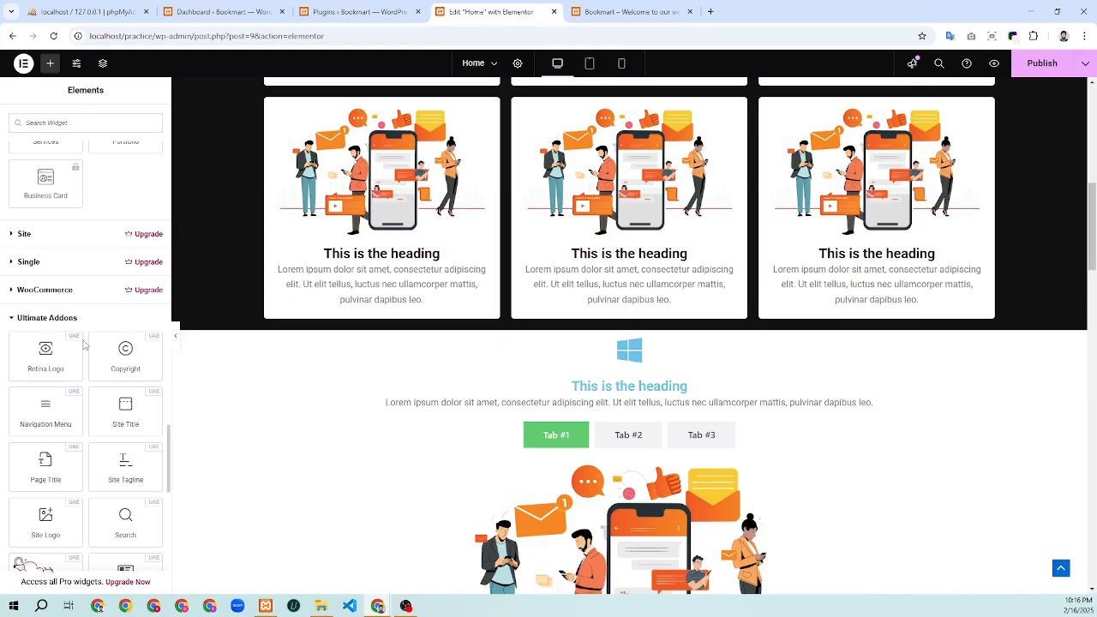
scroll(120, 377, down, 2)
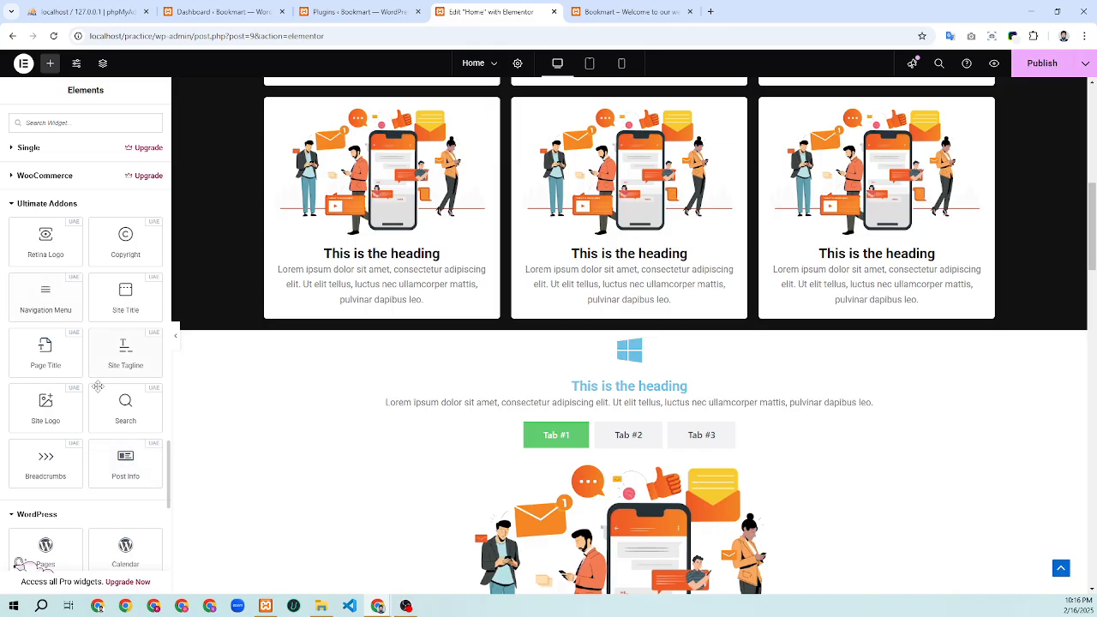
Go to the Ultimate Addons Header & Footer Builder in the WordPress admin
click(349, 12)
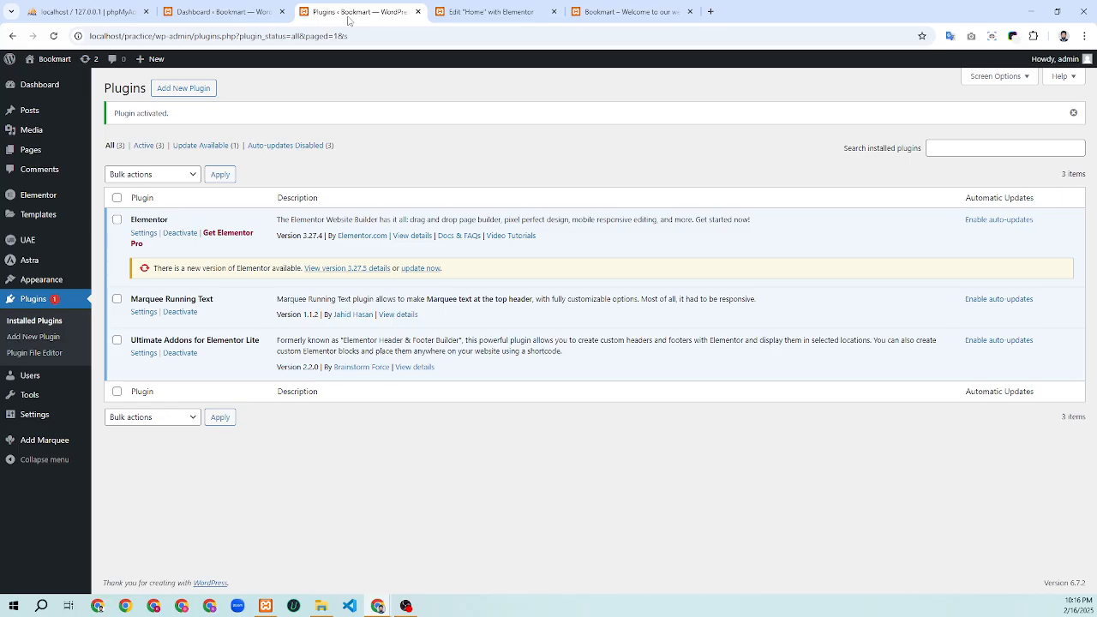
mouse_move(26, 245)
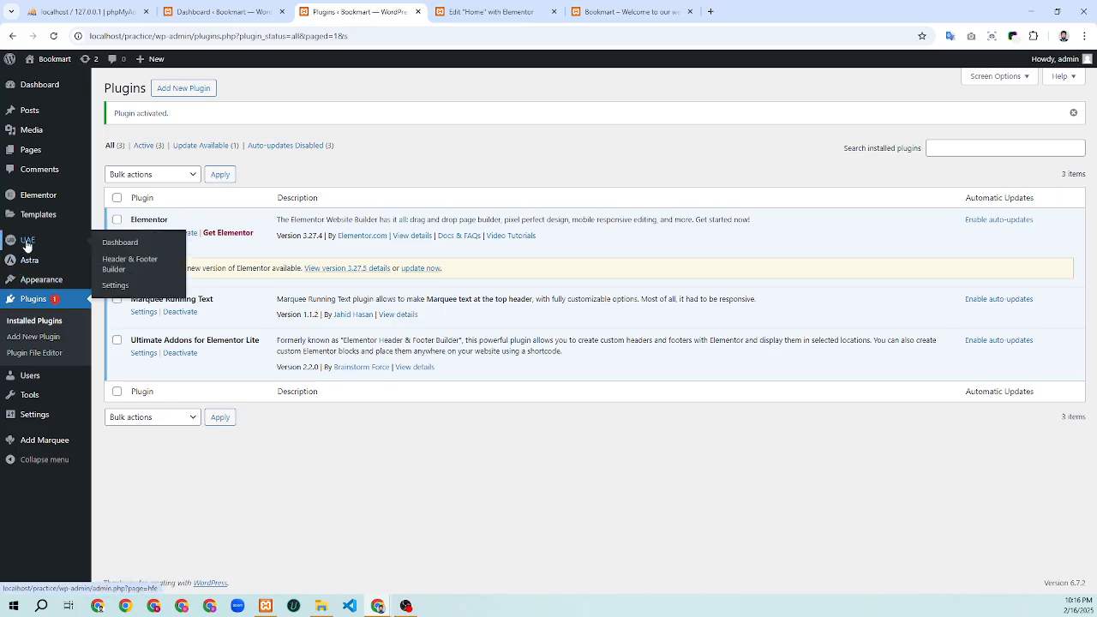
click(120, 263)
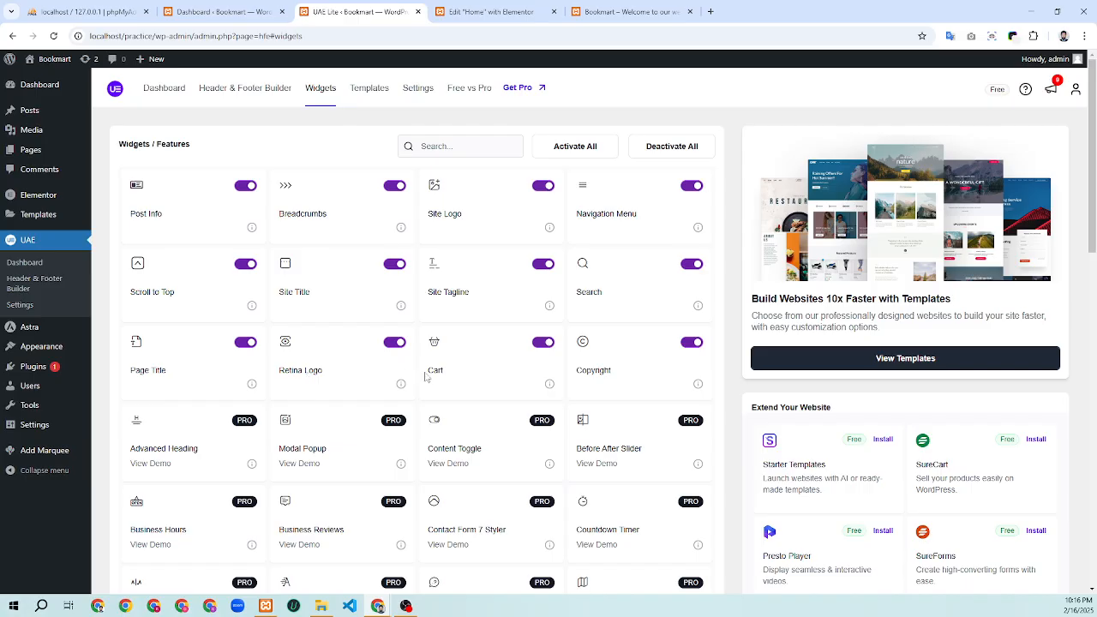
Review the enabled header widgets, then go to the empty Header & Footer templates list
scroll(426, 377, down, 10)
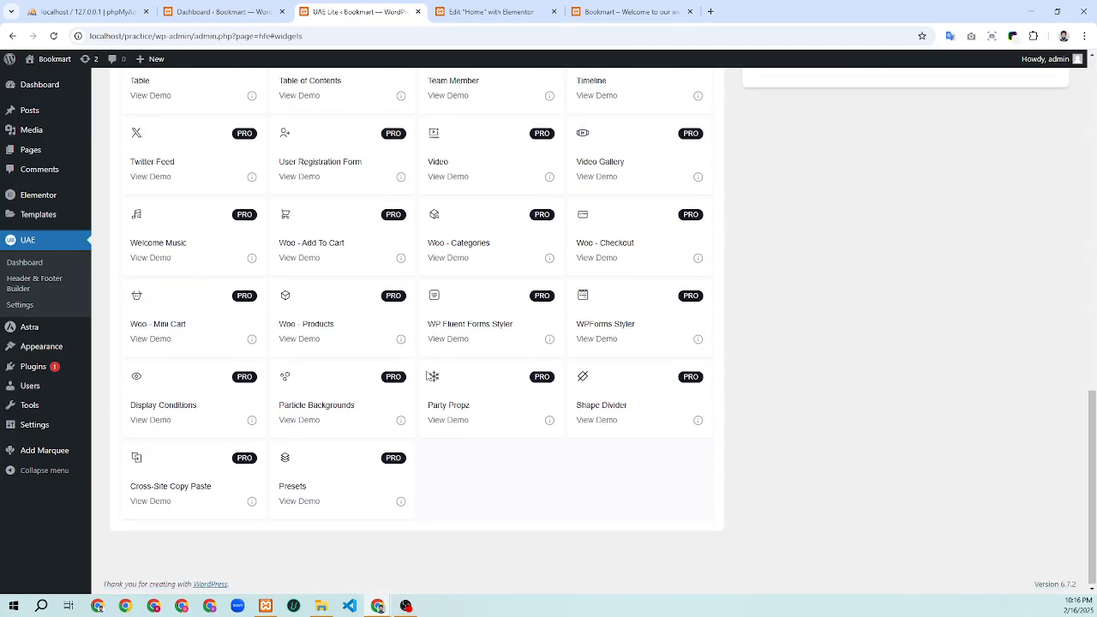
scroll(377, 476, up, 1)
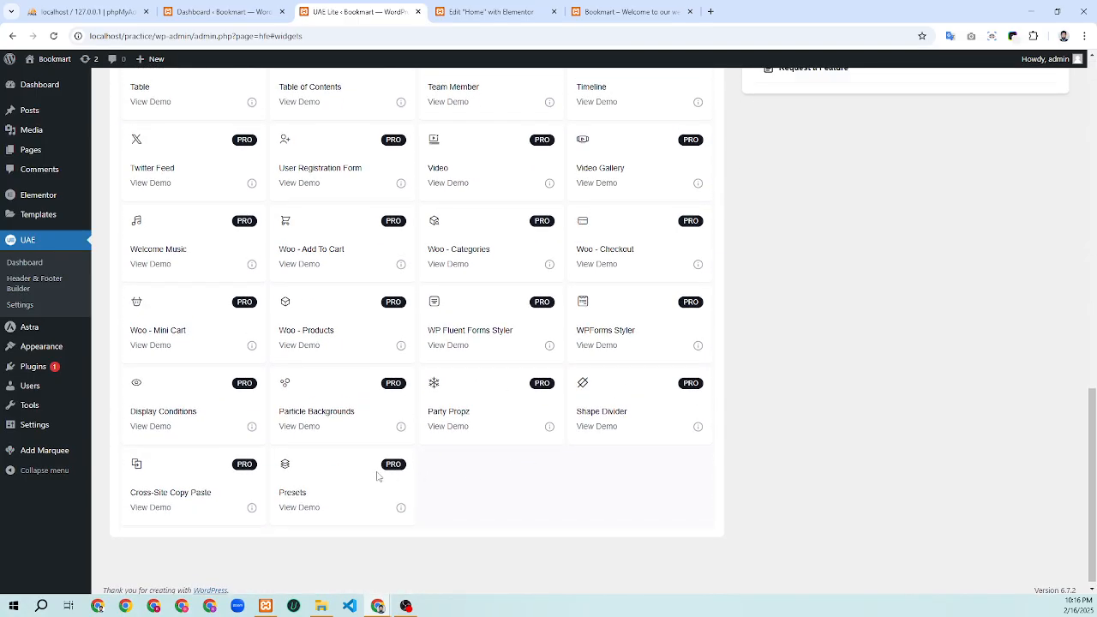
scroll(377, 476, up, 6)
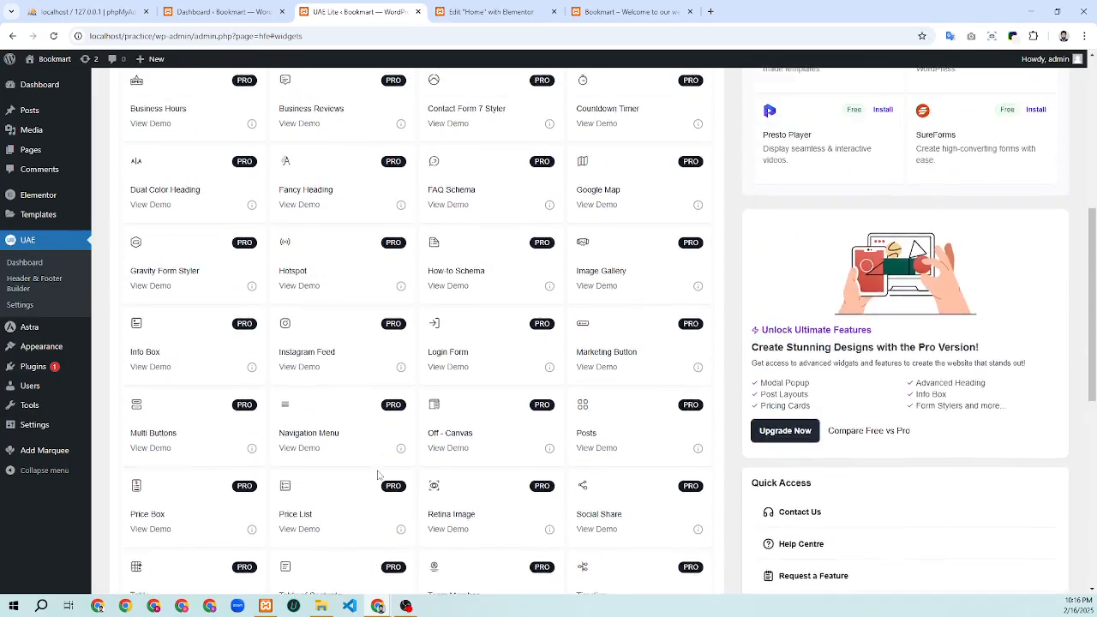
scroll(377, 476, up, 5)
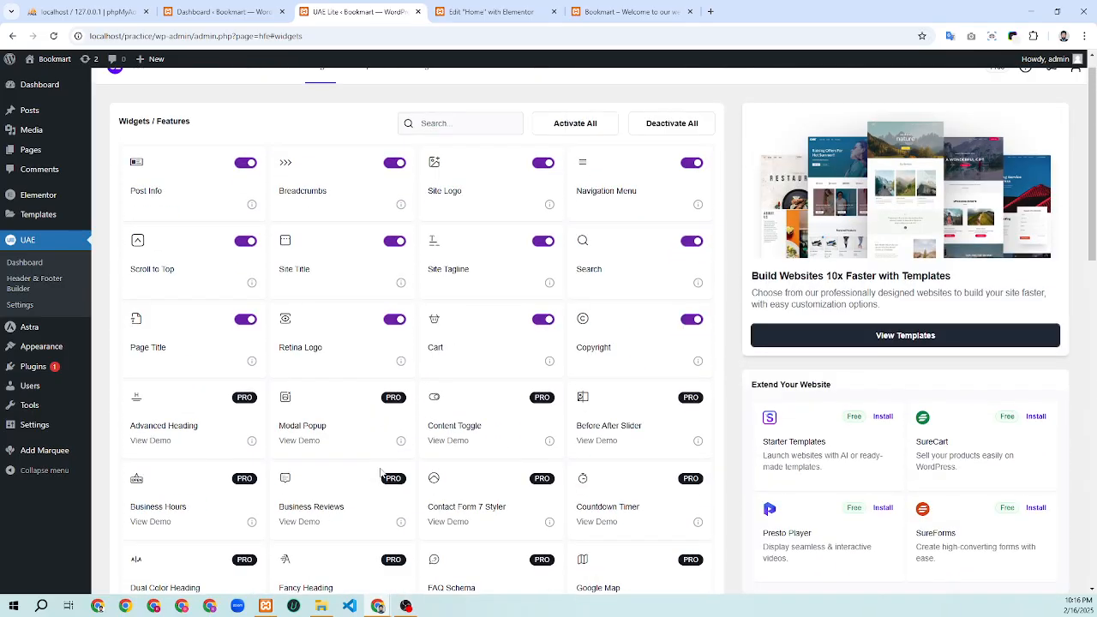
scroll(383, 476, up, 1)
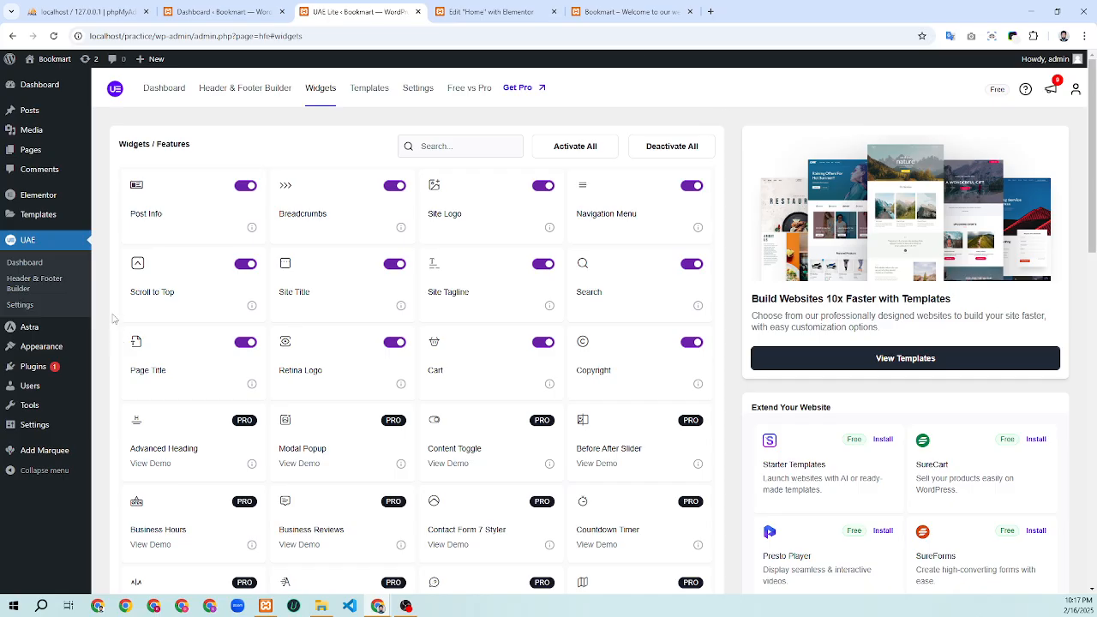
click(244, 90)
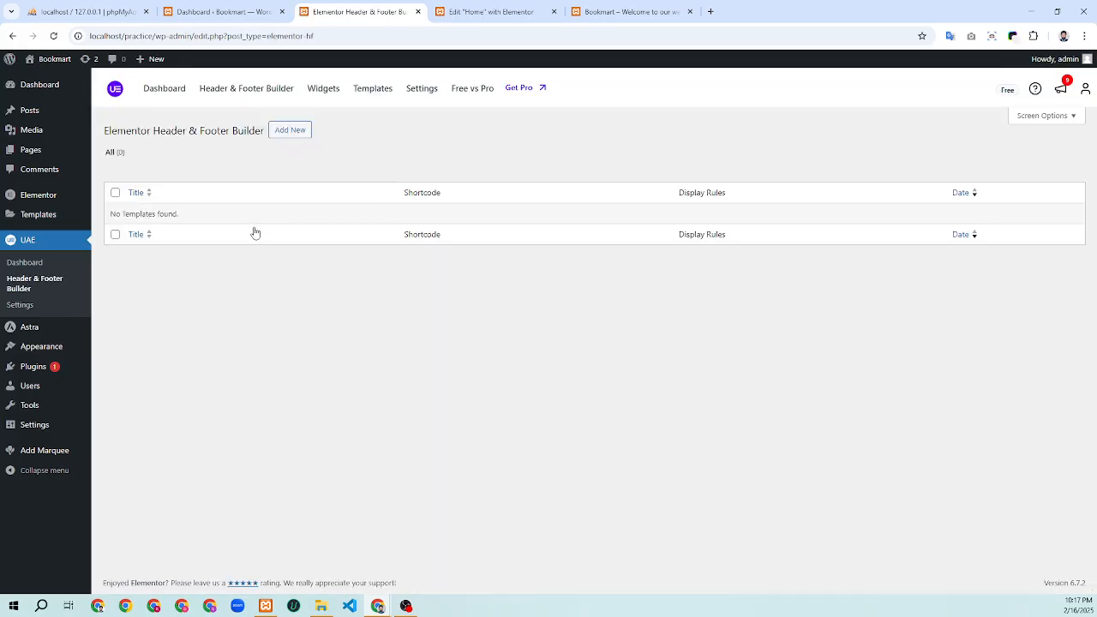
Add a new template titled 'Header' using the Elementor Full Width page template
click(291, 136)
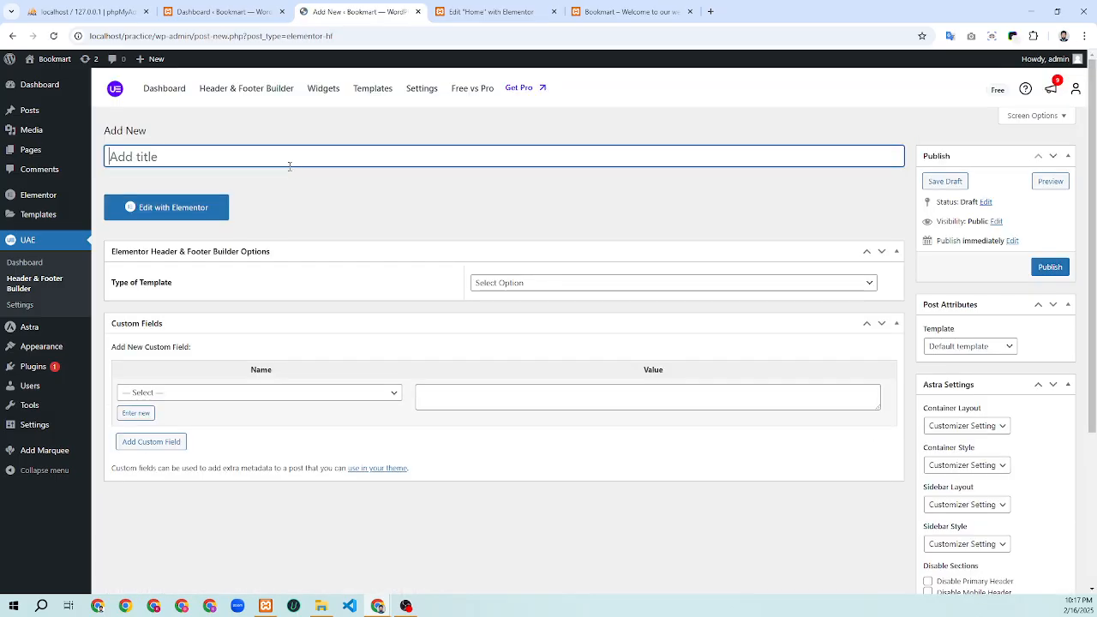
text(Hea)
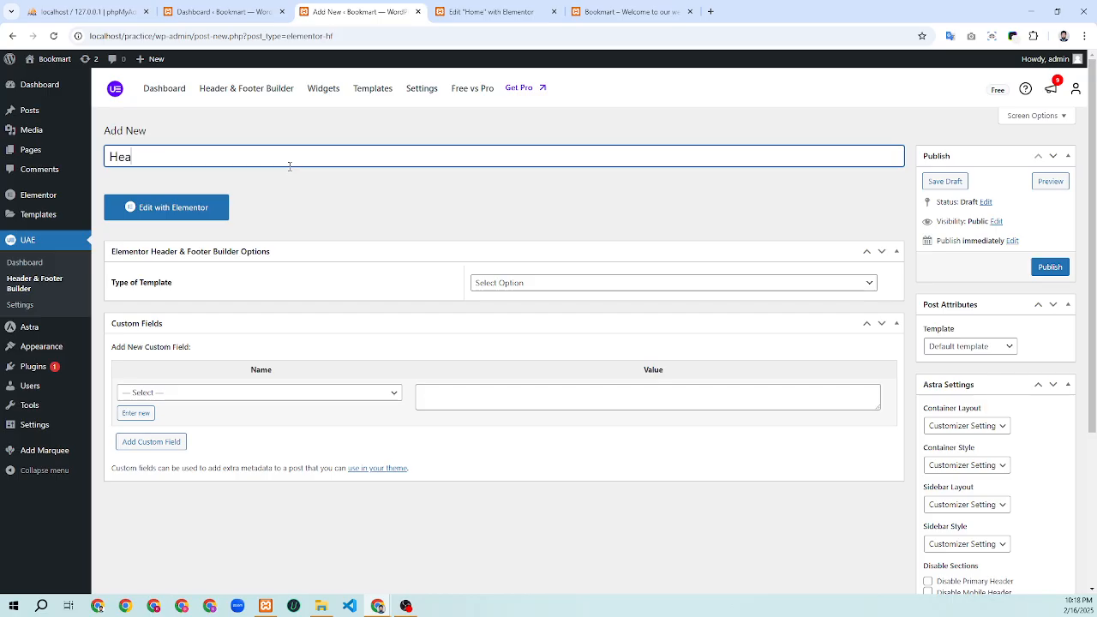
text(der)
click(1002, 346)
click(993, 394)
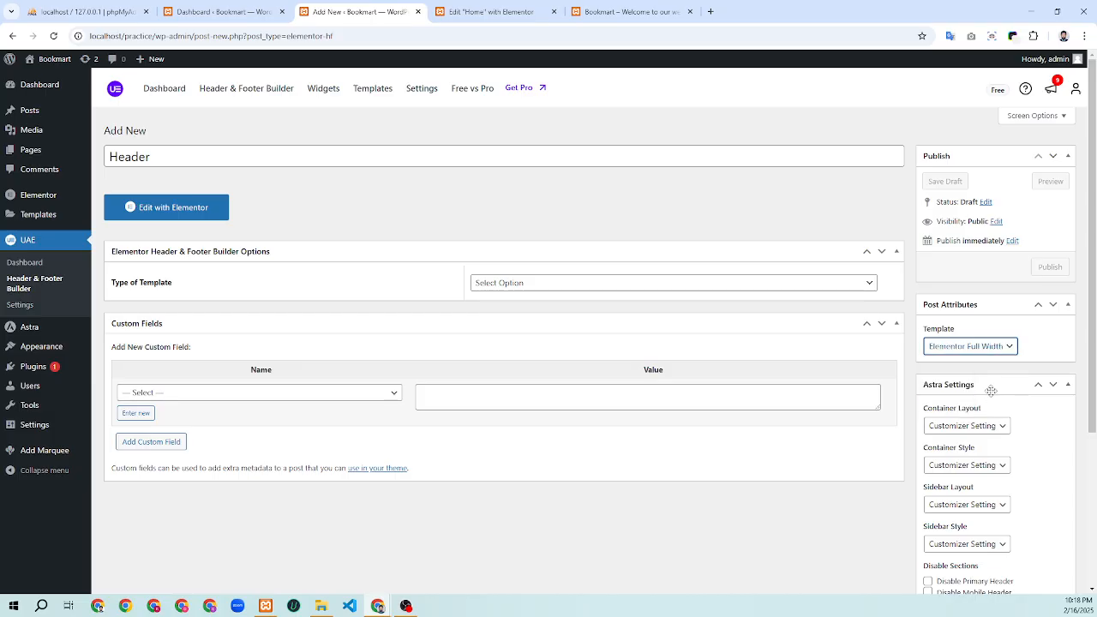
scroll(1011, 375, down, 2)
scroll(1000, 502, down, 1)
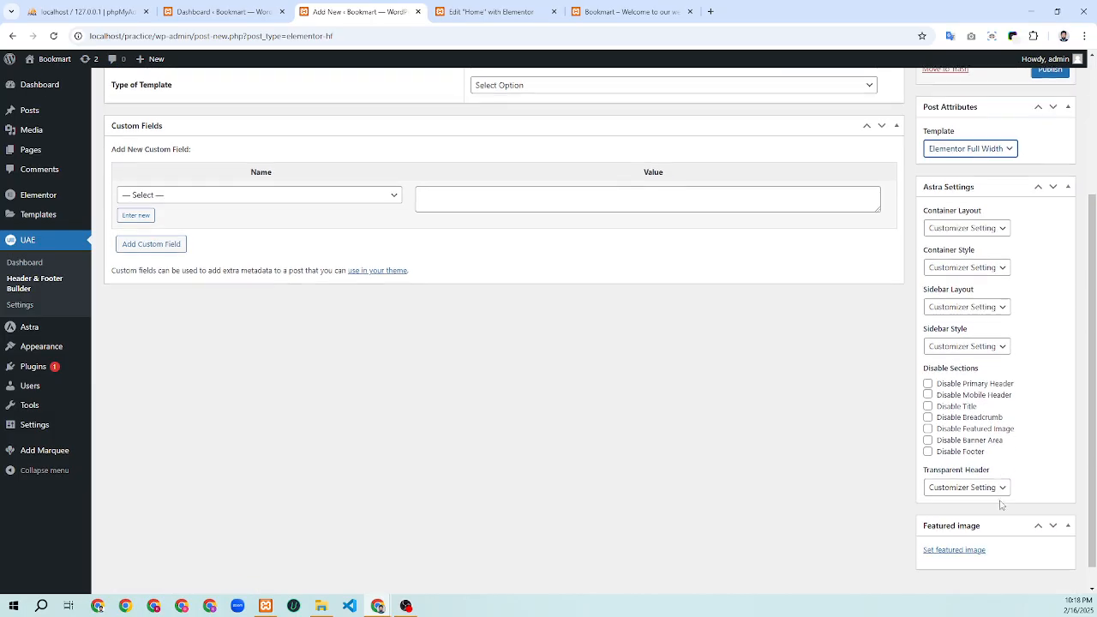
scroll(1001, 500, up, 4)
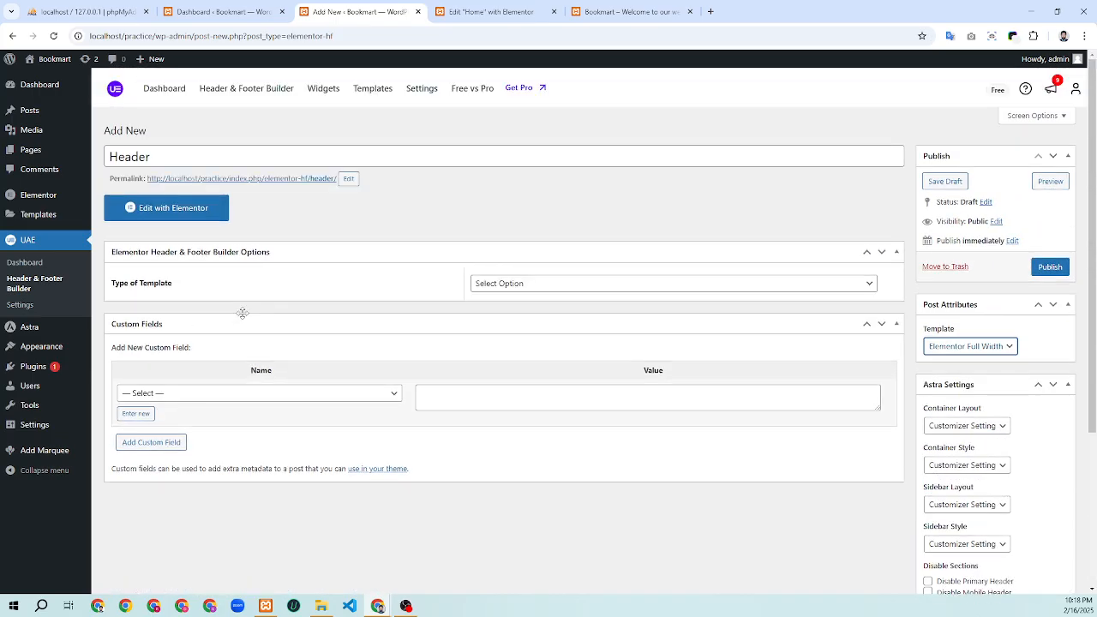
click(537, 284)
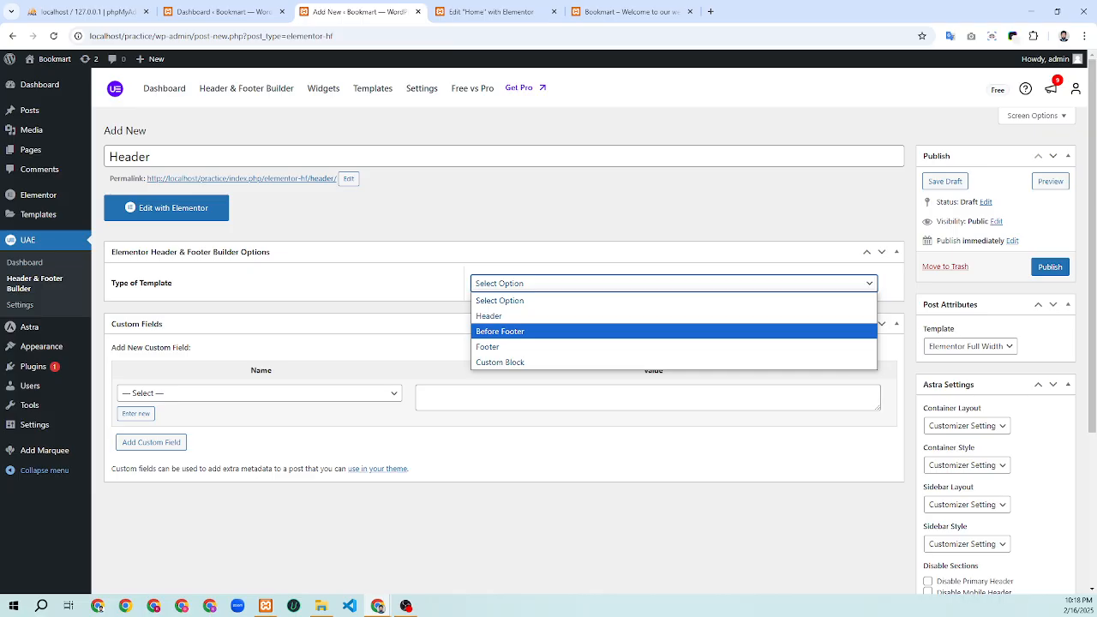
Set the template type to Header and display it on the Entire Website
click(497, 323)
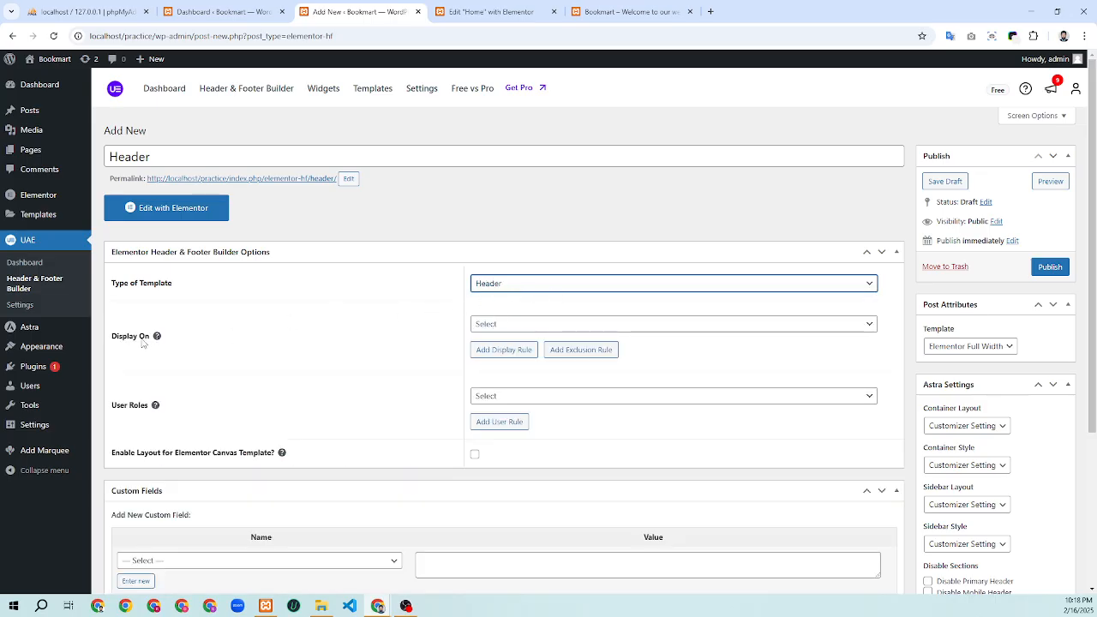
drag(112, 336, 152, 345)
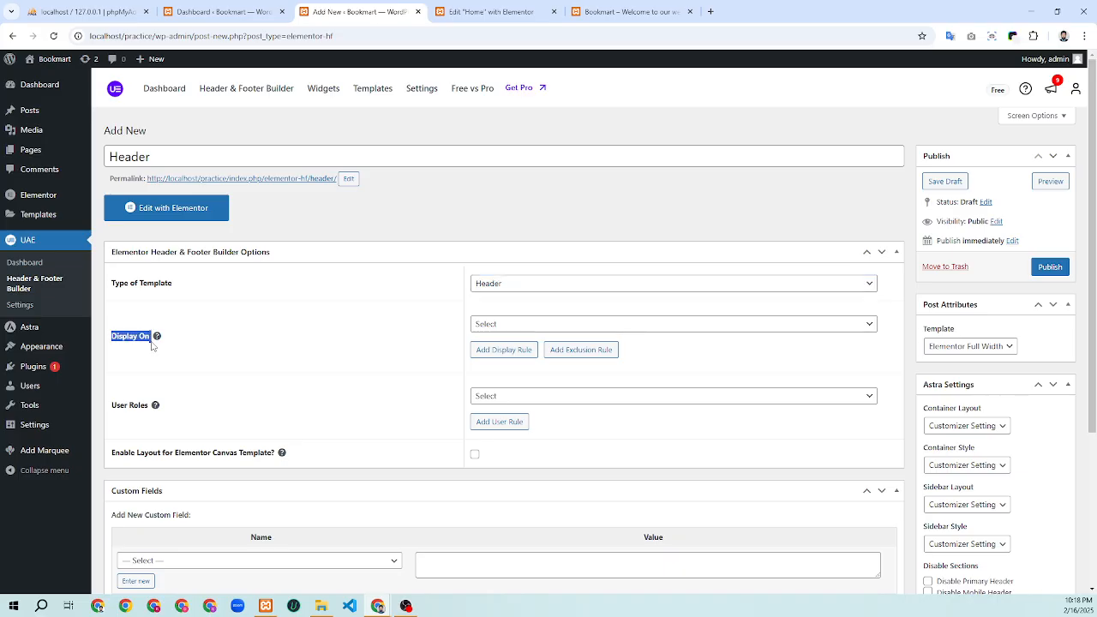
click(292, 352)
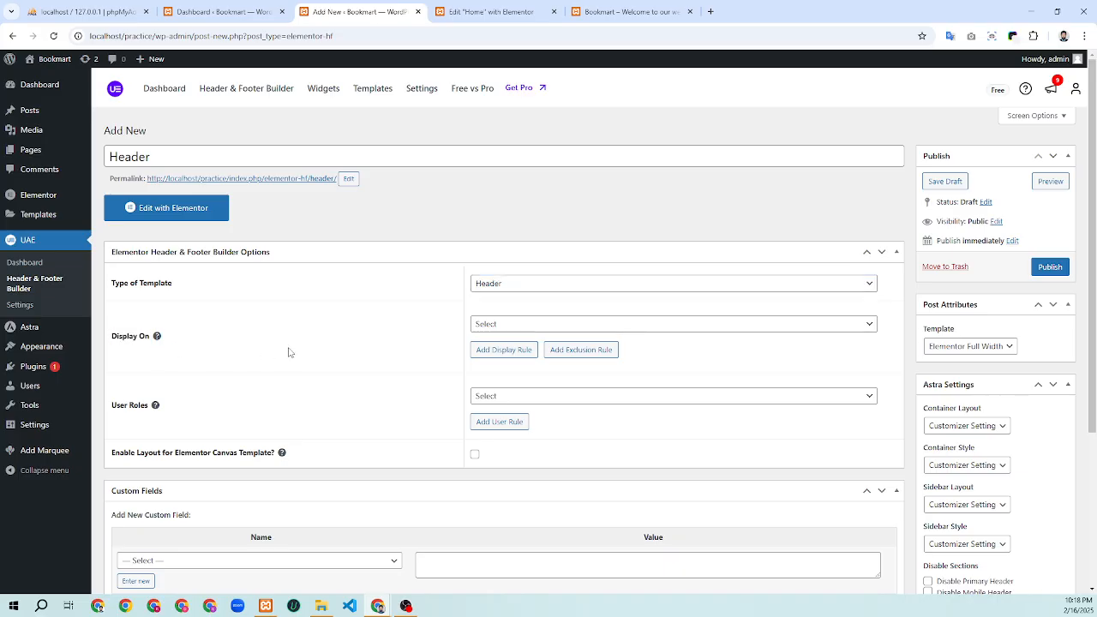
click(503, 332)
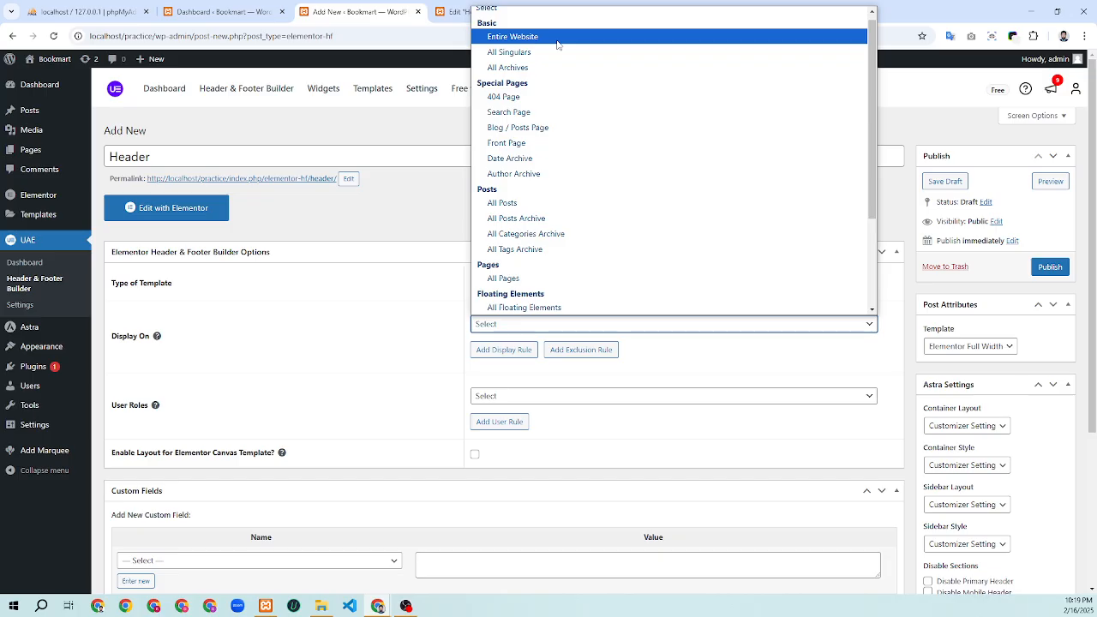
scroll(552, 137, down, 3)
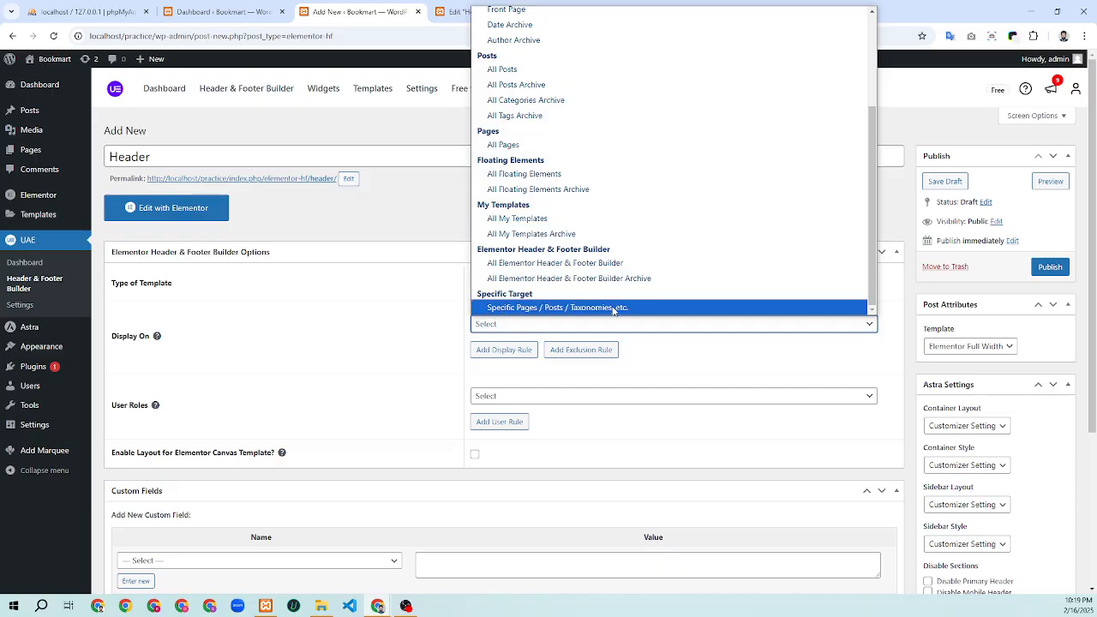
scroll(611, 307, up, 3)
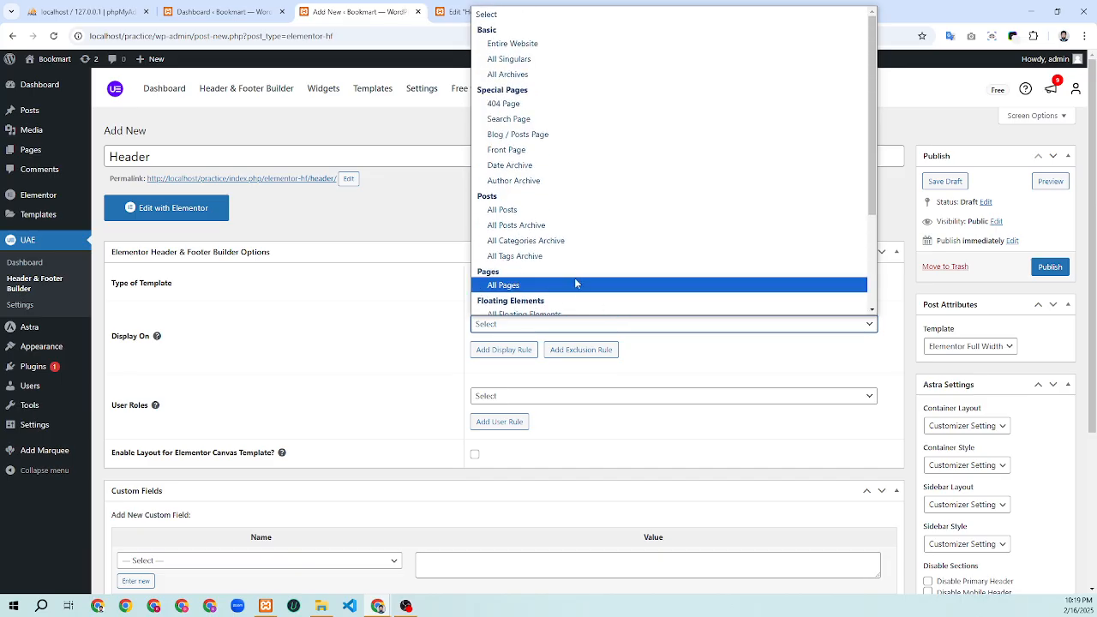
click(553, 53)
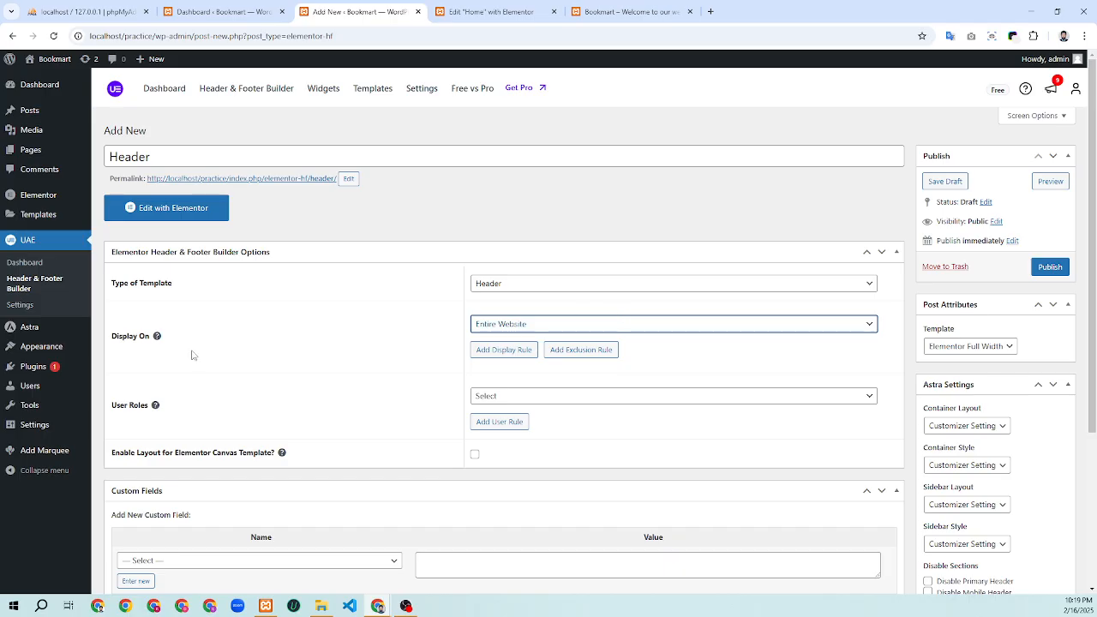
Leave User Roles unselected and publish the Header template
scroll(670, 324, down, 2)
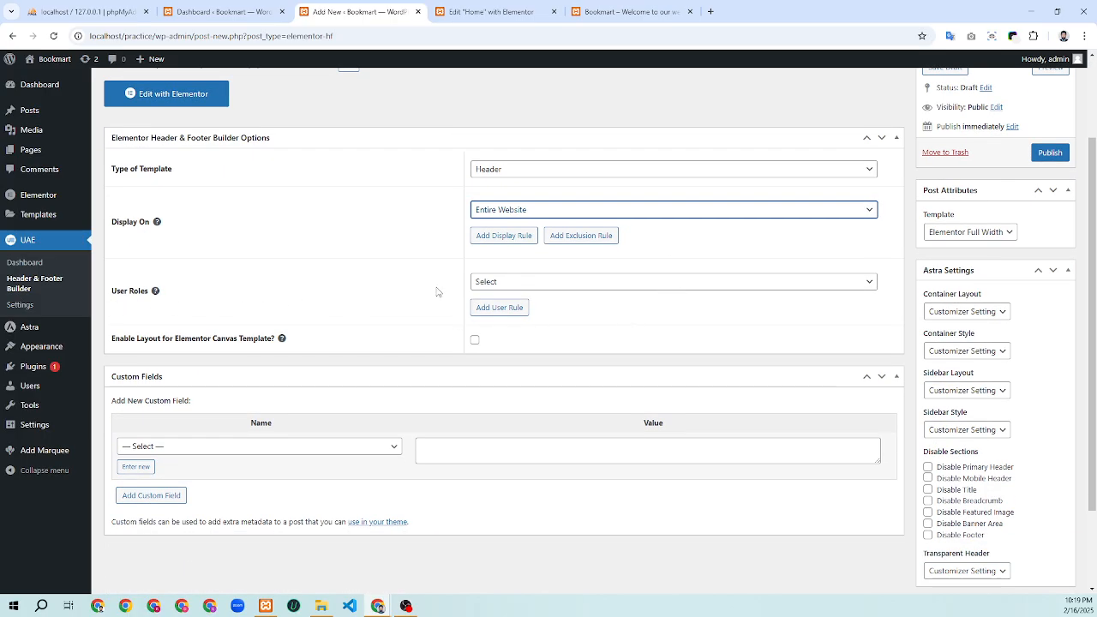
click(507, 282)
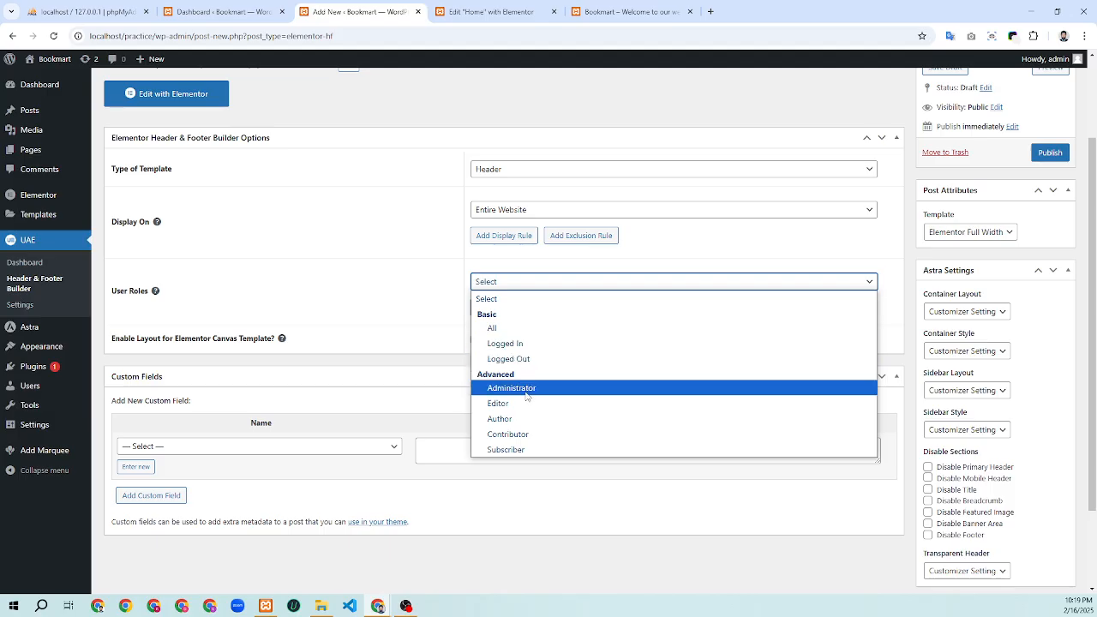
click(511, 283)
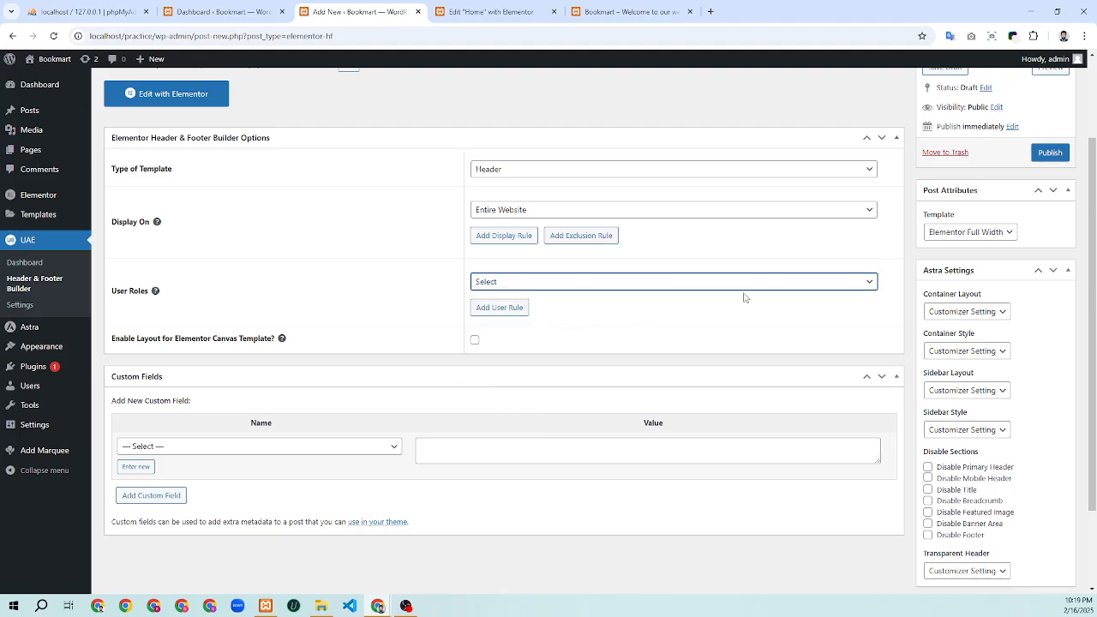
scroll(745, 298, up, 1)
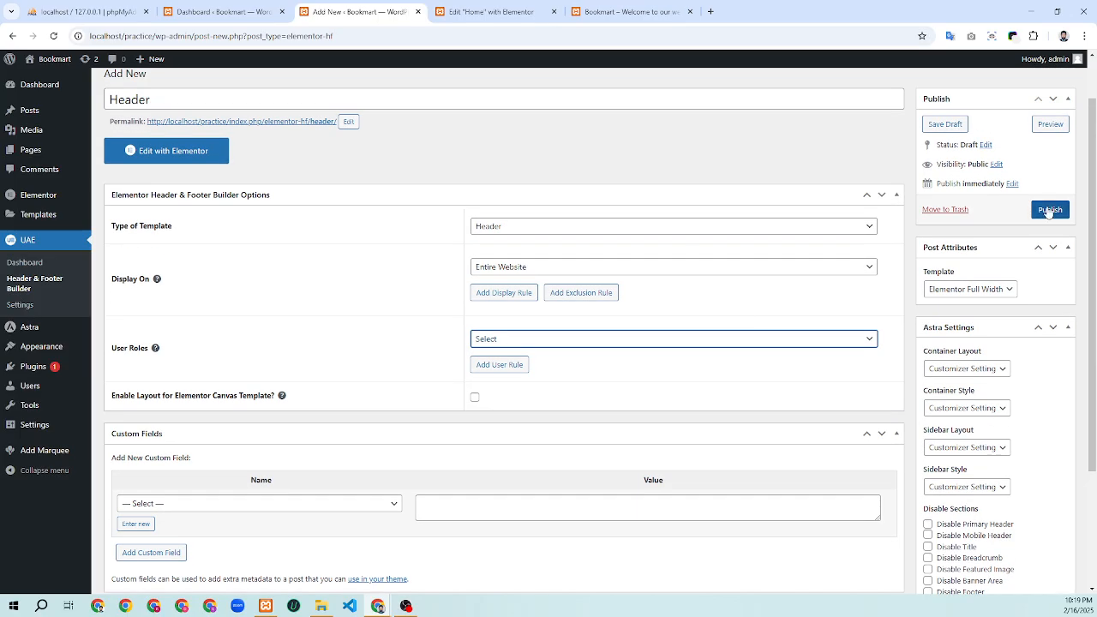
click(1047, 210)
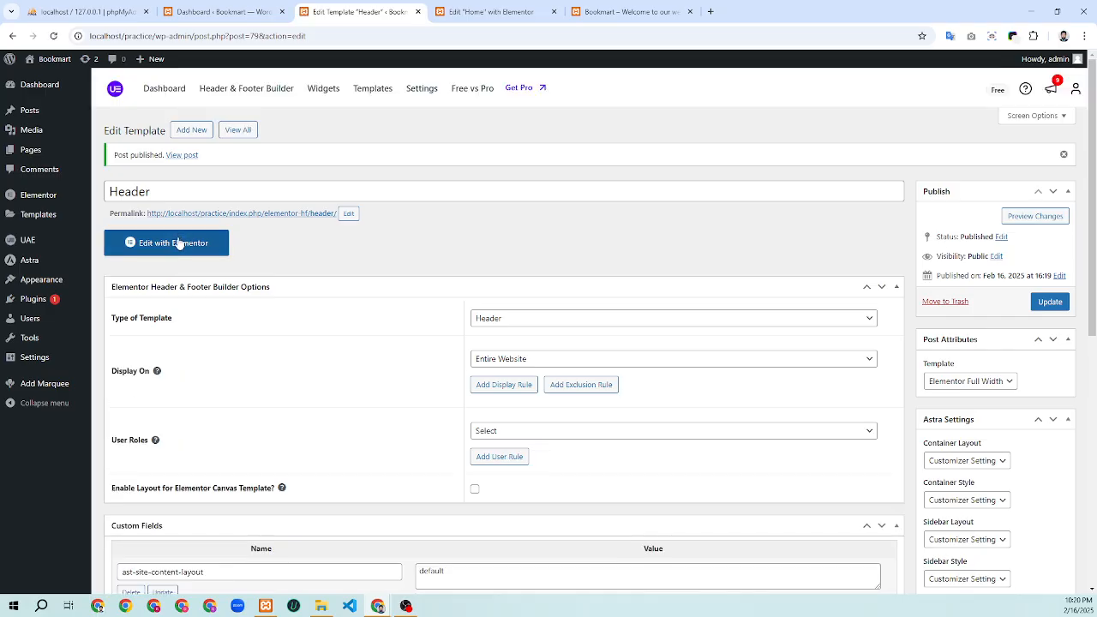
Load the Header template in Elementor and start adding a layout to the empty canvas
click(175, 244)
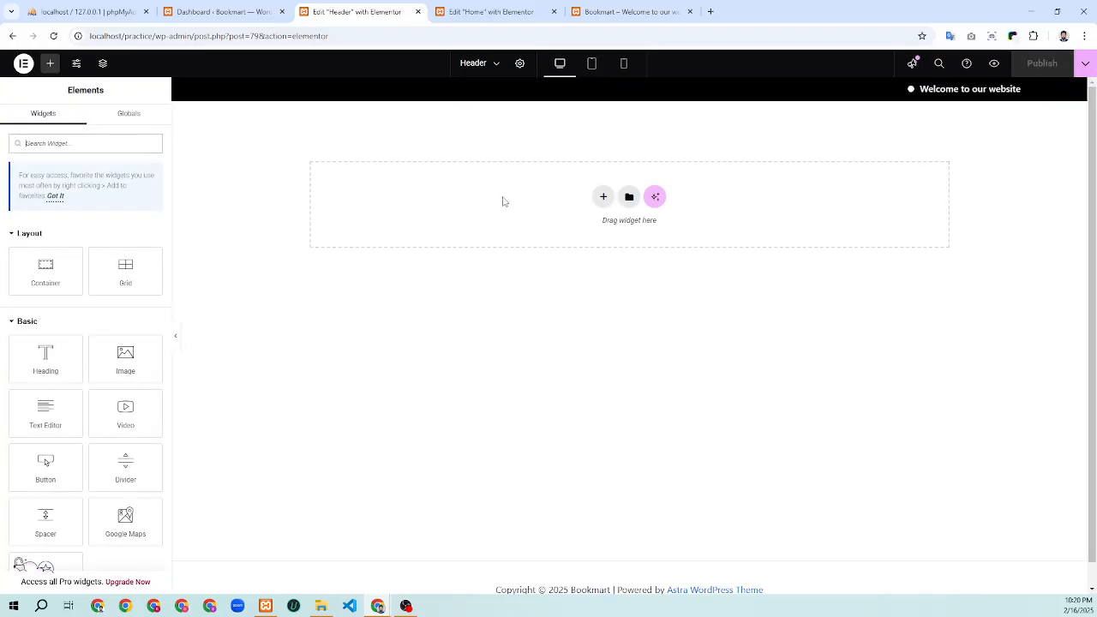
click(603, 197)
Add a Flexbox two-column row to the header, then add a third column
click(590, 226)
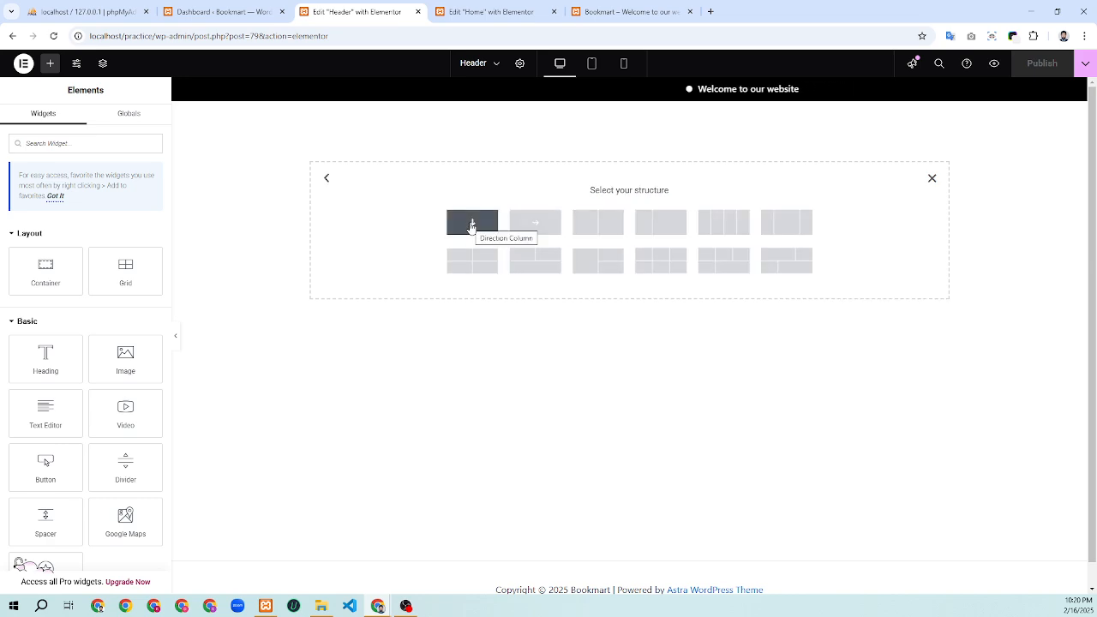
click(593, 227)
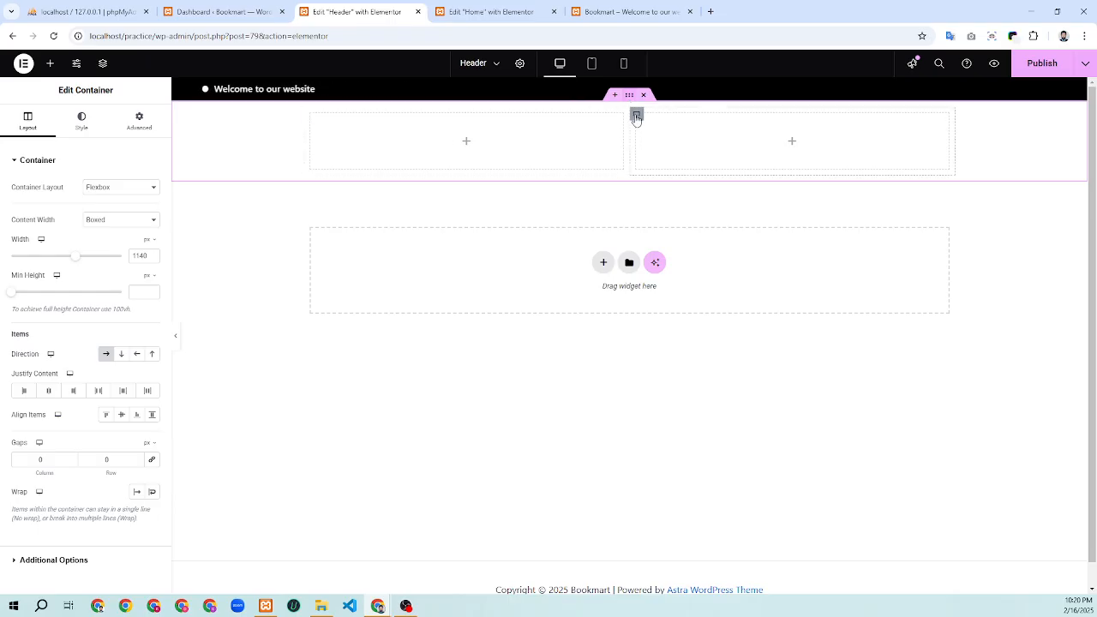
right_click(668, 210)
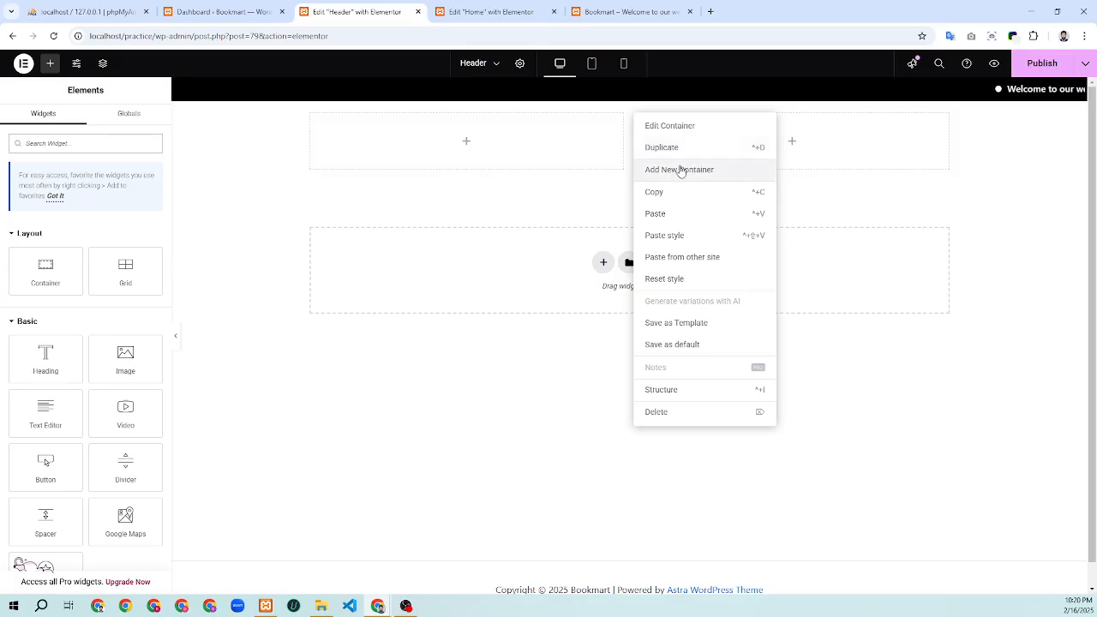
click(679, 170)
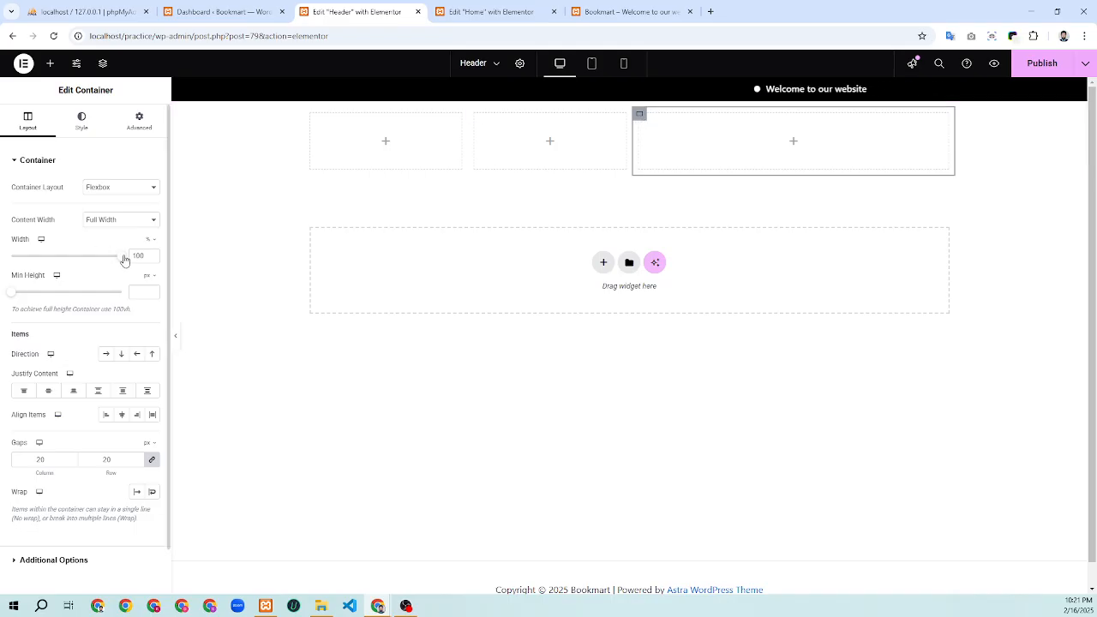
Set the right and left columns to 20% width
drag(124, 259, 38, 258)
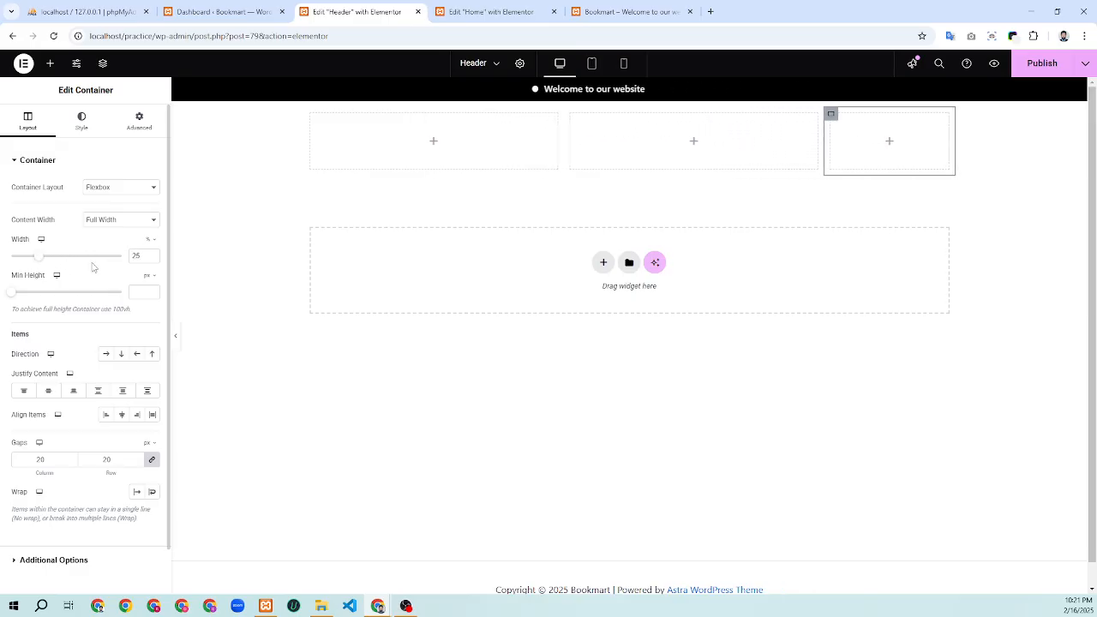
click(152, 259)
click(152, 259)
click(152, 260)
click(152, 260)
click(152, 260)
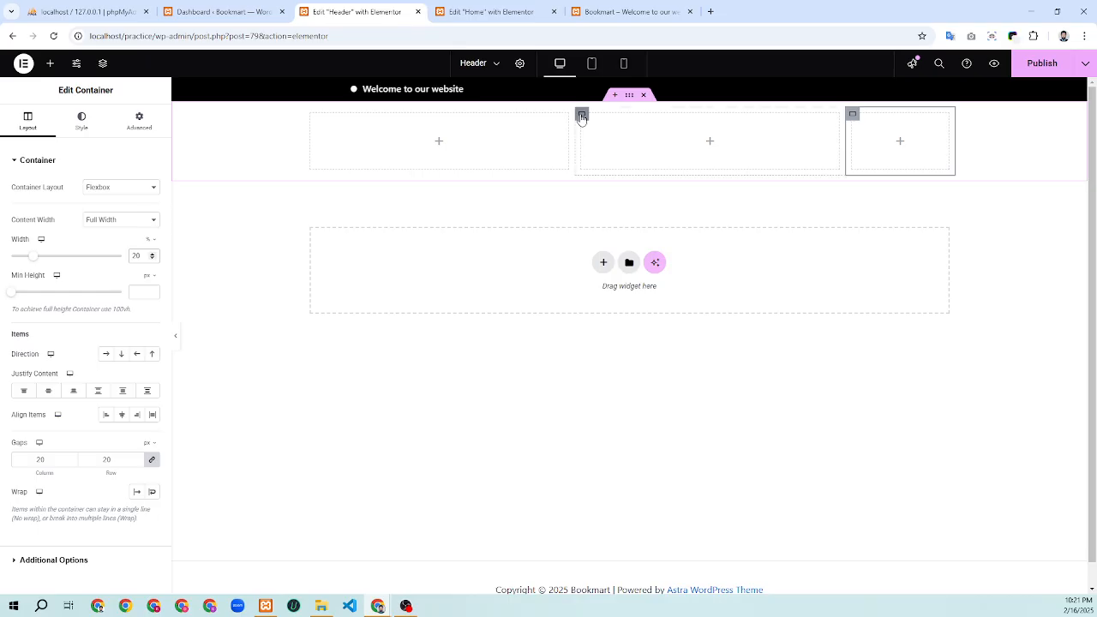
click(581, 115)
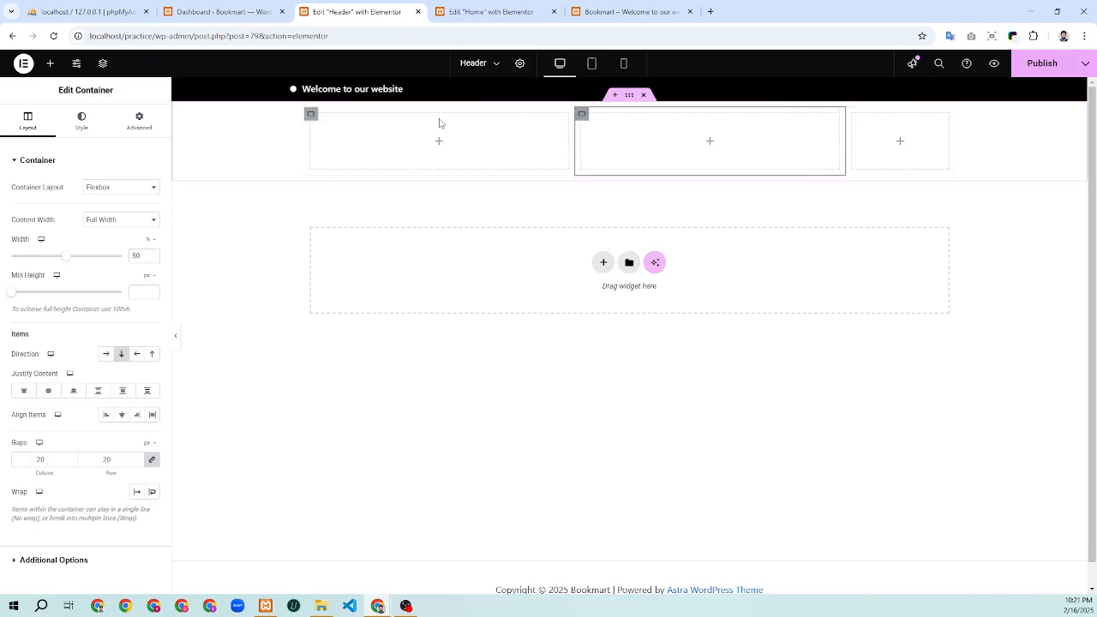
click(311, 115)
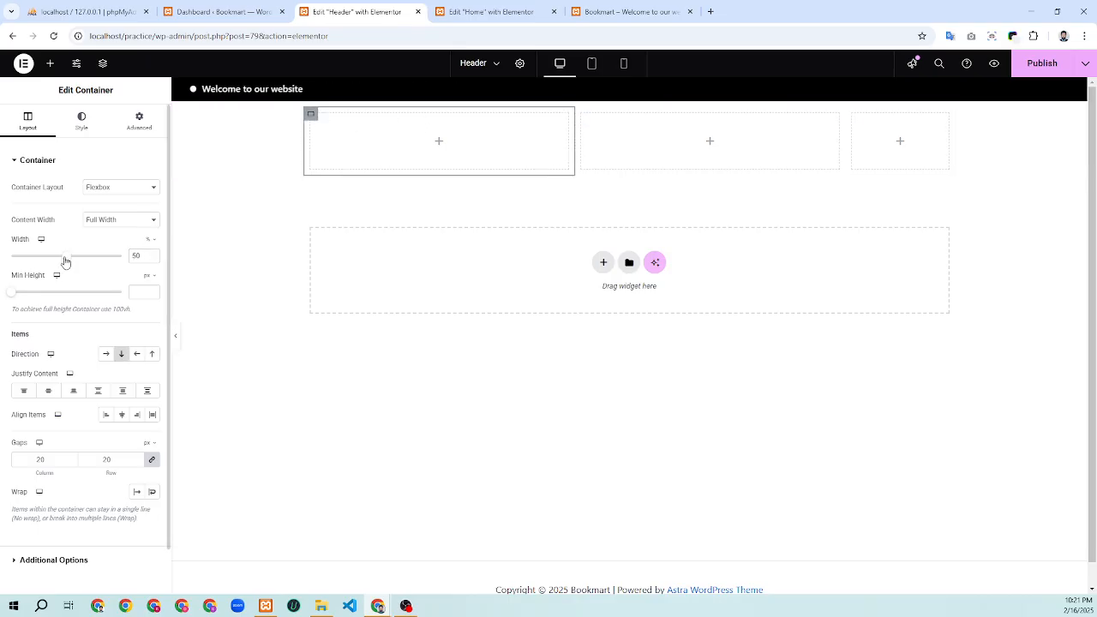
drag(65, 262, 22, 260)
click(152, 255)
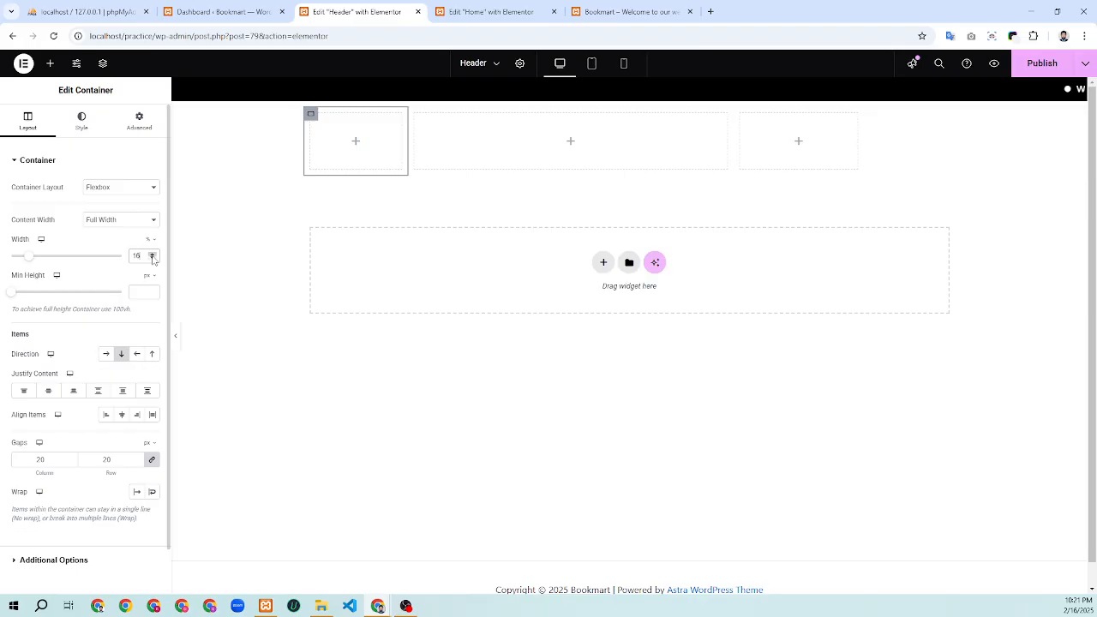
click(151, 256)
click(151, 256)
click(152, 255)
click(152, 255)
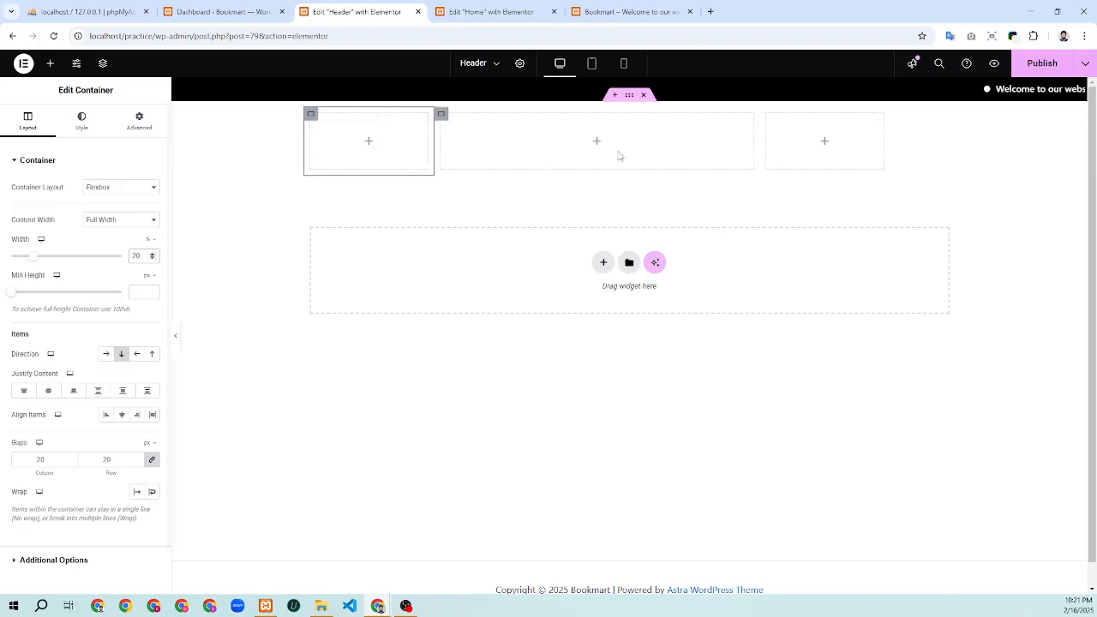
Widen the middle column to 60% and confirm the outer columns' widths
click(442, 115)
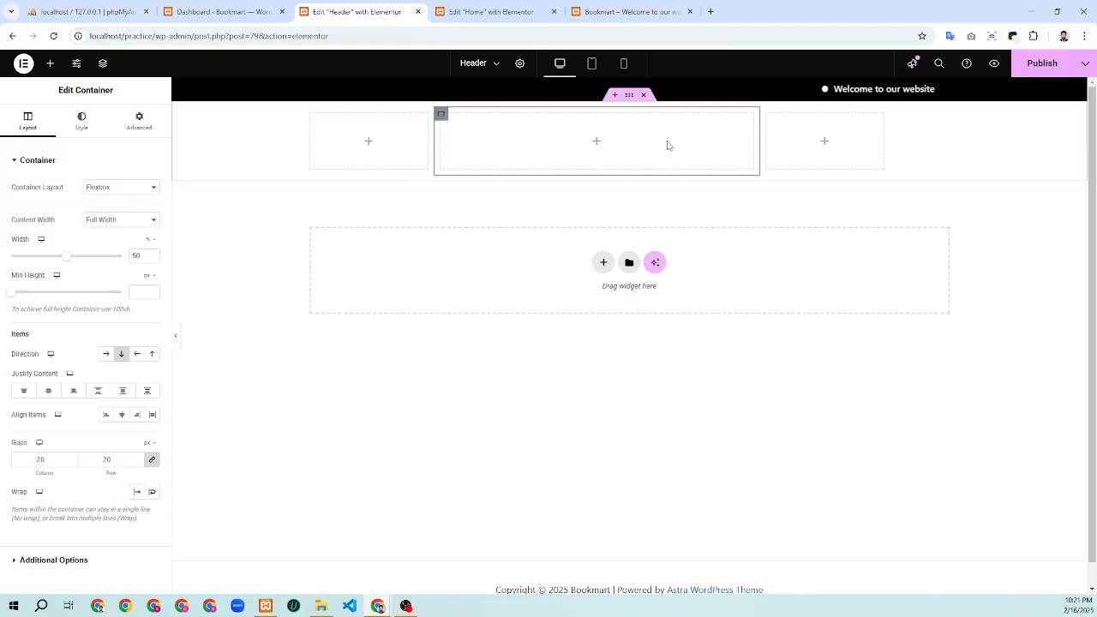
click(154, 255)
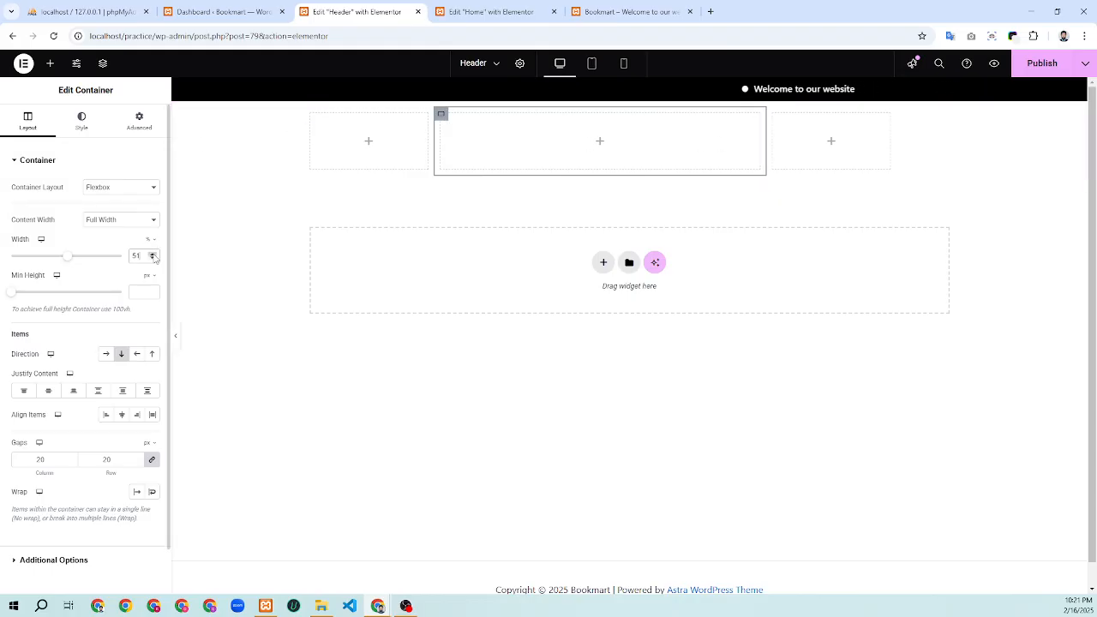
click(154, 254)
click(154, 254)
click(154, 254)
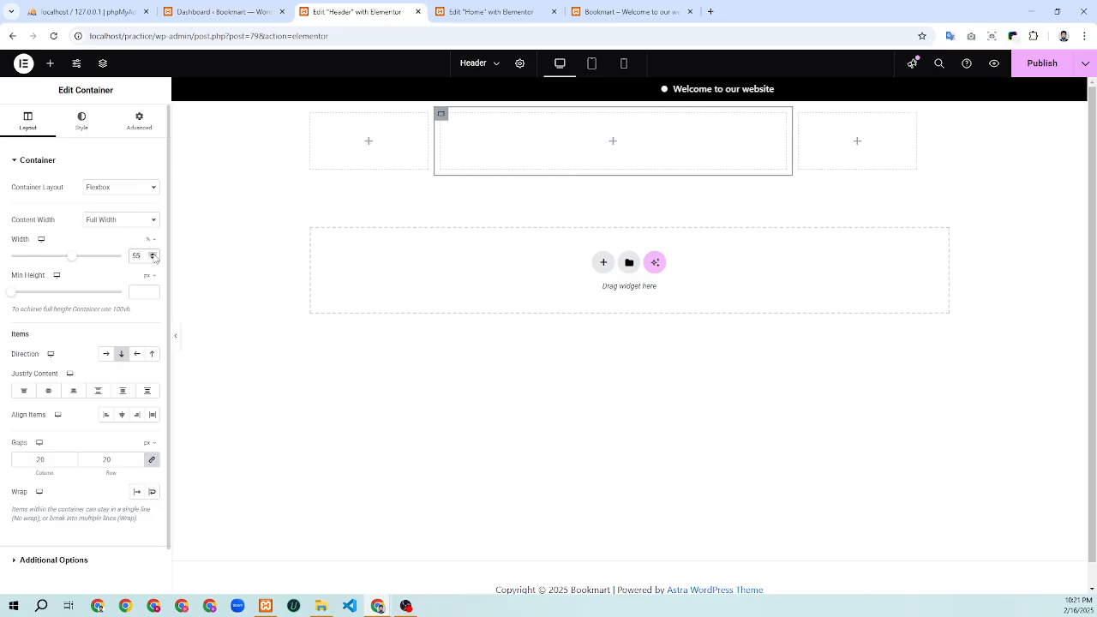
click(154, 254)
click(154, 255)
click(154, 255)
click(154, 254)
click(154, 254)
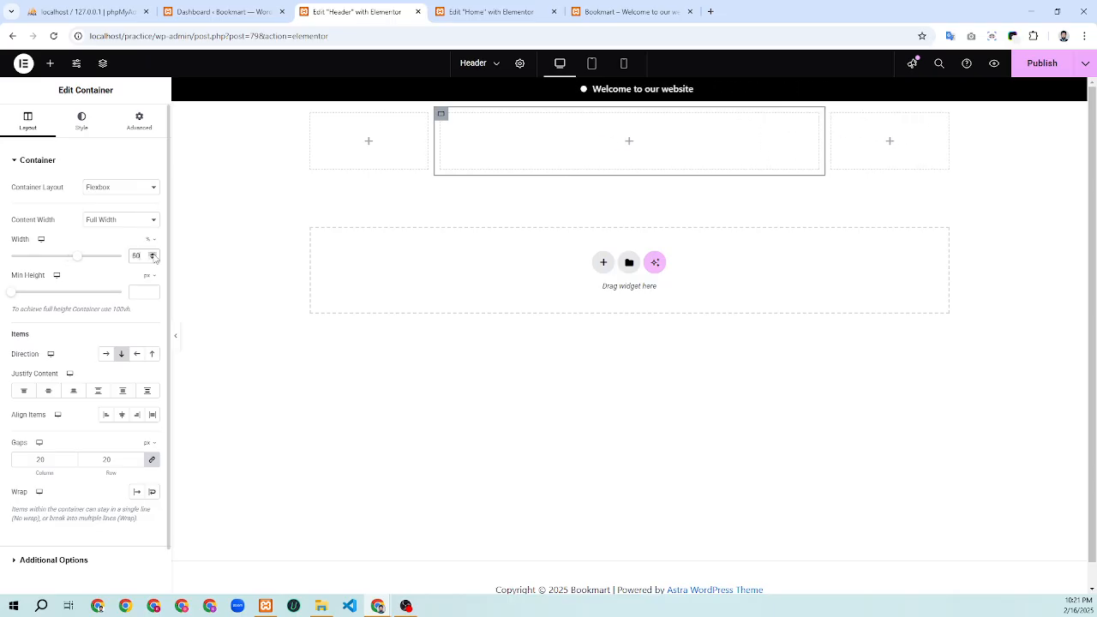
click(154, 254)
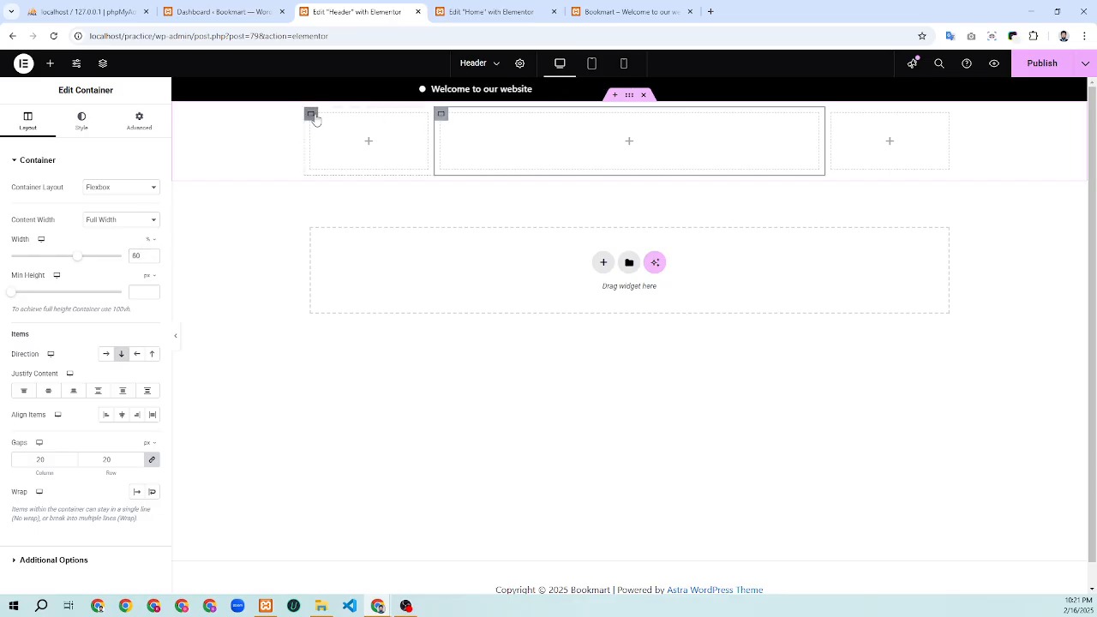
click(314, 119)
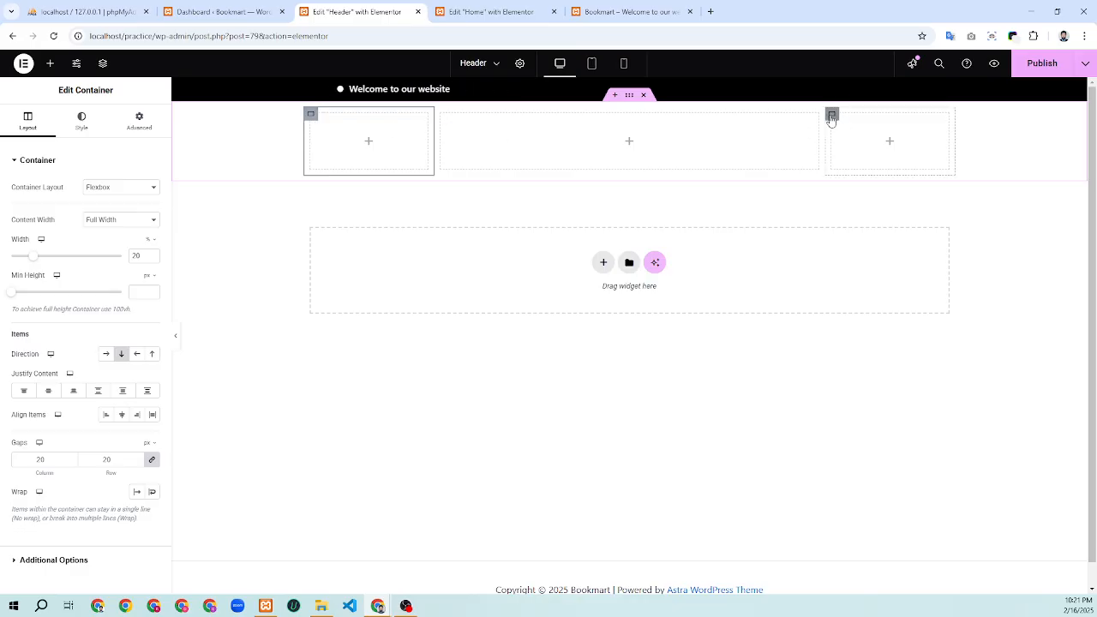
click(830, 119)
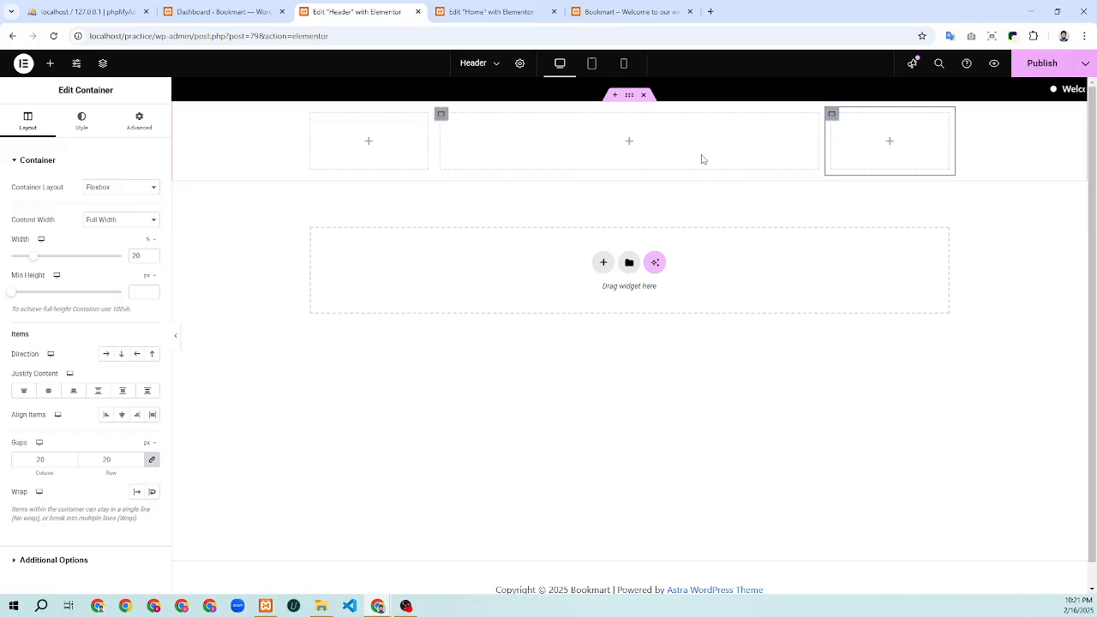
Search the widgets for 'site' and drag the Site Logo widget into the left column
click(50, 65)
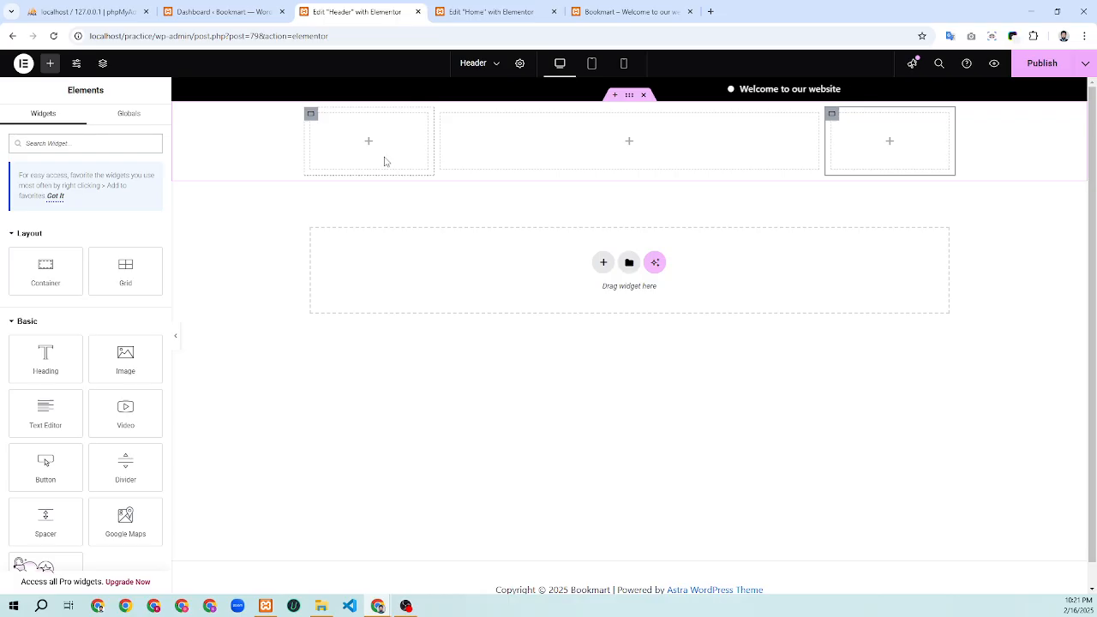
click(50, 144)
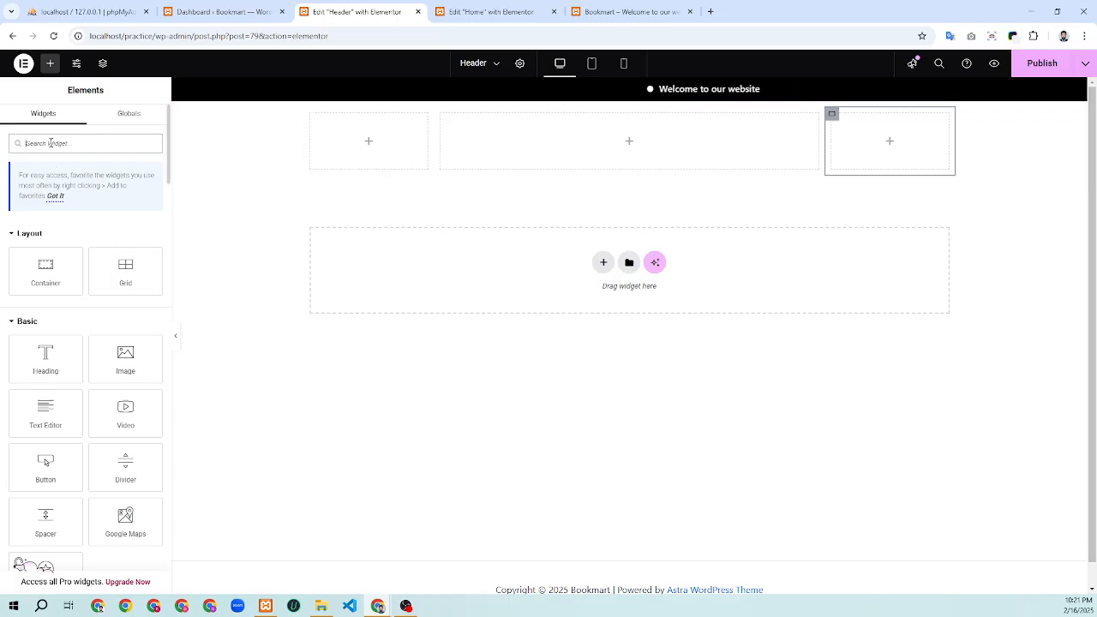
text(site)
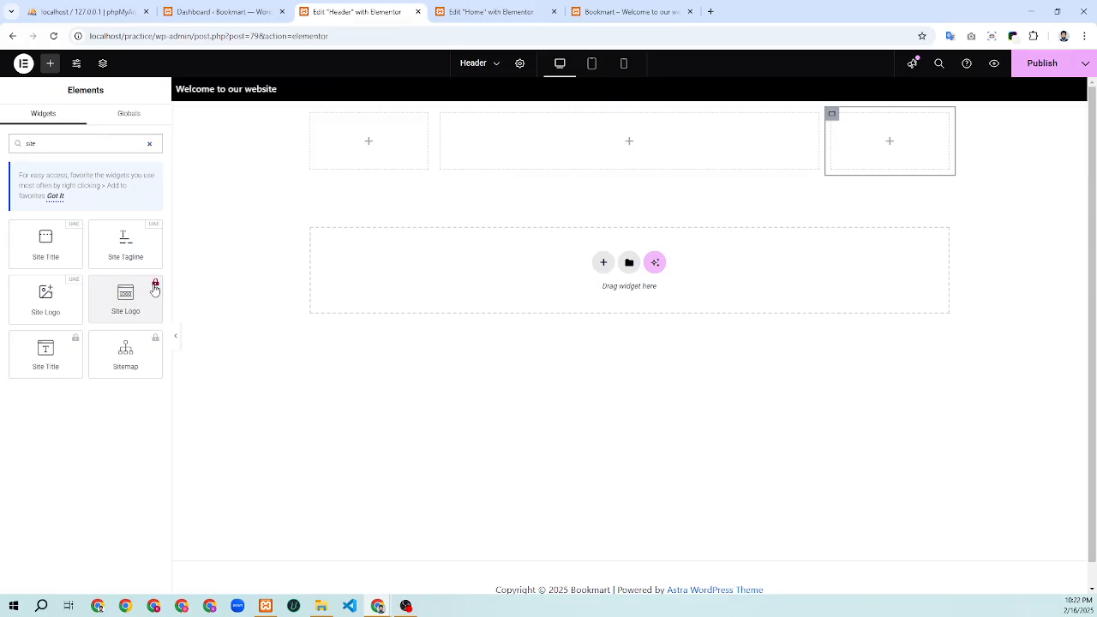
drag(45, 300, 365, 142)
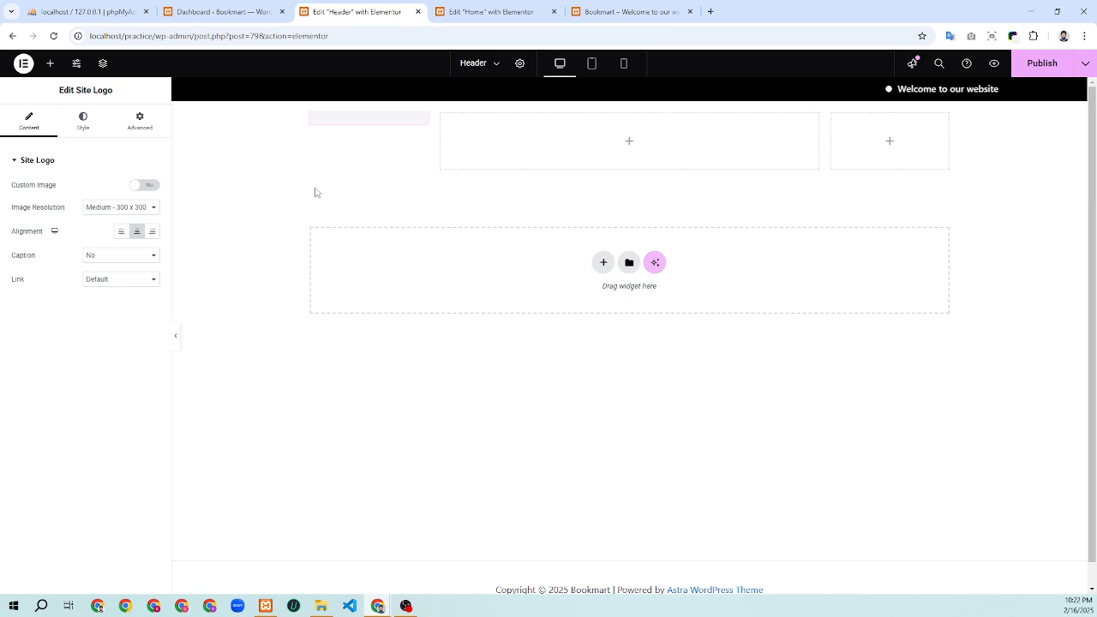
click(199, 12)
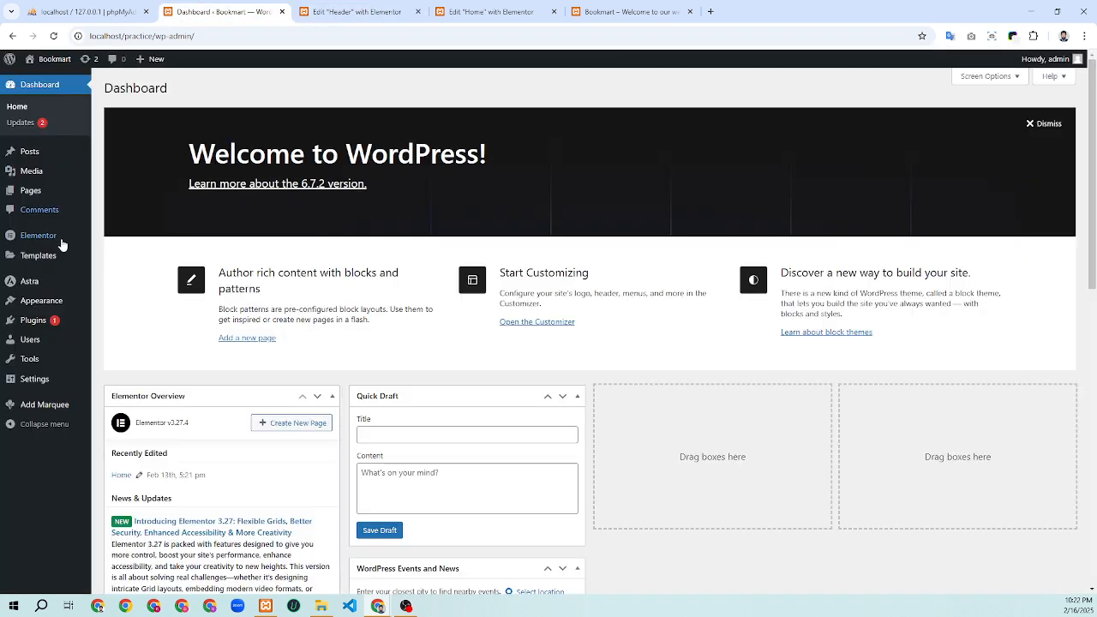
Return to the Elementor Header editor and switch the Site Logo to Custom Image
mouse_move(42, 308)
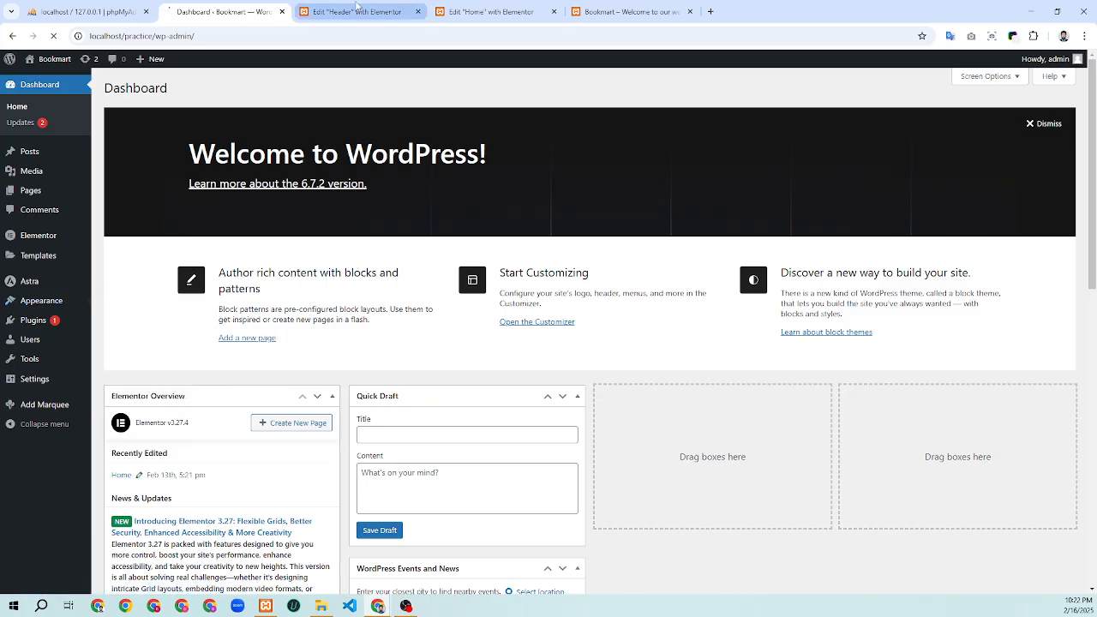
click(357, 8)
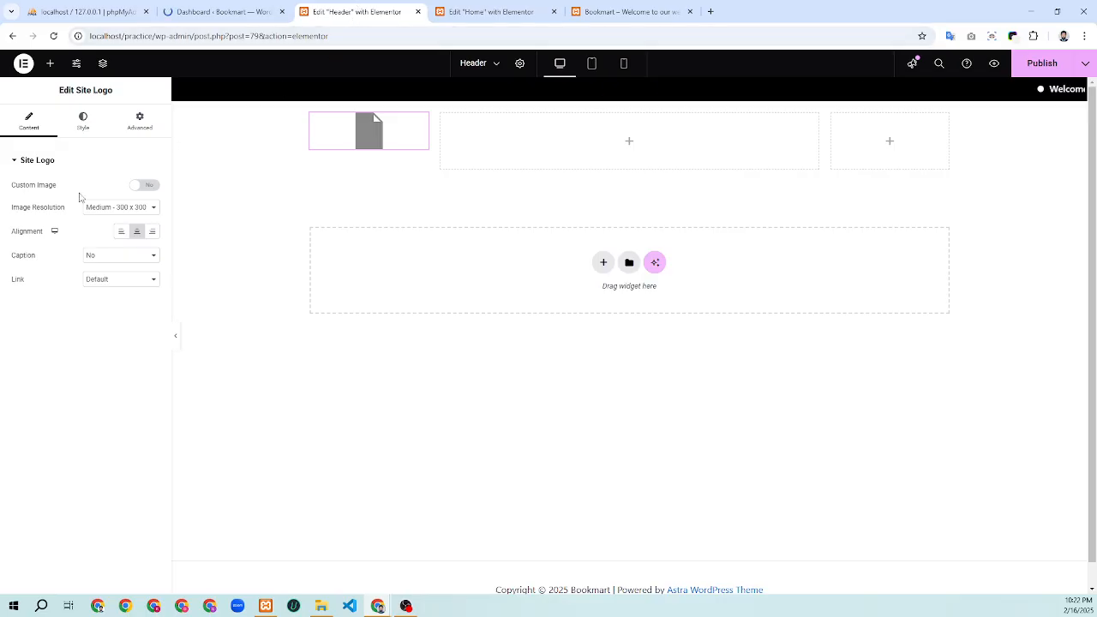
click(149, 186)
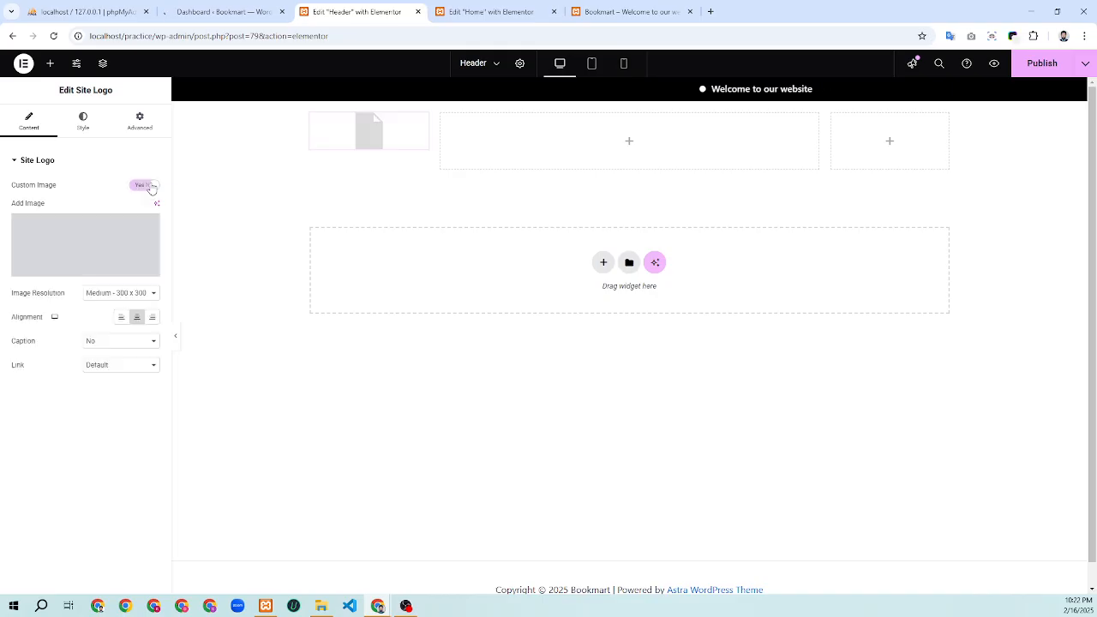
Start a file upload from the media picker and browse the E: and F: drives for the logo
click(94, 253)
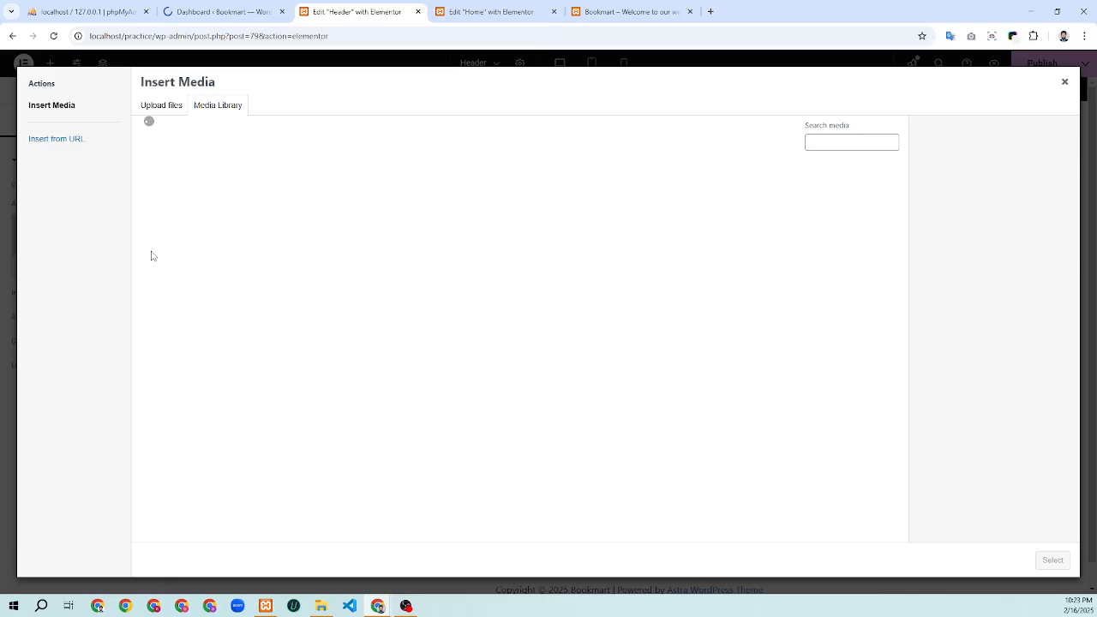
click(166, 111)
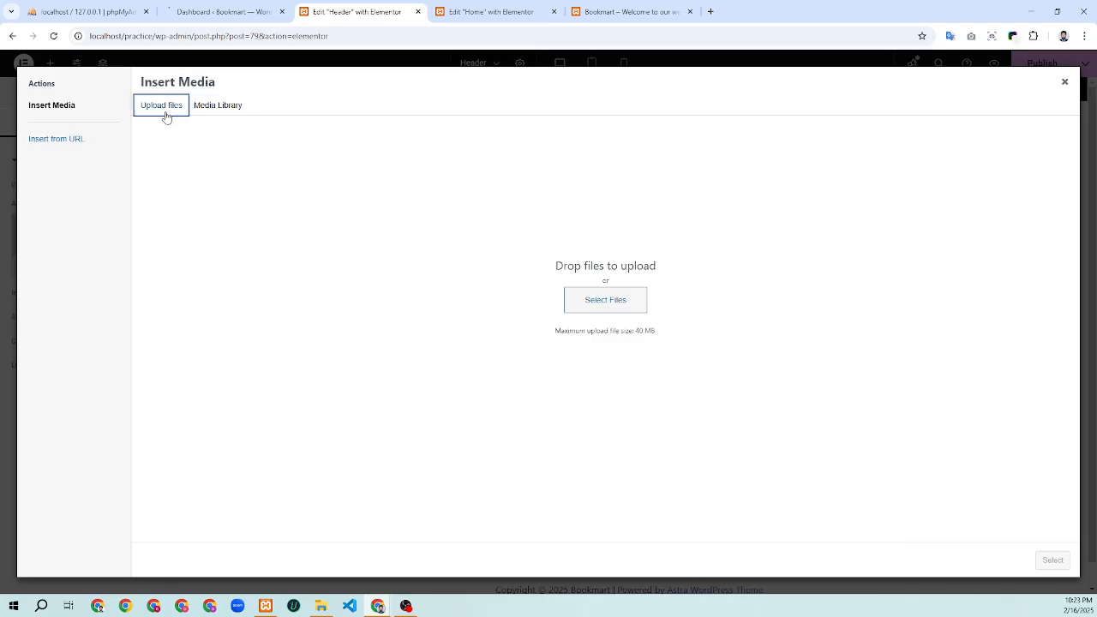
click(611, 305)
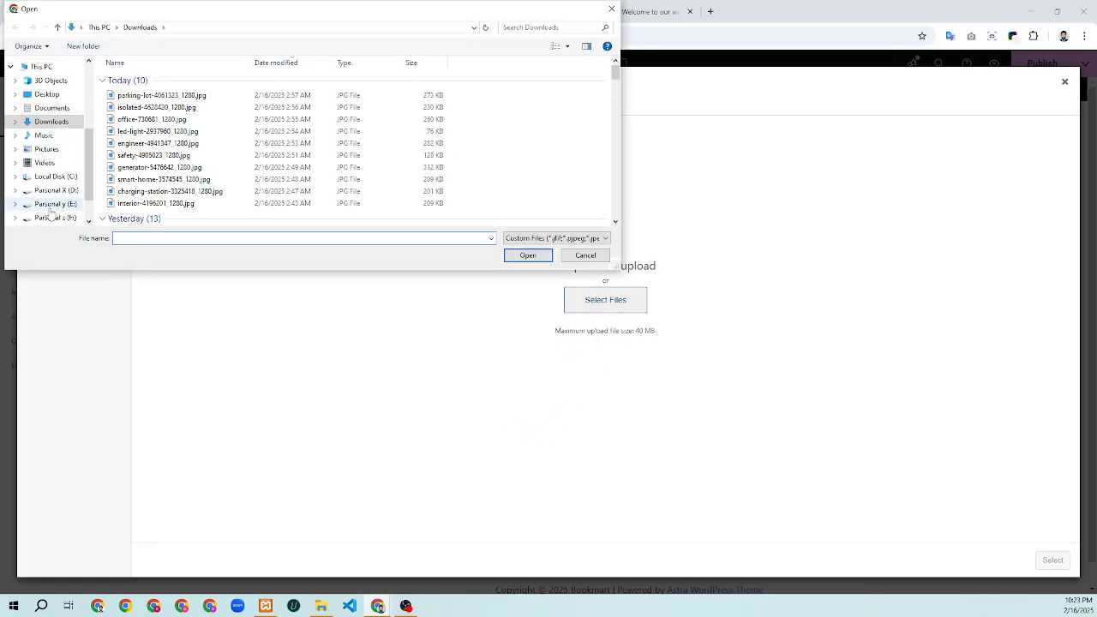
click(52, 204)
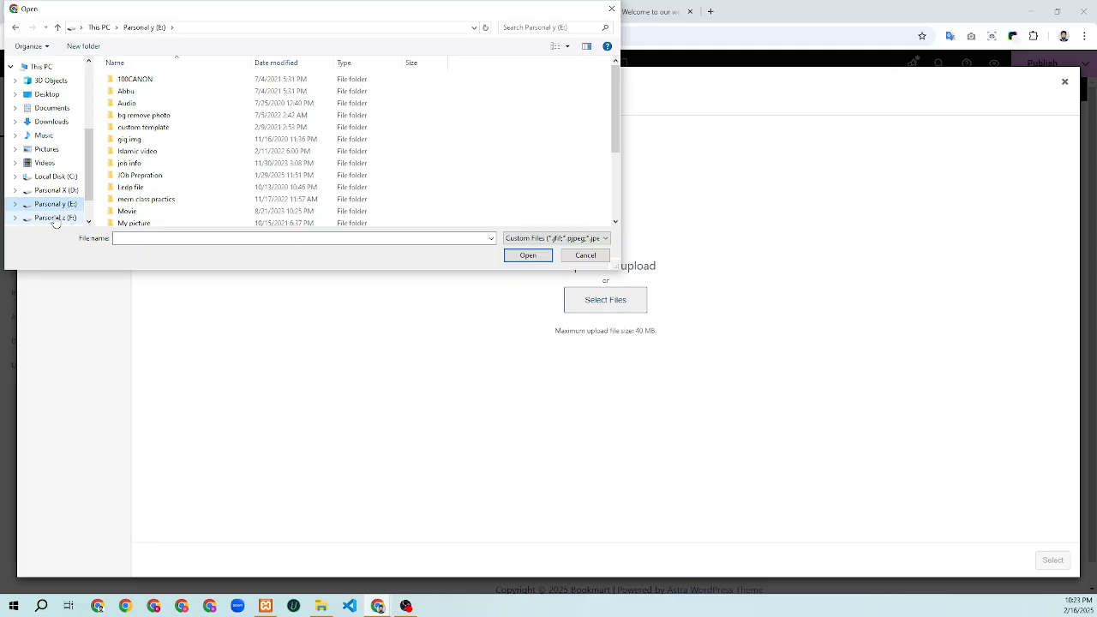
scroll(195, 190, down, 1)
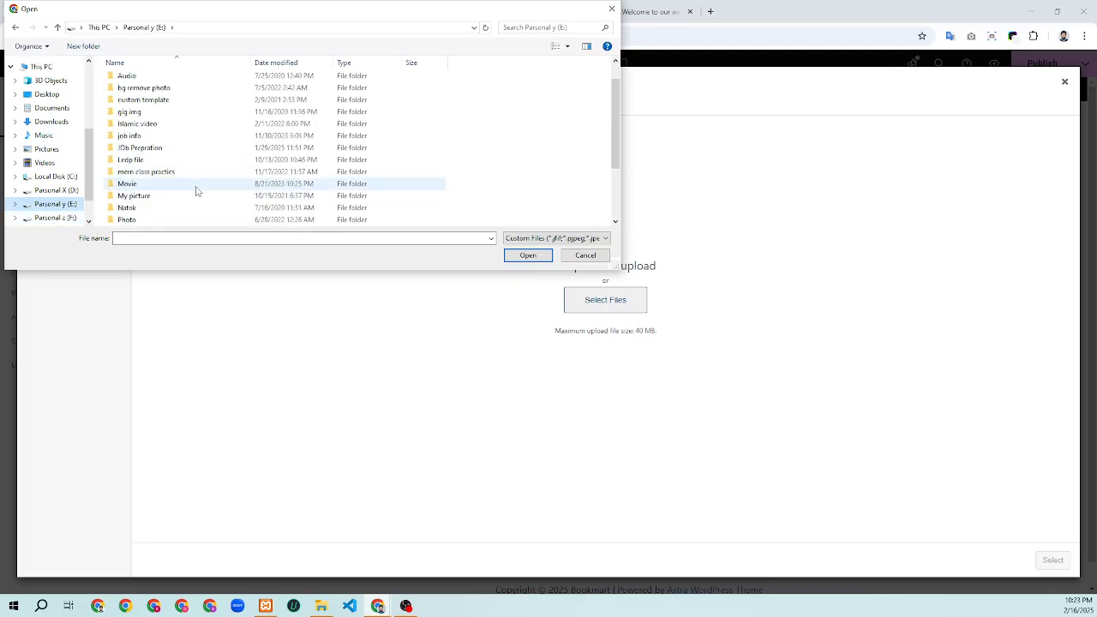
scroll(195, 190, up, 1)
scroll(195, 190, down, 3)
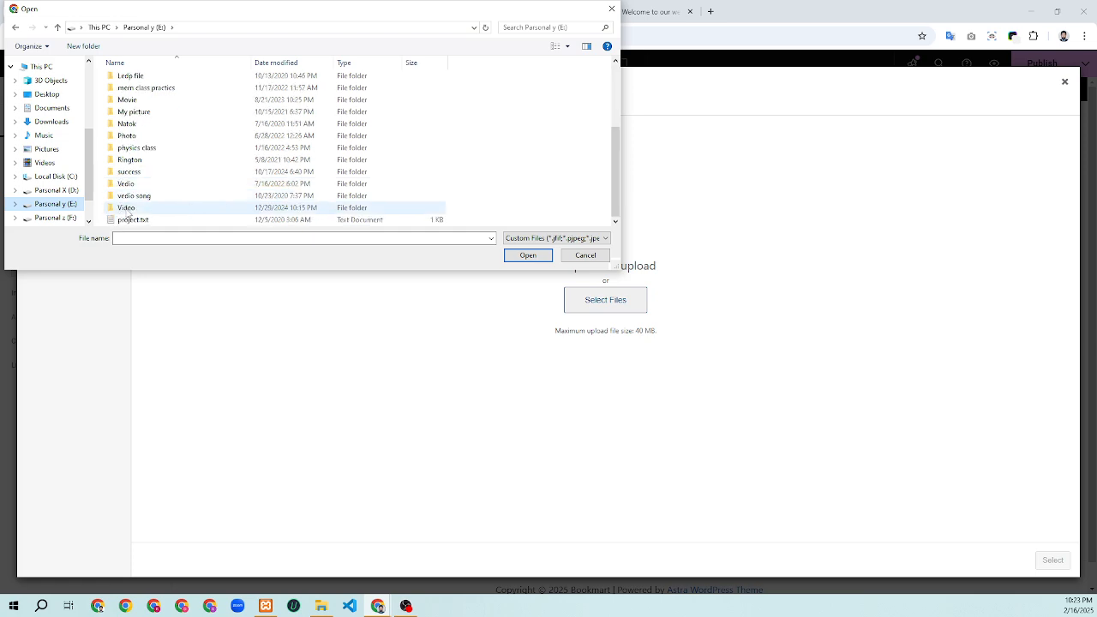
click(54, 218)
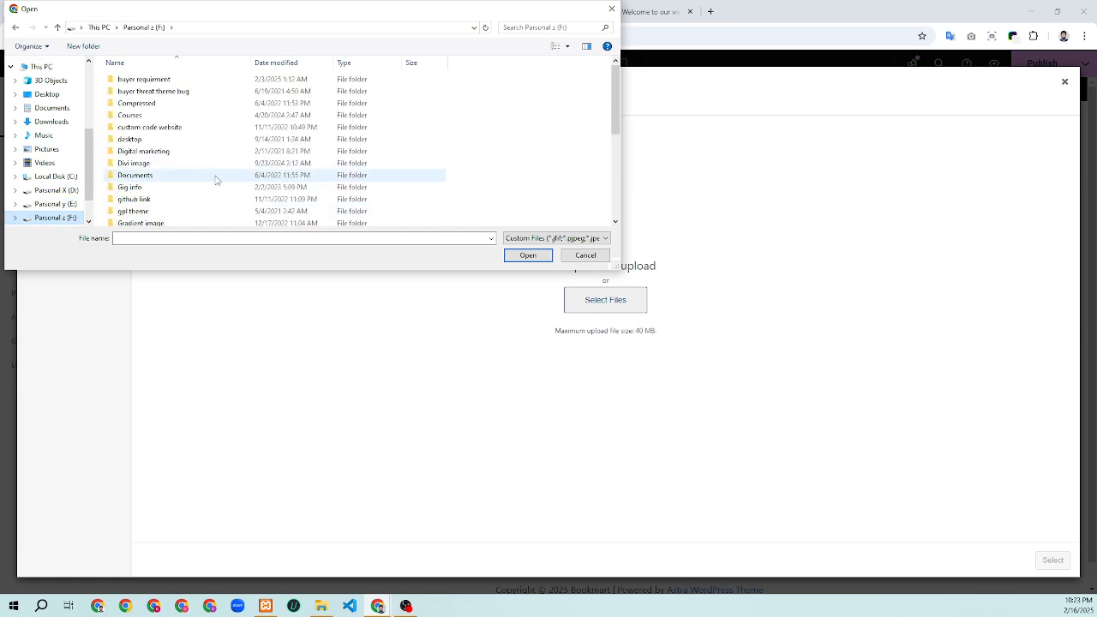
scroll(216, 180, down, 1)
scroll(216, 182, down, 1)
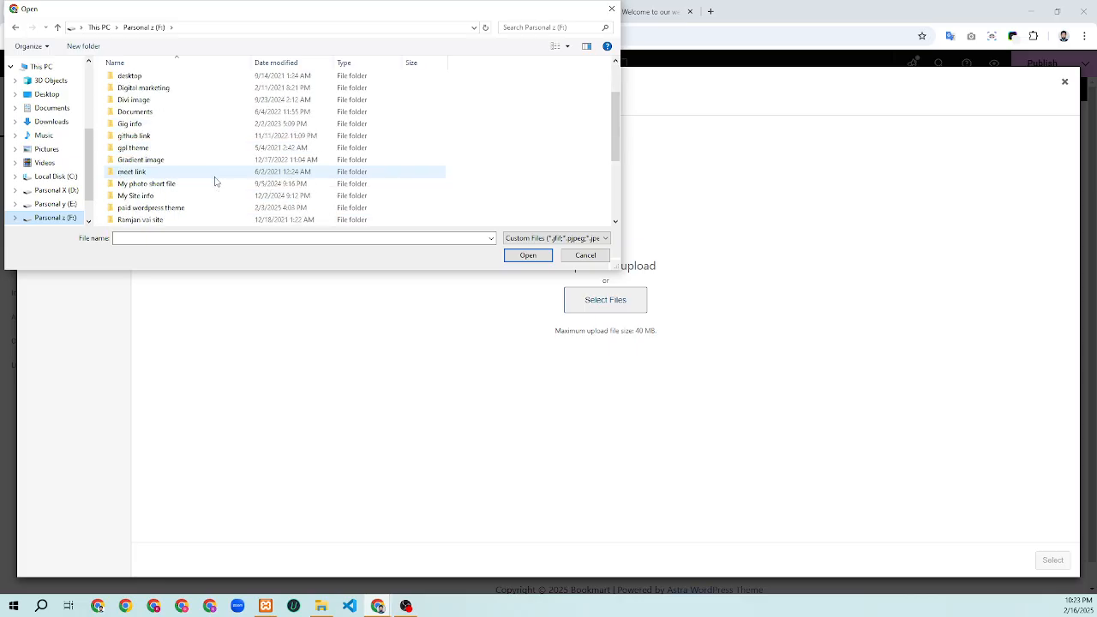
Upload the R logo image from My Site info and set it as the Site Logo
double_click(180, 196)
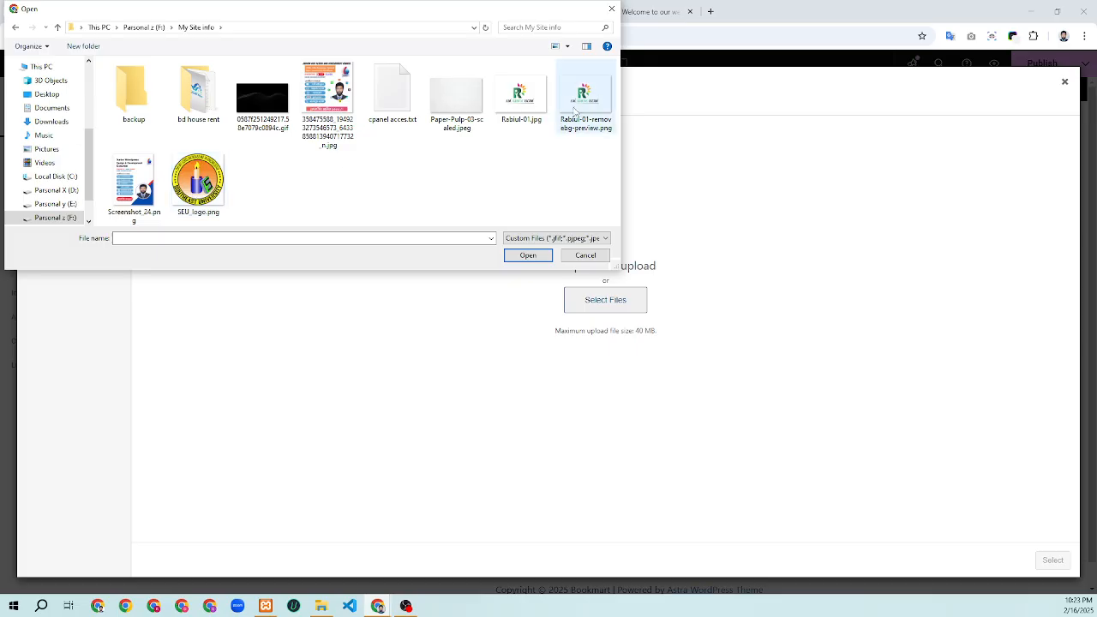
double_click(521, 108)
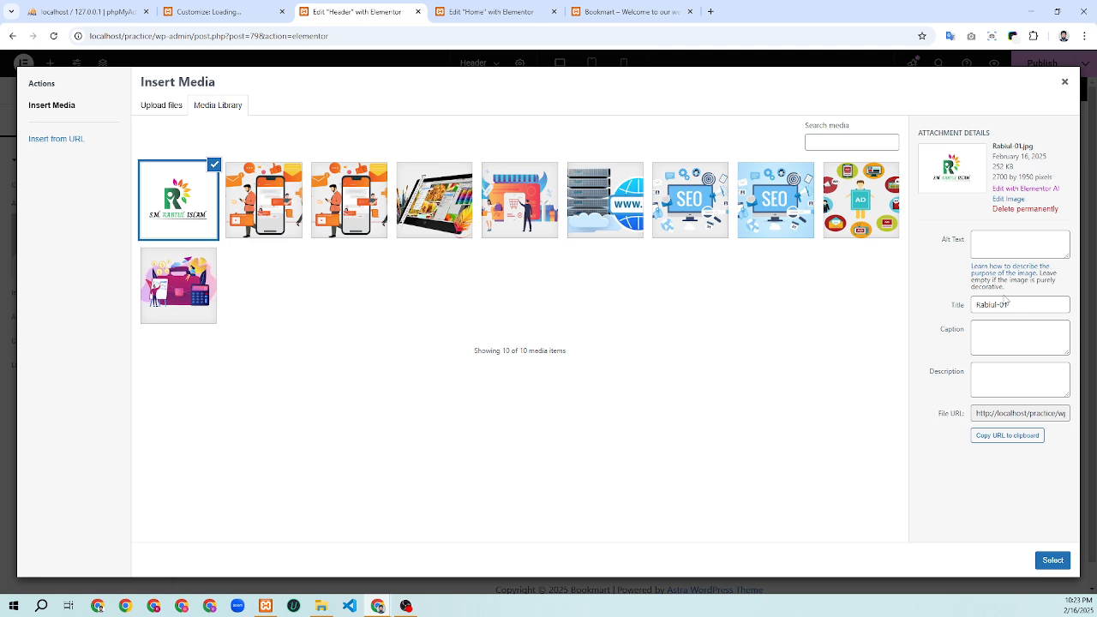
click(1051, 565)
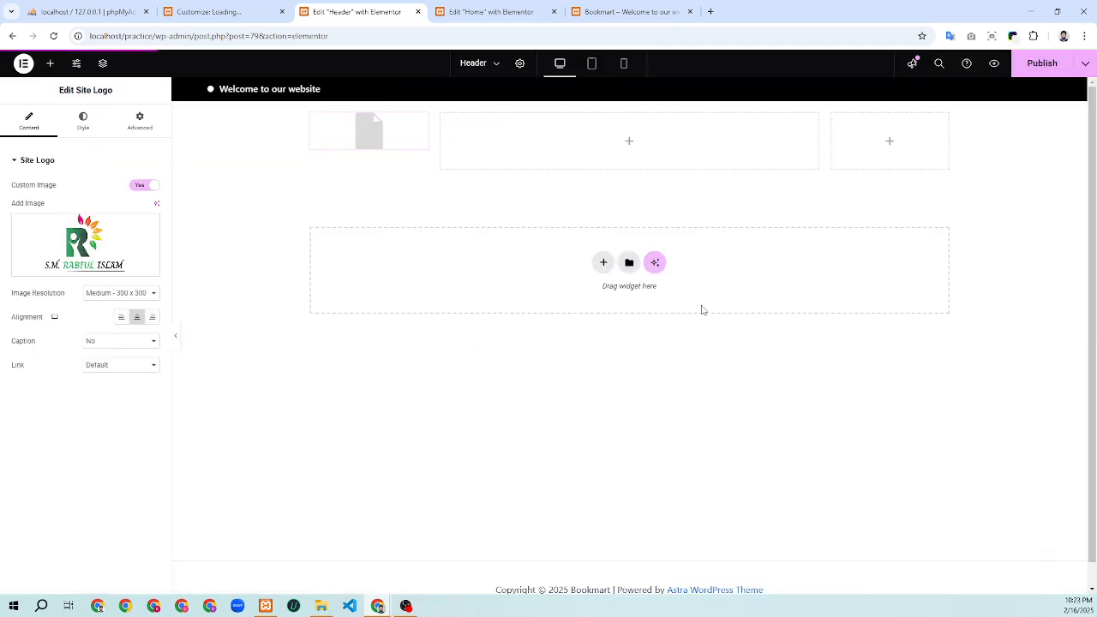
Use the uploaded R logo as the Site Logo at Thumbnail - 150 x 150 resolution
mouse_move(151, 222)
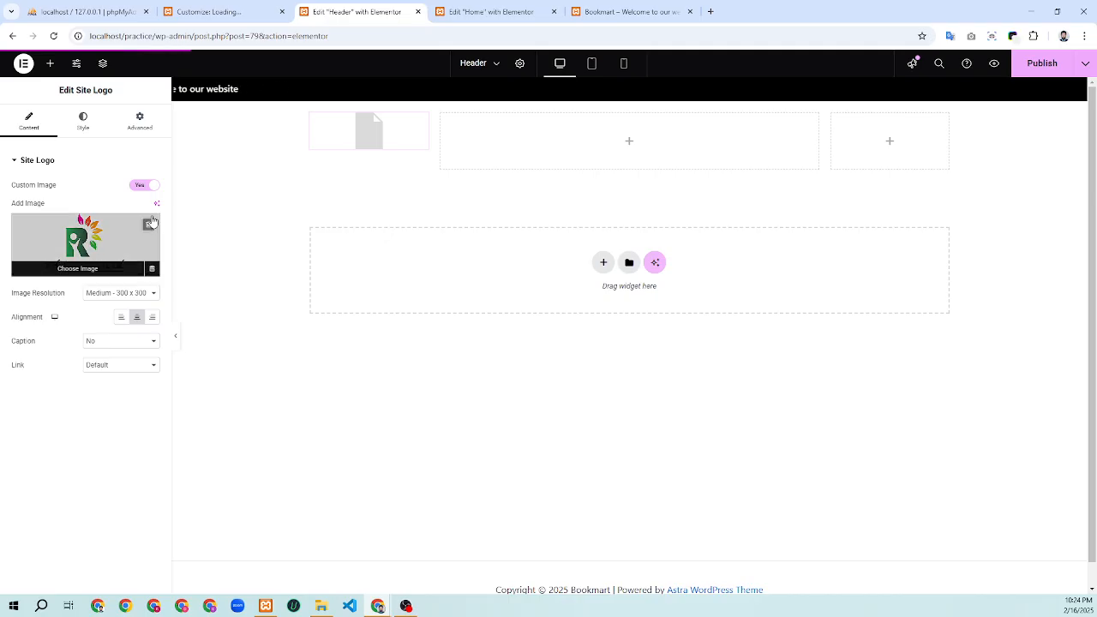
click(99, 296)
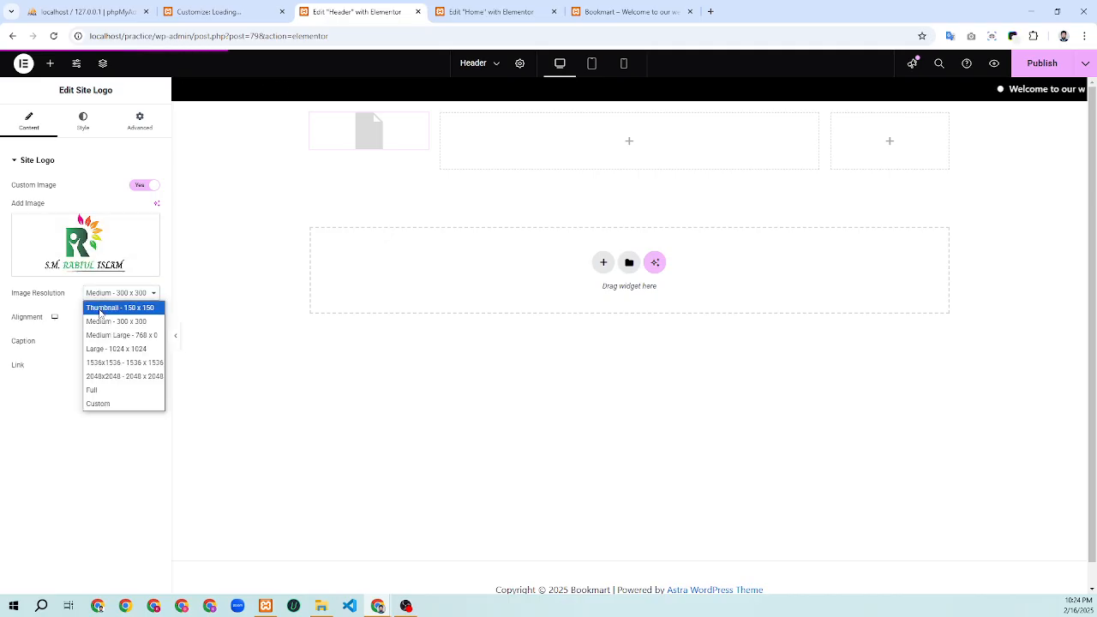
click(102, 308)
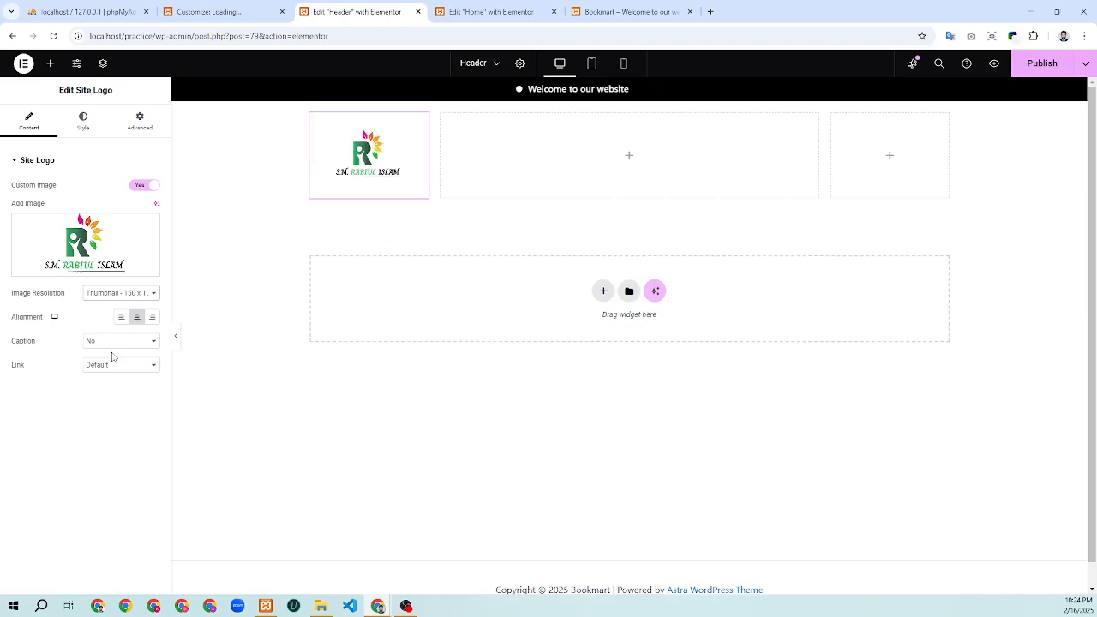
Give the Site Logo a percentage width in its Style settings, fine-tuned to about 88%
click(73, 125)
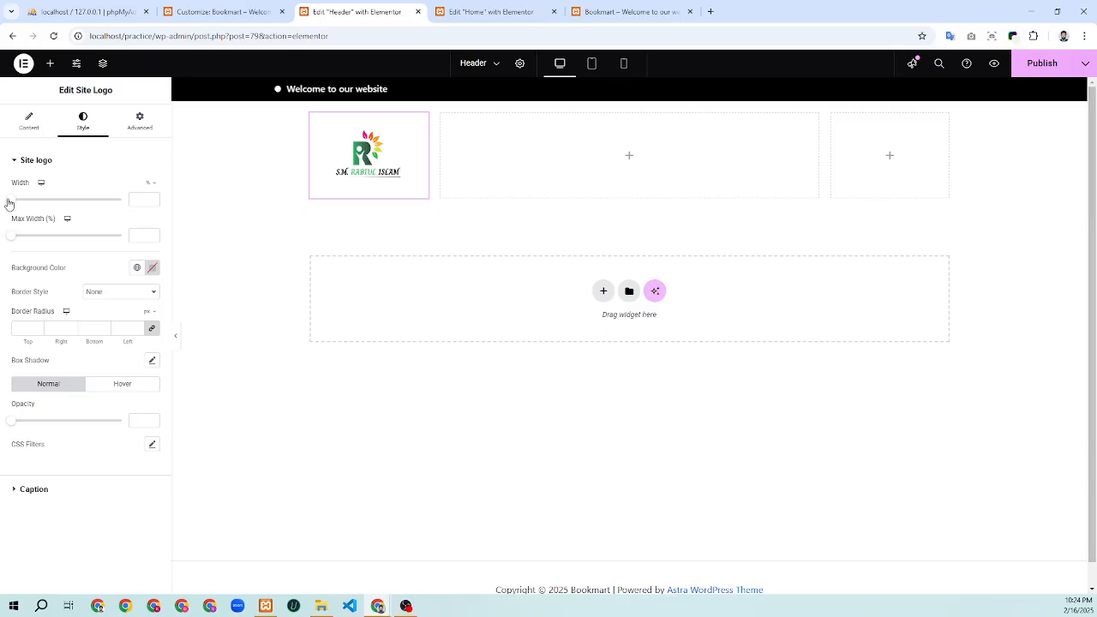
drag(8, 203, 71, 201)
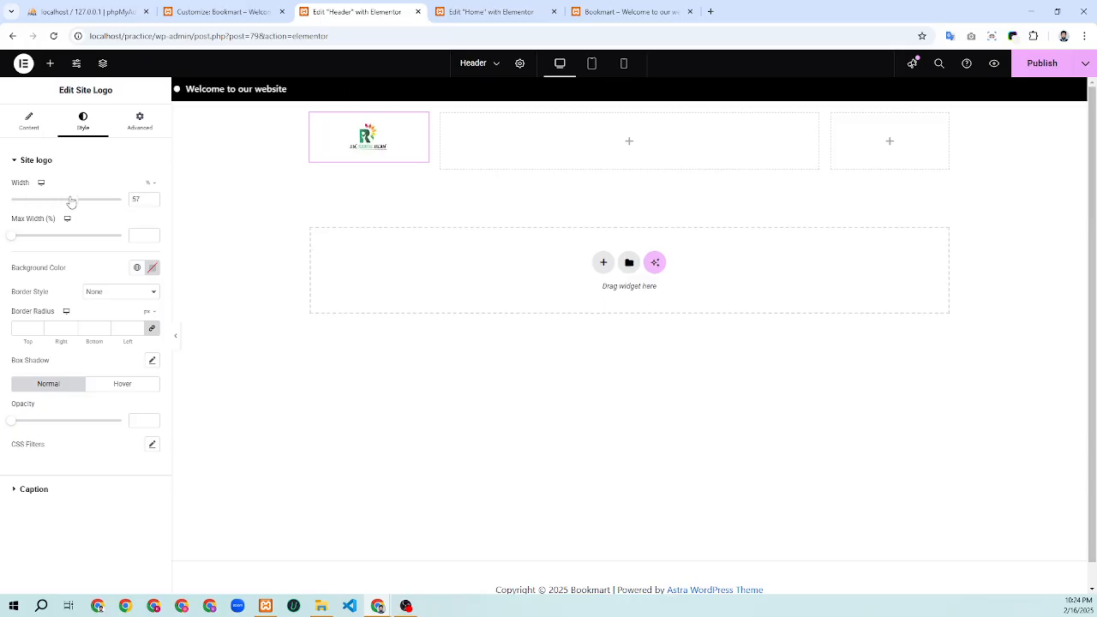
click(152, 203)
click(152, 202)
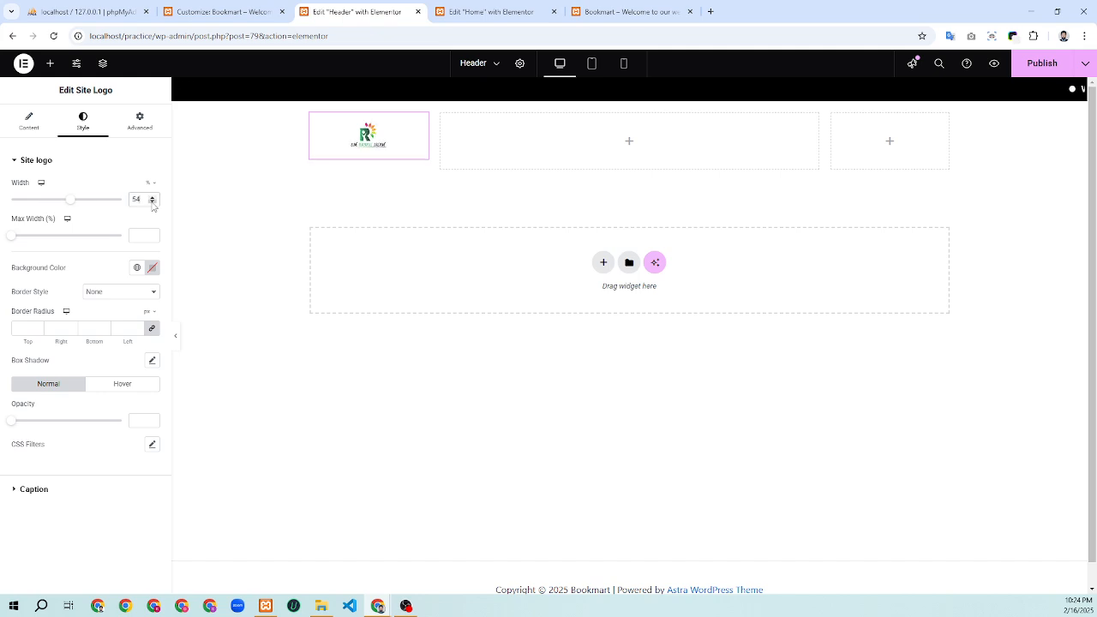
click(152, 202)
click(152, 202)
click(152, 197)
click(151, 197)
click(151, 197)
click(151, 197)
click(152, 197)
click(151, 202)
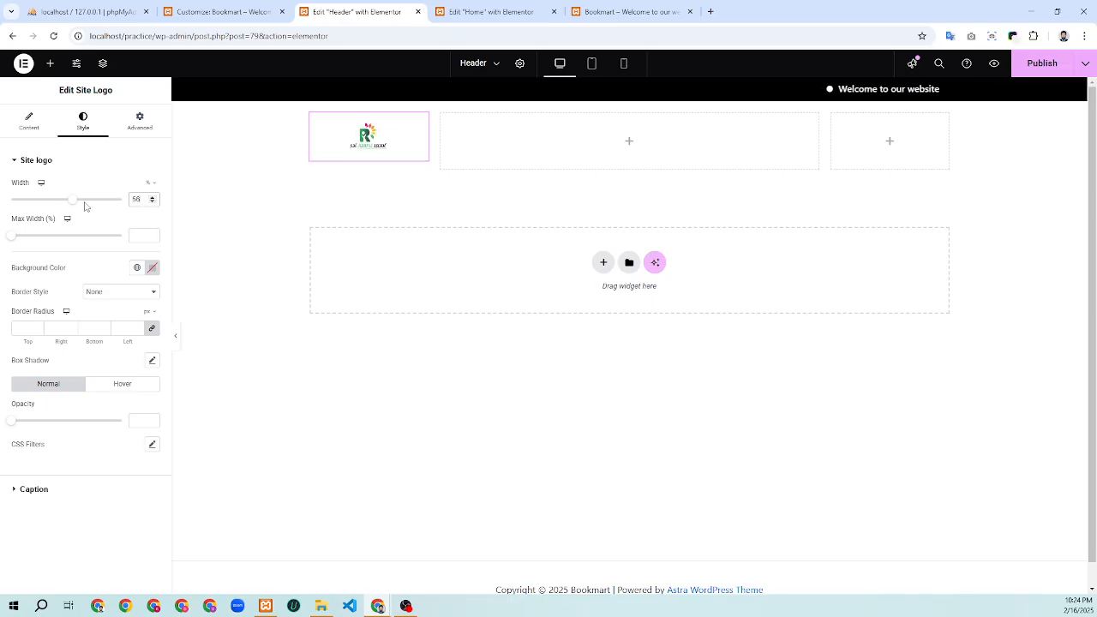
mouse_move(74, 203)
mouse_down()
mouse_move(116, 201)
mouse_move(85, 207)
mouse_up()
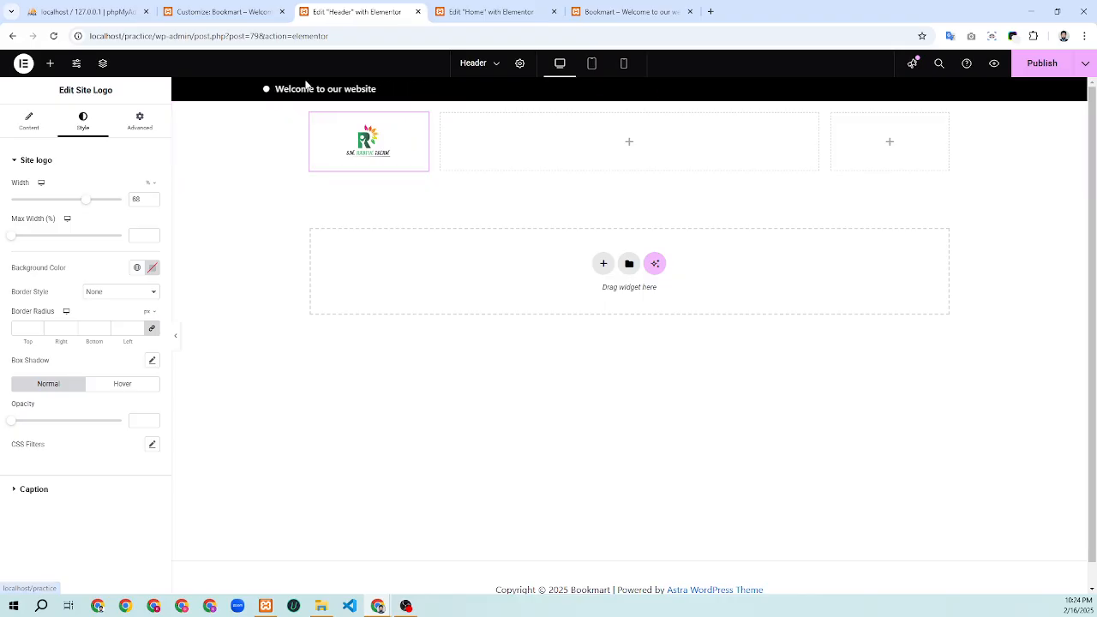
click(43, 117)
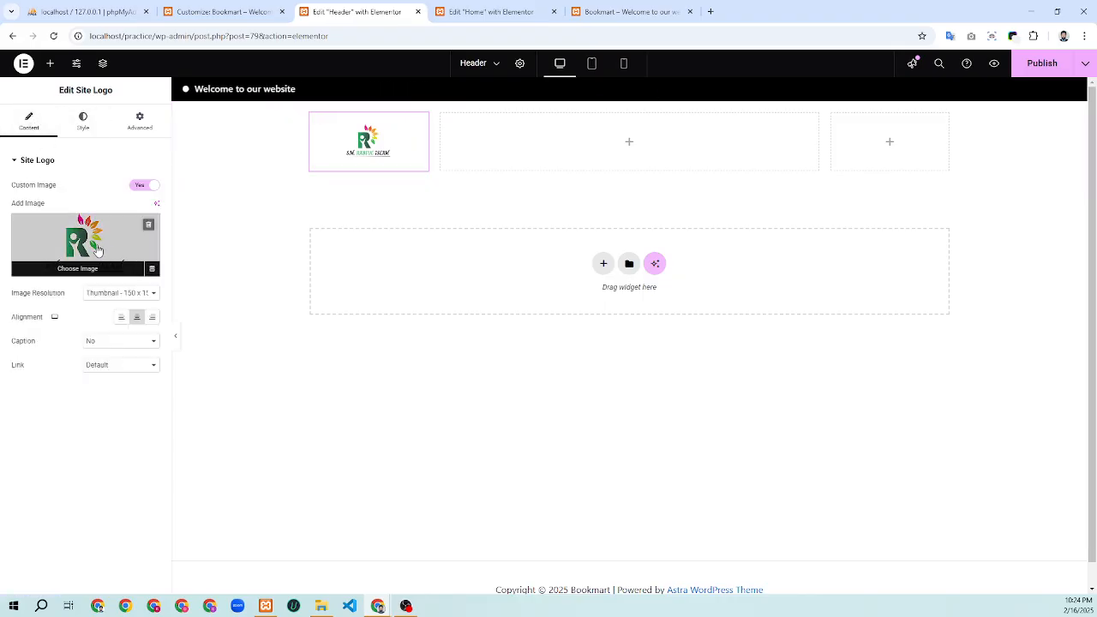
click(96, 248)
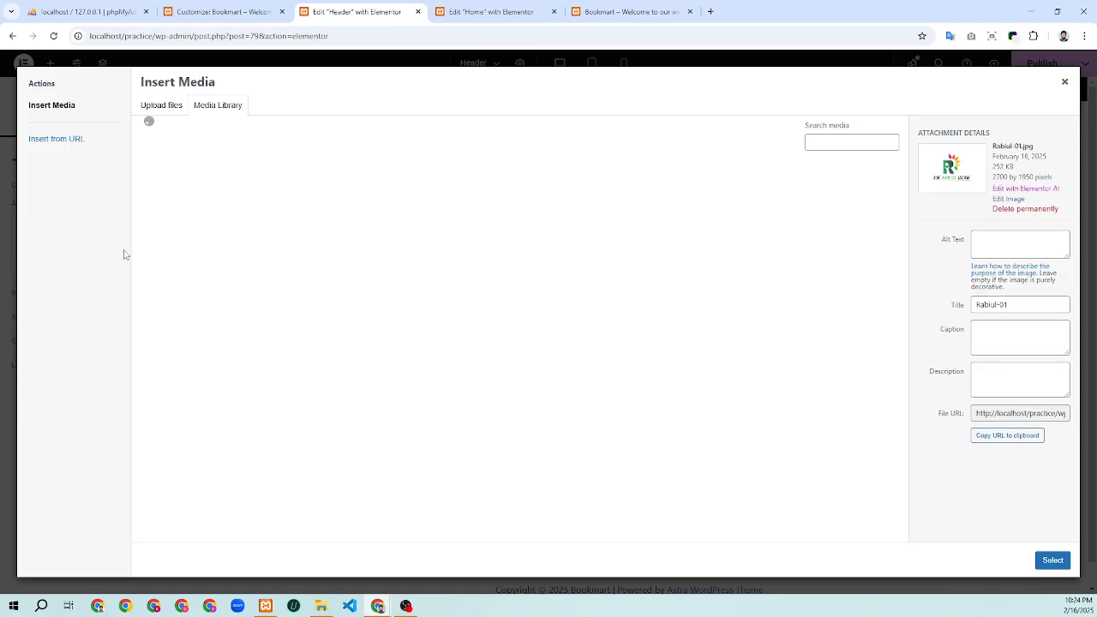
click(1002, 200)
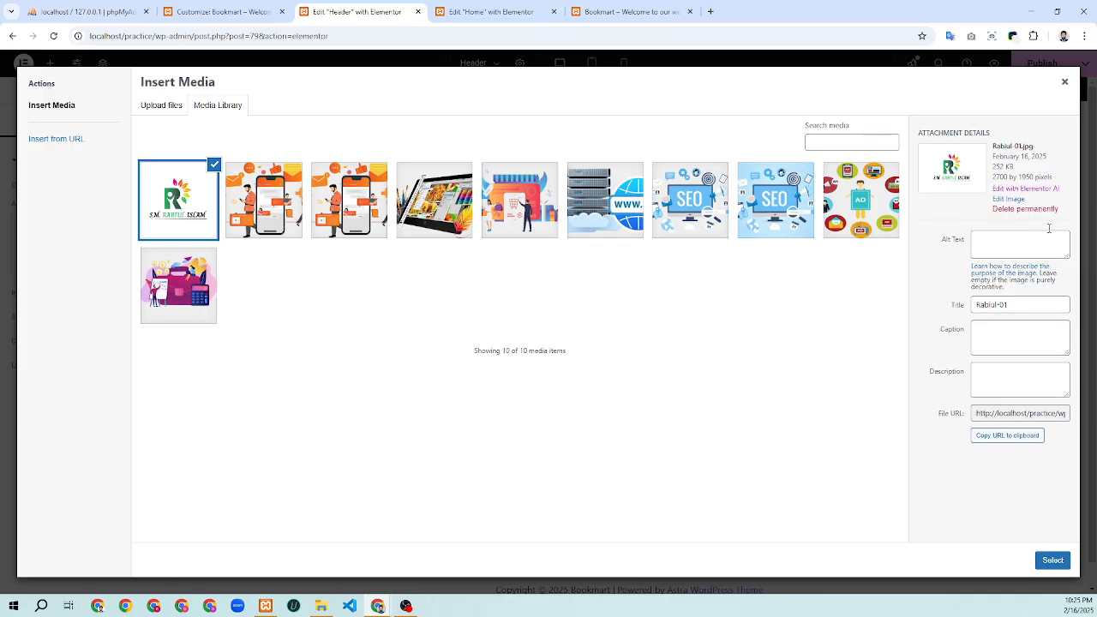
click(1065, 84)
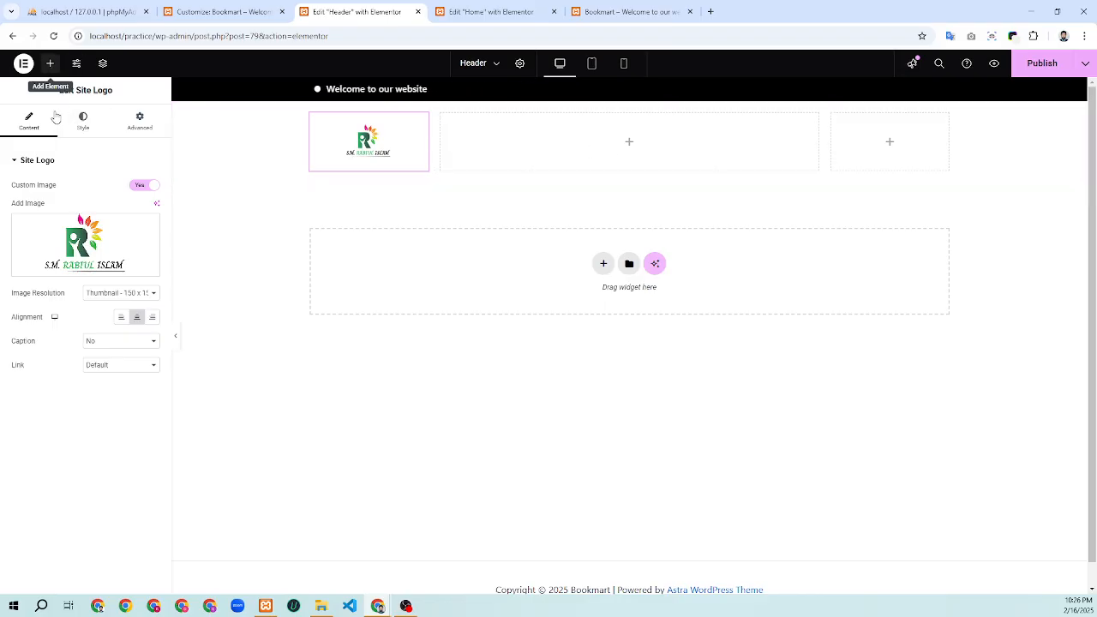
click(50, 64)
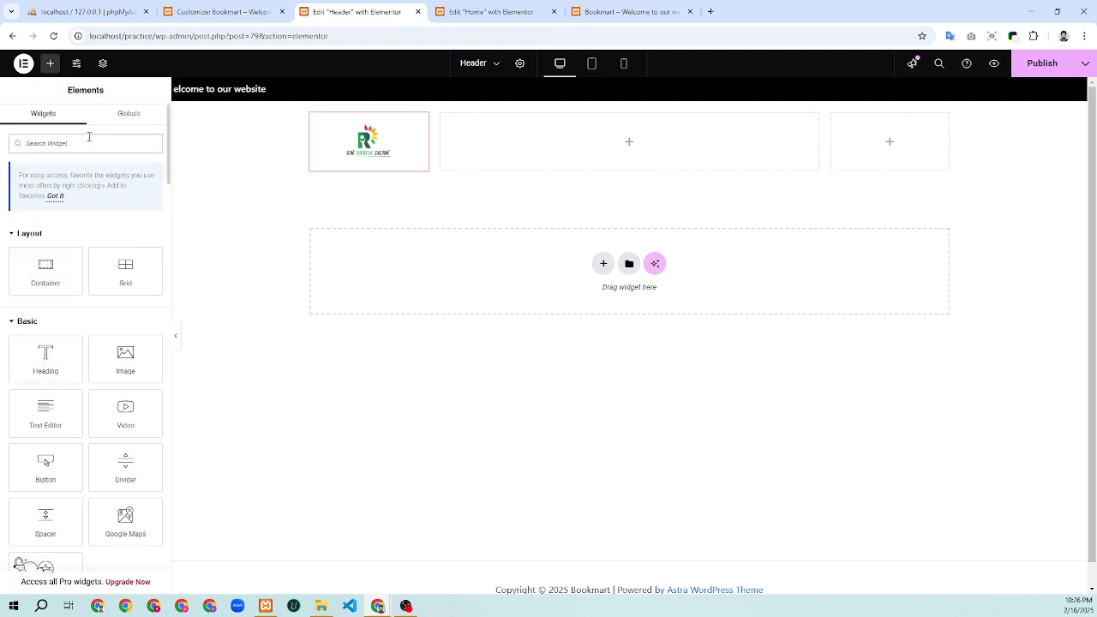
Add a Navigation Menu widget to the middle header column, keeping the Primary menu
text(nav)
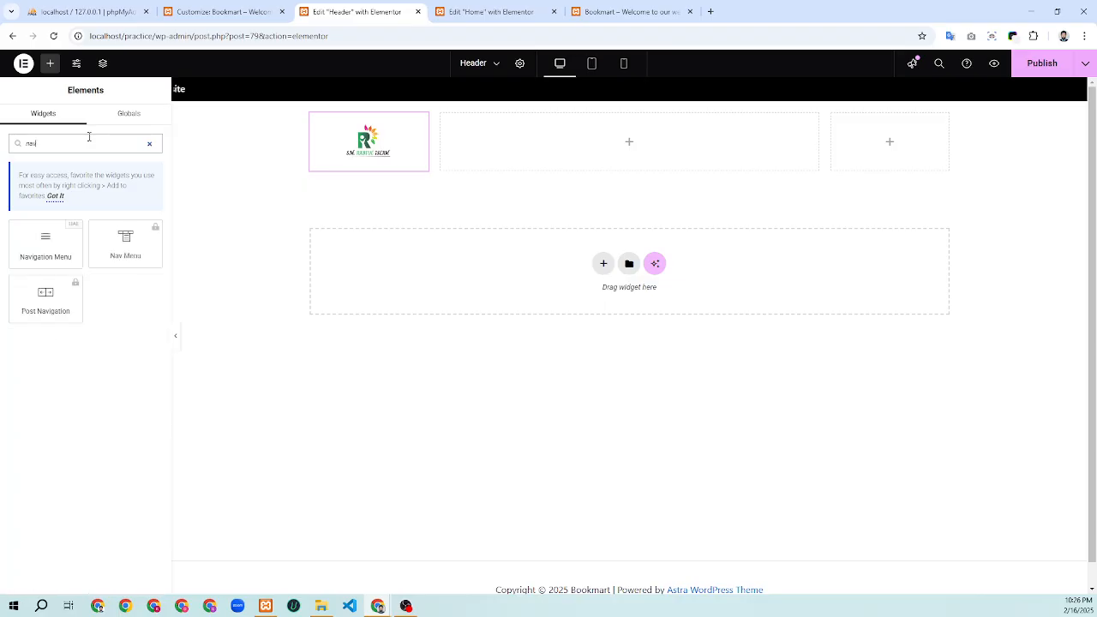
drag(63, 254, 595, 157)
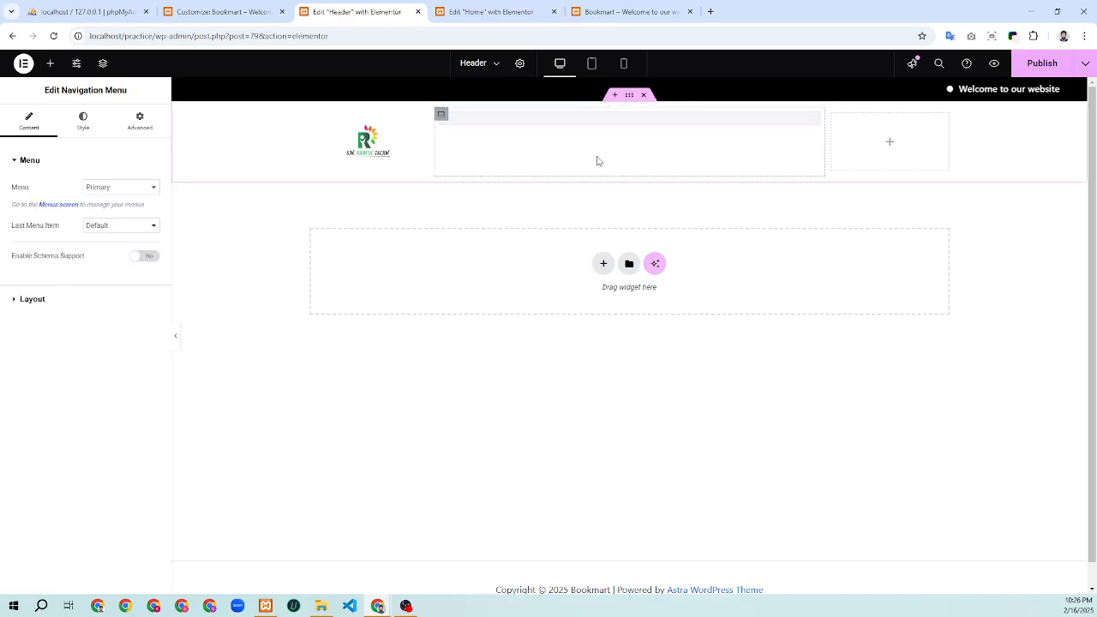
click(121, 191)
click(122, 192)
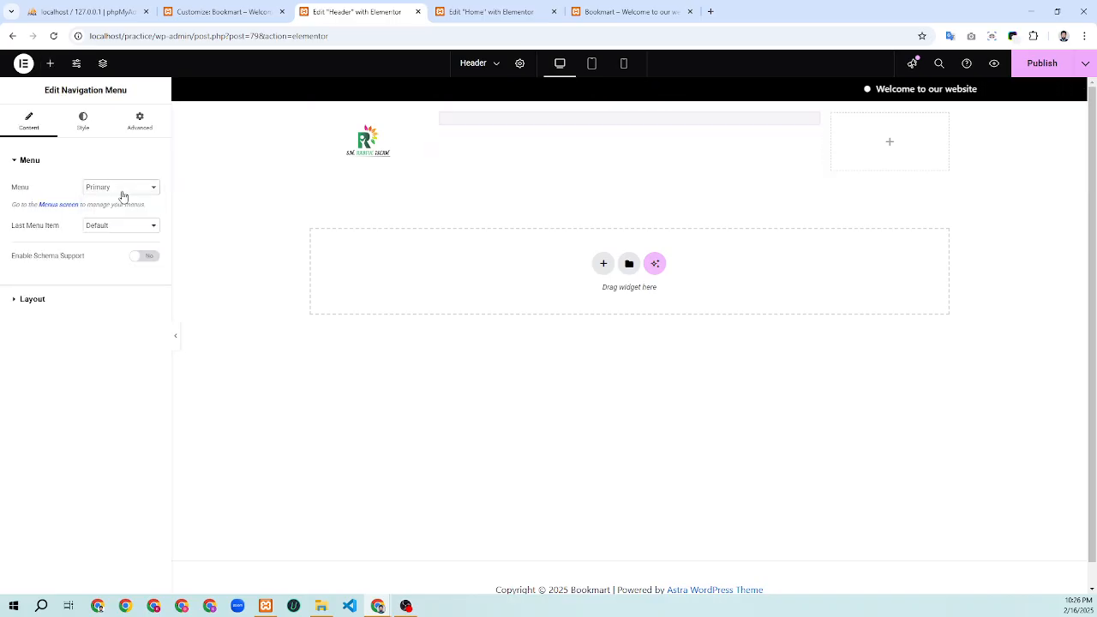
click(122, 192)
click(121, 192)
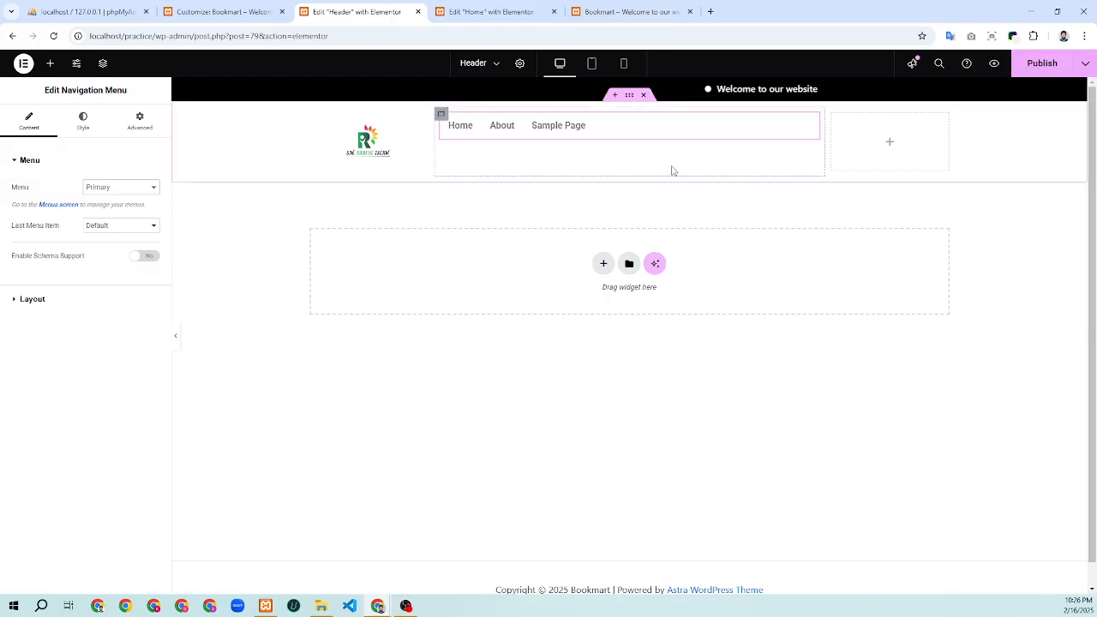
Set the menu's Layout alignment to Center
click(37, 302)
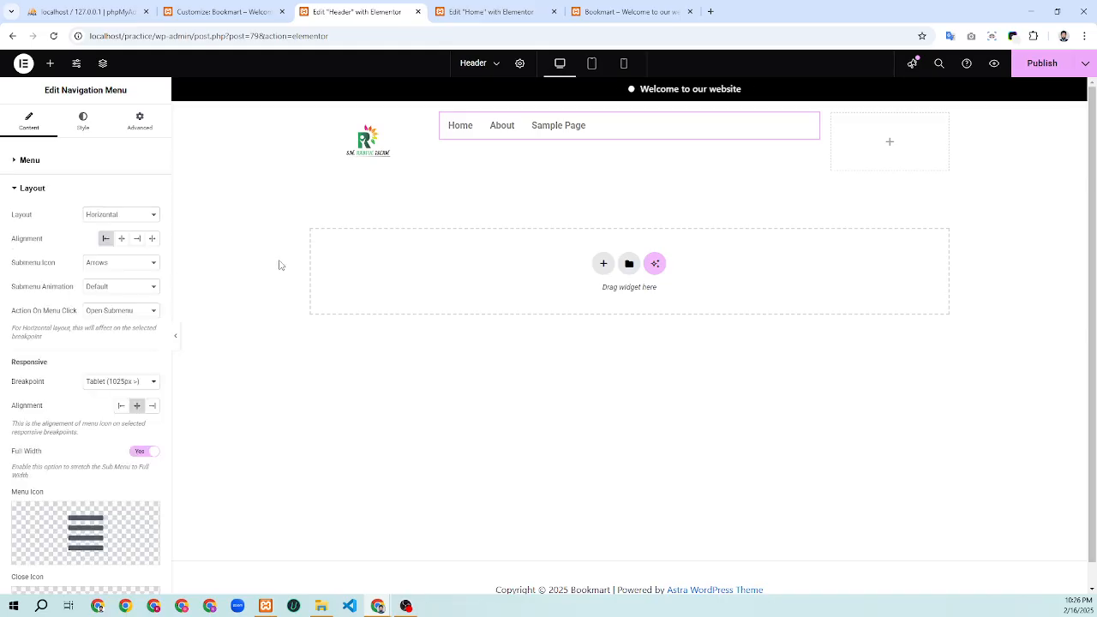
click(122, 239)
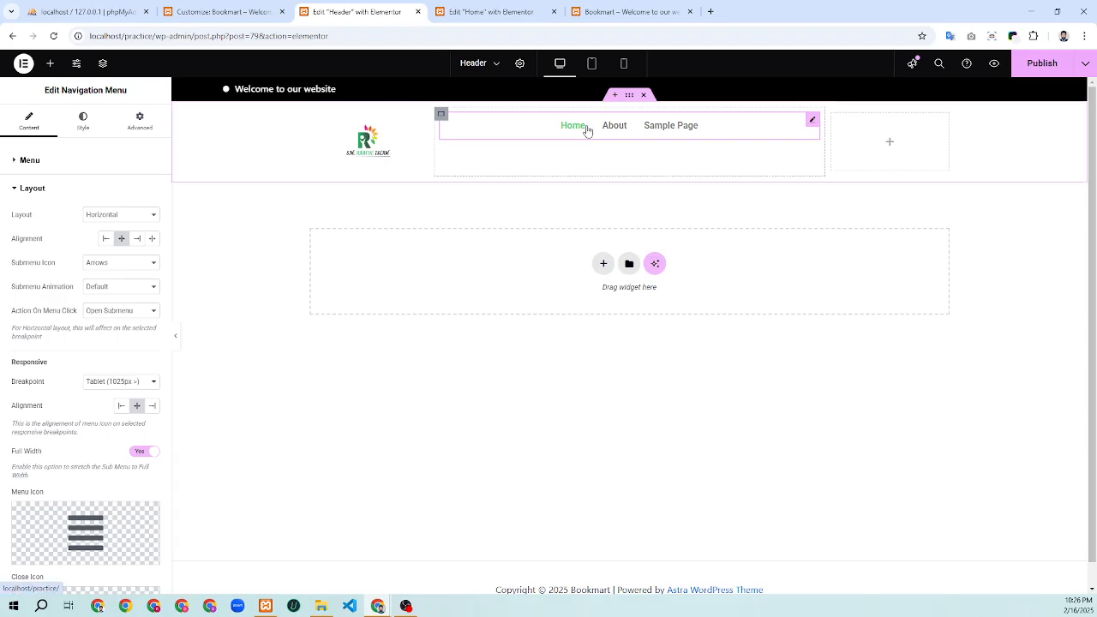
scroll(125, 325, down, 1)
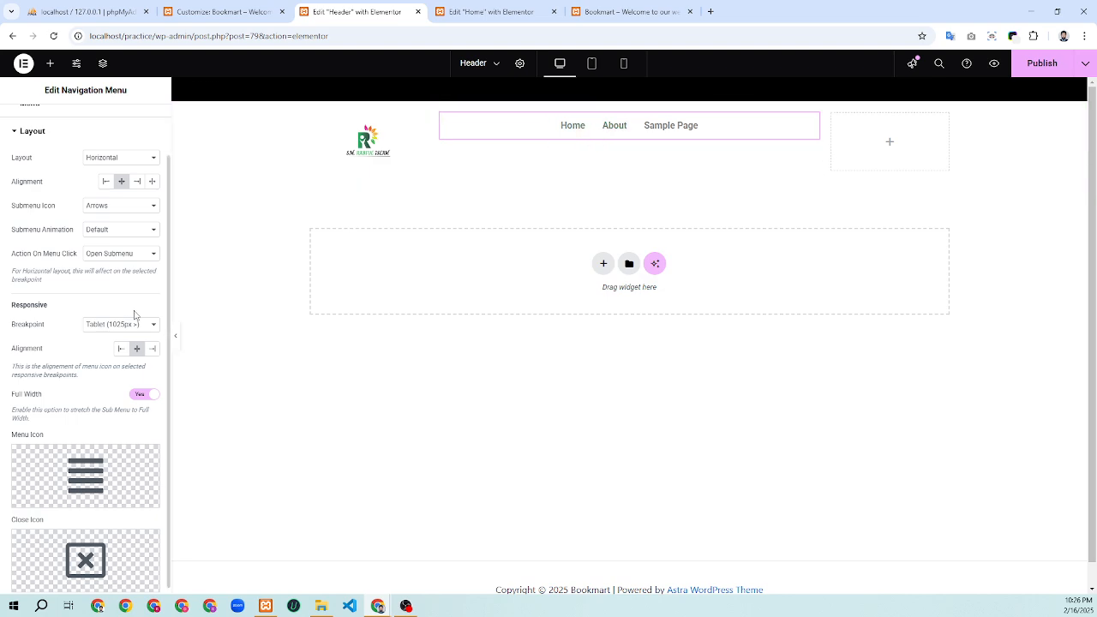
click(604, 12)
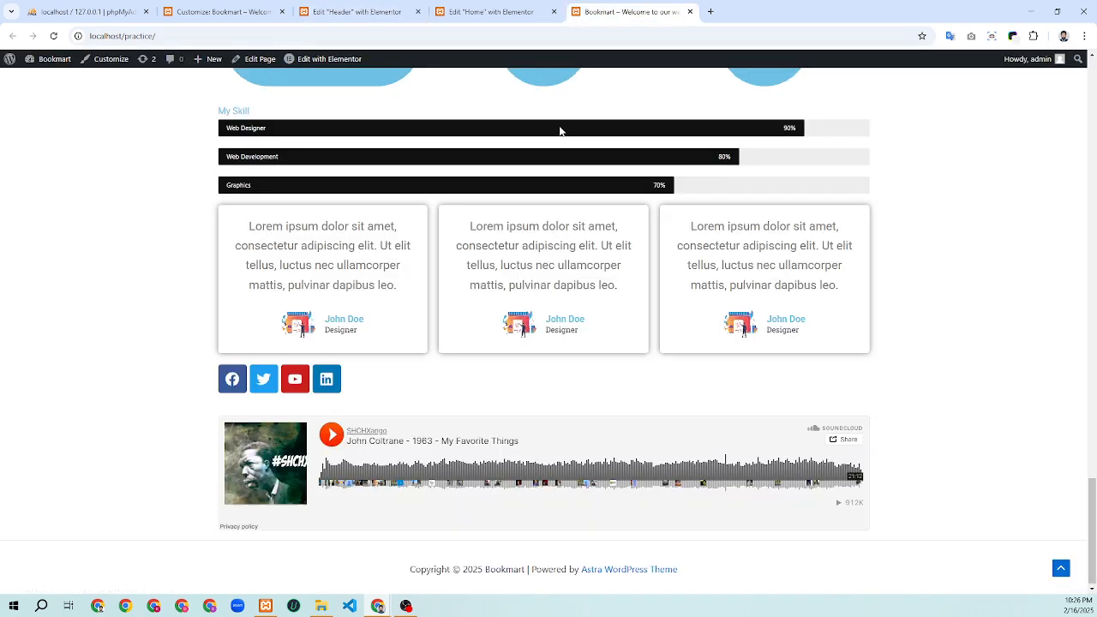
scroll(559, 130, up, 15)
scroll(559, 130, up, 4)
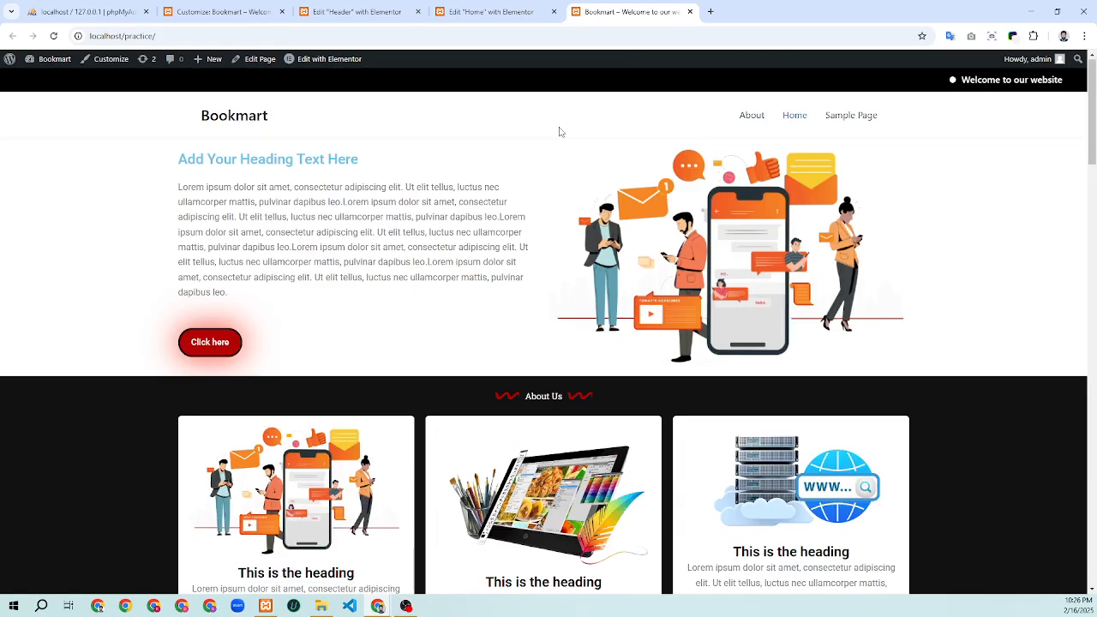
right_click(372, 233)
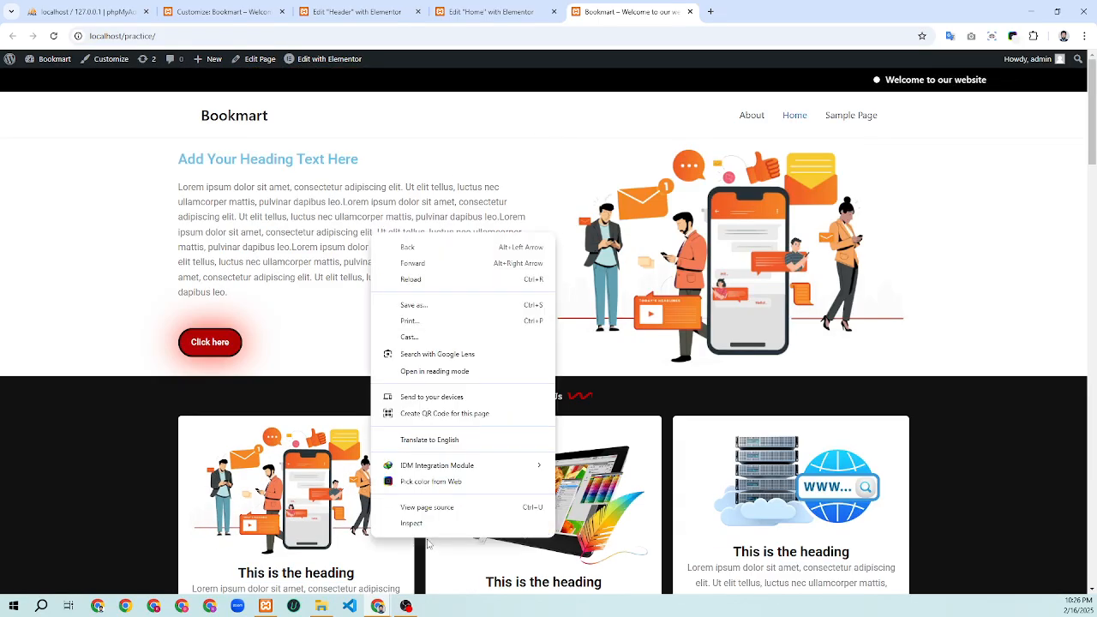
click(420, 524)
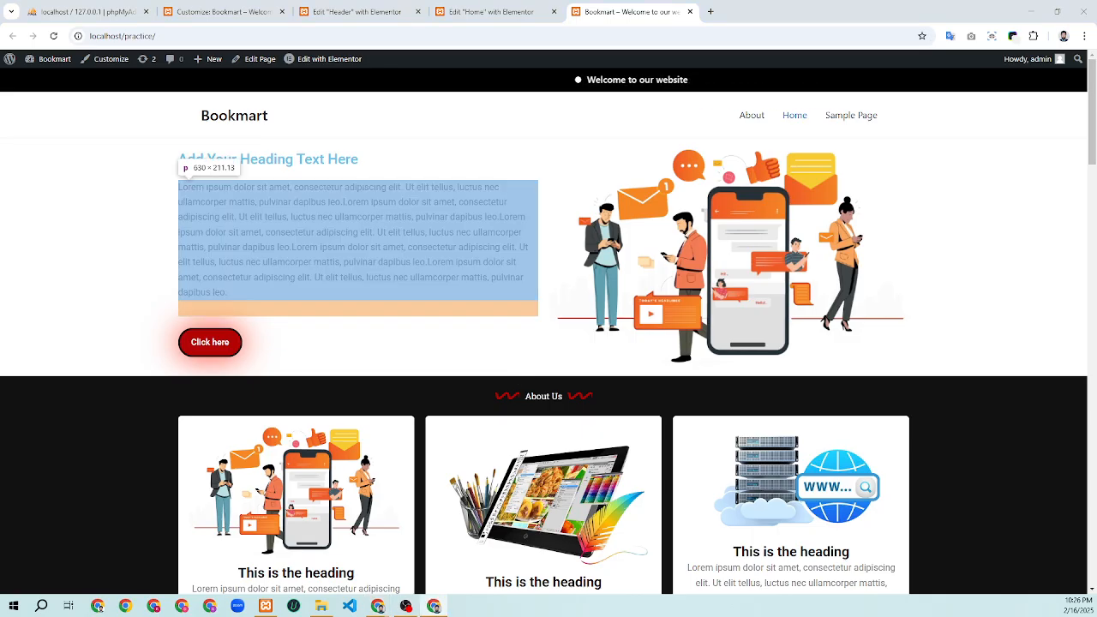
key(ctrl+shift+m)
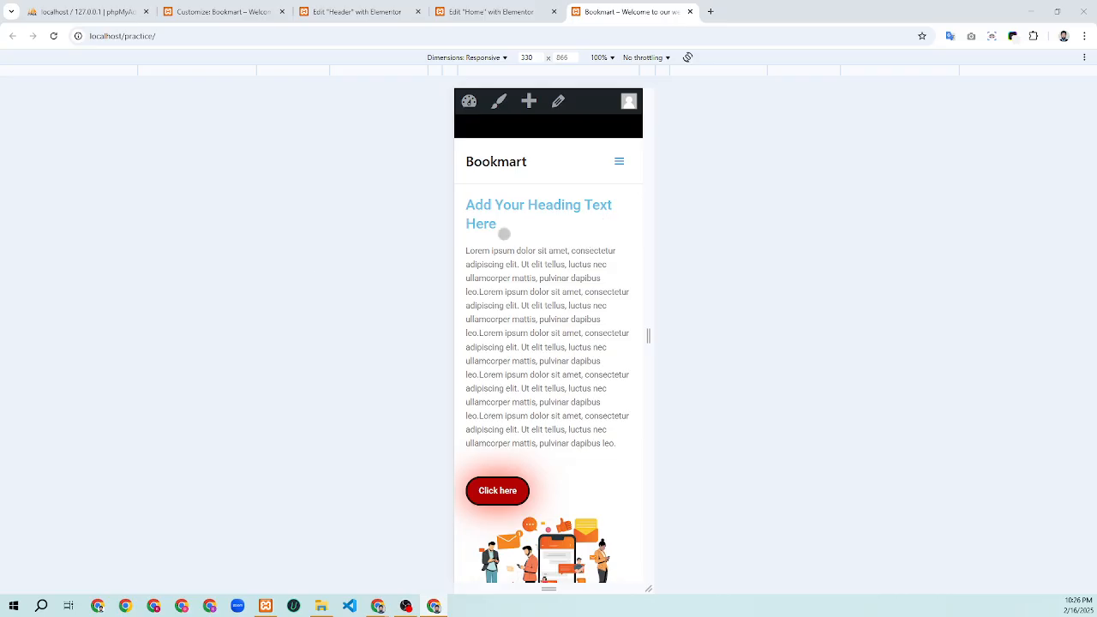
click(618, 160)
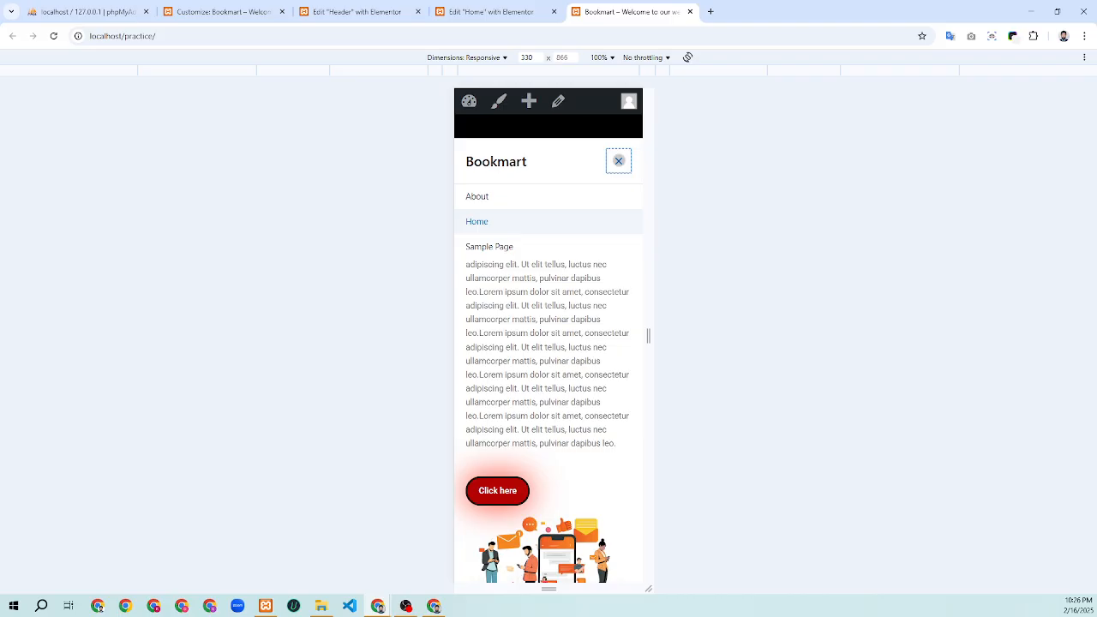
click(618, 160)
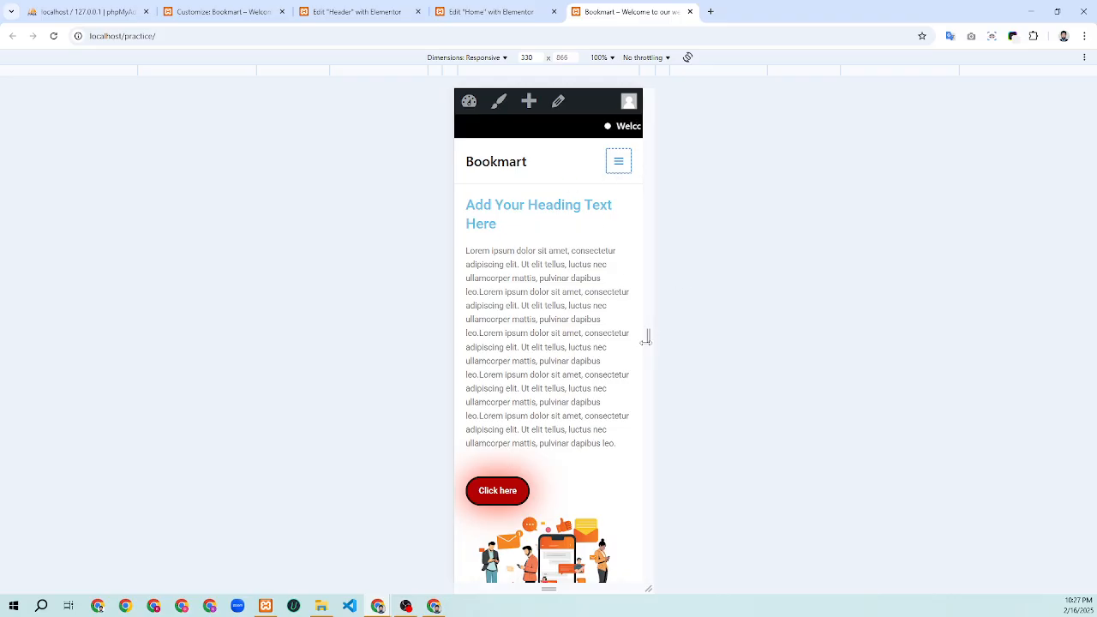
drag(649, 334, 992, 306)
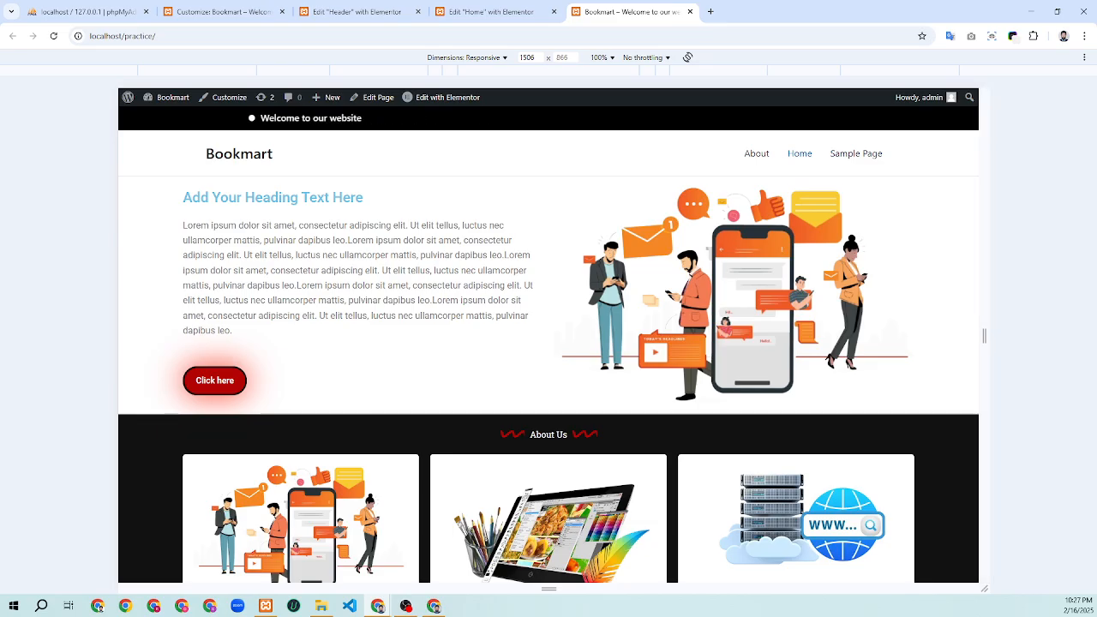
key(F12)
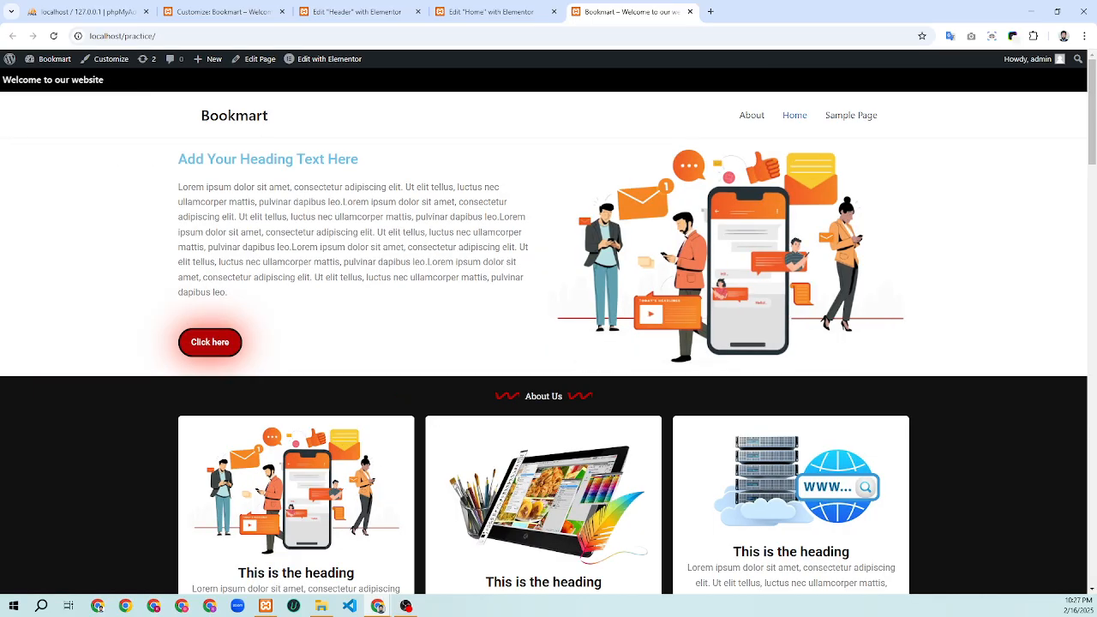
scroll(543, 252, down, 5)
scroll(539, 246, up, 1)
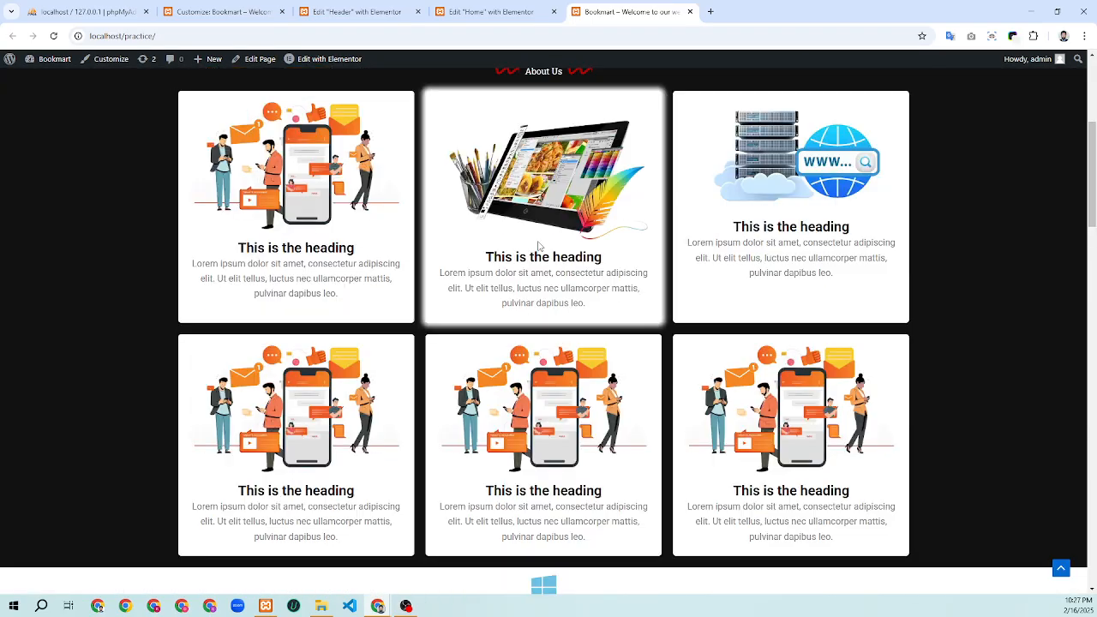
scroll(539, 246, up, 4)
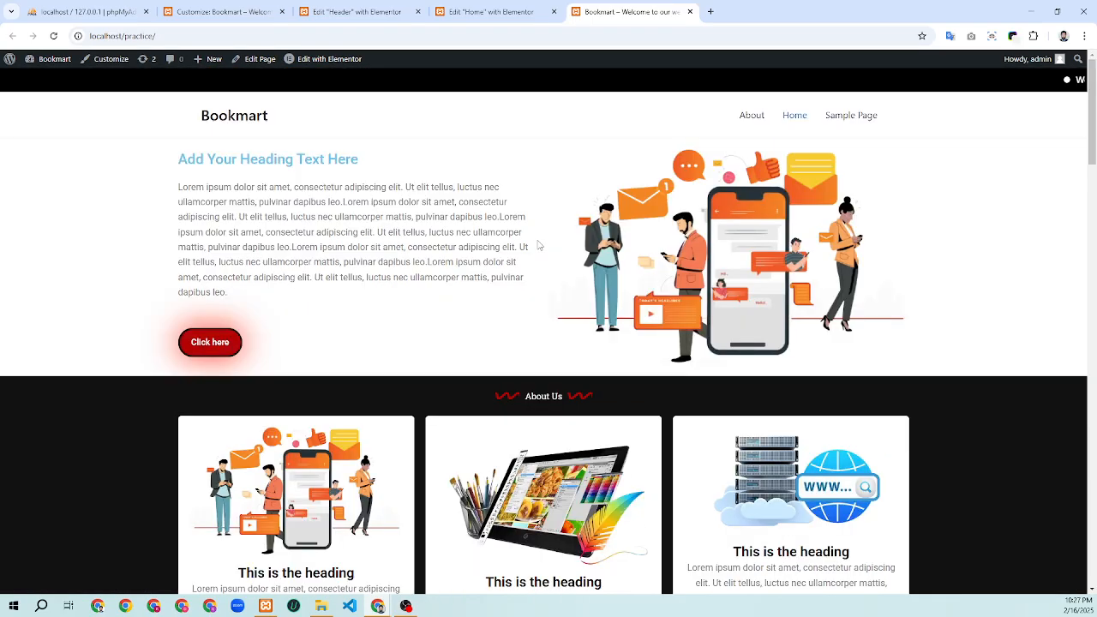
scroll(538, 246, down, 8)
scroll(537, 244, up, 3)
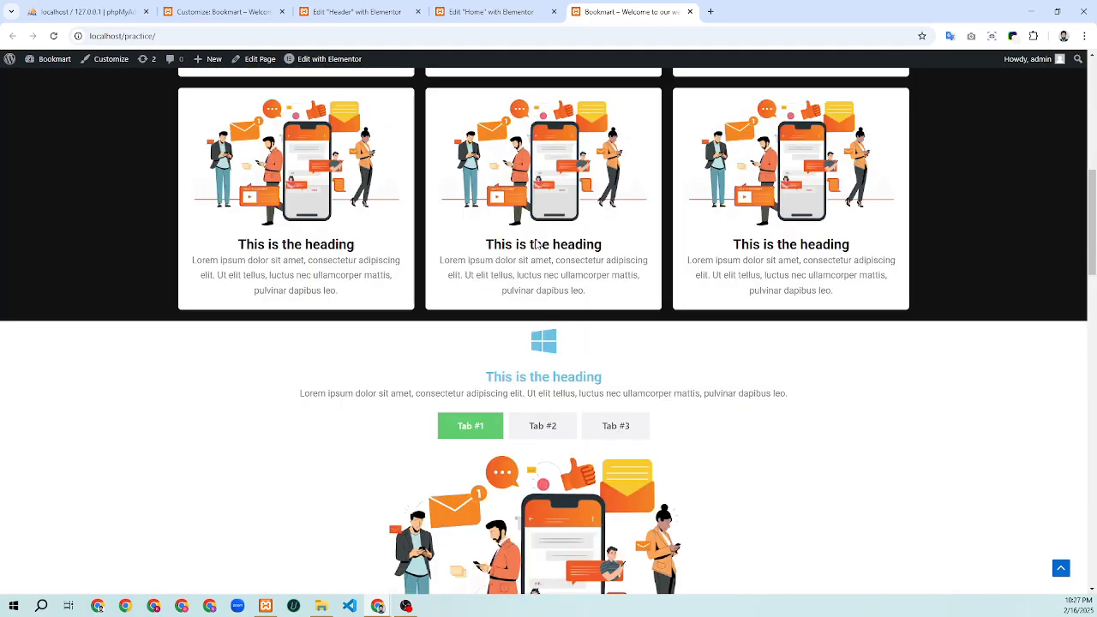
scroll(537, 245, up, 6)
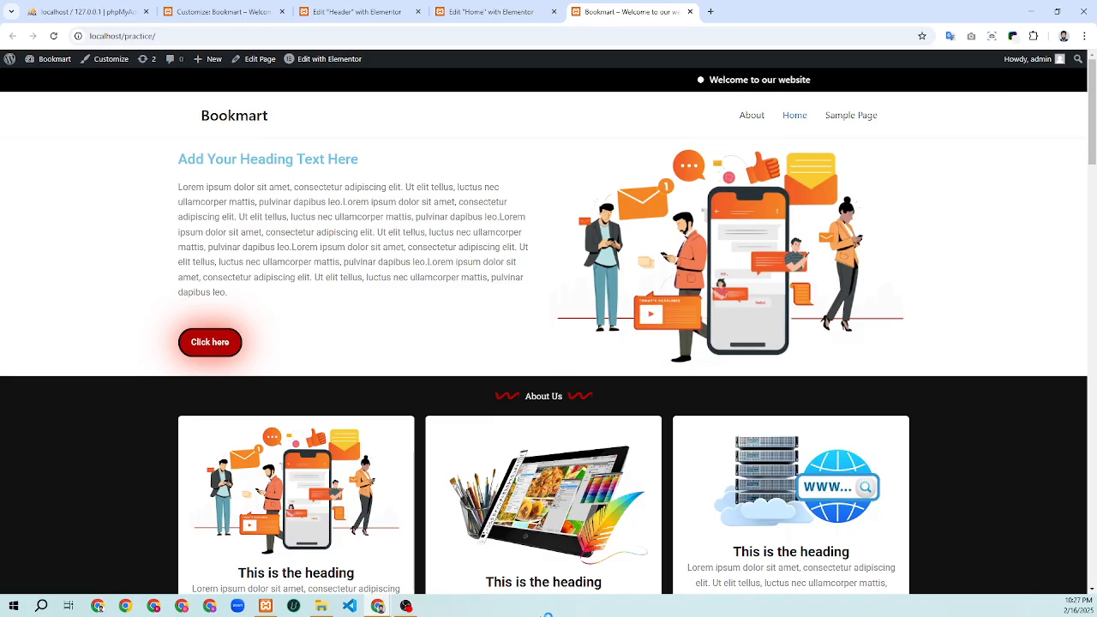
mouse_move(378, 606)
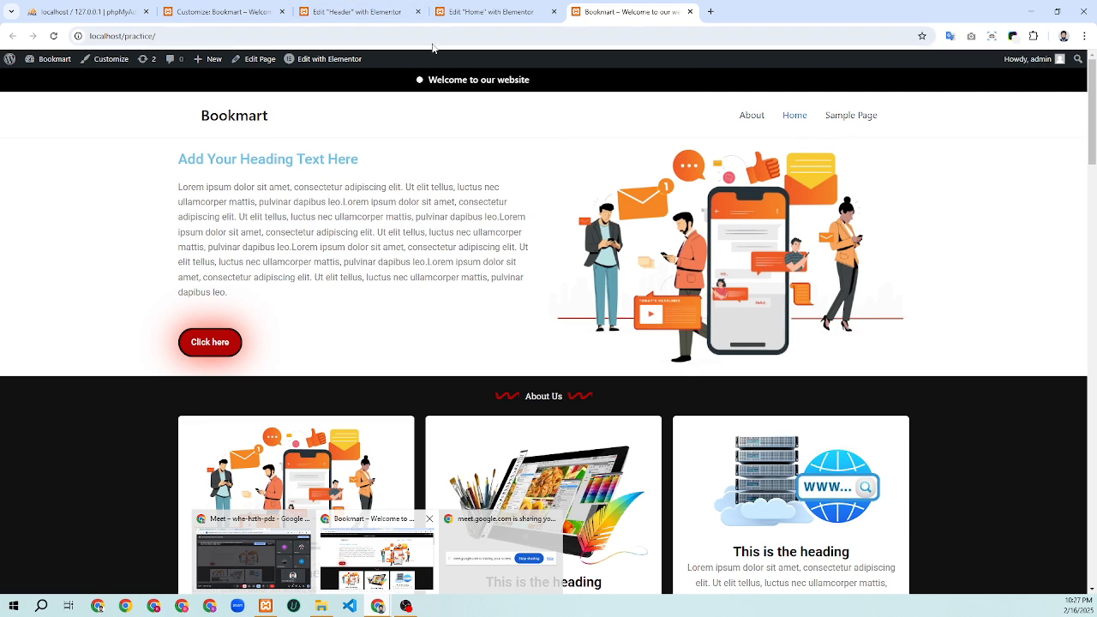
click(371, 15)
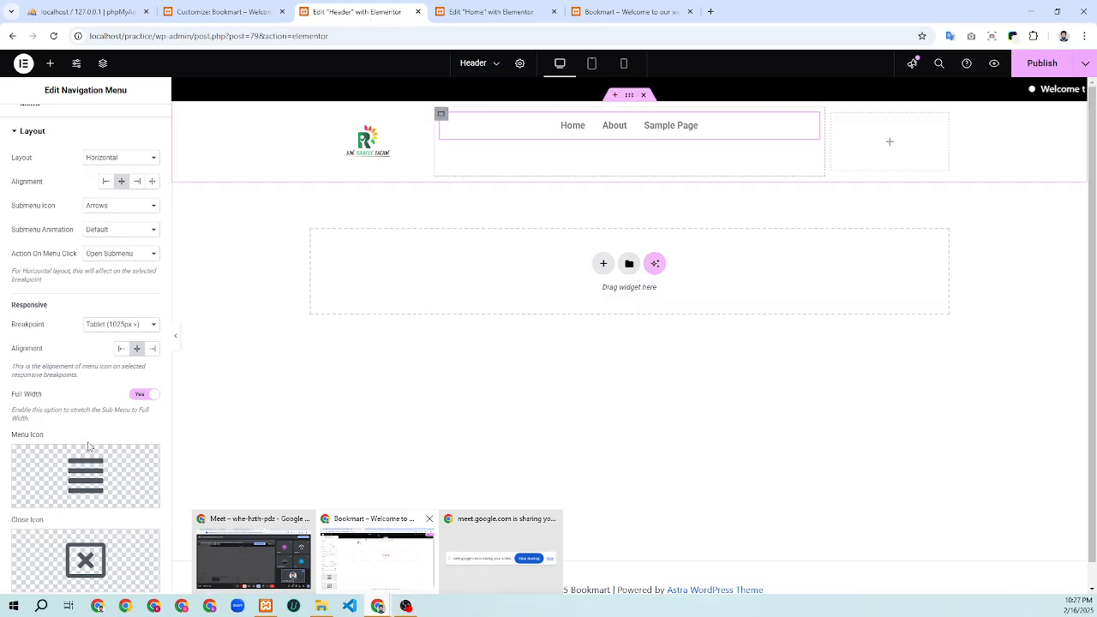
Set the menu's responsive breakpoint to Mobile (768px >) and publish the header template
scroll(121, 337, down, 1)
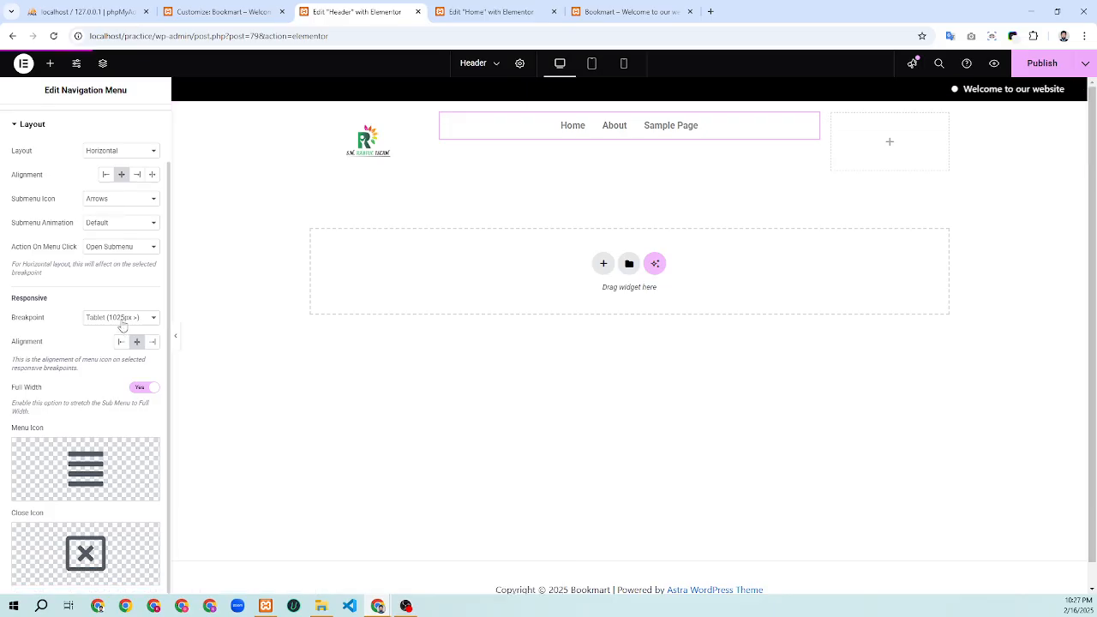
click(119, 319)
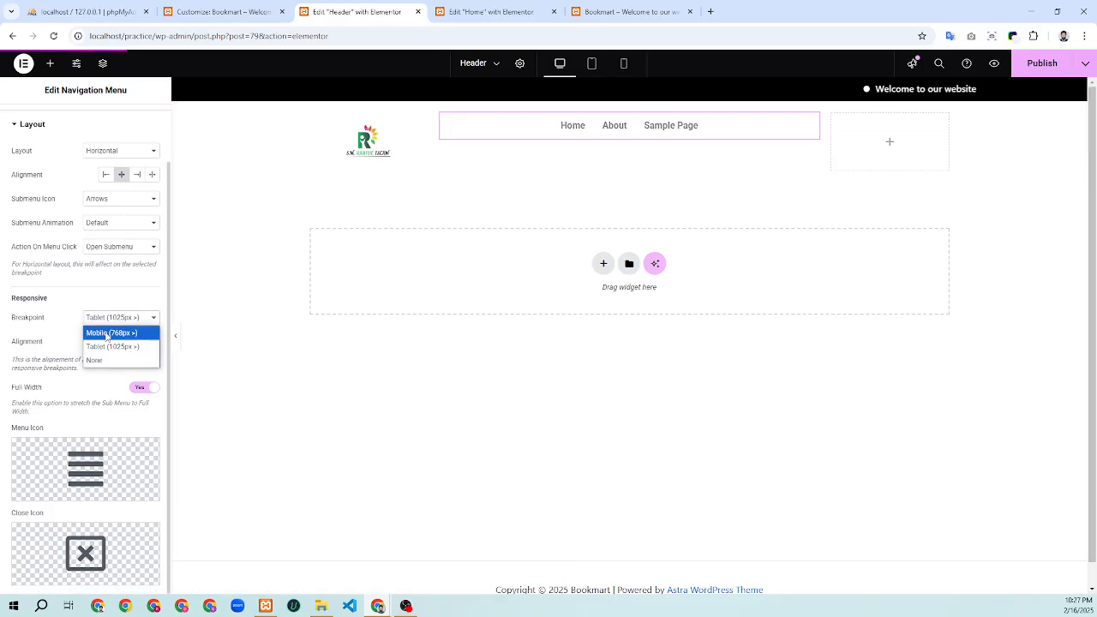
click(110, 334)
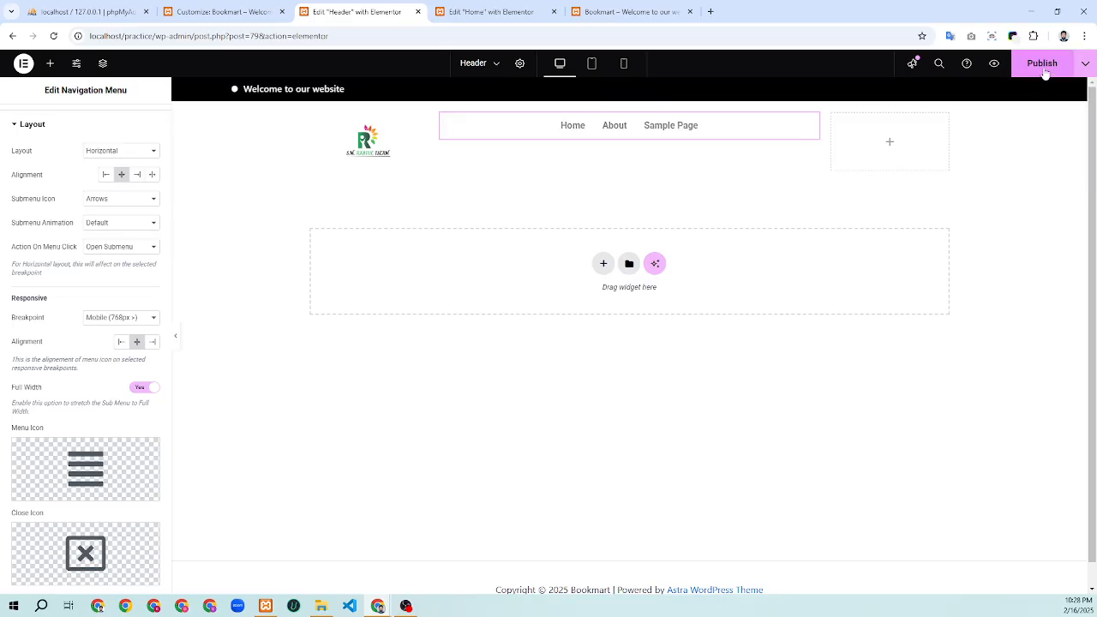
click(1042, 69)
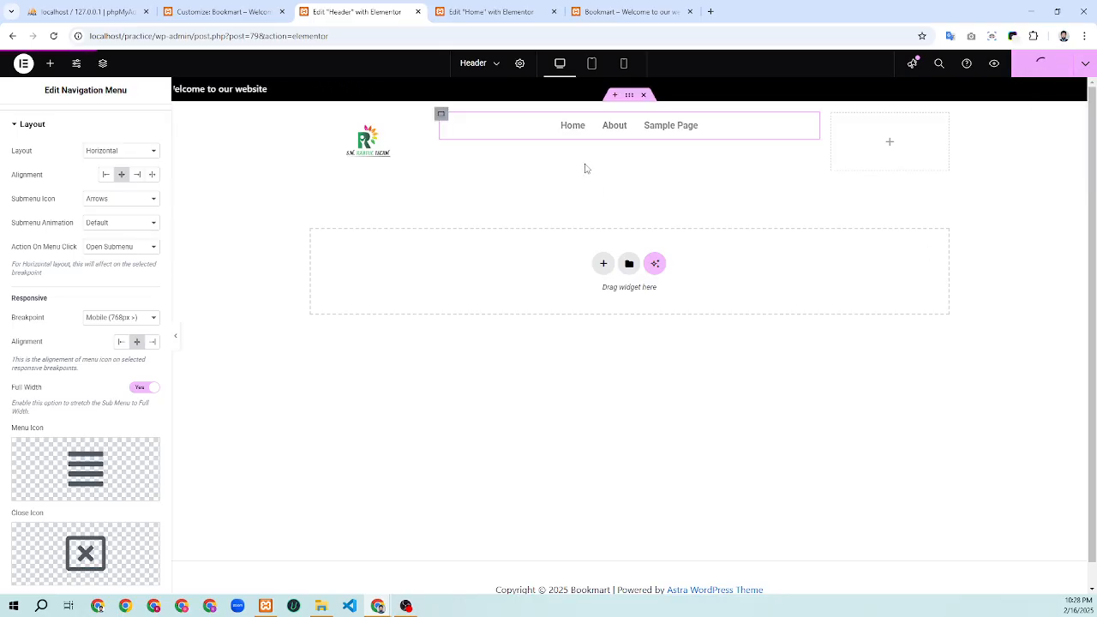
Reload the live site to check the published header
click(636, 7)
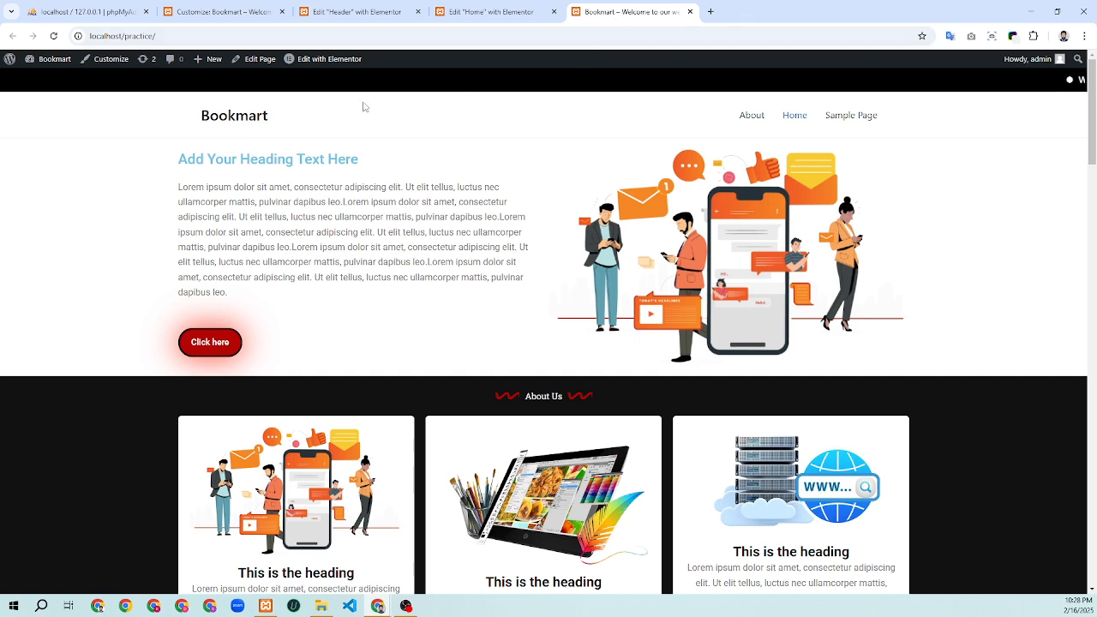
click(367, 10)
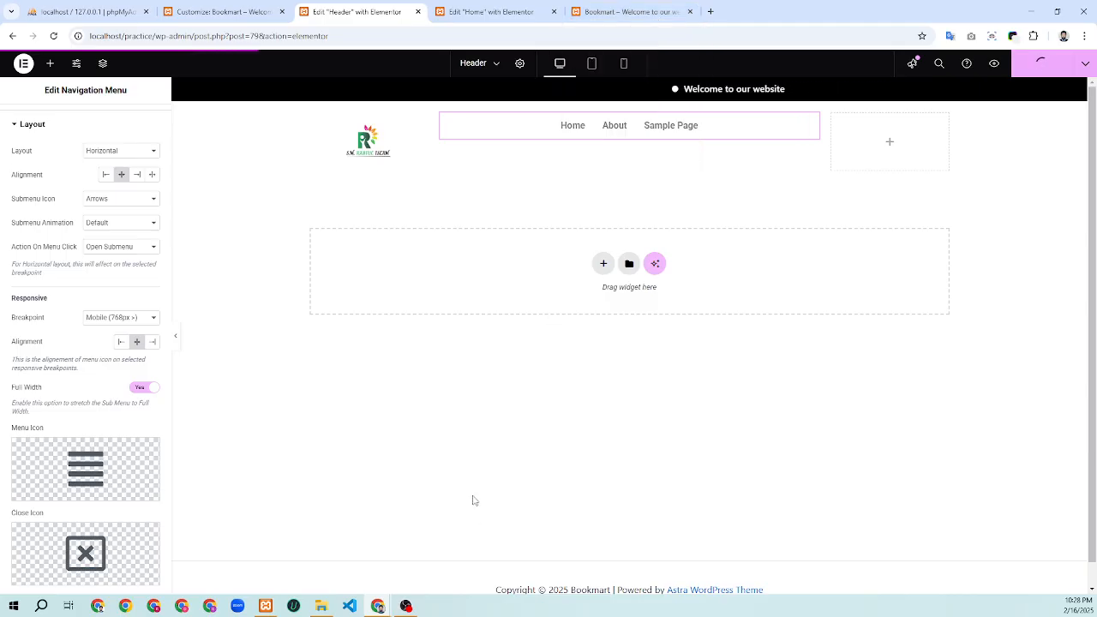
click(633, 12)
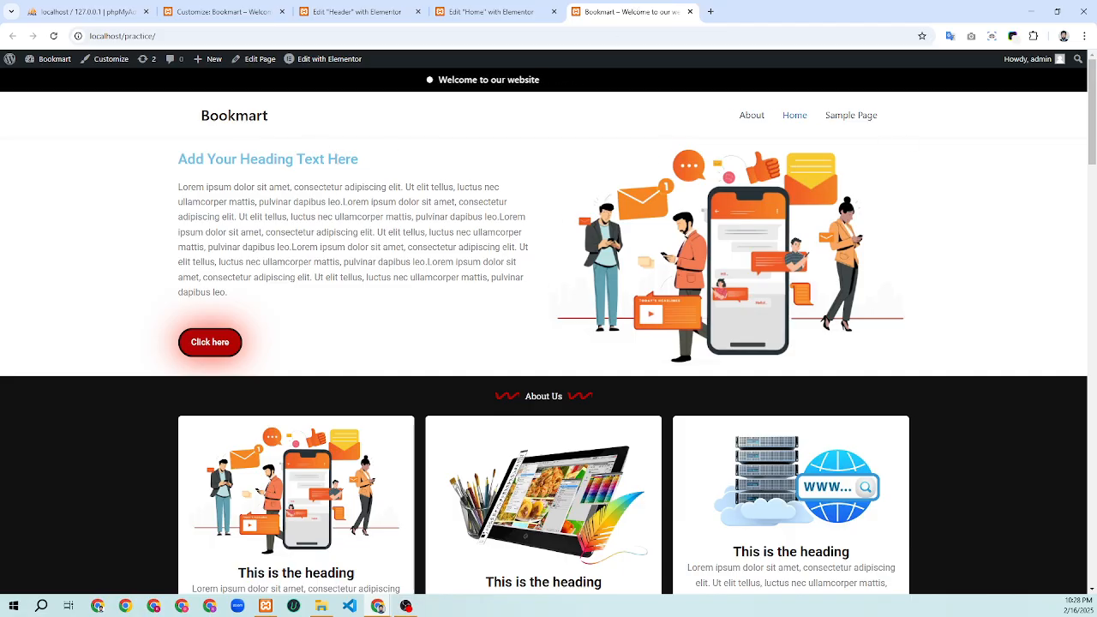
click(374, 17)
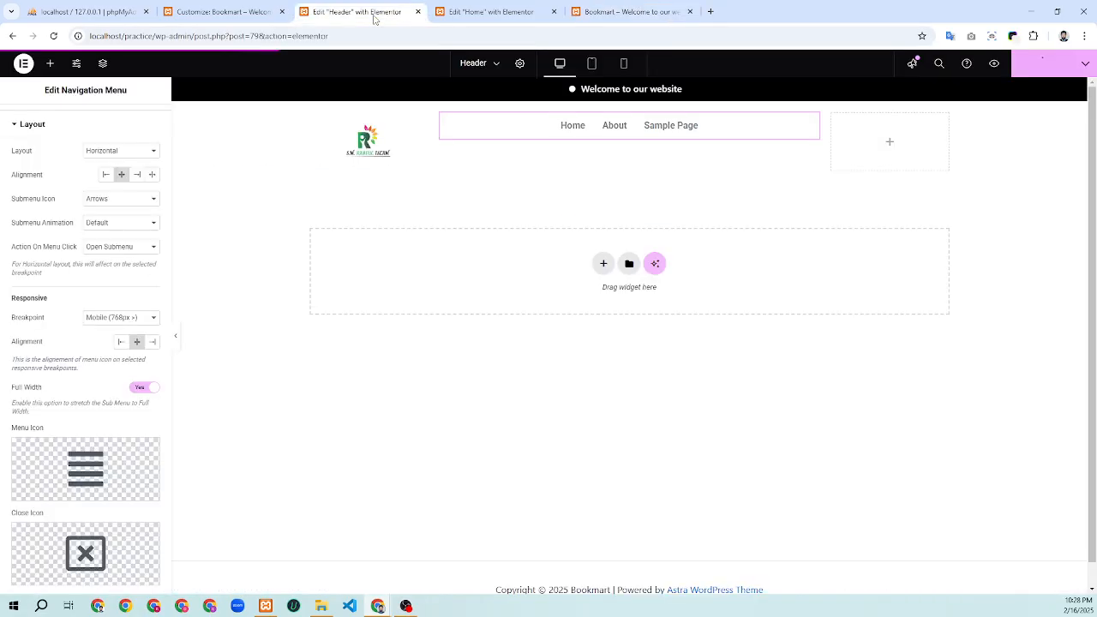
click(633, 12)
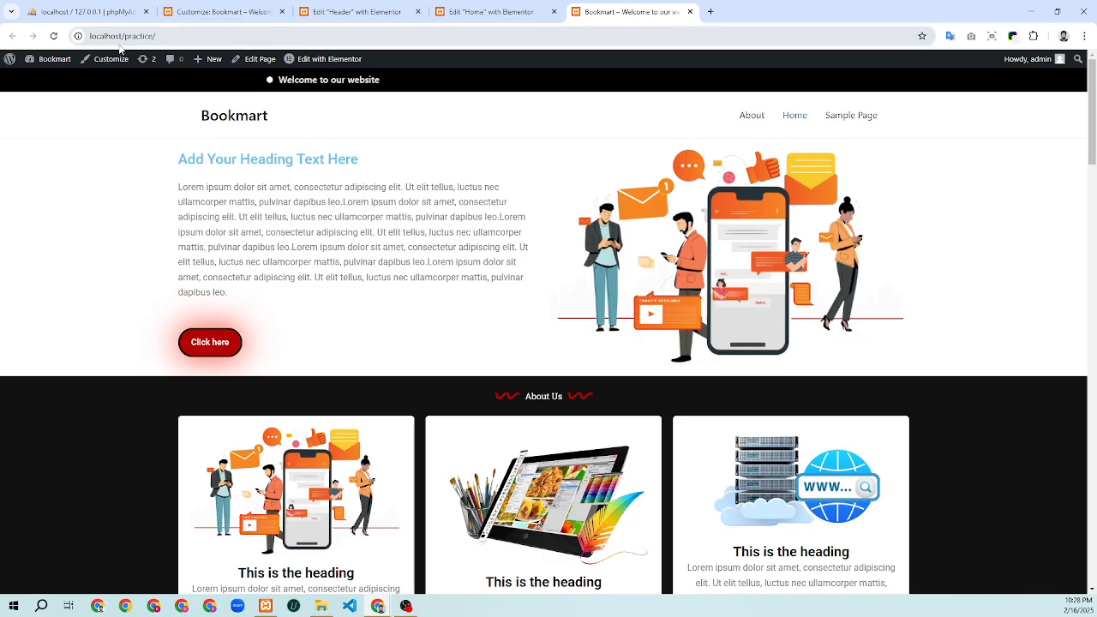
click(53, 36)
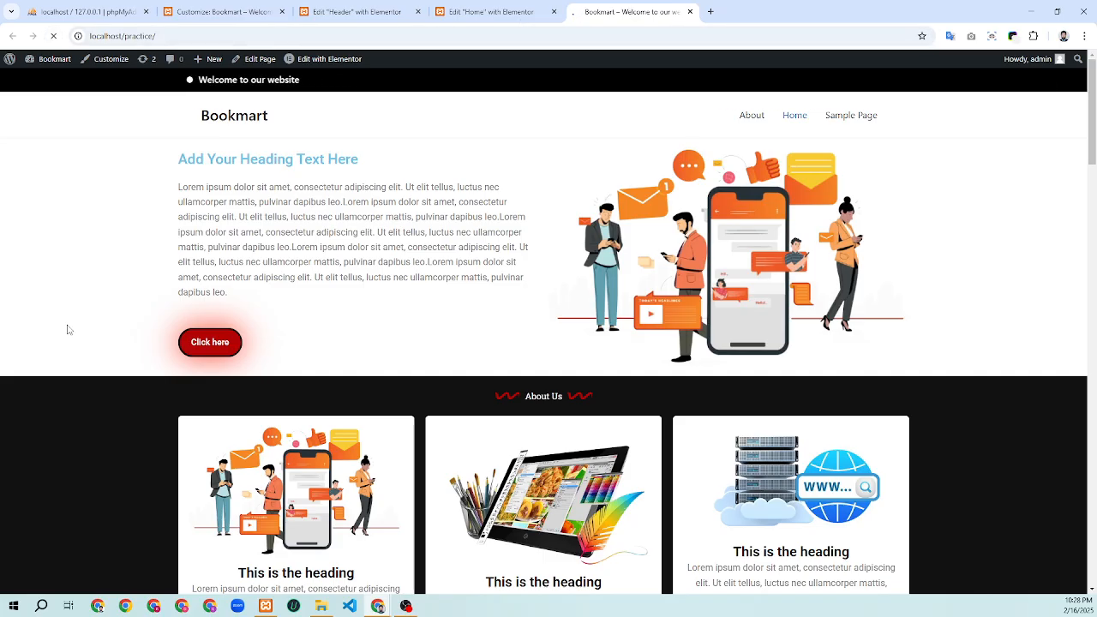
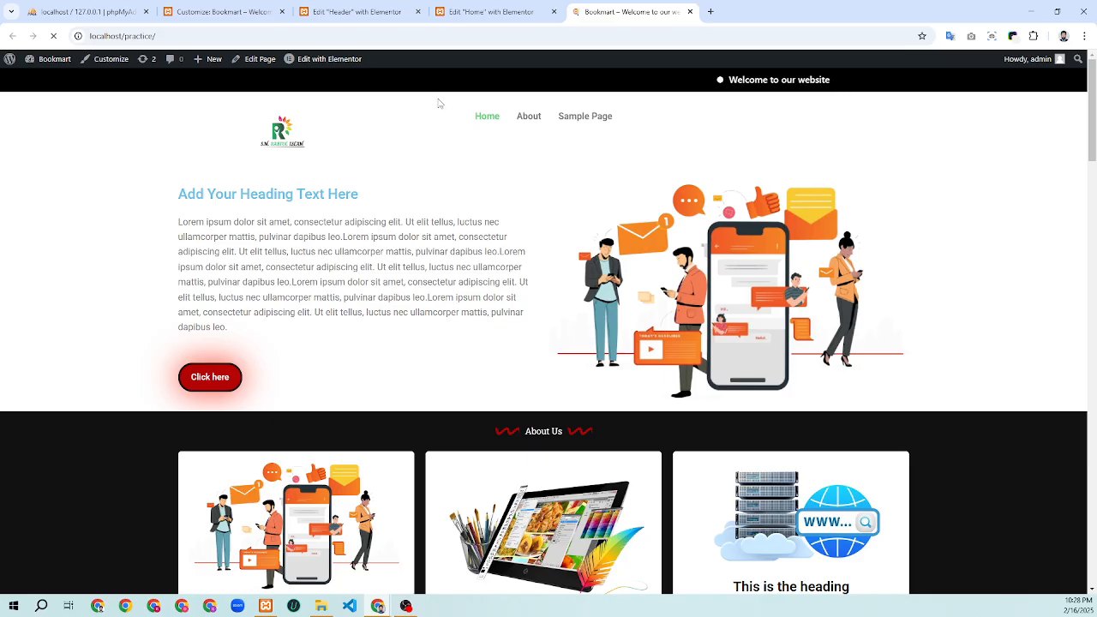
Reload the Customize tab, then close the customizer to get back to the admin Dashboard
mouse_move(444, 17)
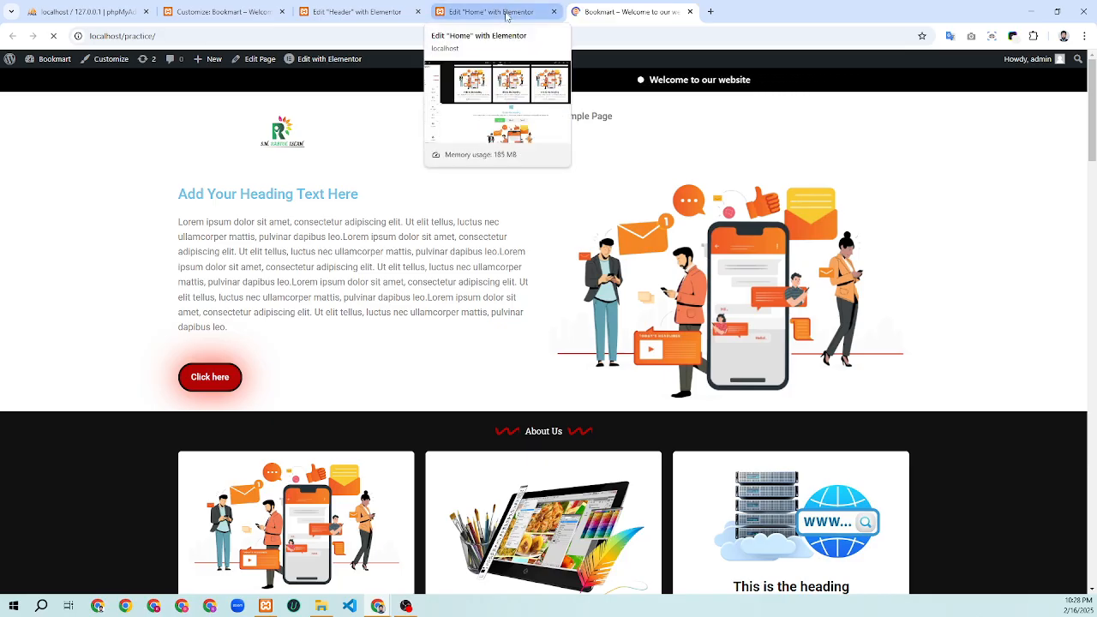
click(352, 13)
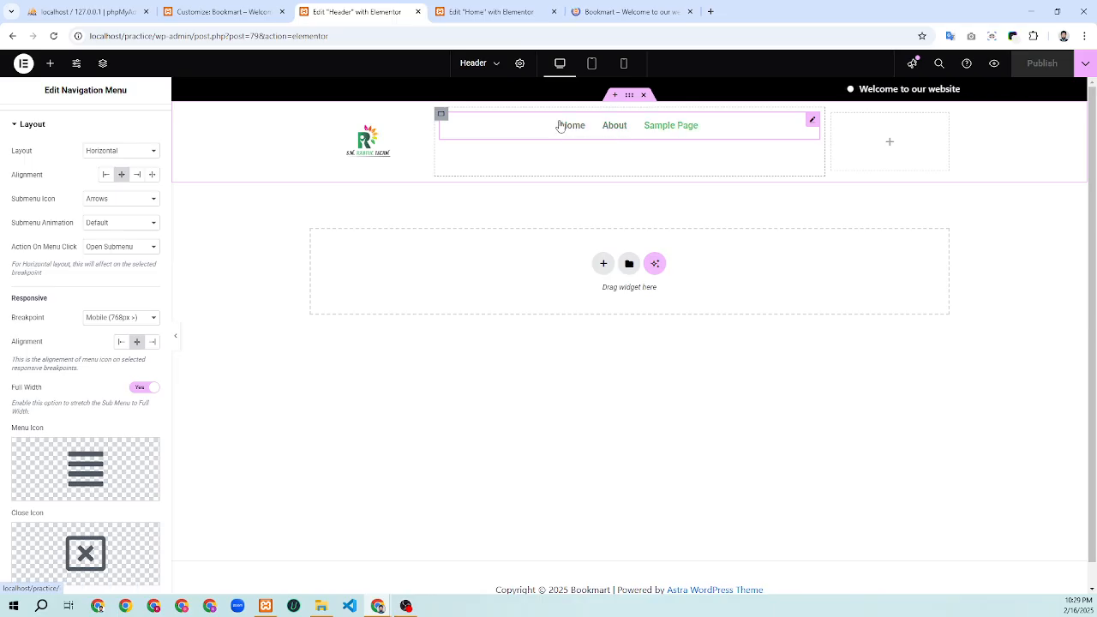
click(237, 12)
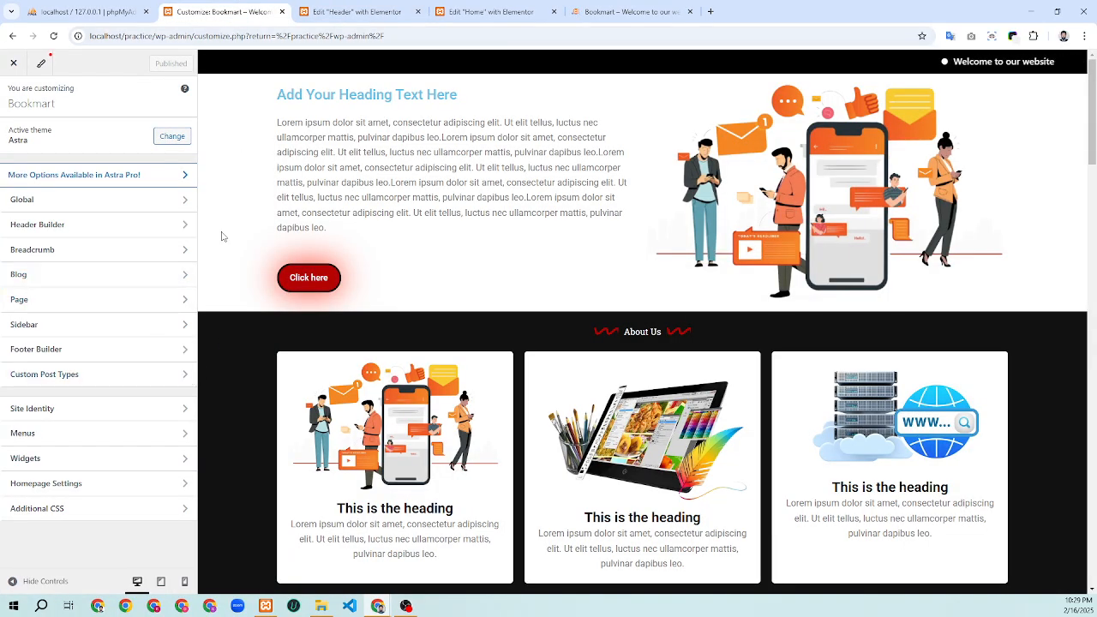
right_click(241, 12)
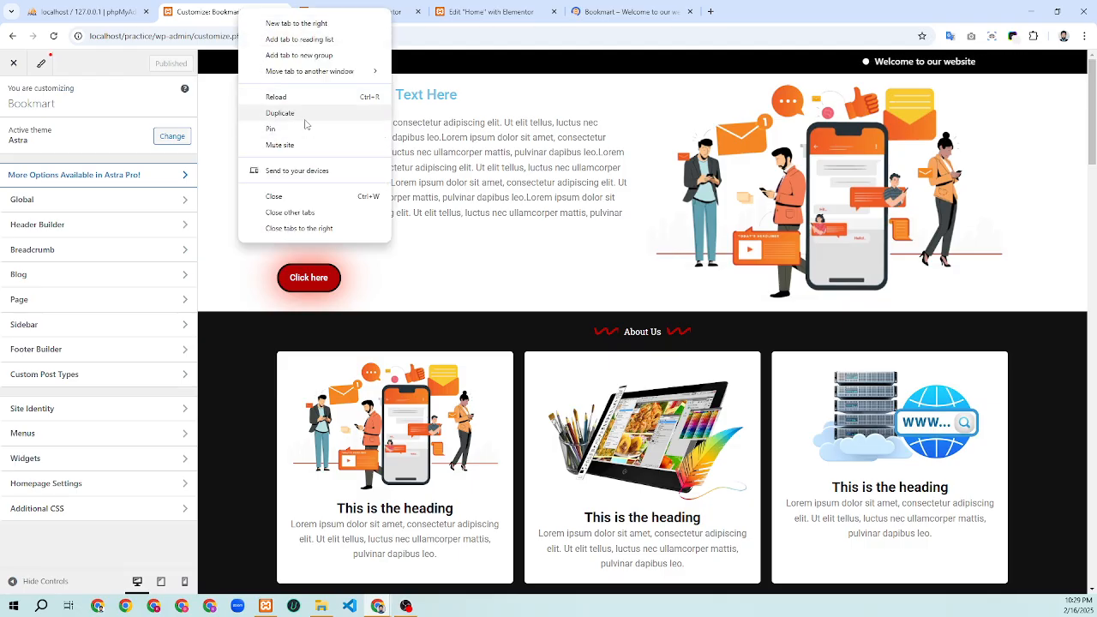
click(314, 89)
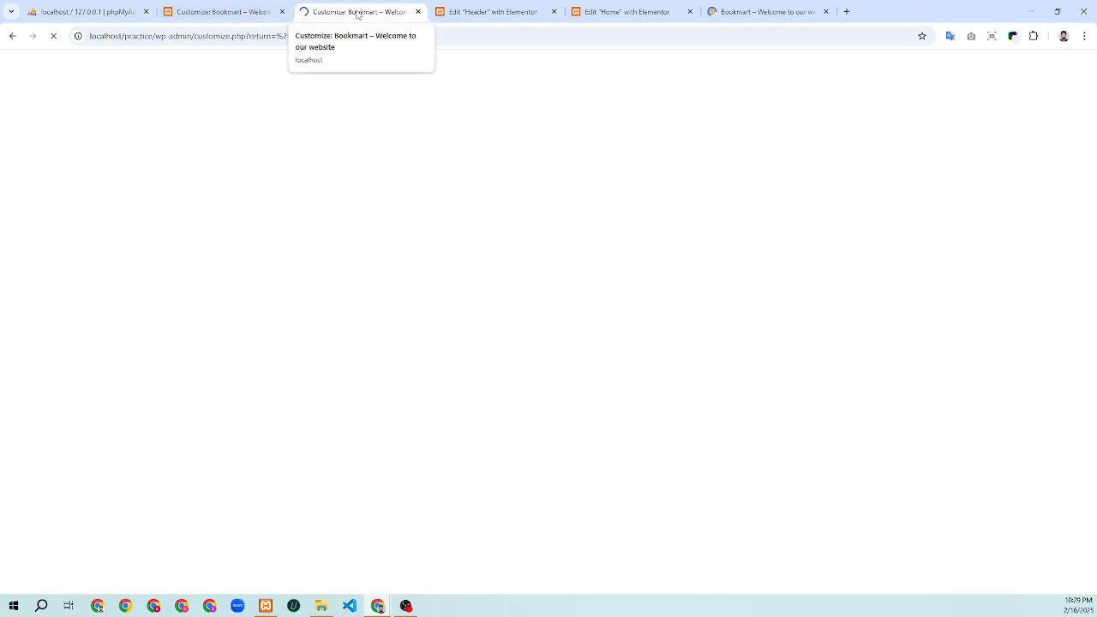
drag(358, 14, 231, 16)
click(310, 13)
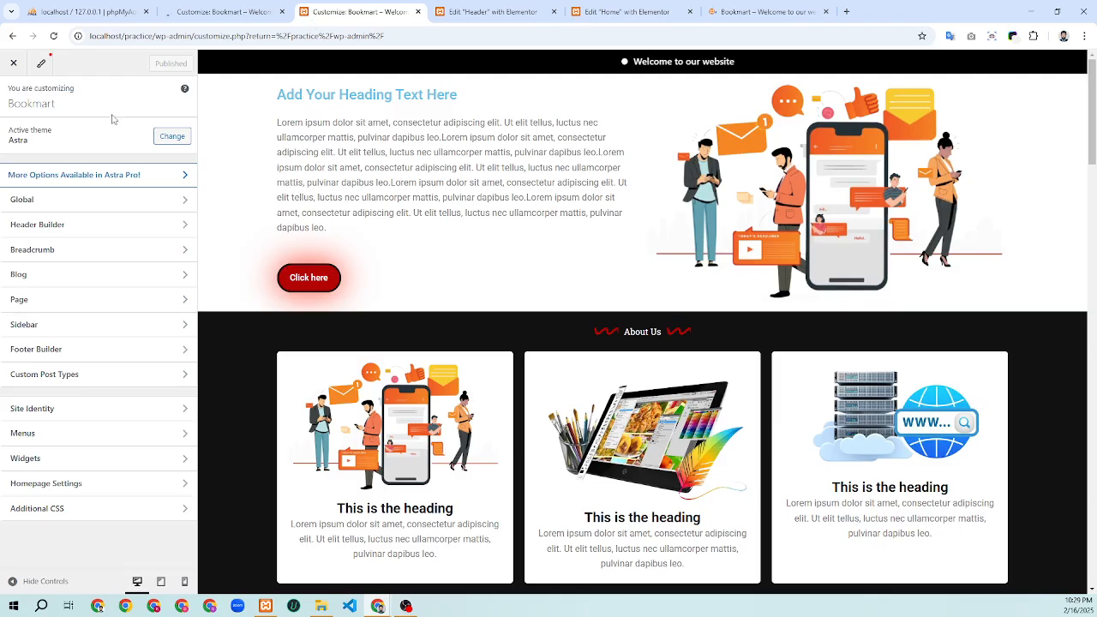
click(14, 63)
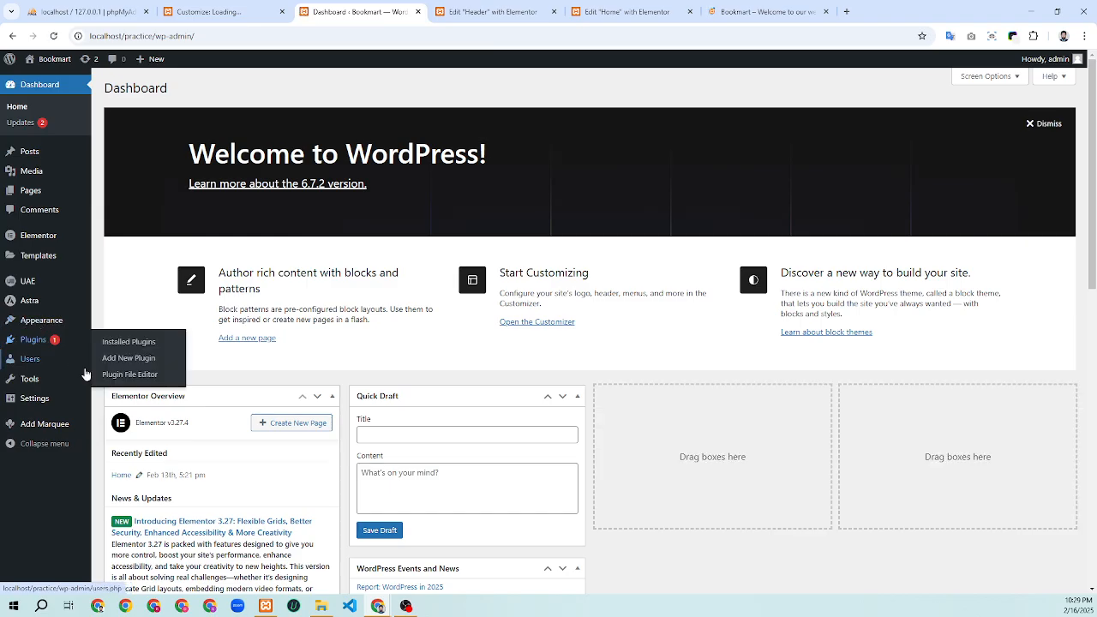
Go to Appearance > Menus and start a new menu, with the name field ready for input
mouse_move(39, 320)
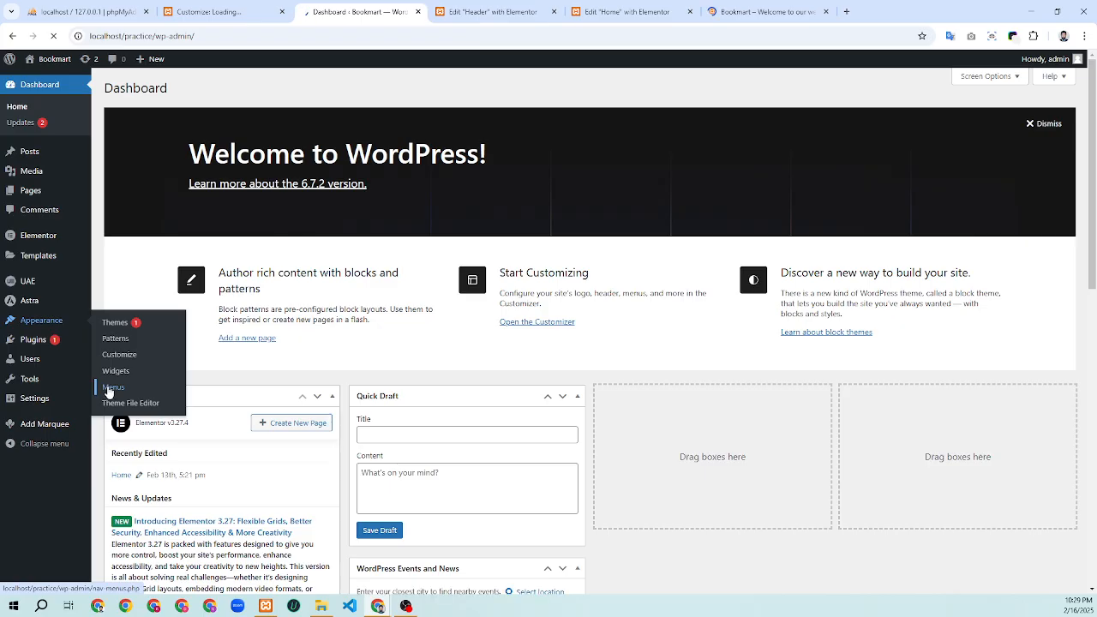
click(112, 388)
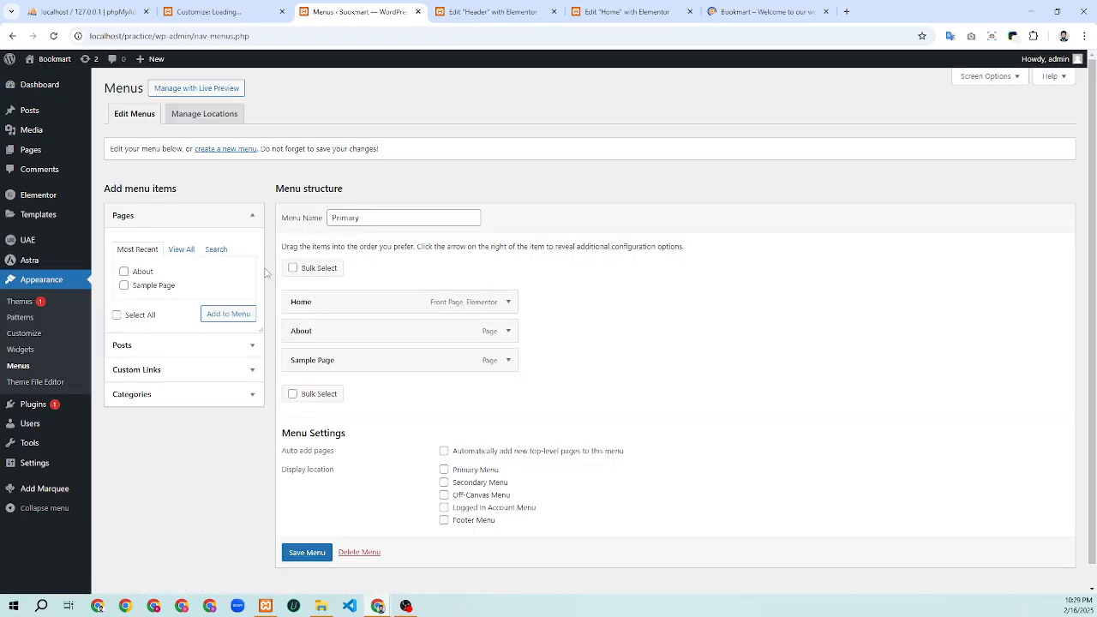
click(231, 150)
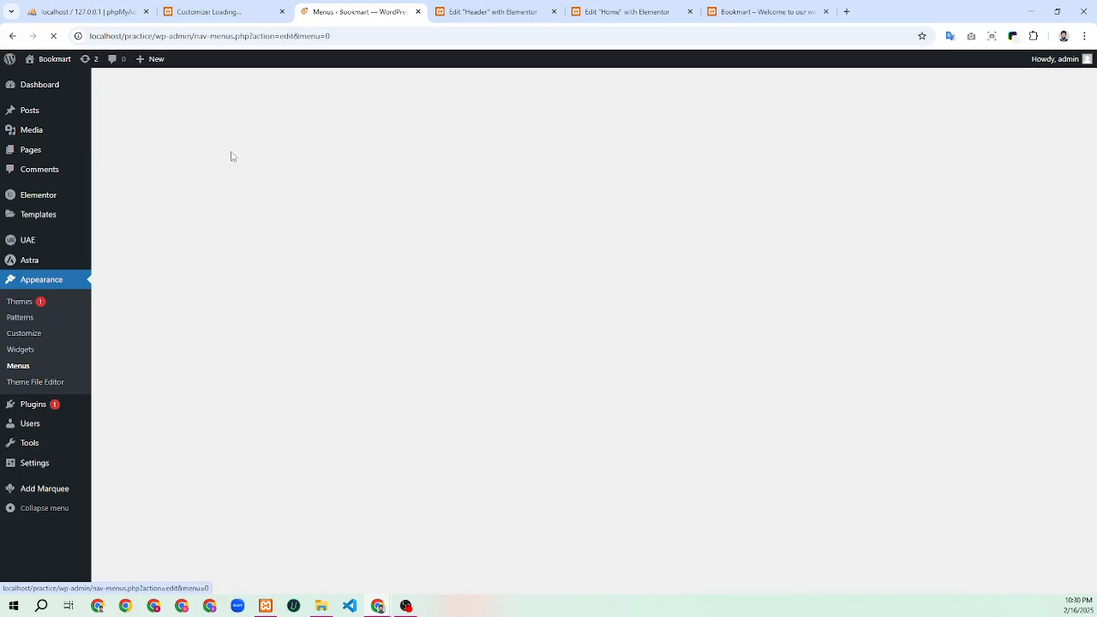
click(361, 219)
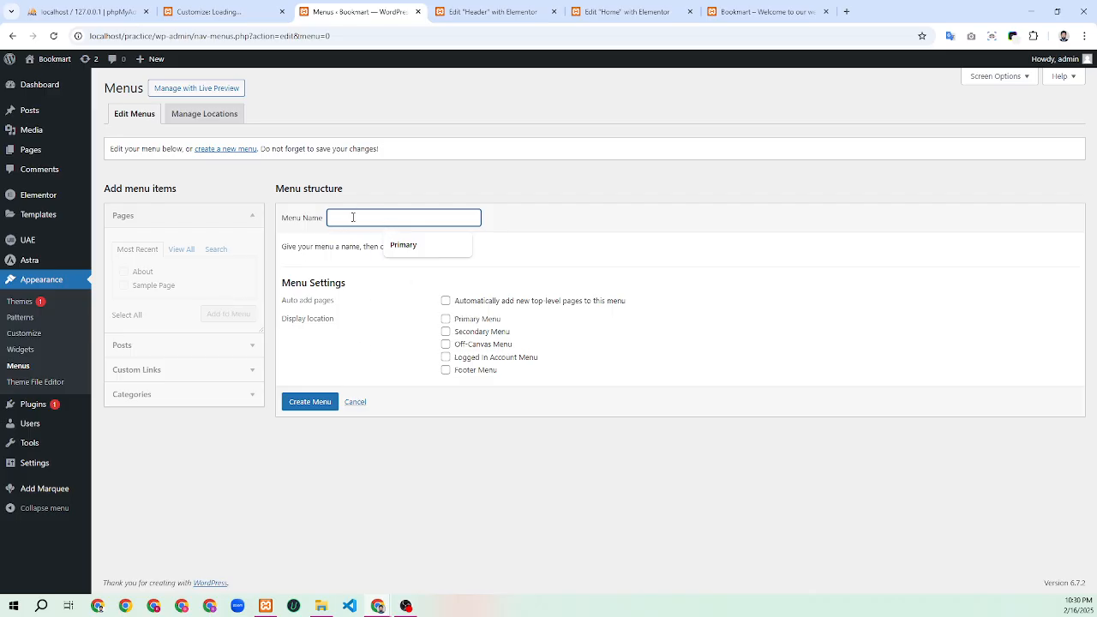
Create a menu named 'Footer', assign it to the Footer Menu location, and save it
text(Foote)
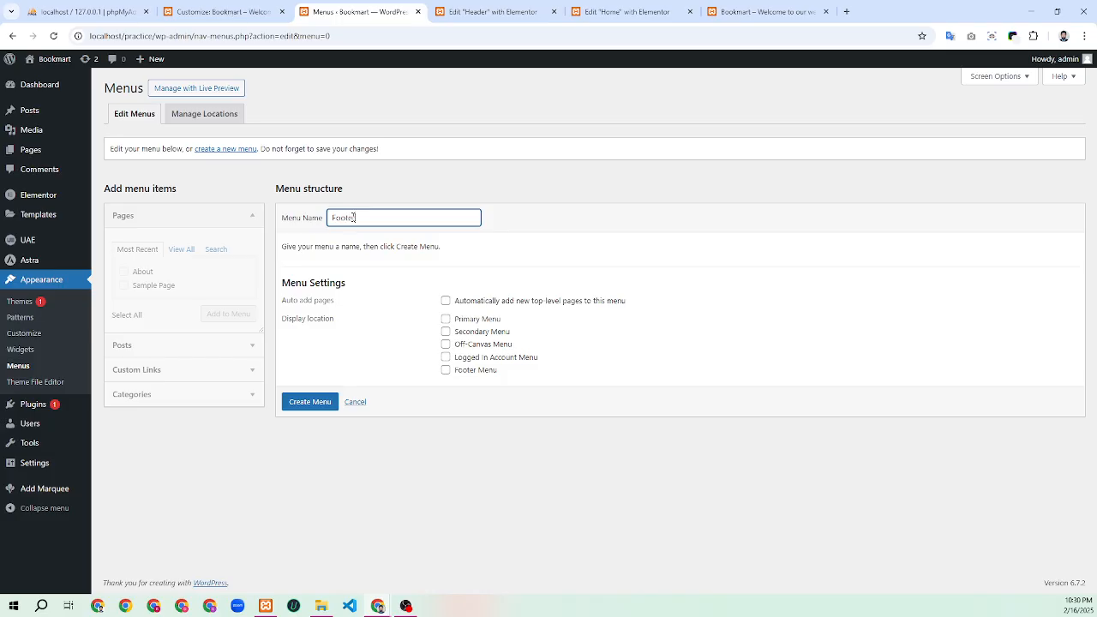
text(r)
click(323, 405)
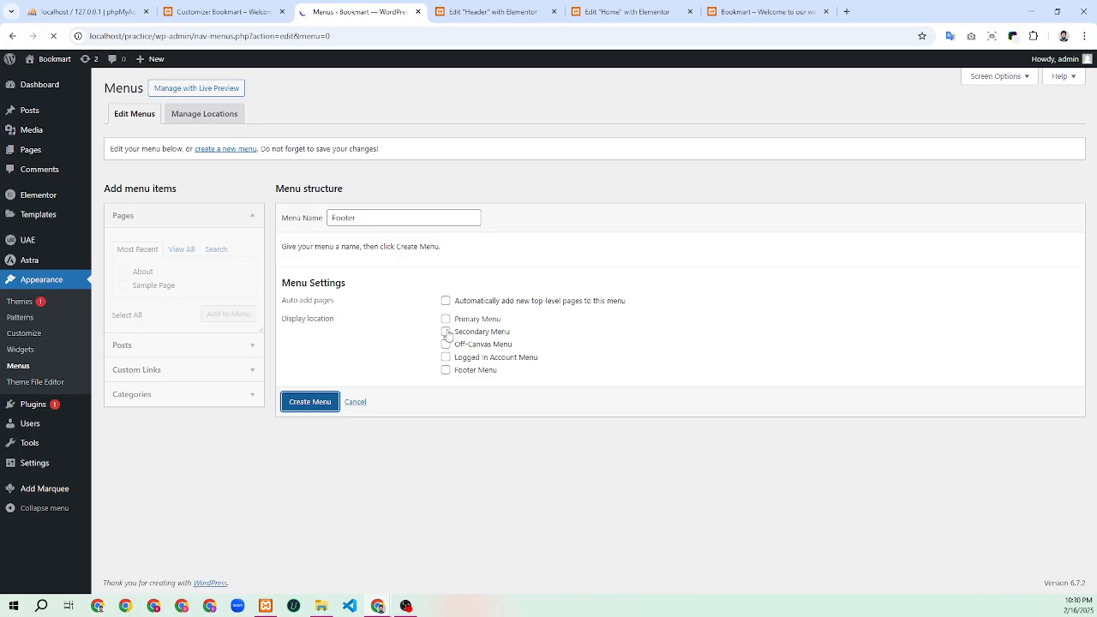
click(446, 386)
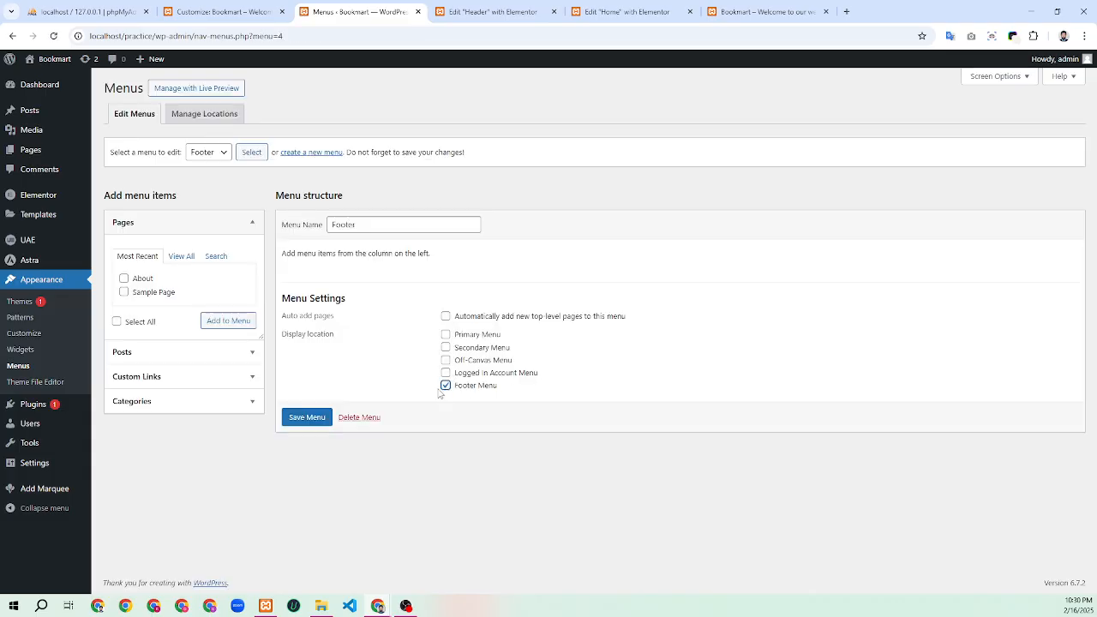
click(305, 418)
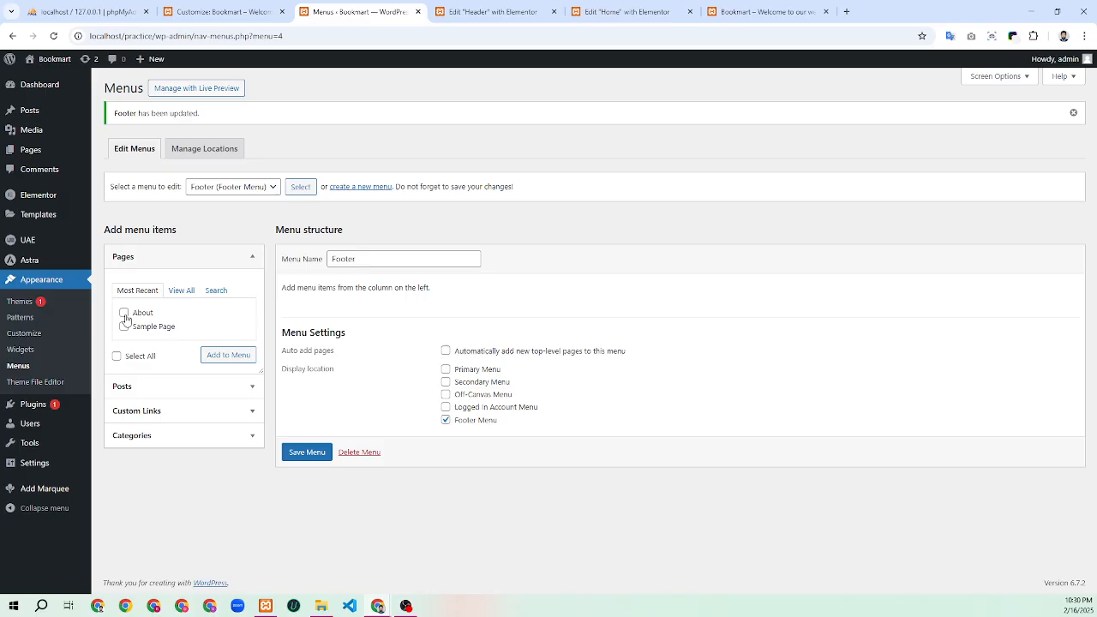
Add the Home, About and Sample Page pages to the Footer menu, then expand Custom Links
click(180, 292)
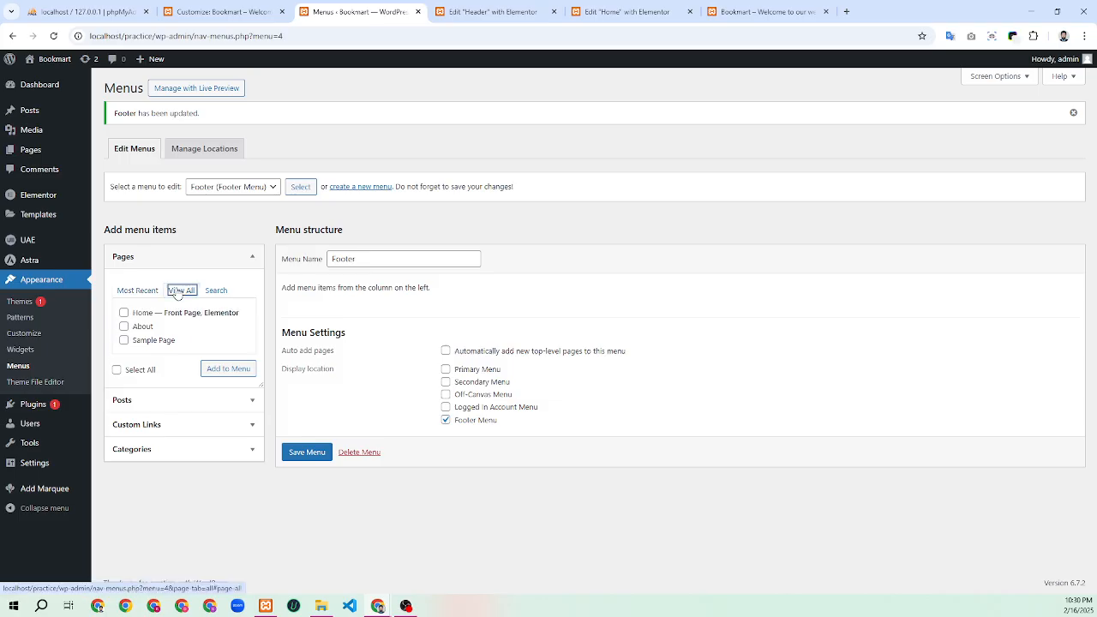
click(124, 313)
click(123, 326)
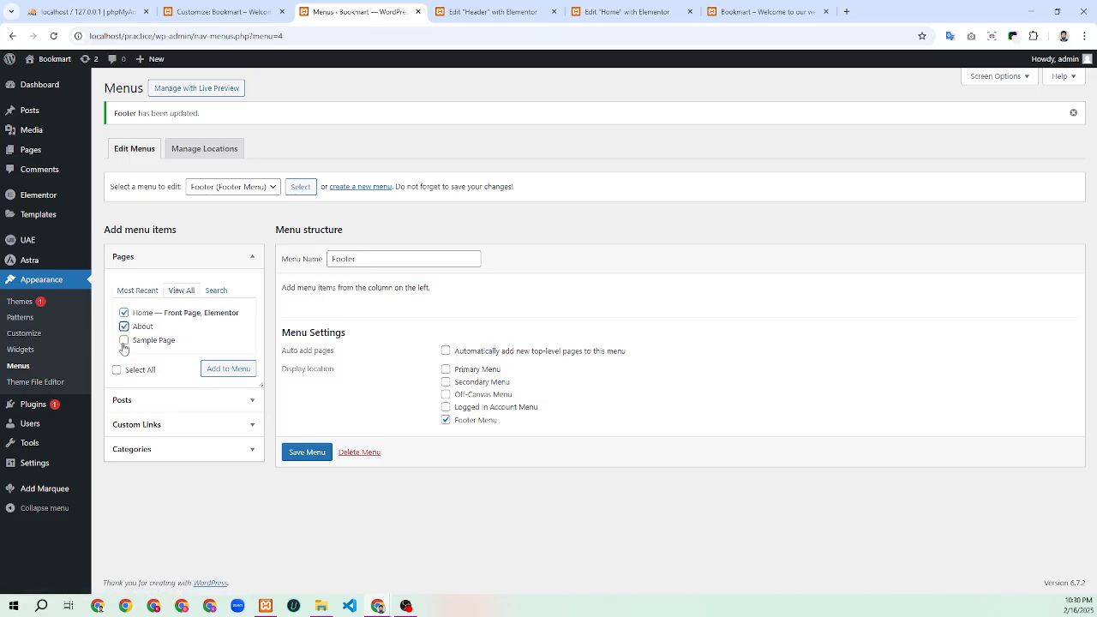
click(123, 341)
click(221, 376)
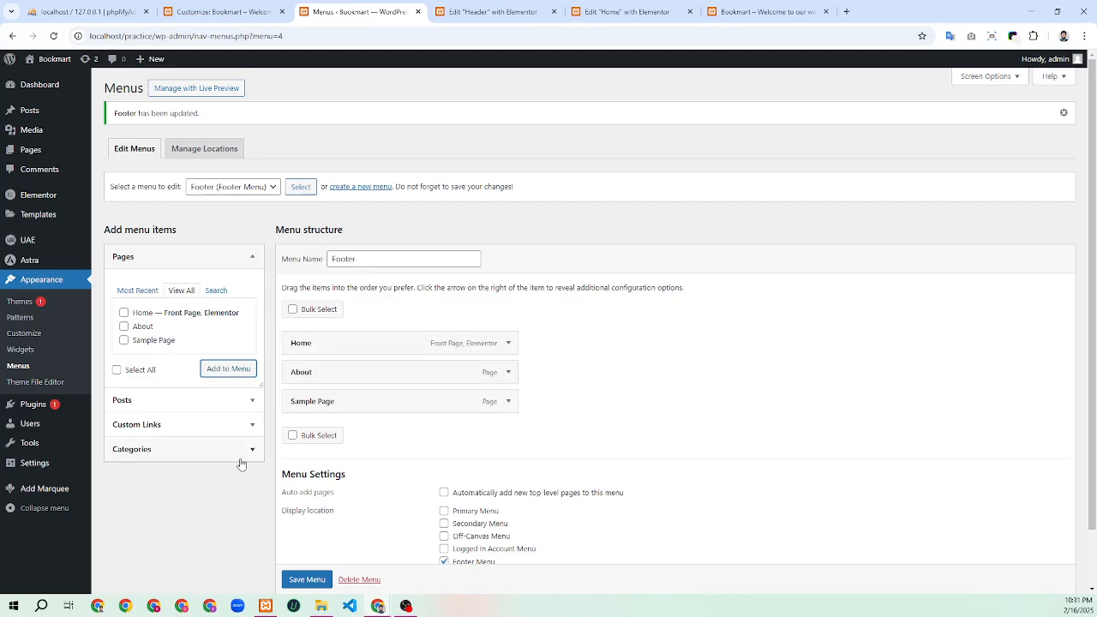
scroll(211, 428, down, 1)
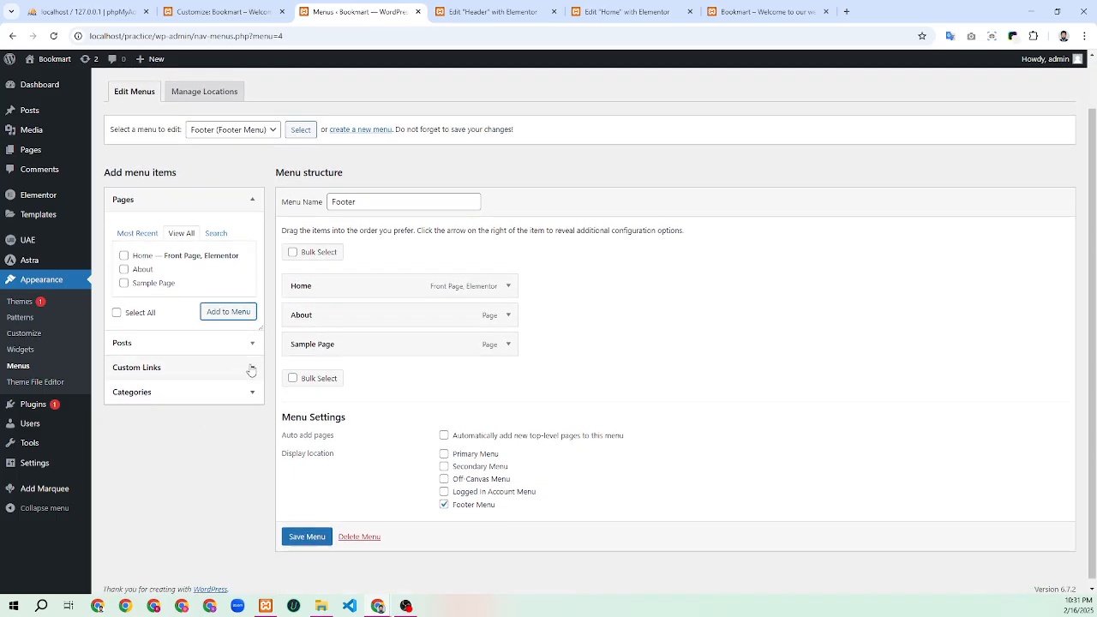
click(251, 369)
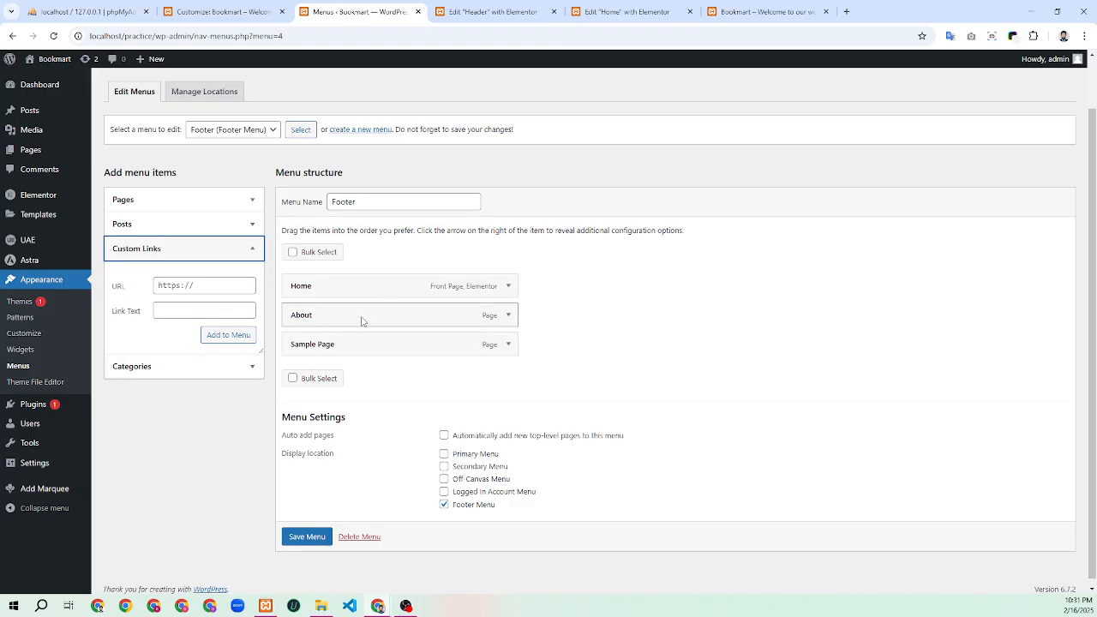
Add a 'Privacy Policy' custom link pointing to # to the menu
click(178, 310)
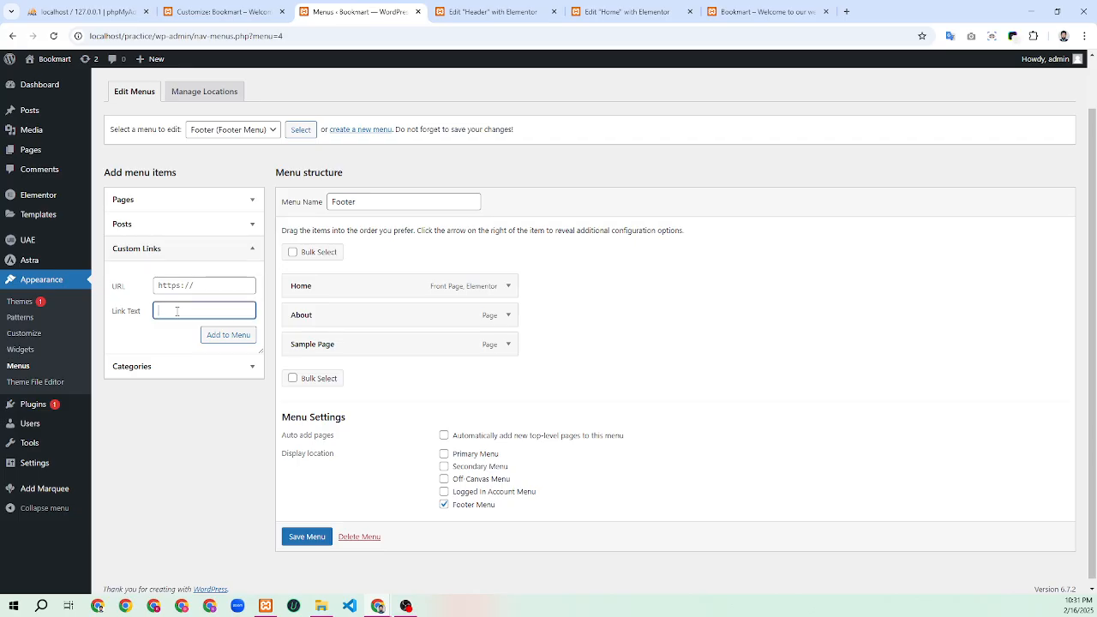
text(Privacy policy)
click(190, 309)
key(BackSpace)
text(P)
drag(202, 309, 143, 321)
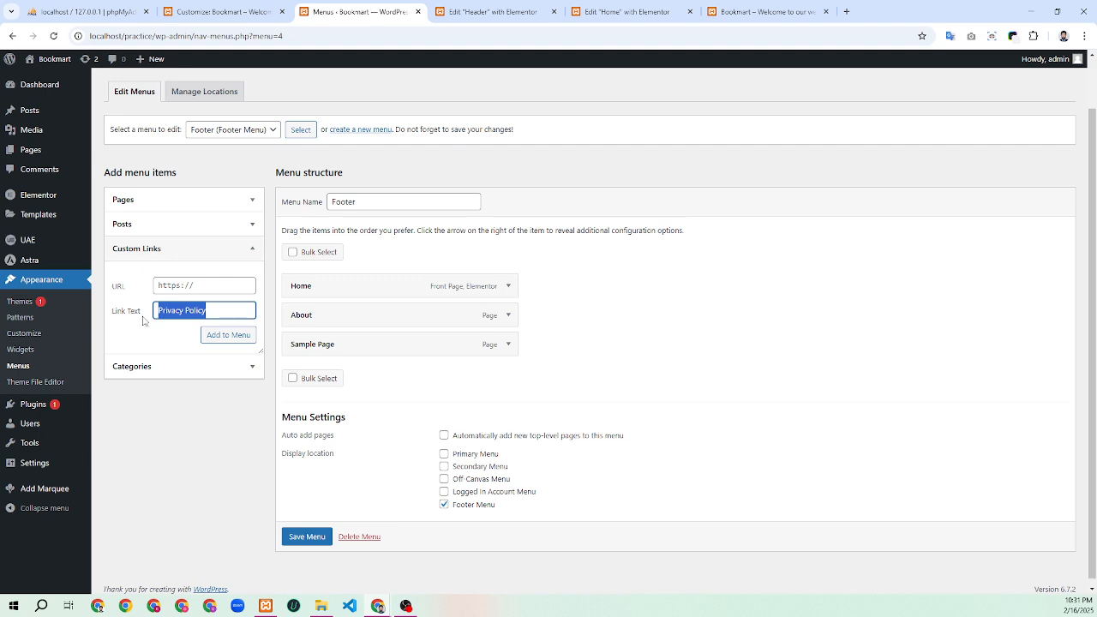
click(176, 285)
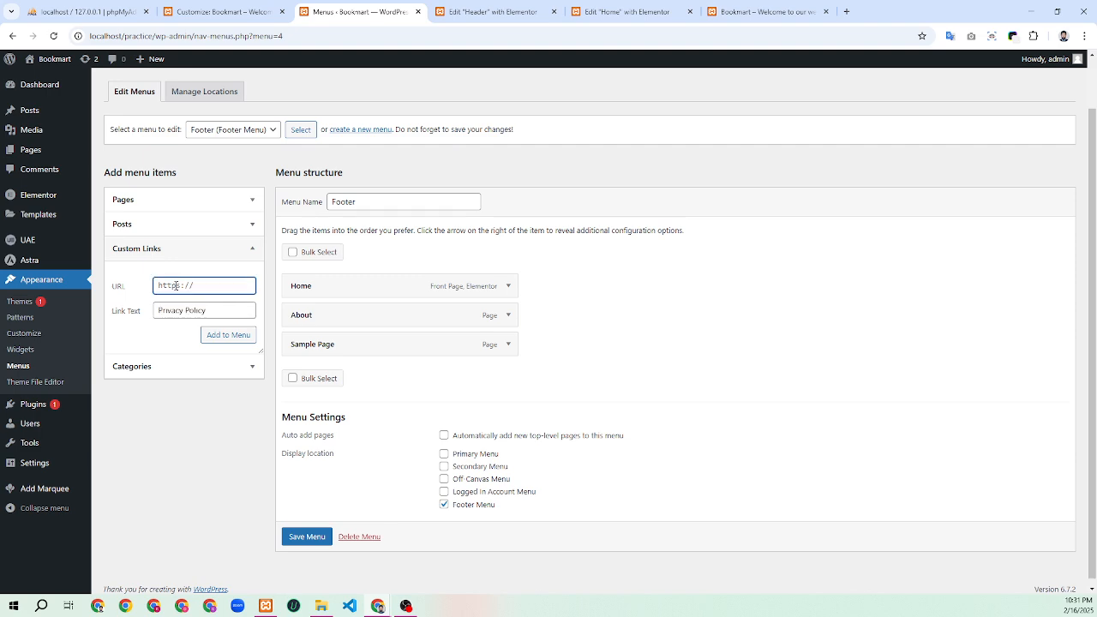
text(#)
click(216, 337)
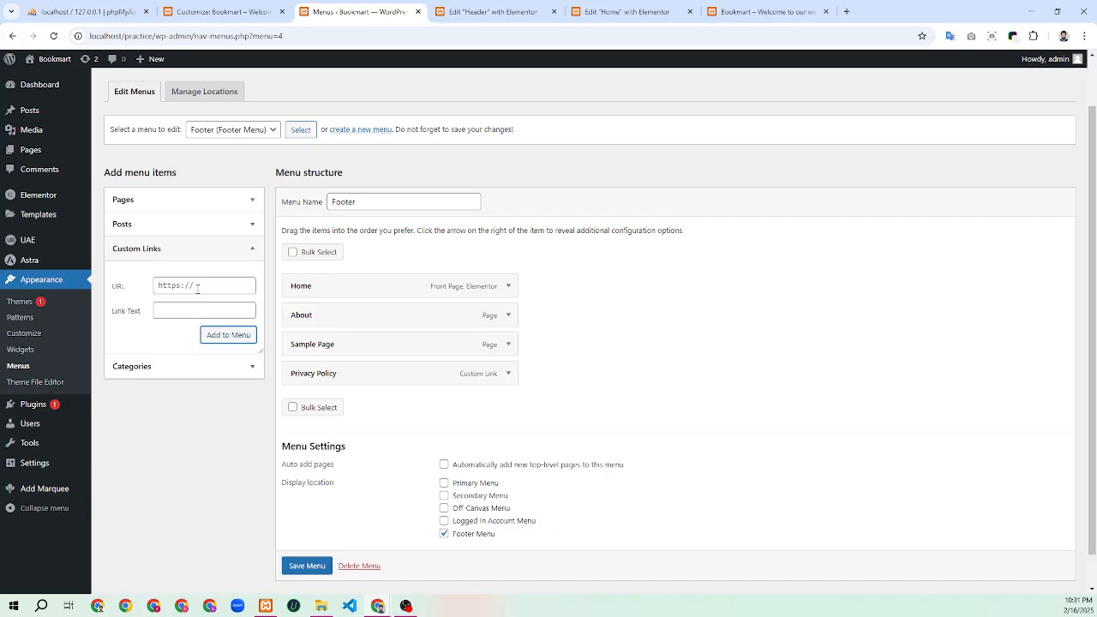
Add 'Refund Policy' and 'Other' custom links, both pointing to #
click(181, 302)
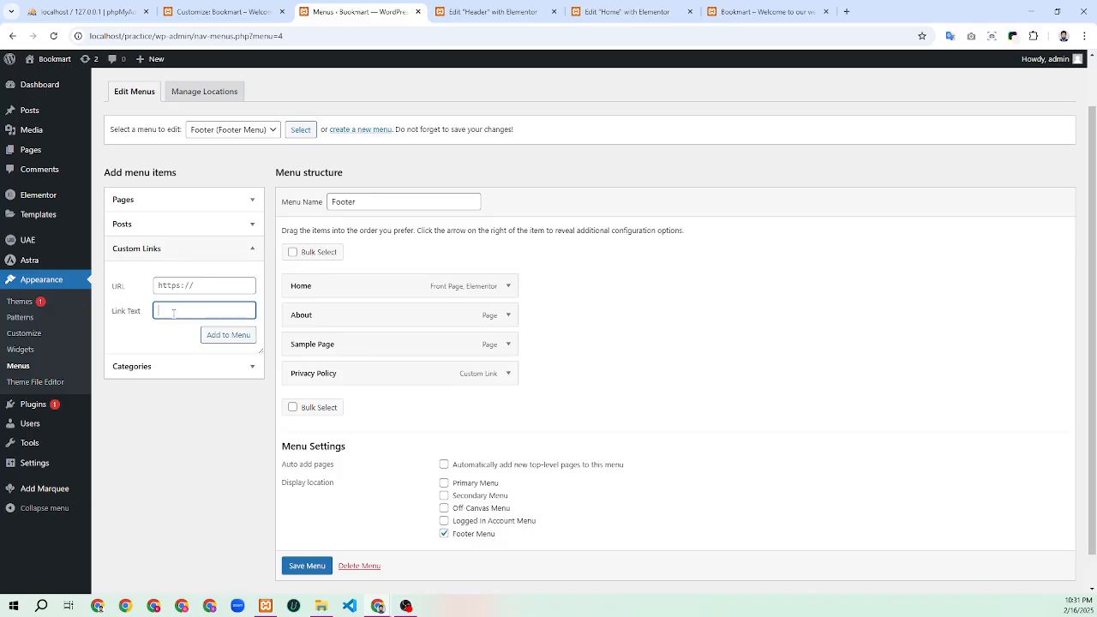
text(Refund Policy)
click(174, 288)
text(#)
click(226, 340)
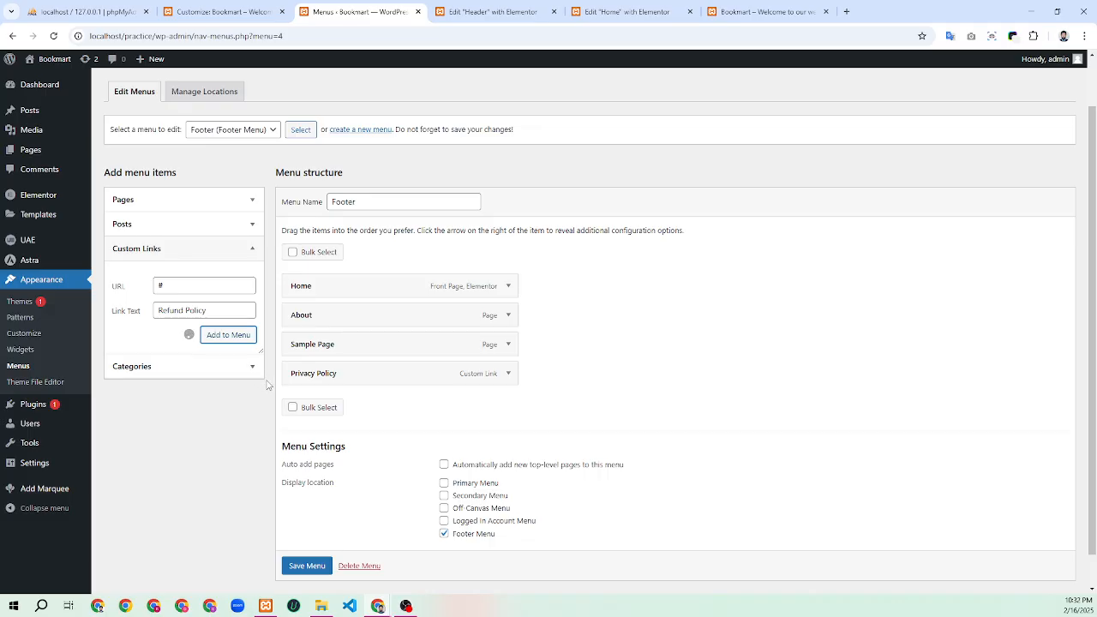
click(184, 311)
text(Other)
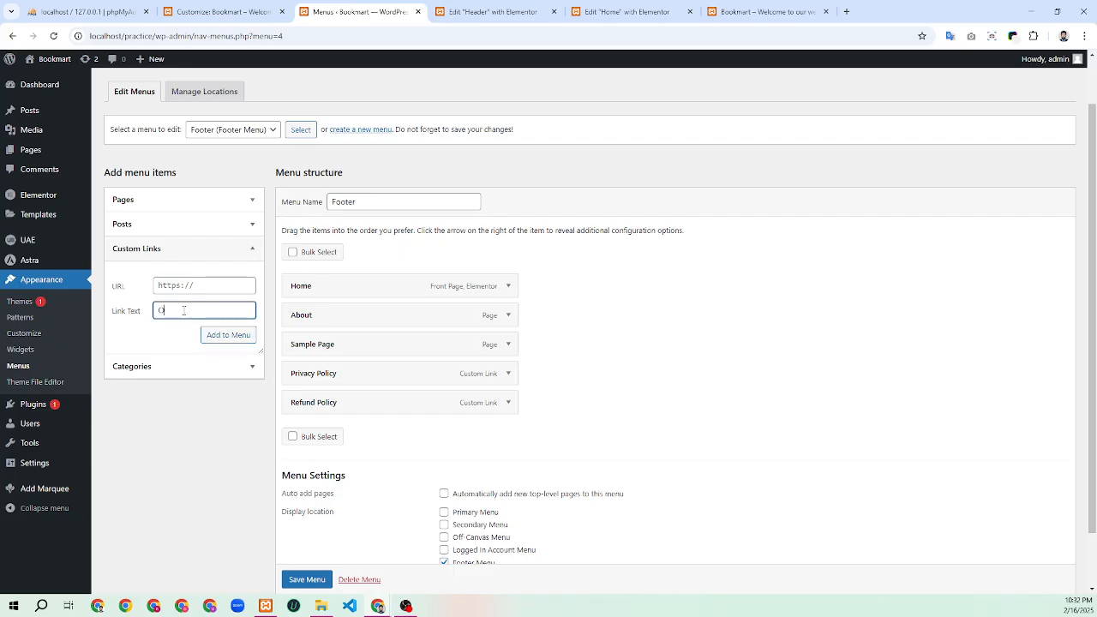
click(186, 285)
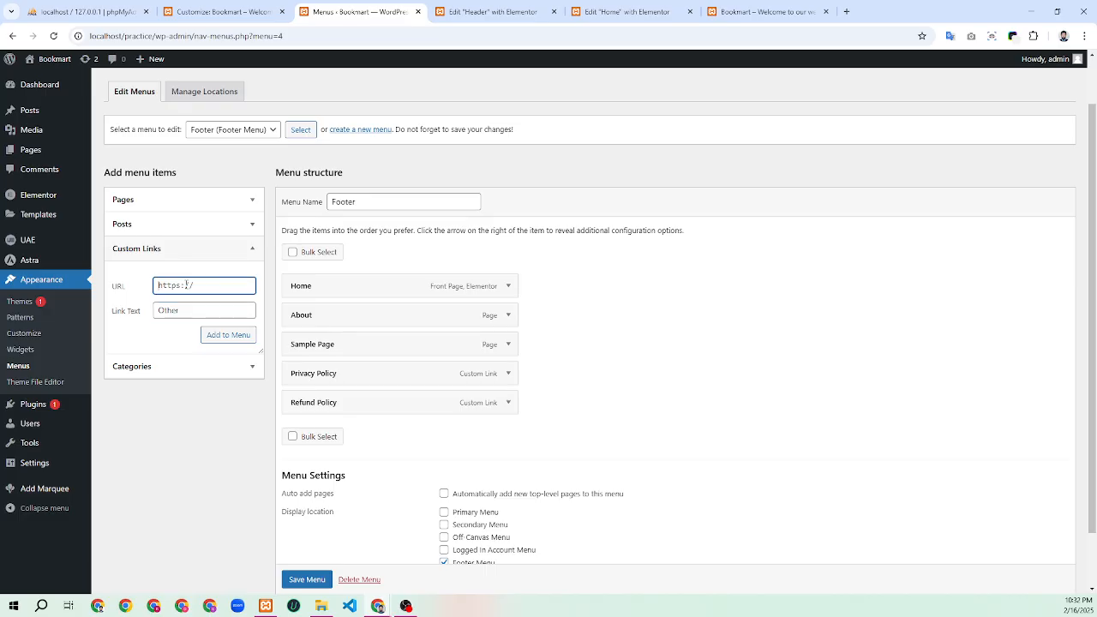
key(ctrl+a)
text(#)
click(217, 336)
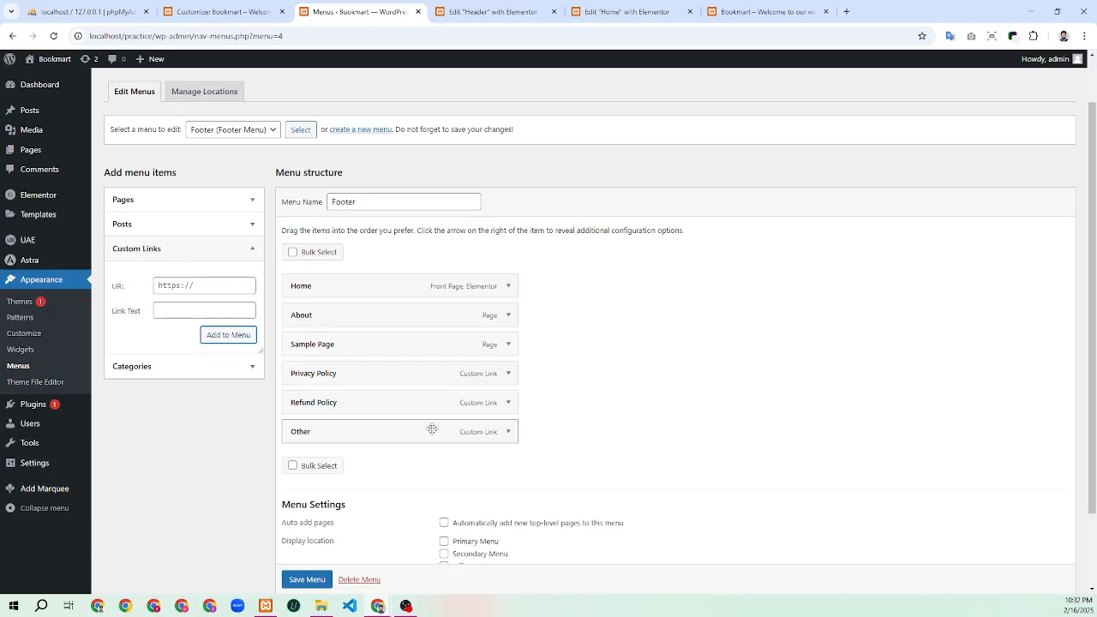
drag(369, 202, 329, 203)
Rename the menu to 'Header', change its Footer Menu location setting, and save it
scroll(334, 454, down, 2)
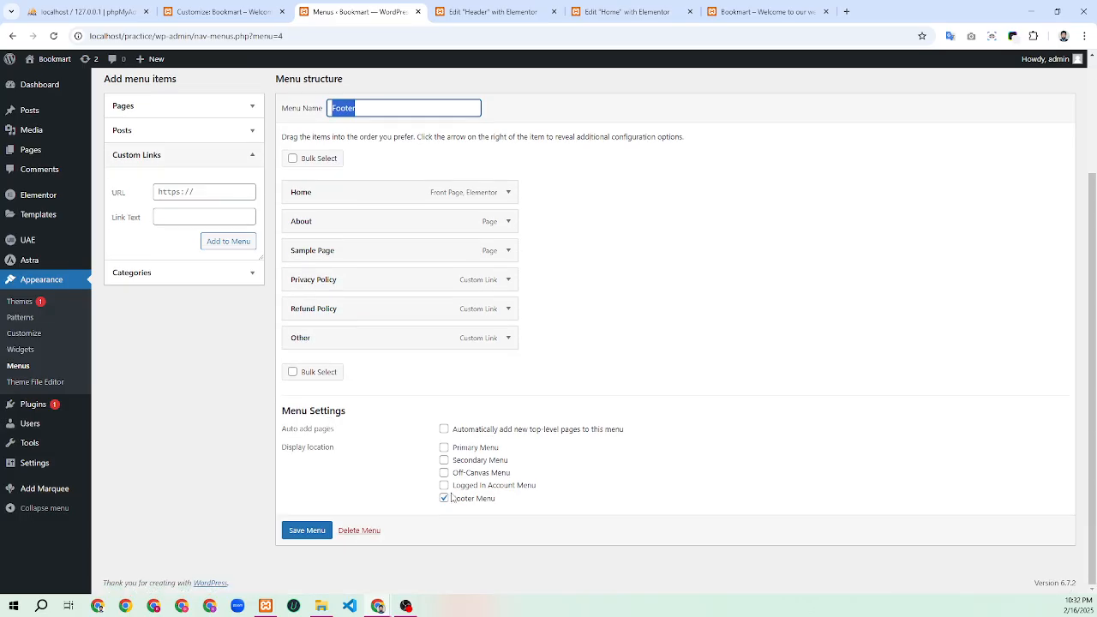
click(443, 498)
scroll(463, 420, up, 1)
scroll(464, 419, up, 2)
drag(365, 257, 329, 261)
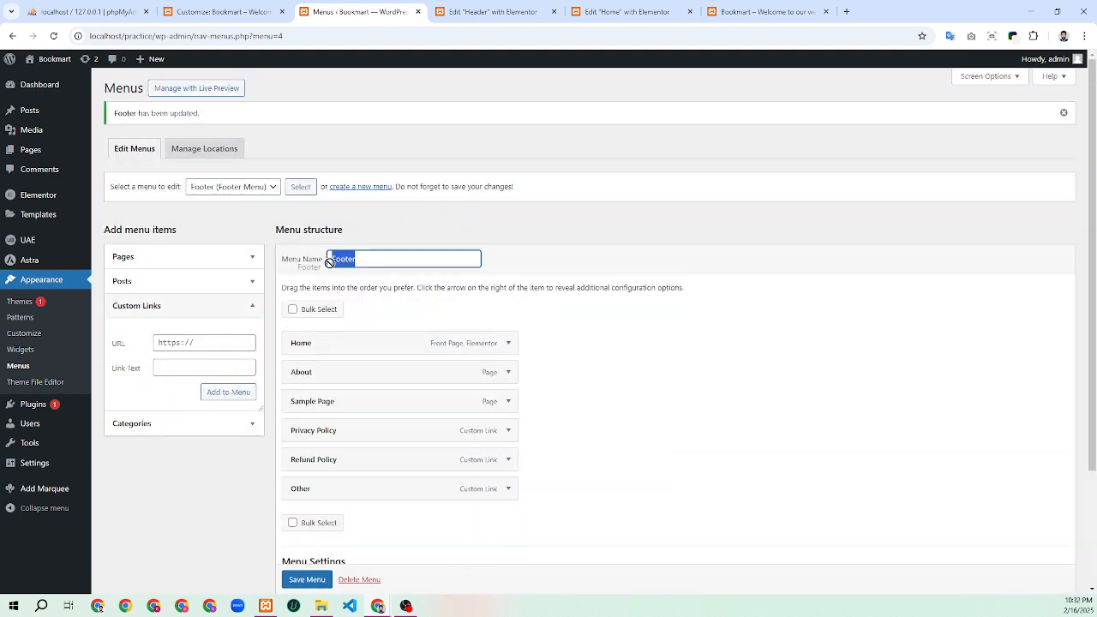
text(Header)
scroll(347, 261, down, 2)
click(308, 529)
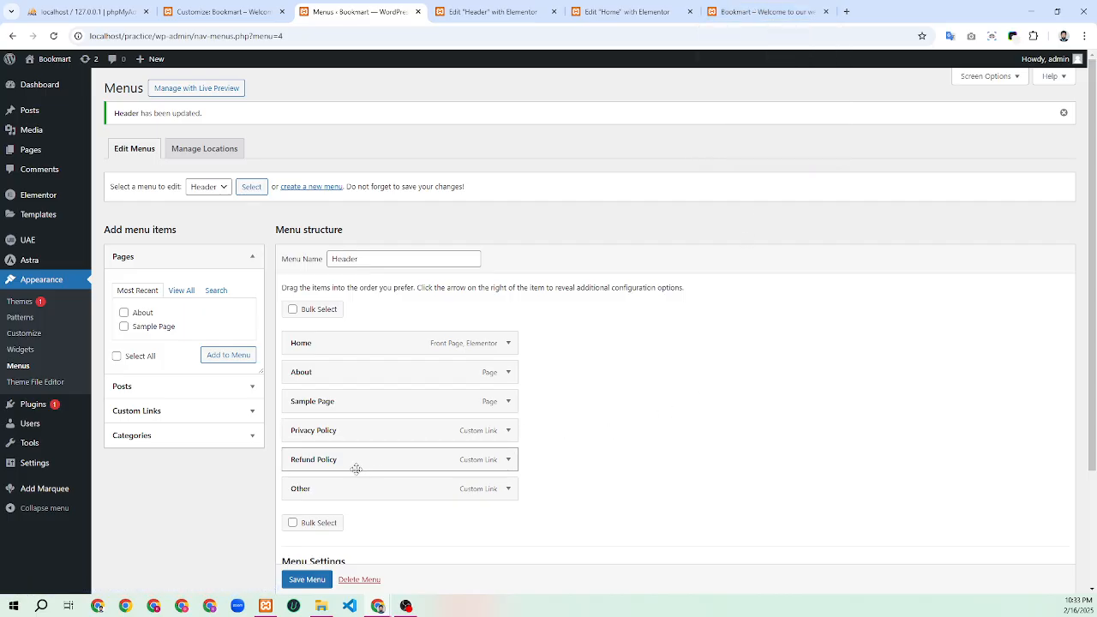
Nest Refund Policy and Privacy Policy as sub-items under Other, then save the menu
drag(355, 466, 377, 490)
drag(360, 434, 403, 499)
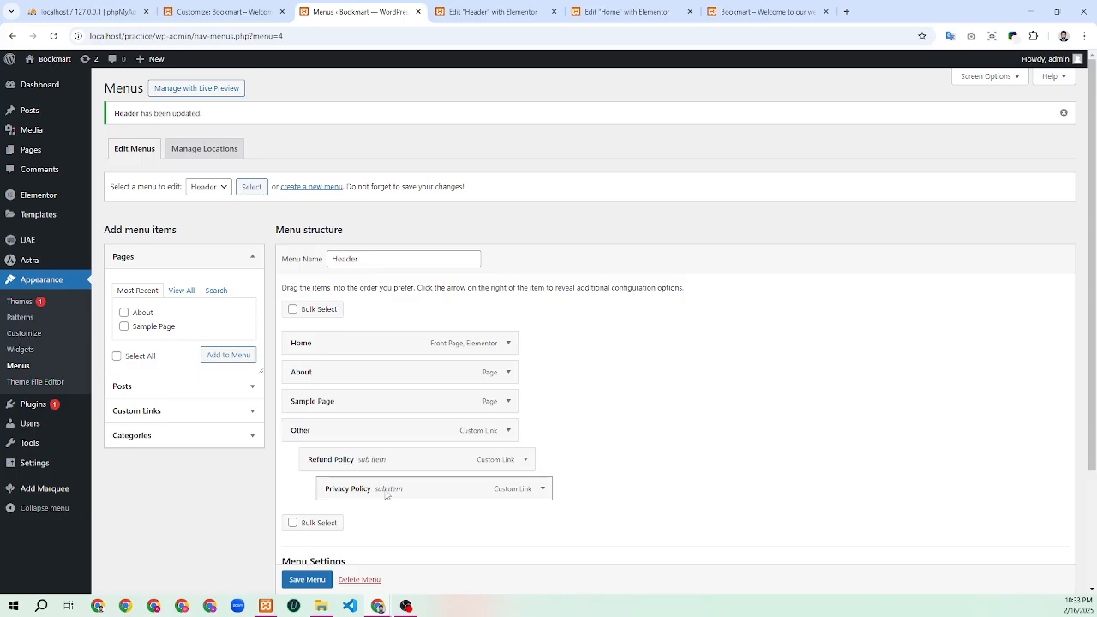
drag(386, 495, 370, 491)
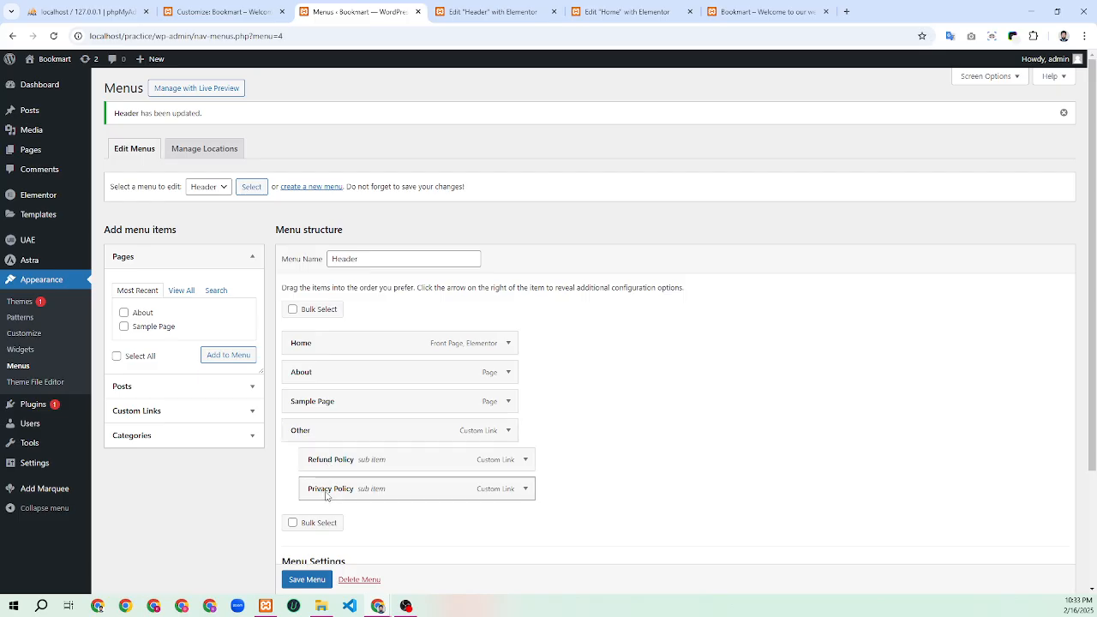
click(293, 582)
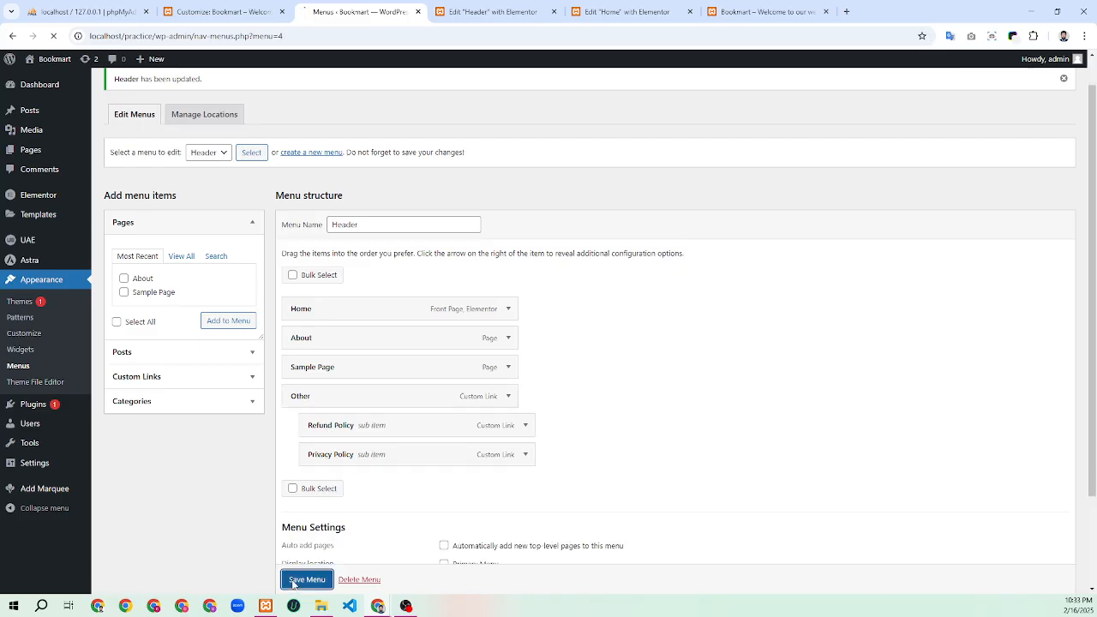
click(493, 11)
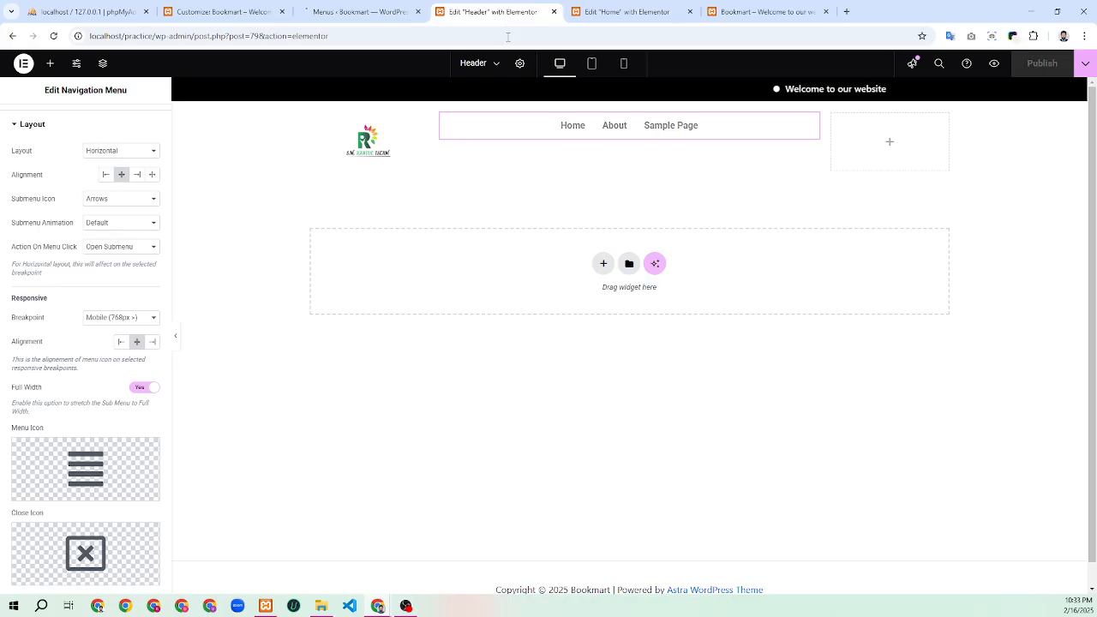
Reload the Elementor Header editor so it picks up the updated Header menu
click(53, 38)
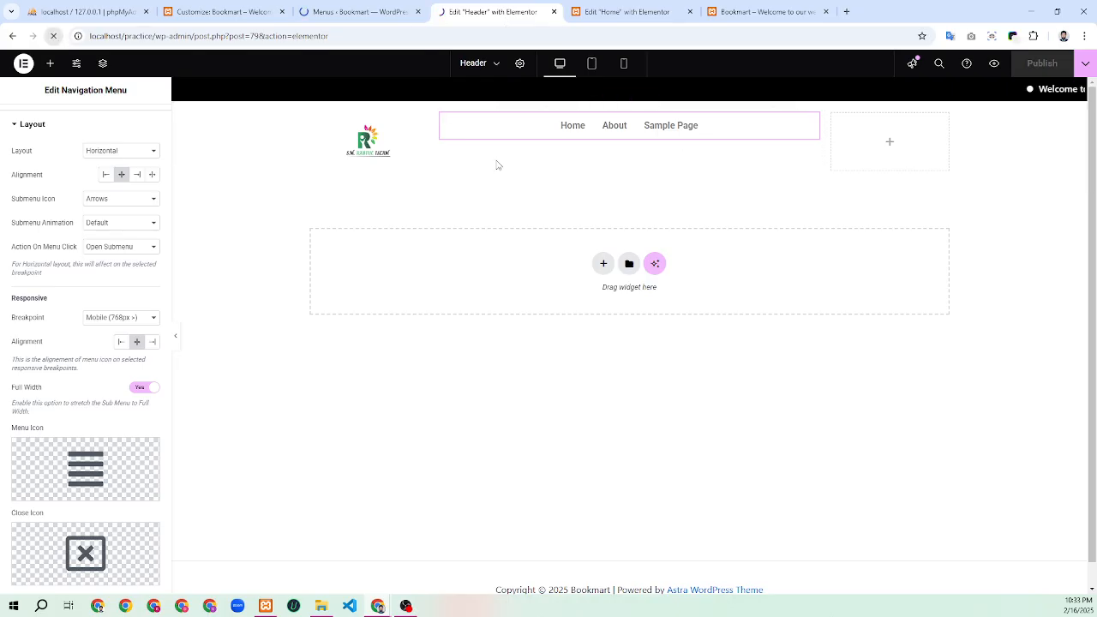
click(348, 13)
click(490, 11)
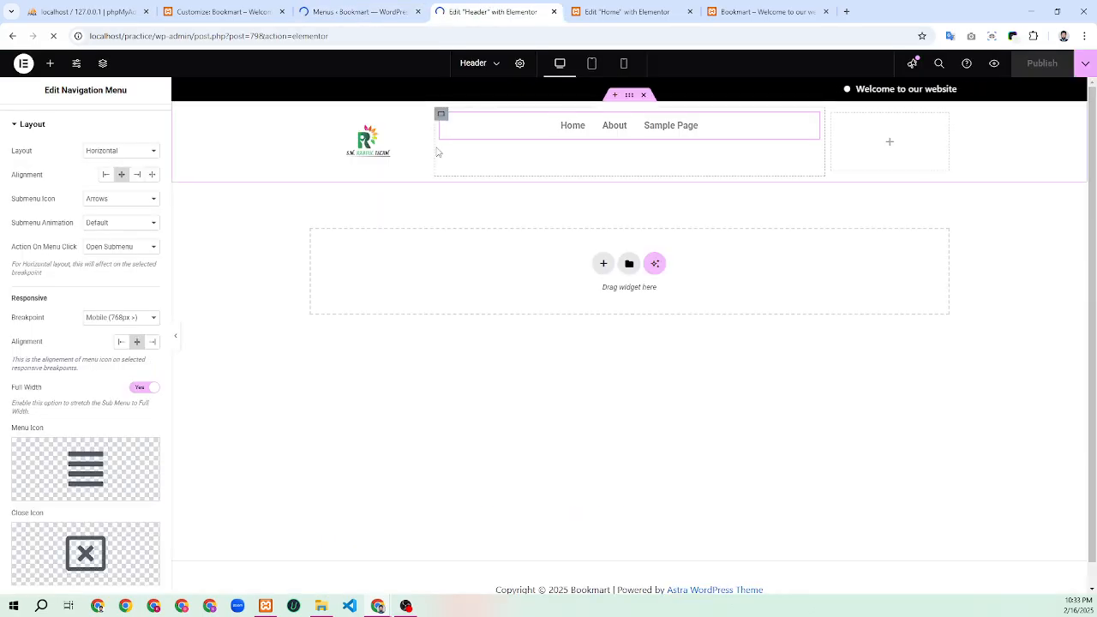
click(357, 13)
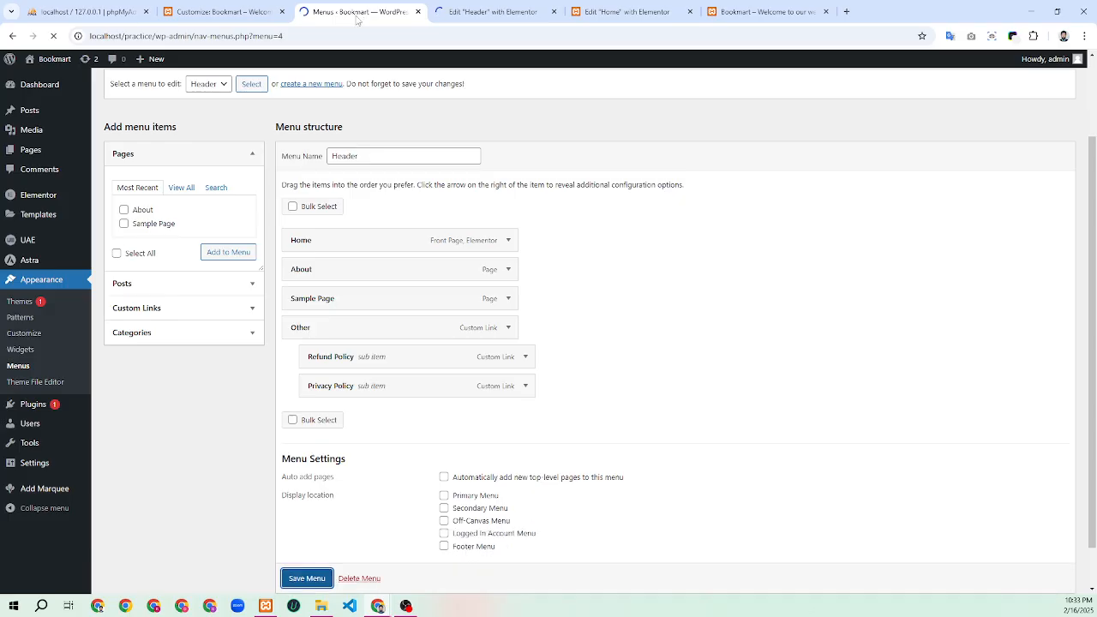
click(485, 10)
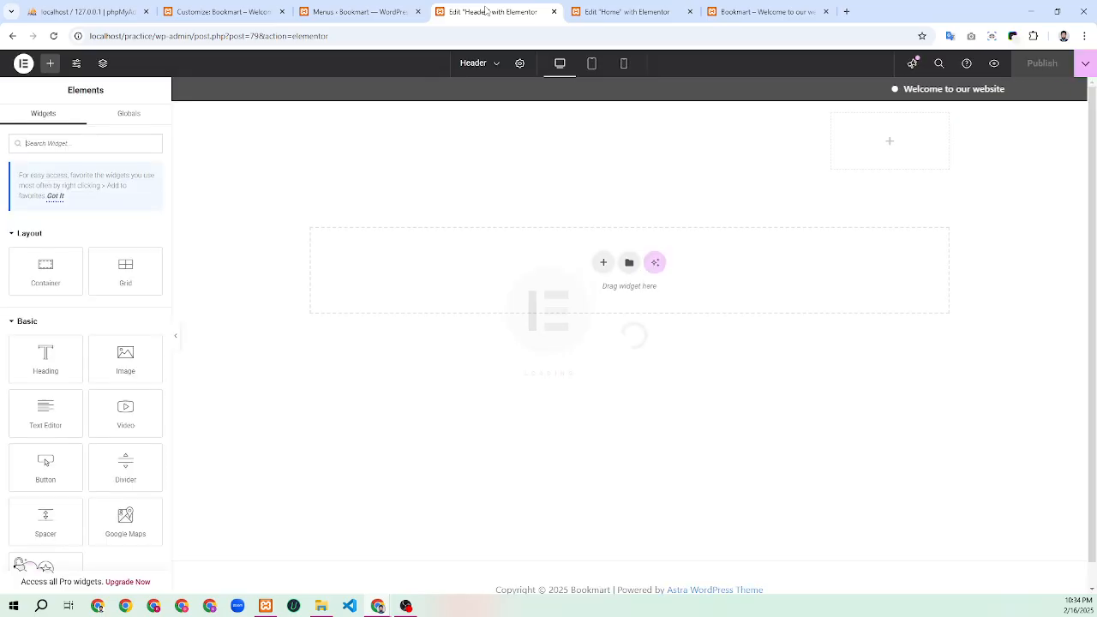
Set the navigation widget's Menu to Header, so Other and its dropdown appear
click(812, 121)
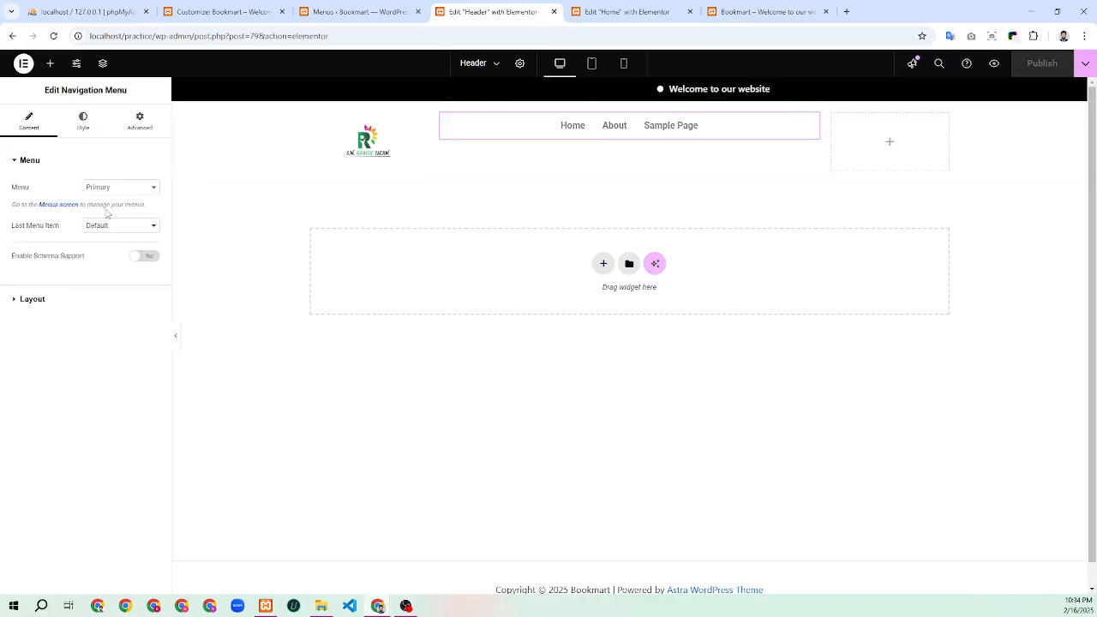
click(126, 188)
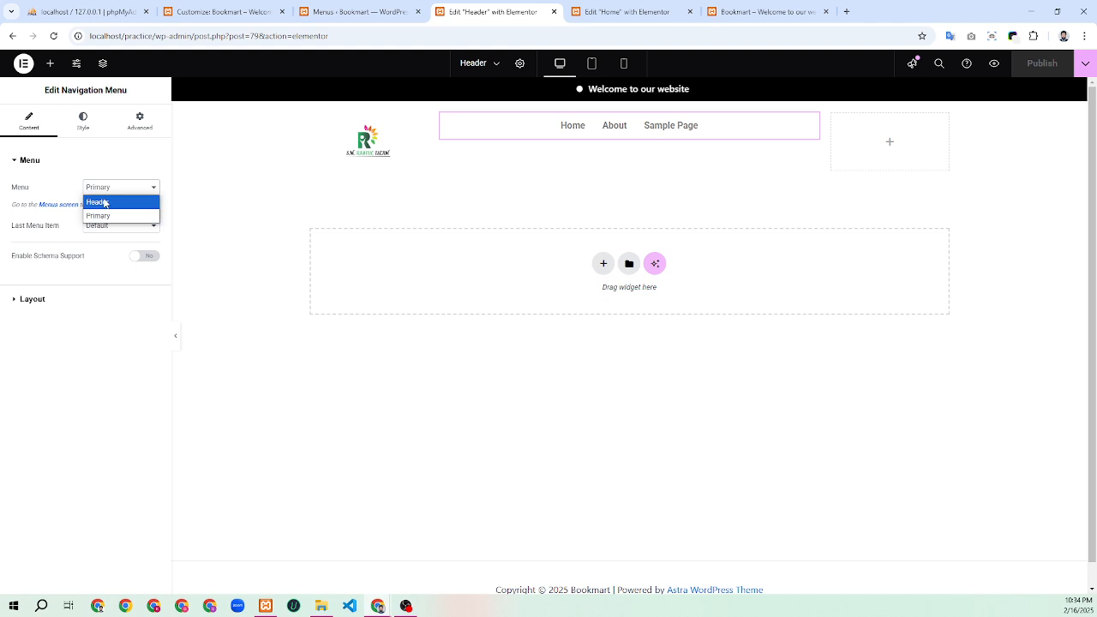
click(104, 203)
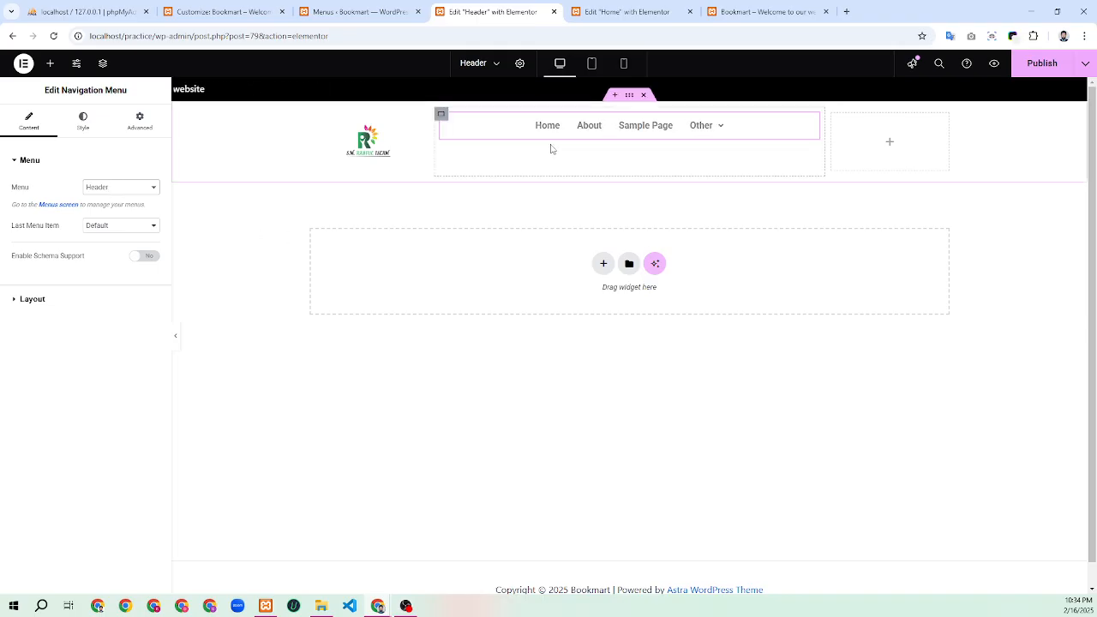
mouse_move(708, 135)
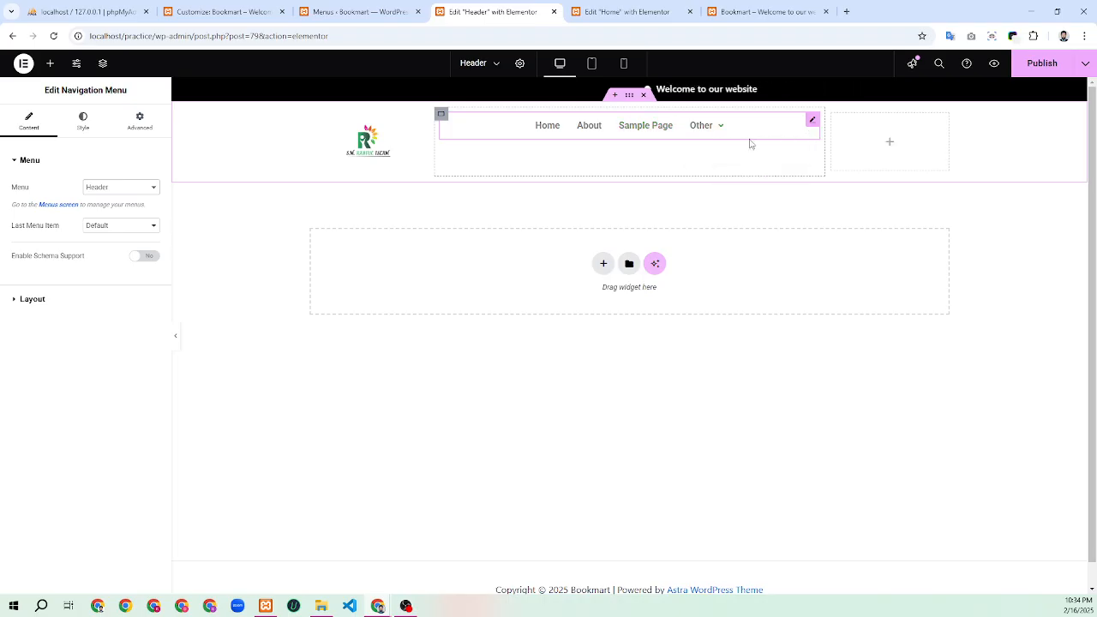
click(86, 130)
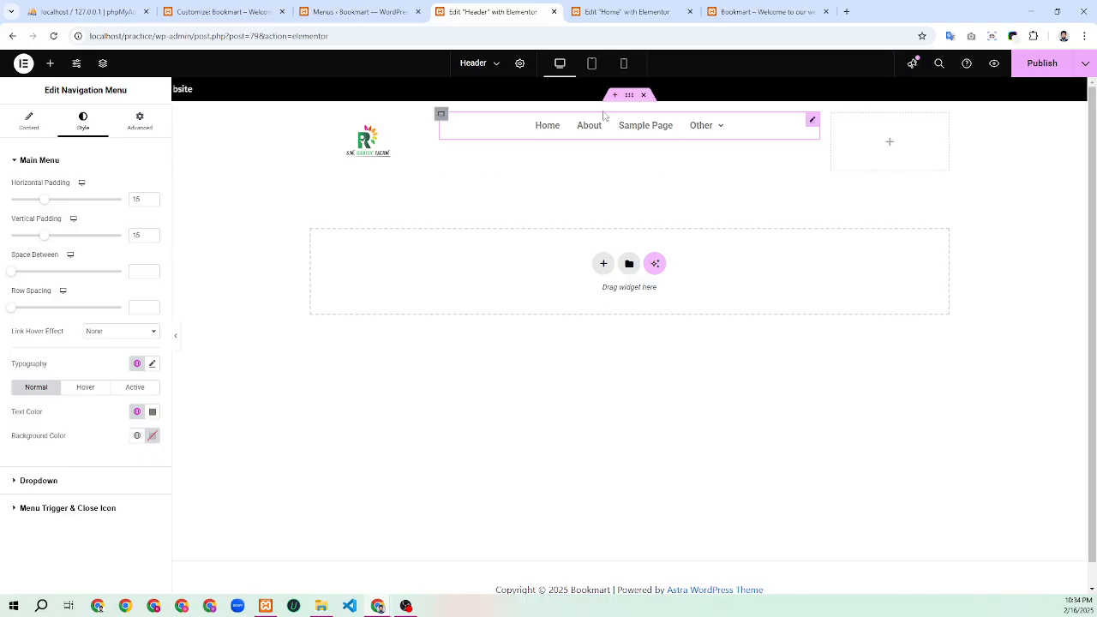
Raise the menu items' horizontal padding to 20
click(153, 197)
click(153, 197)
click(153, 197)
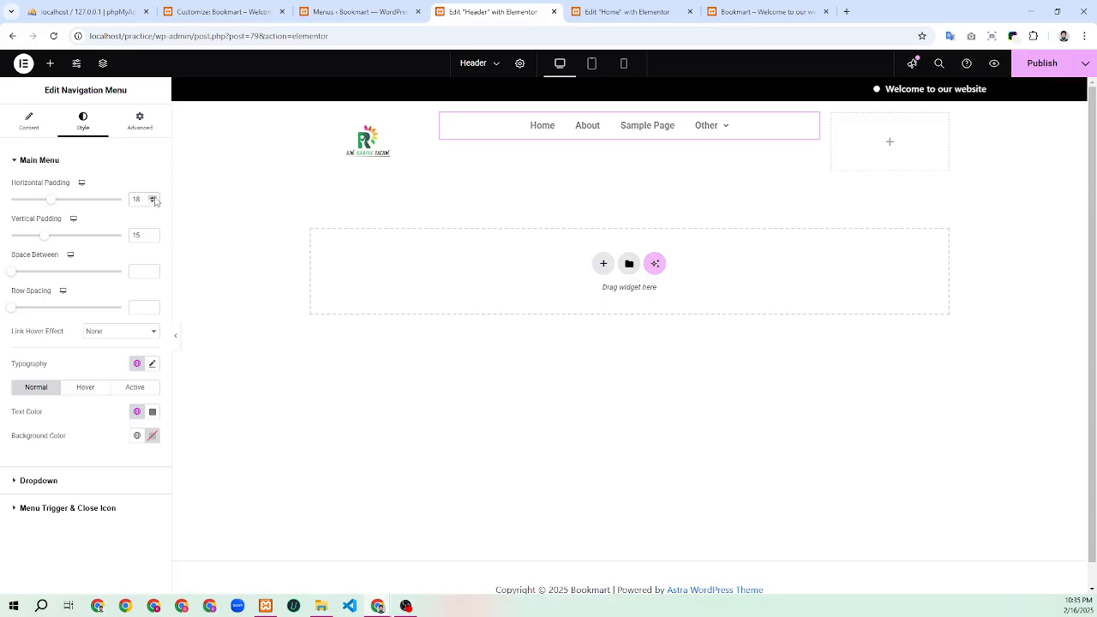
click(152, 197)
click(152, 198)
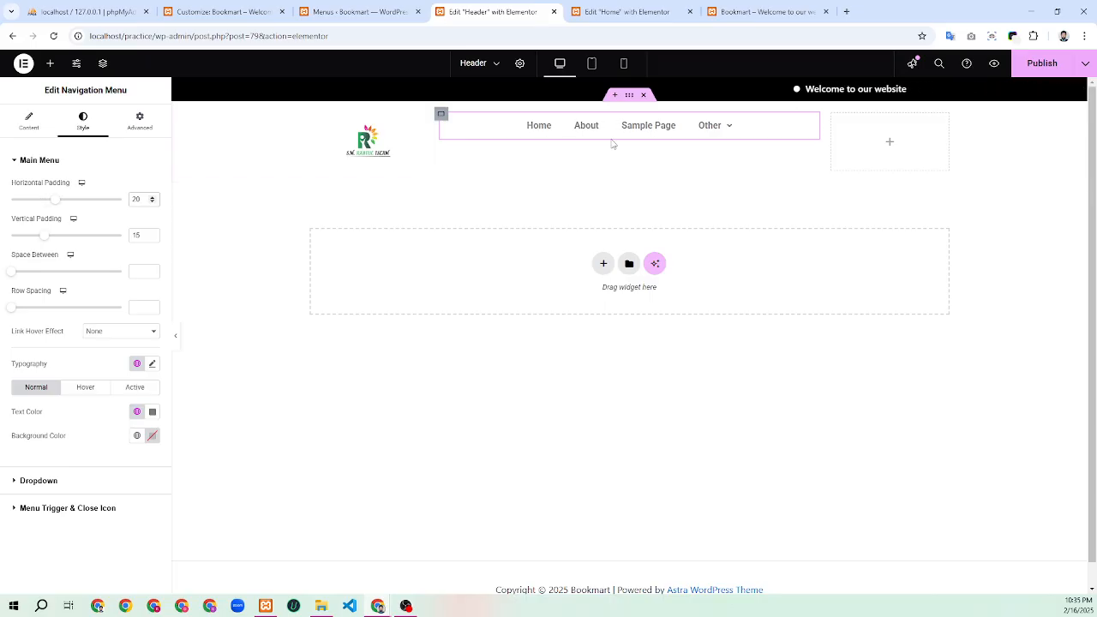
Set the vertical padding to 20 and the space between items to 5
click(152, 234)
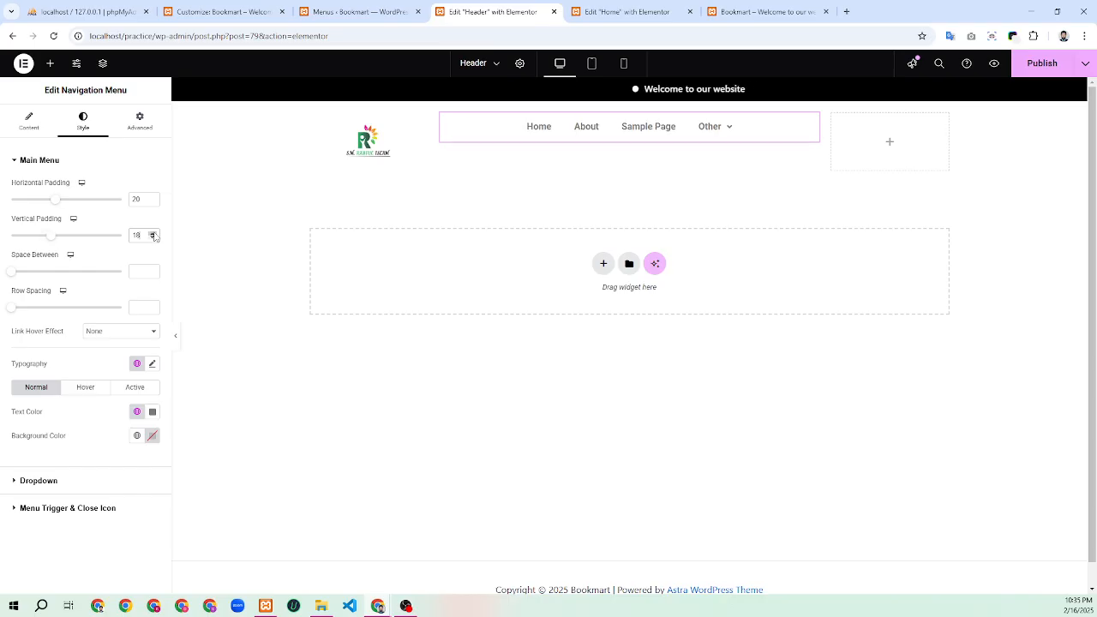
click(153, 234)
click(153, 234)
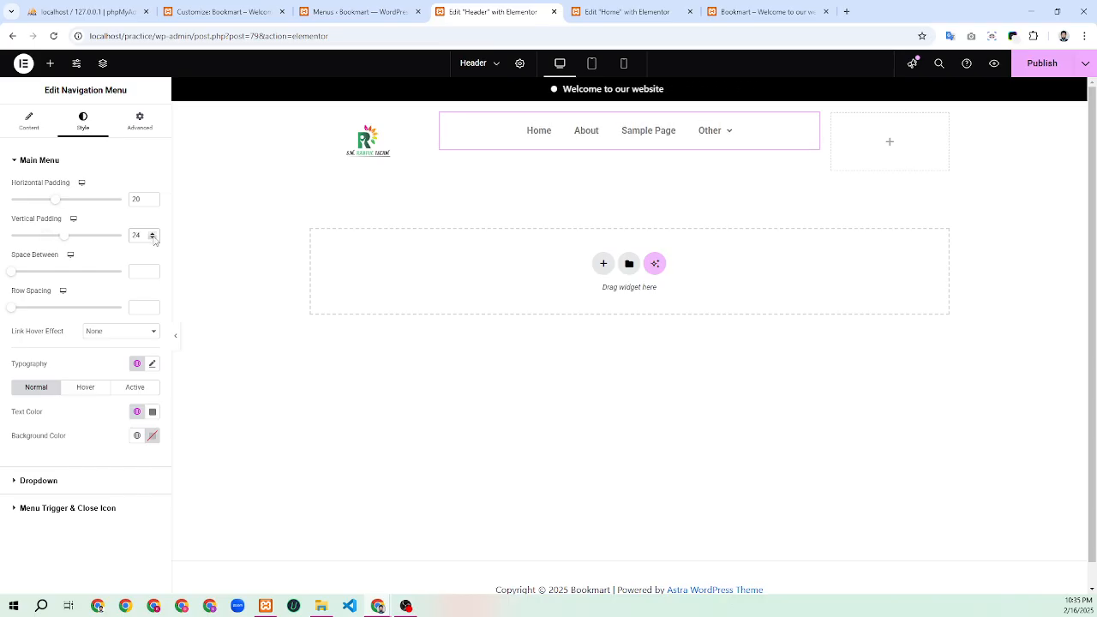
click(152, 238)
click(153, 238)
click(153, 238)
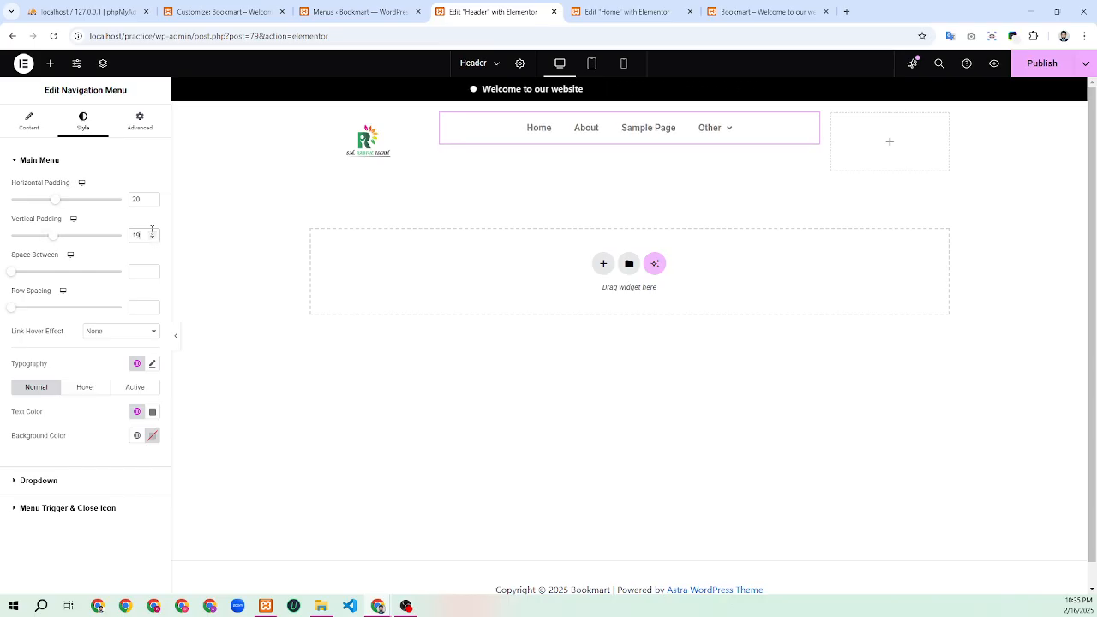
click(153, 233)
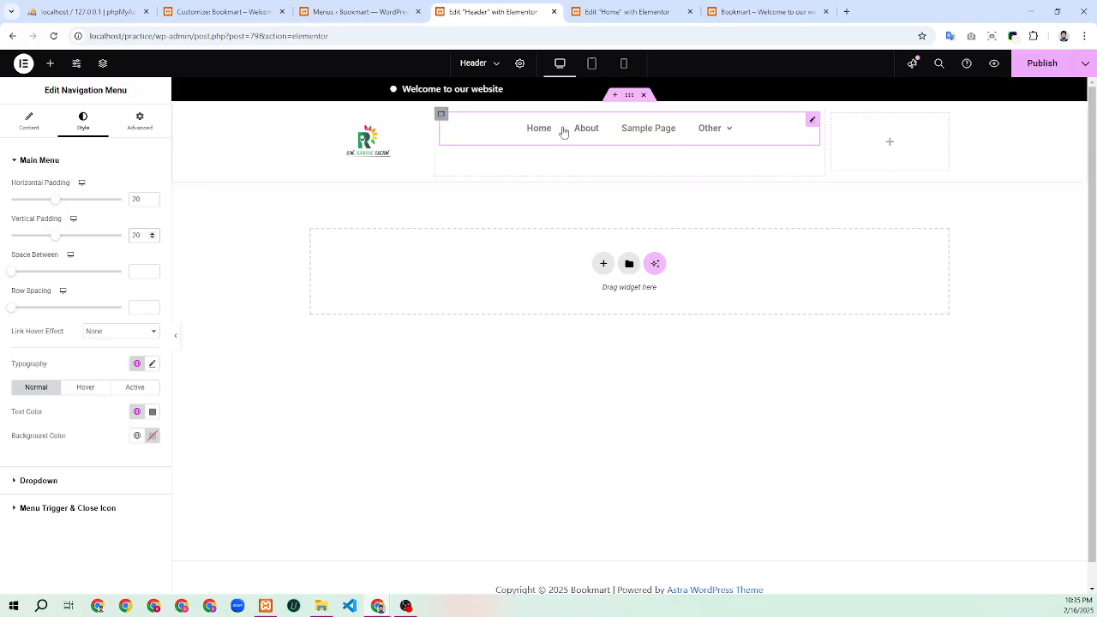
click(153, 270)
click(152, 270)
click(152, 270)
click(152, 270)
click(153, 269)
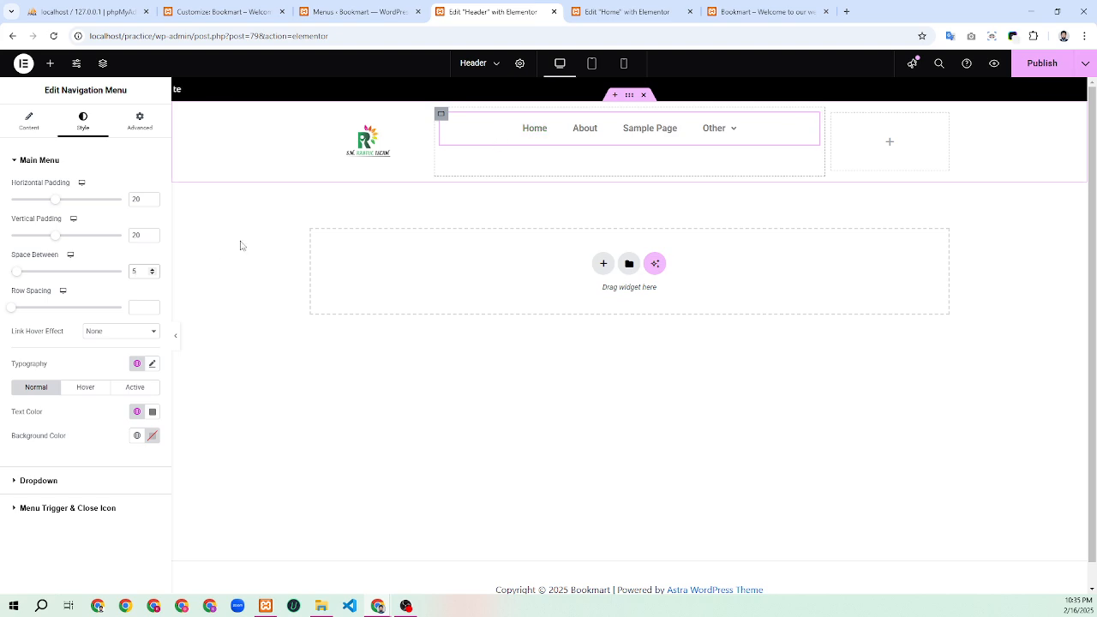
click(131, 331)
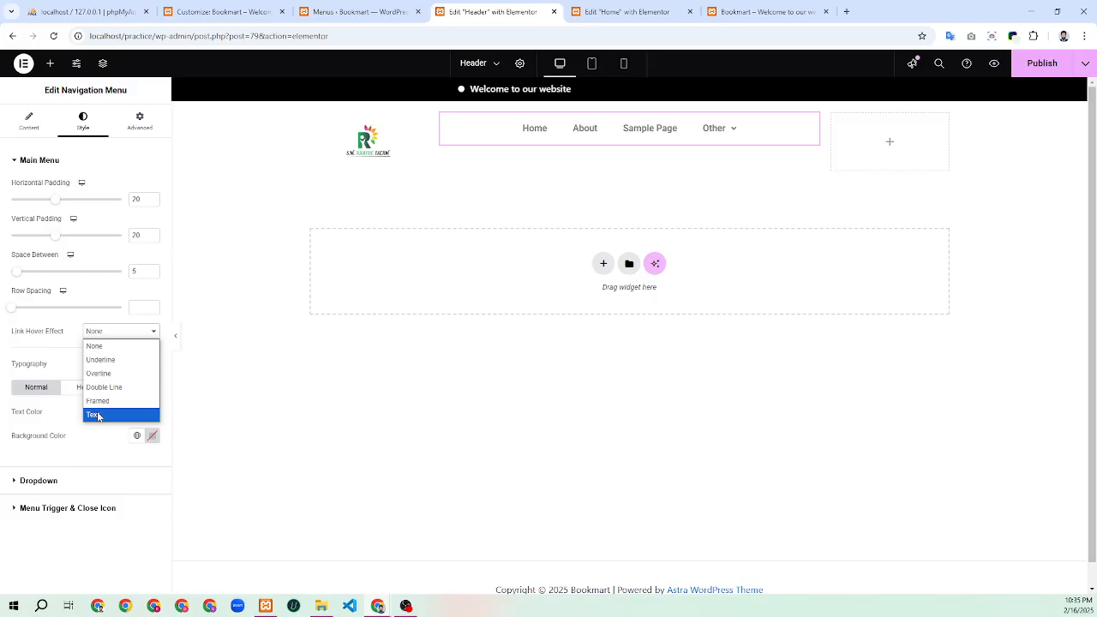
Try the Framed link hover effect, then switch to Underline with Fade animation
click(125, 398)
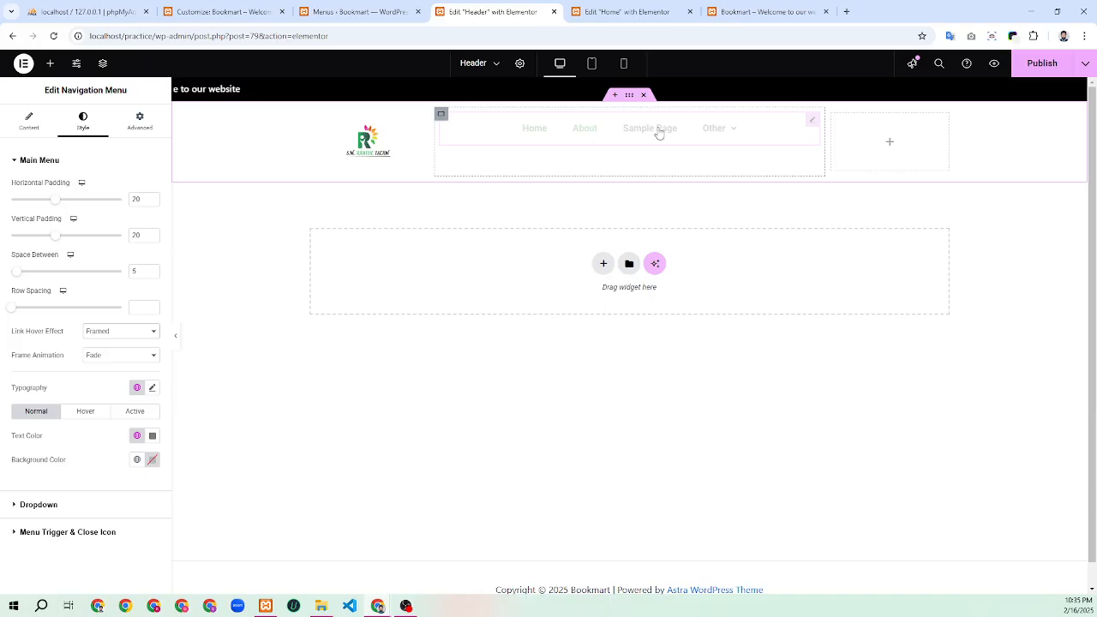
mouse_move(727, 127)
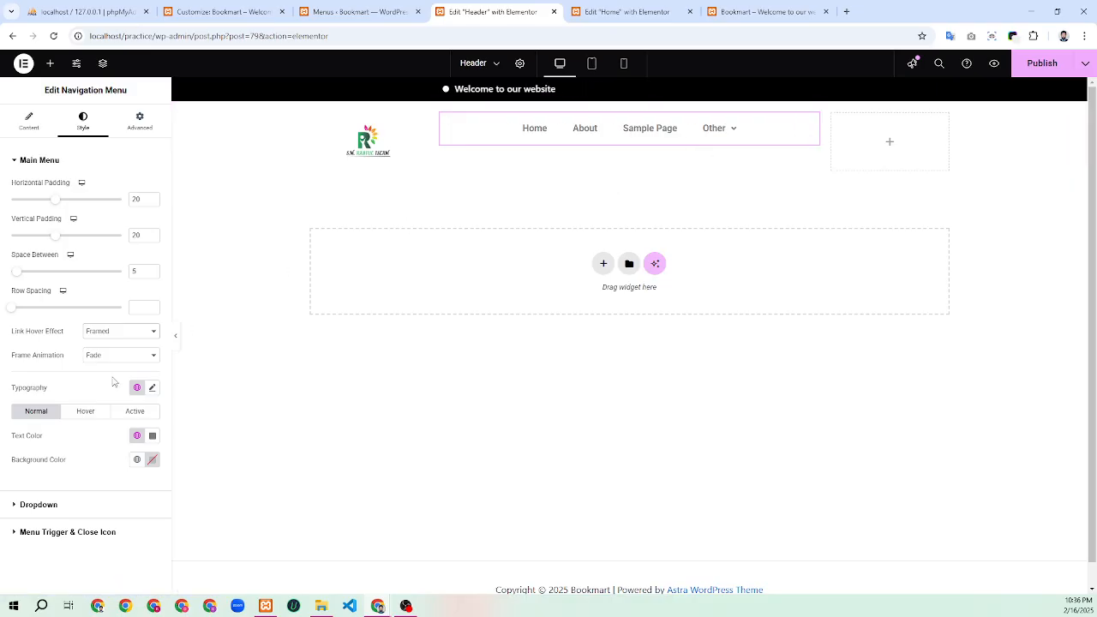
click(127, 334)
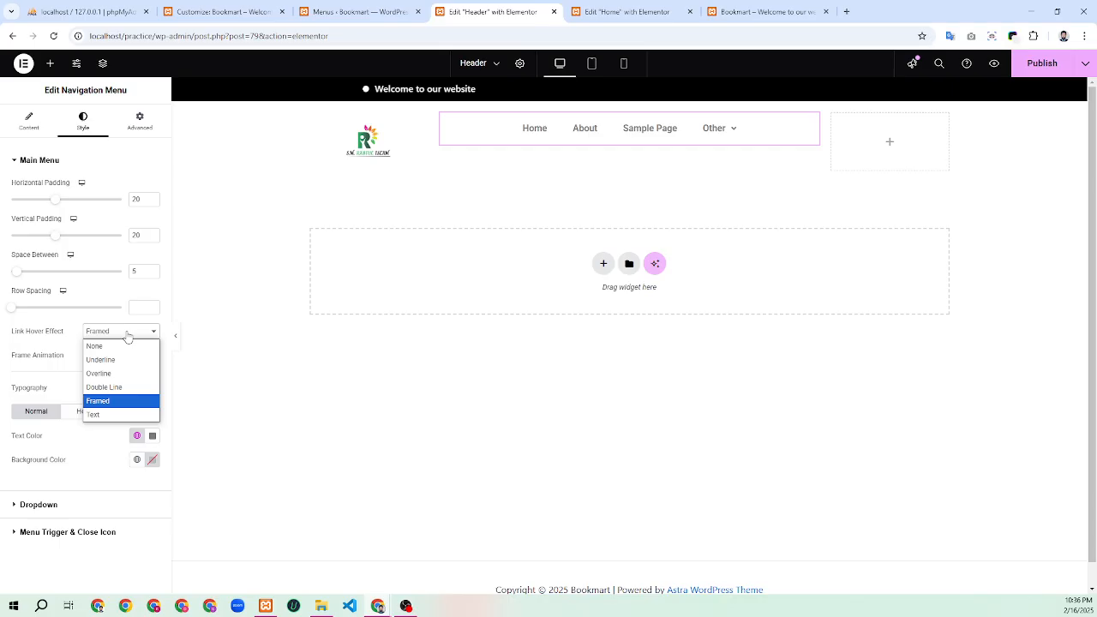
click(111, 360)
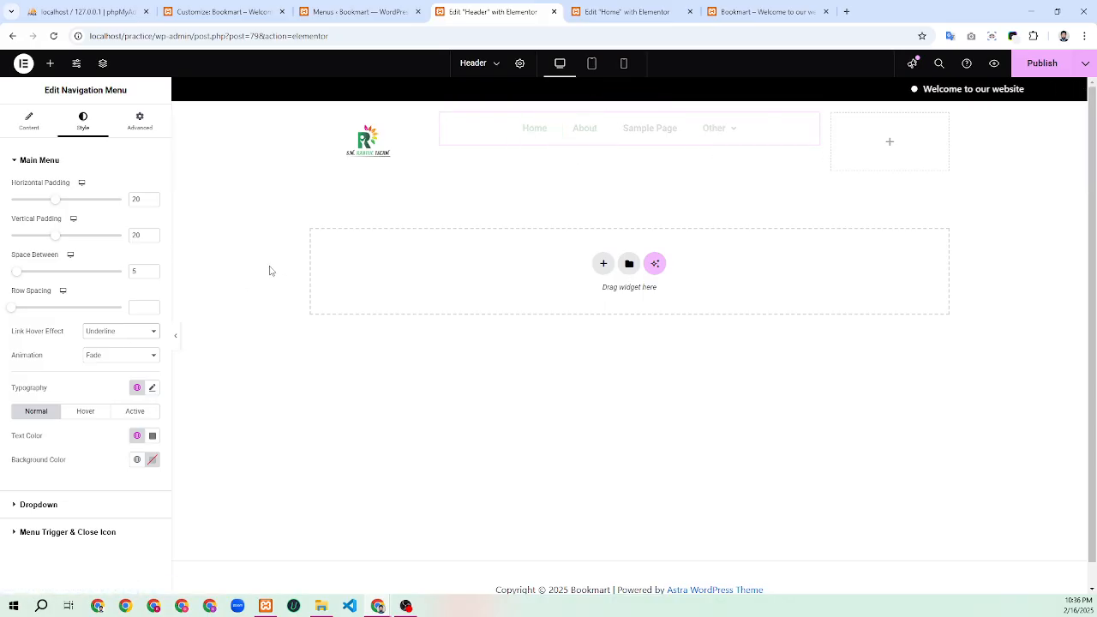
click(97, 356)
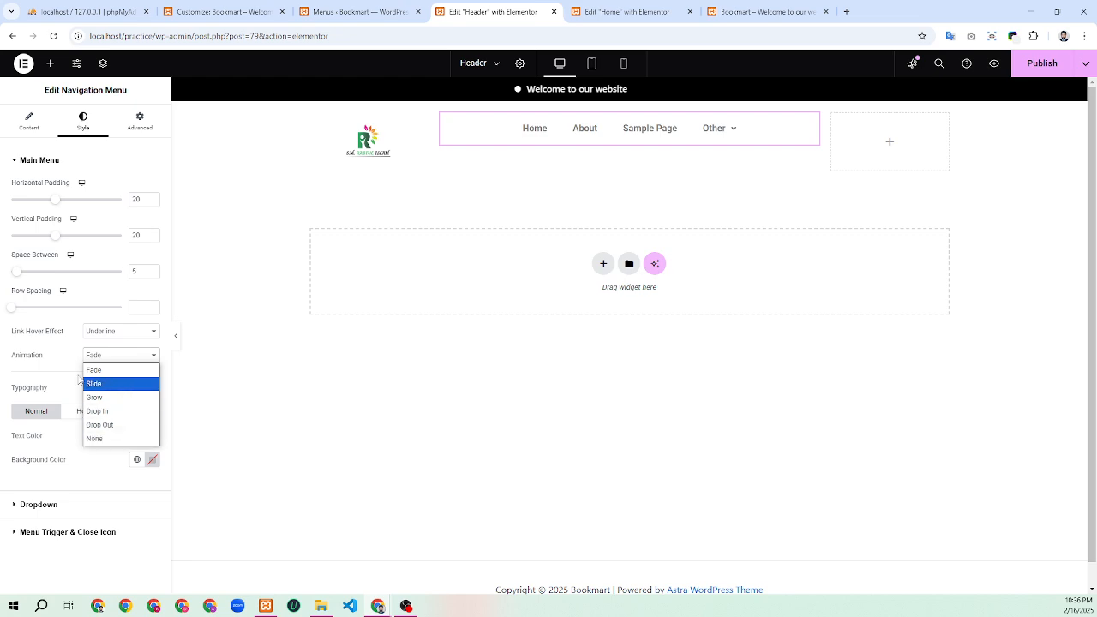
click(57, 358)
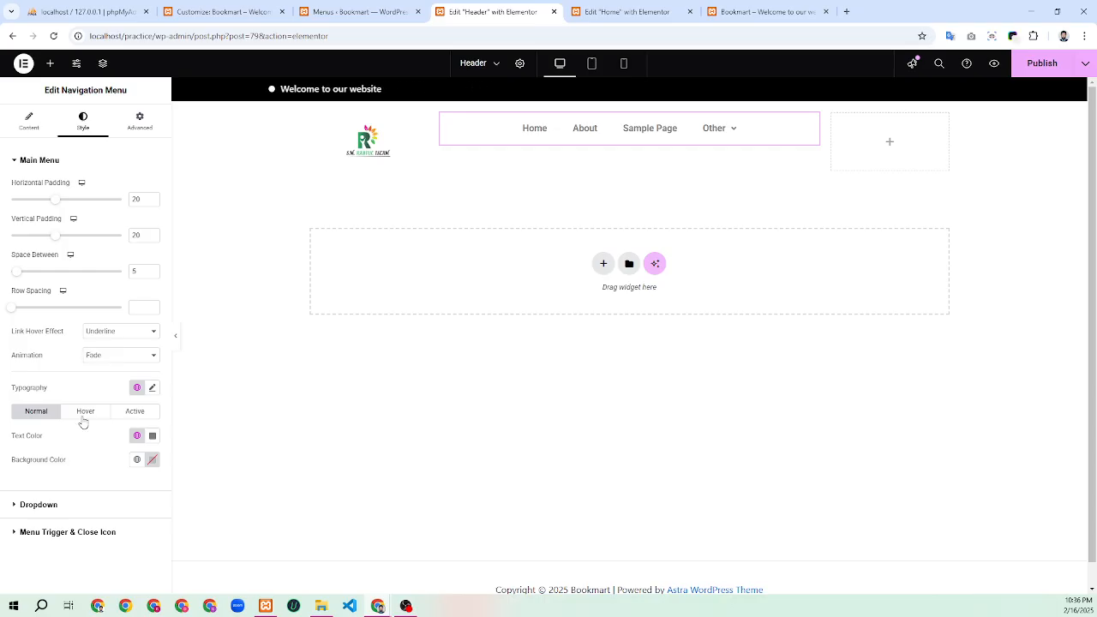
Set the menu links' typography font weight to 400 (Normal)
click(151, 388)
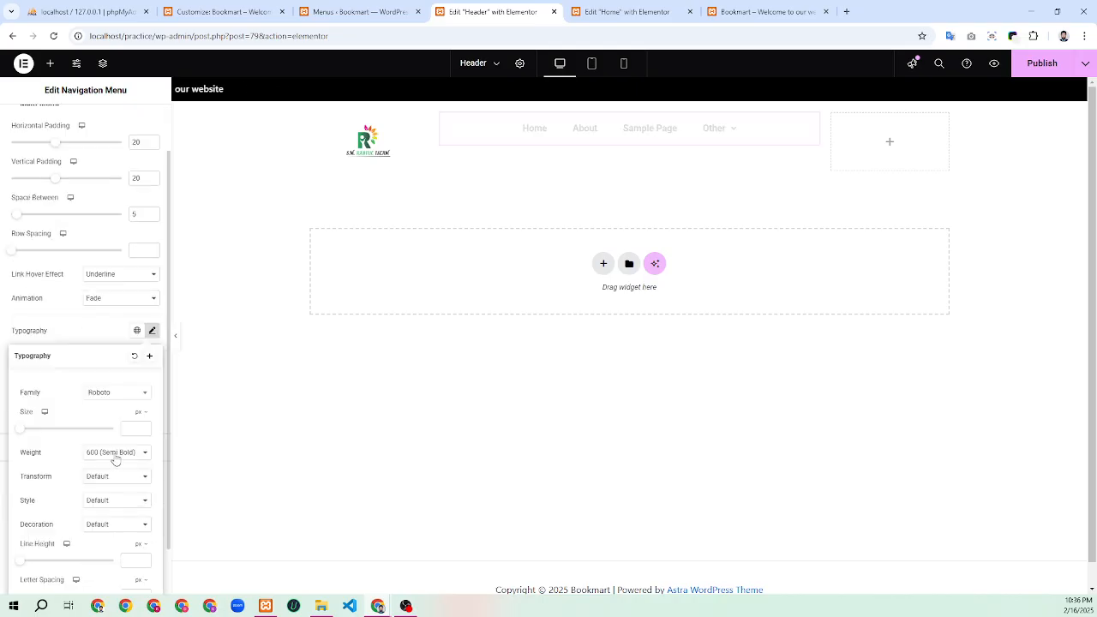
click(115, 453)
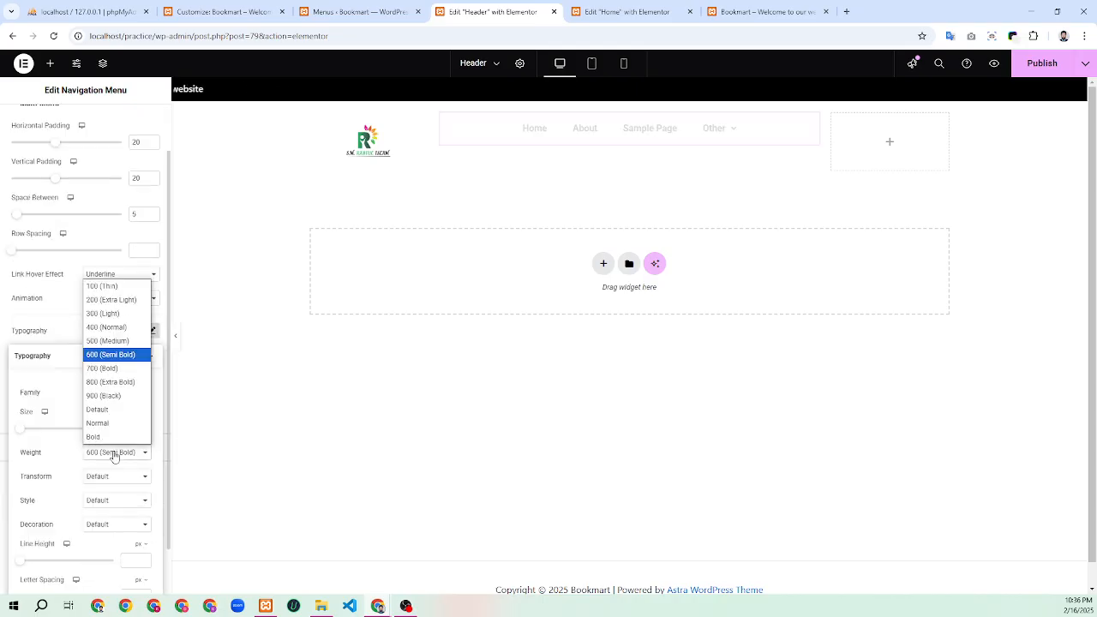
click(110, 328)
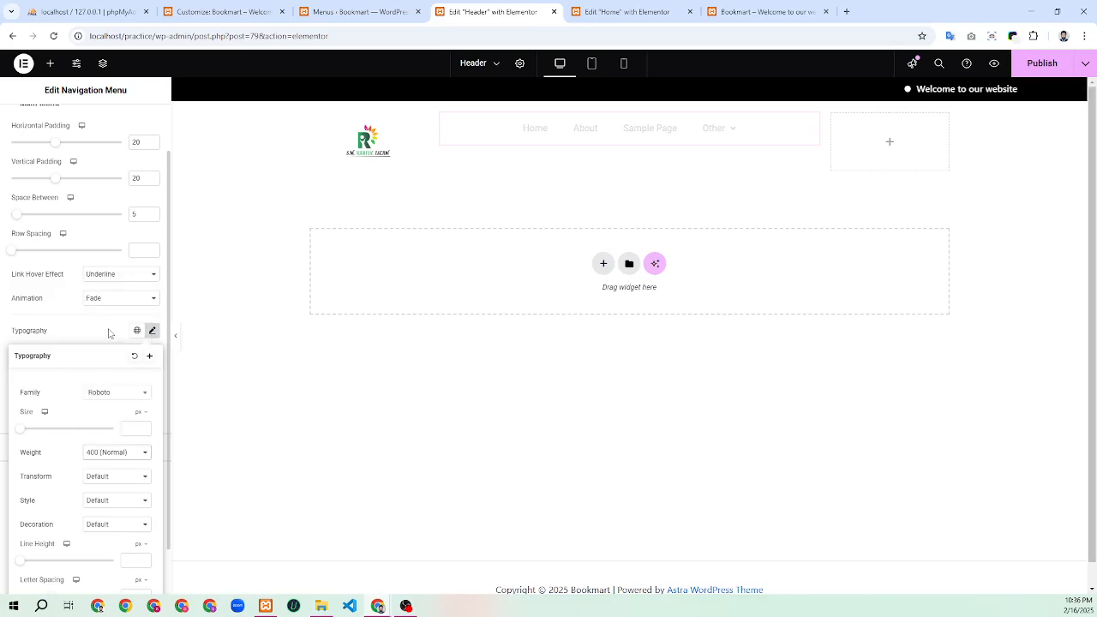
click(94, 331)
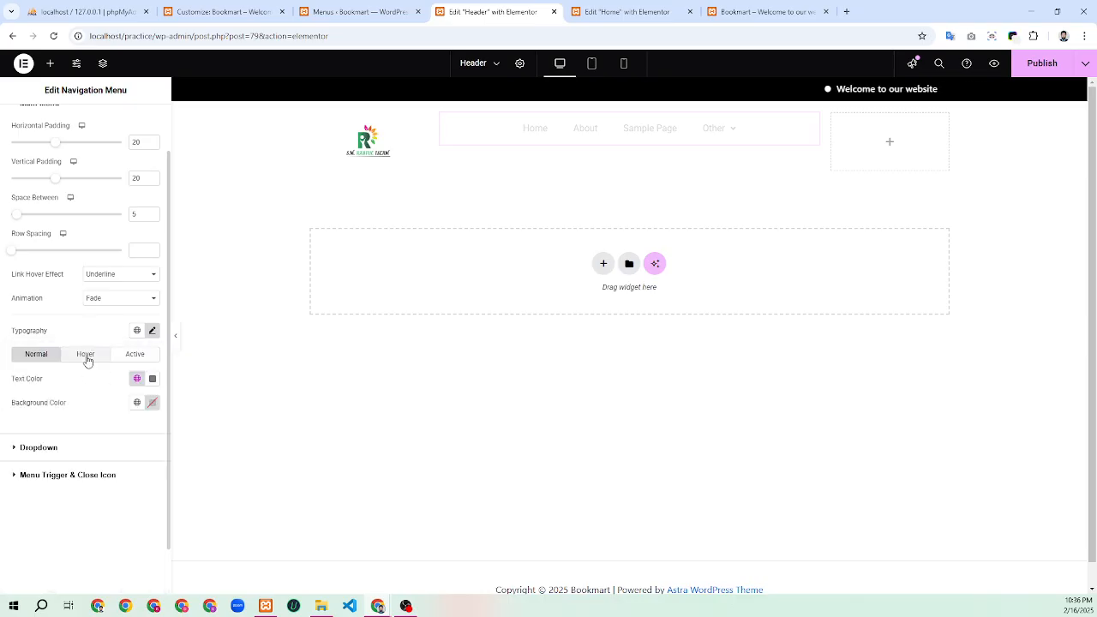
Make normal menu link text black and active link text Accent green, then expand Dropdown styling
click(137, 379)
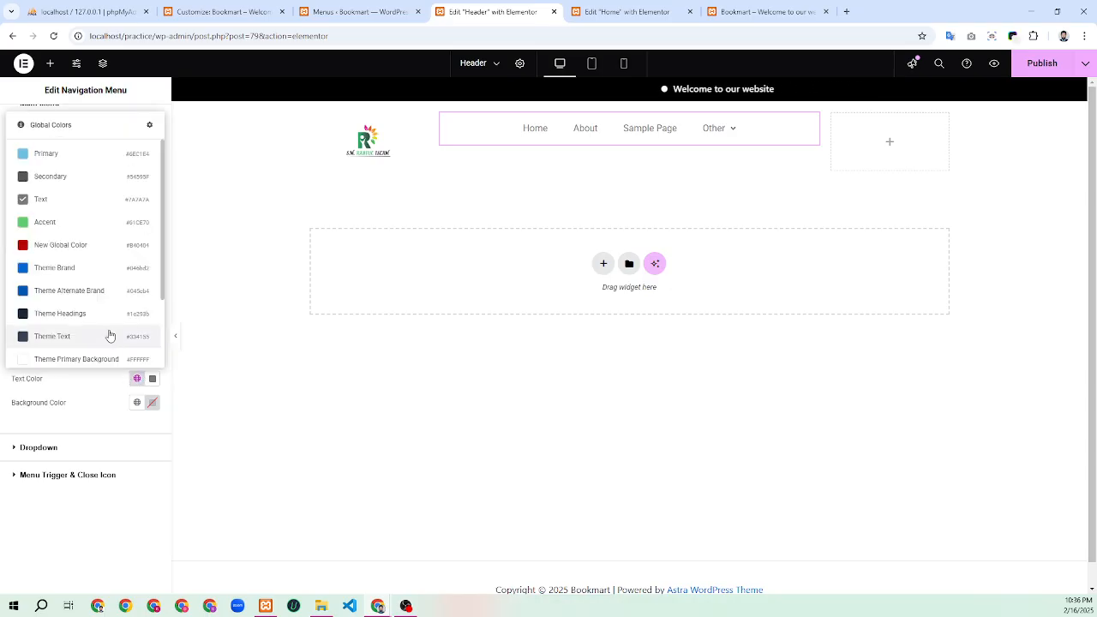
scroll(108, 334, down, 3)
click(79, 358)
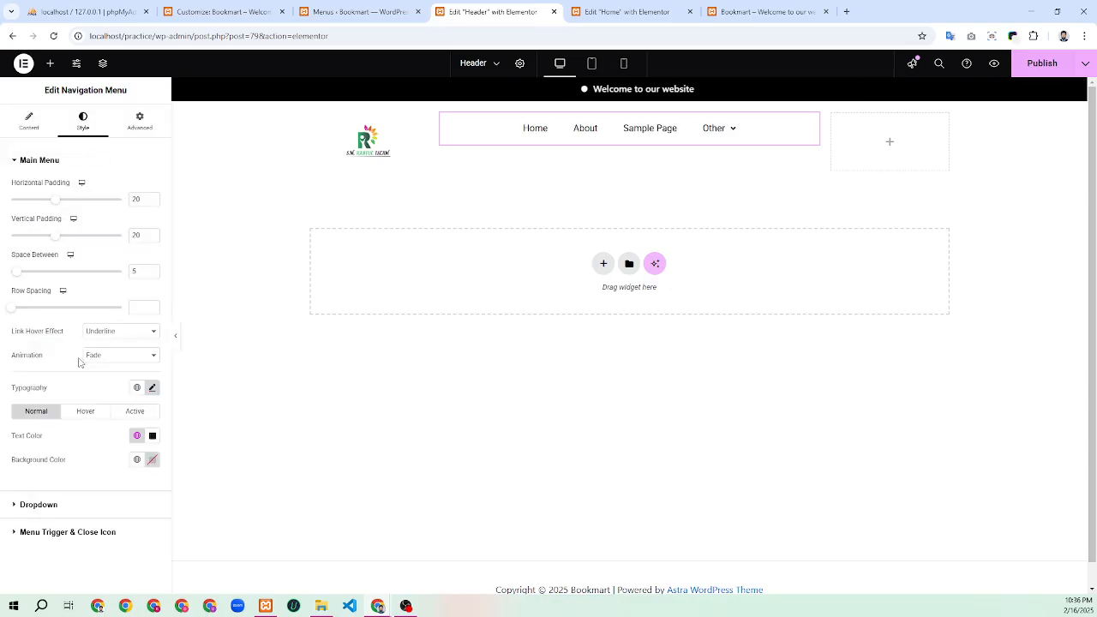
click(86, 412)
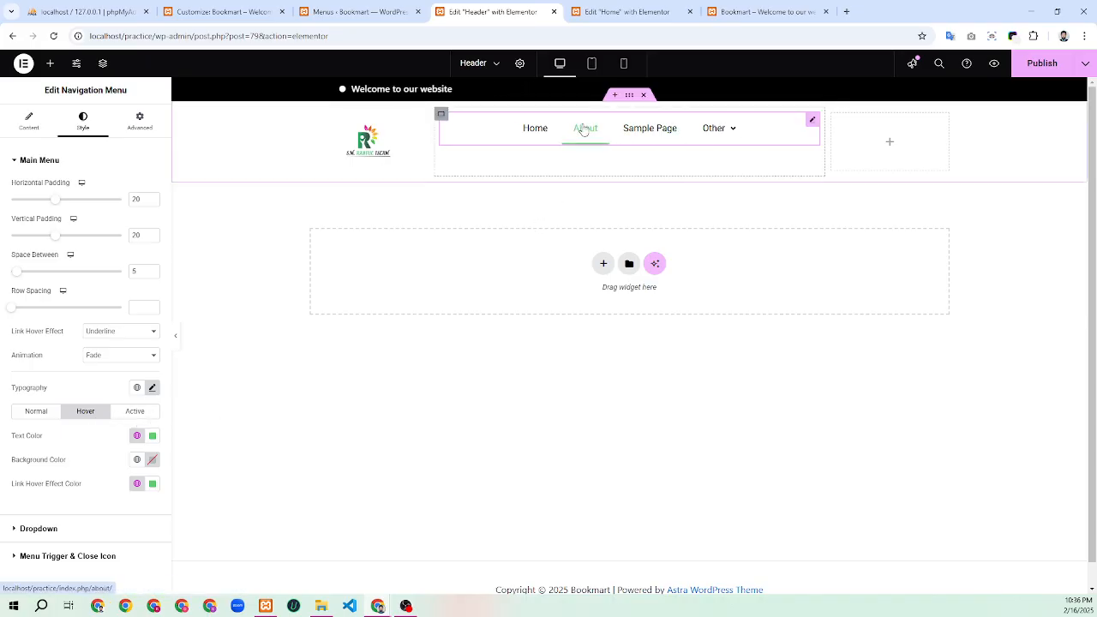
click(136, 412)
click(136, 436)
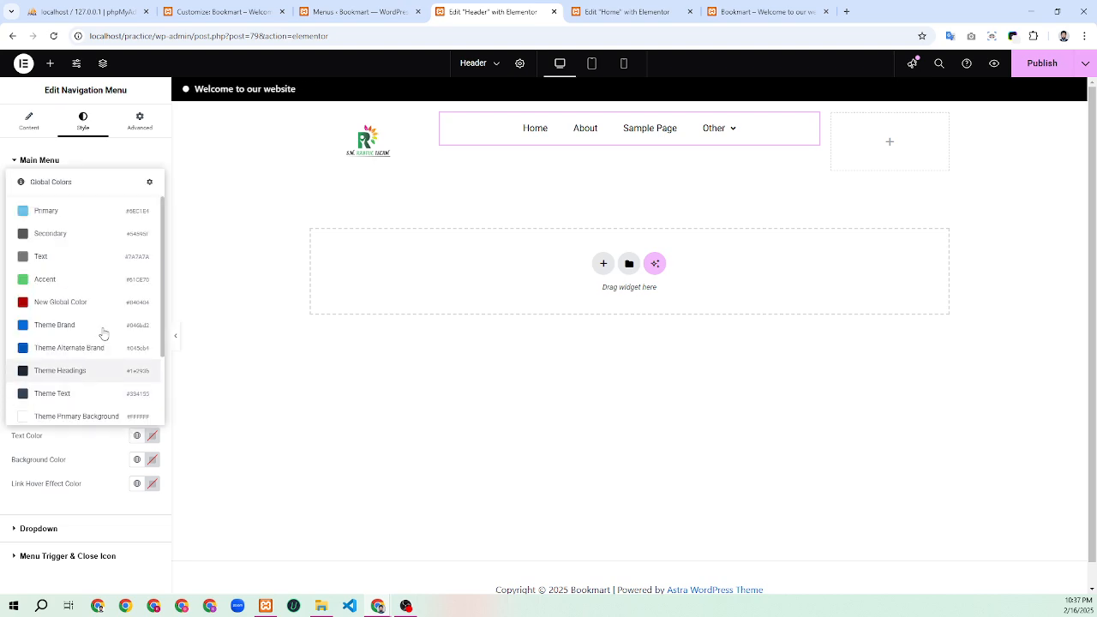
click(93, 279)
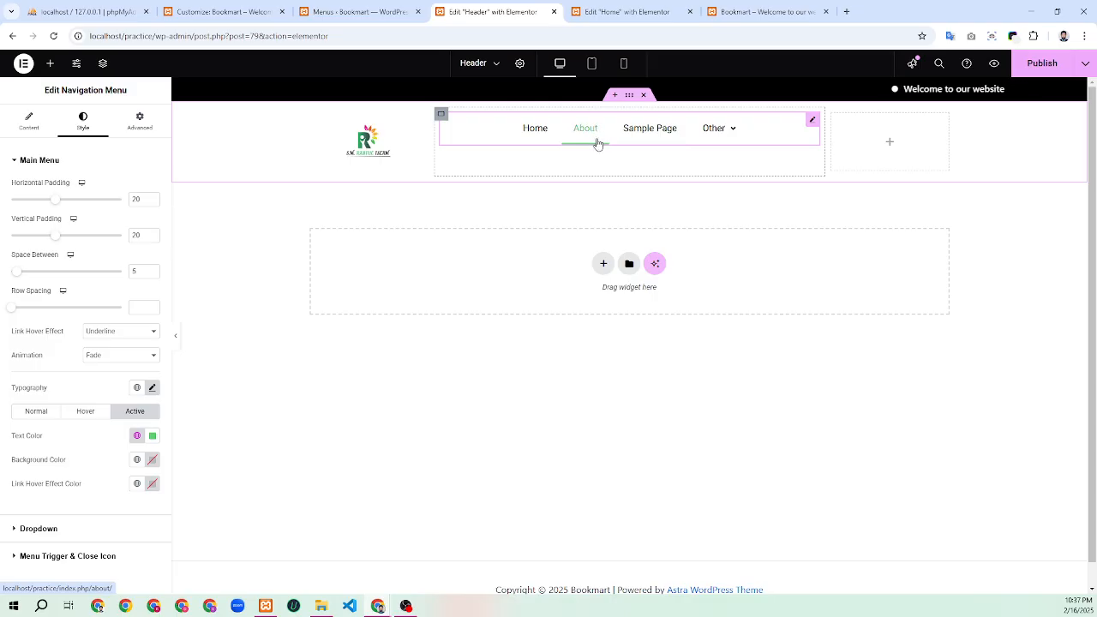
mouse_move(714, 129)
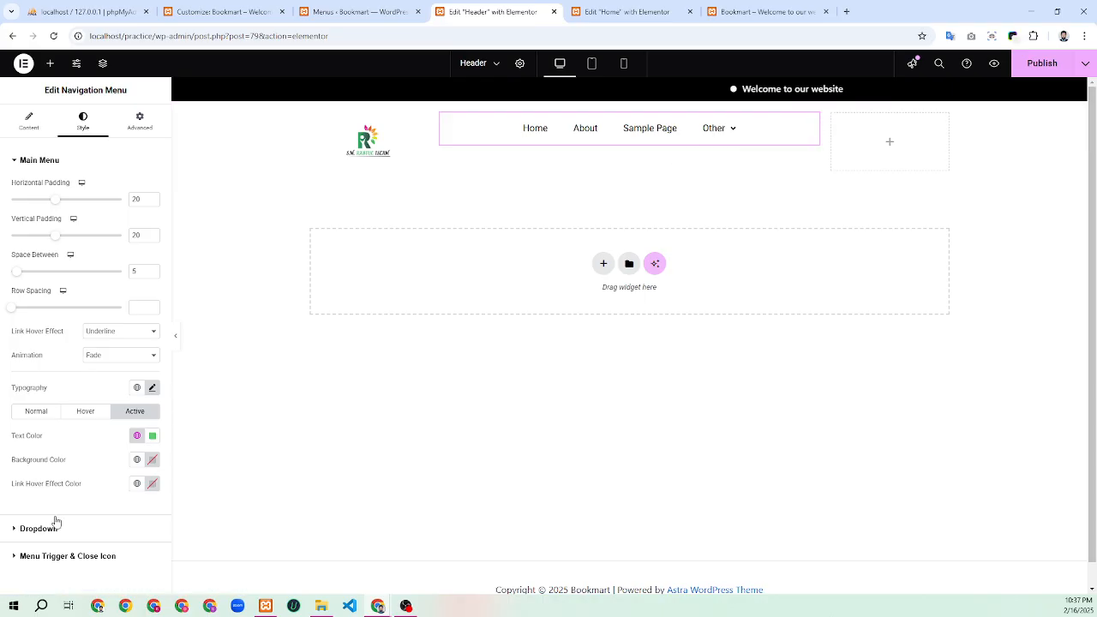
click(32, 533)
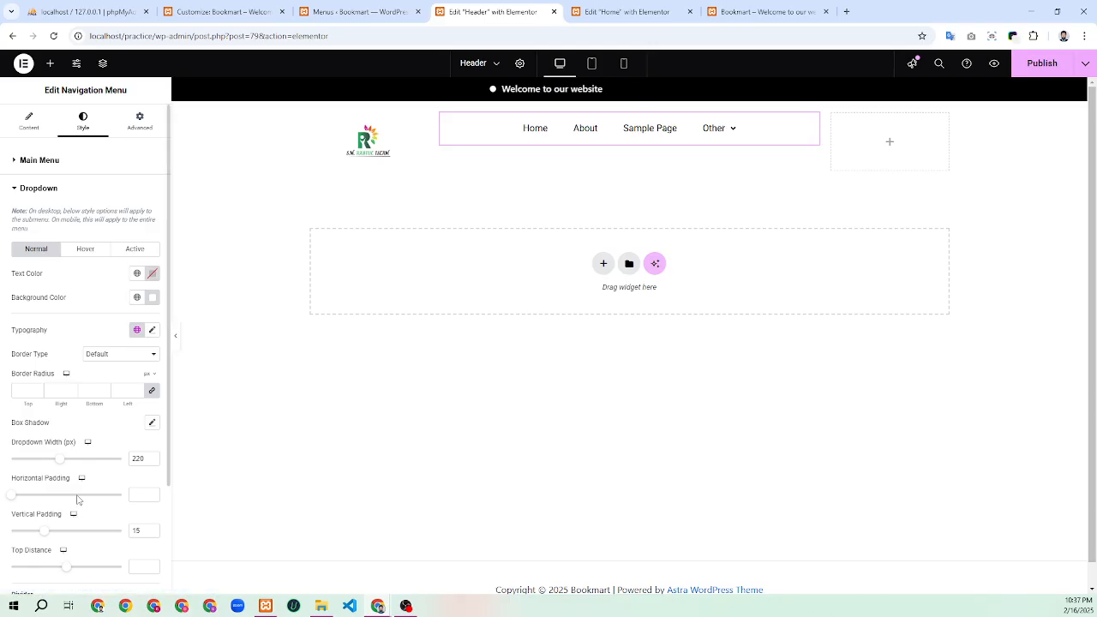
Expand the Nav Menu widget's Menu Trigger & Close Icon styling section
scroll(76, 499, down, 2)
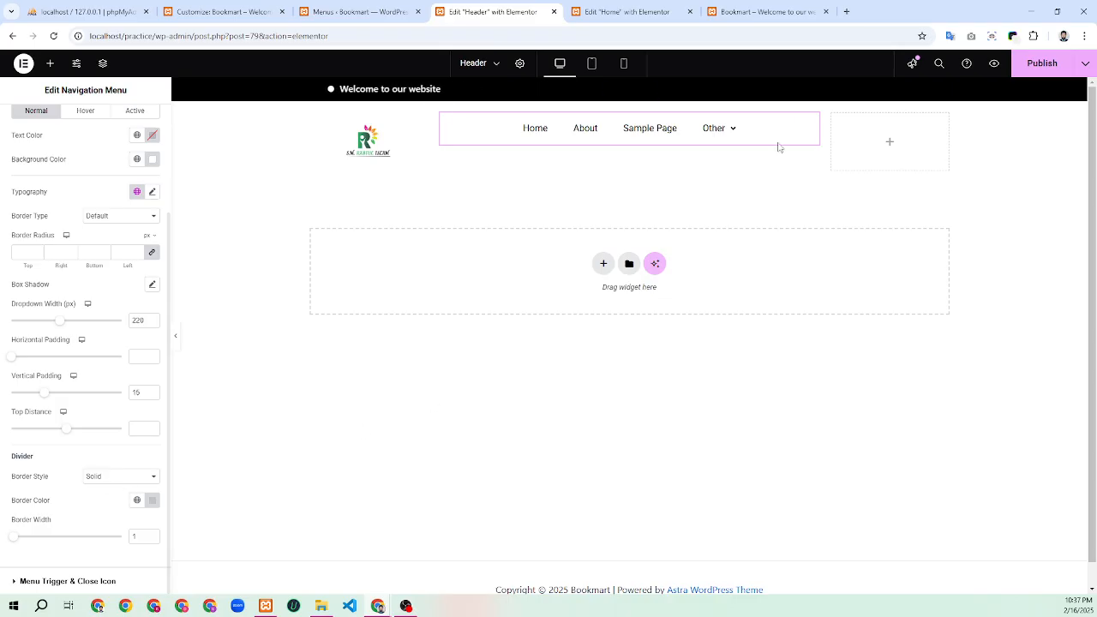
mouse_move(737, 129)
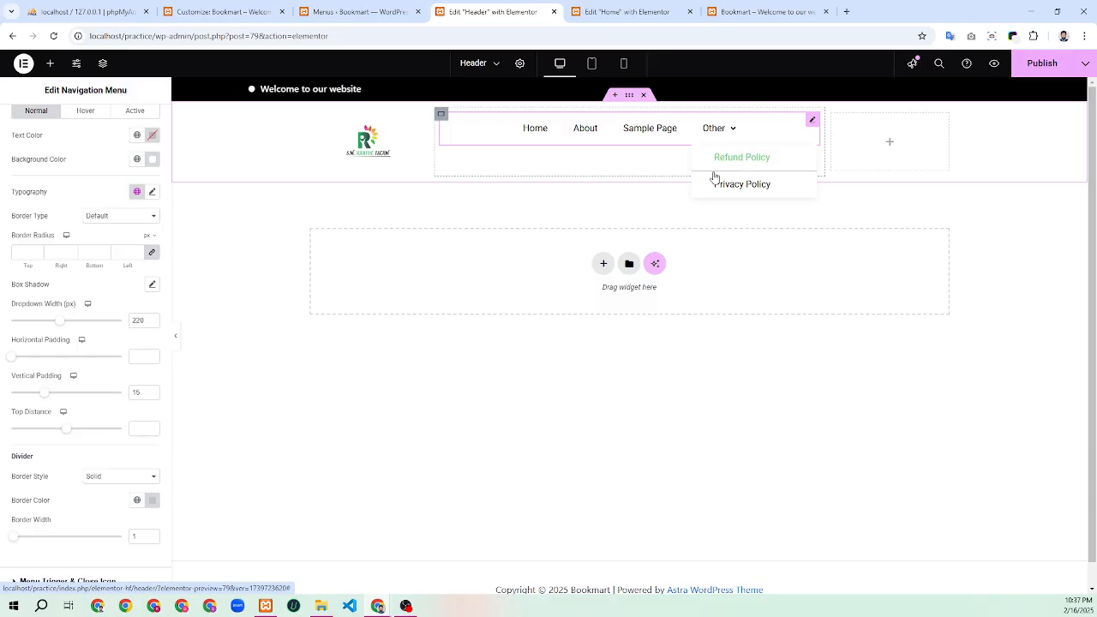
click(35, 580)
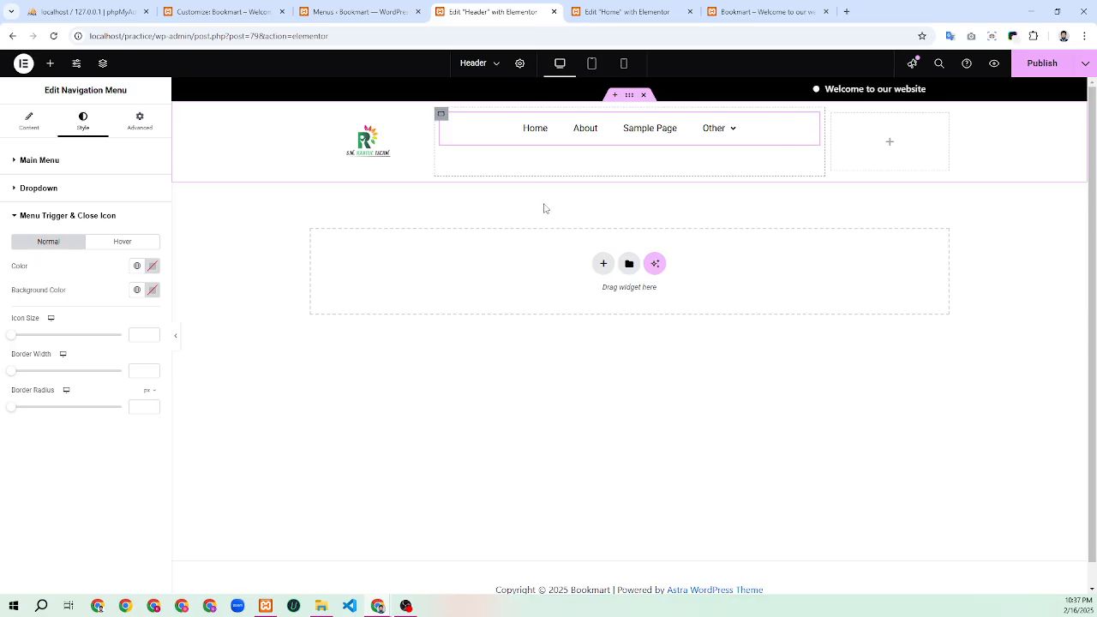
Set the menu trigger icon colour to black in both the Normal and Hover states
click(136, 266)
scroll(69, 506, down, 3)
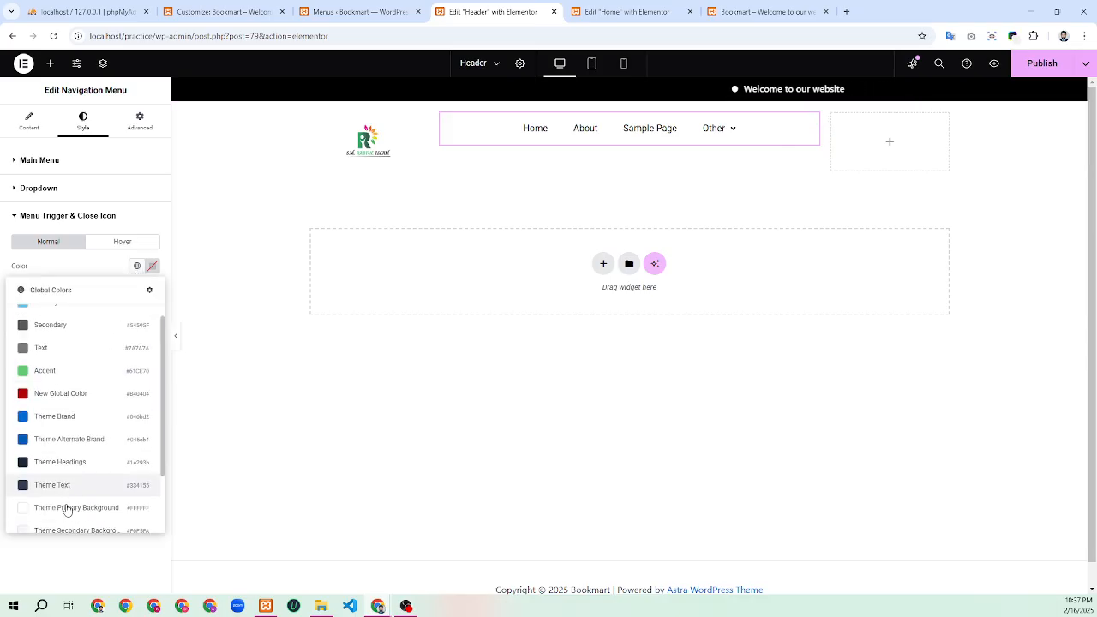
click(74, 514)
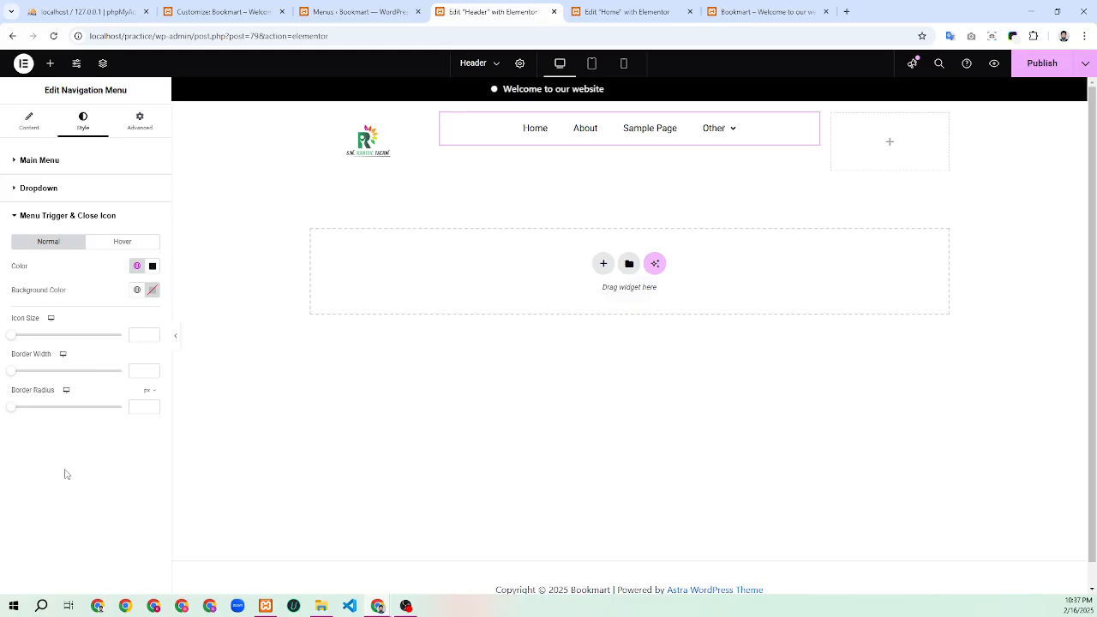
click(122, 241)
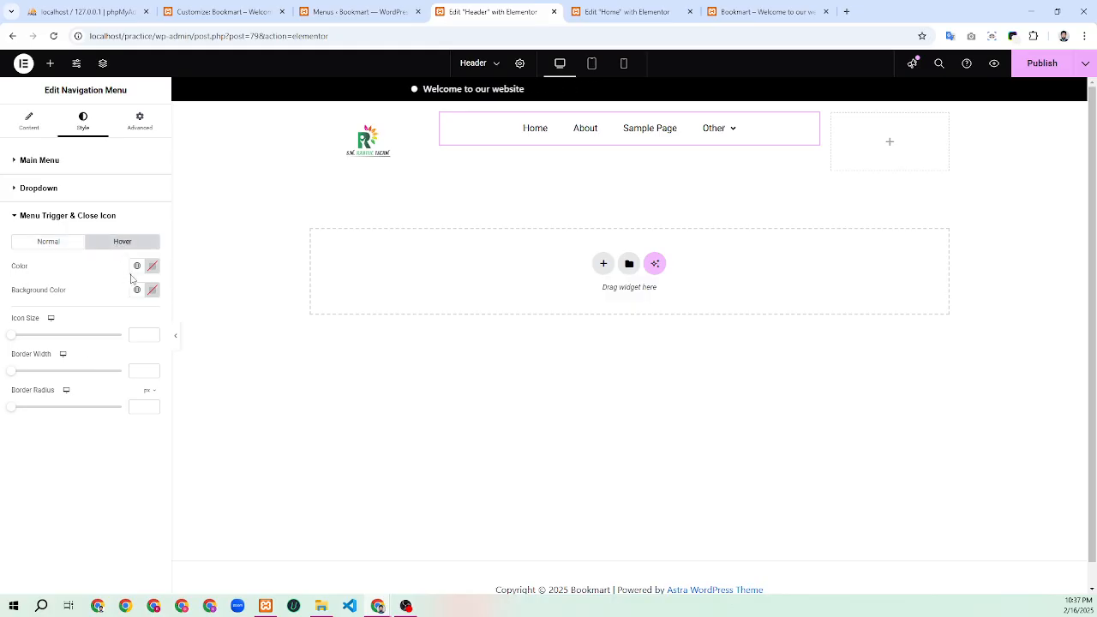
click(136, 266)
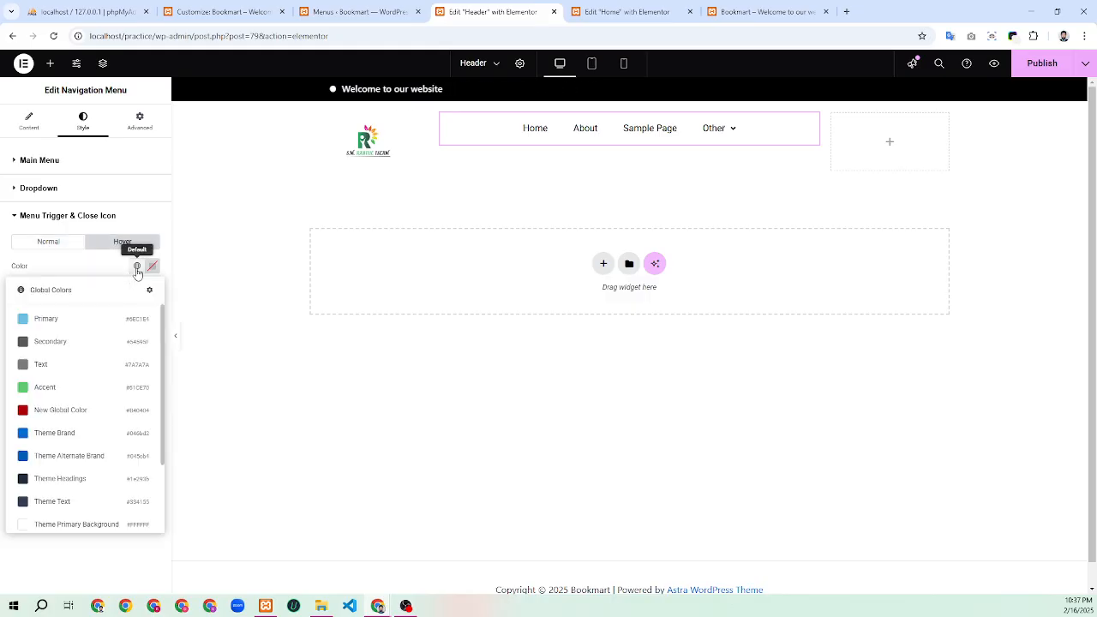
scroll(86, 415, down, 5)
click(74, 521)
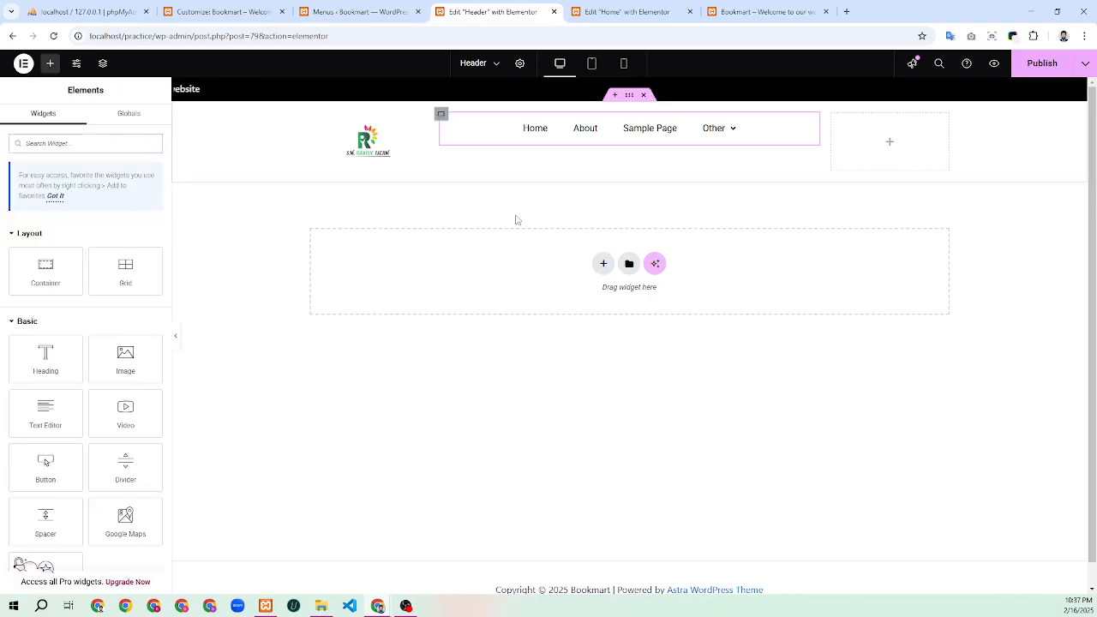
Place a Button widget in the header's empty right column and show the Nav Menu's Content settings
drag(45, 467, 879, 144)
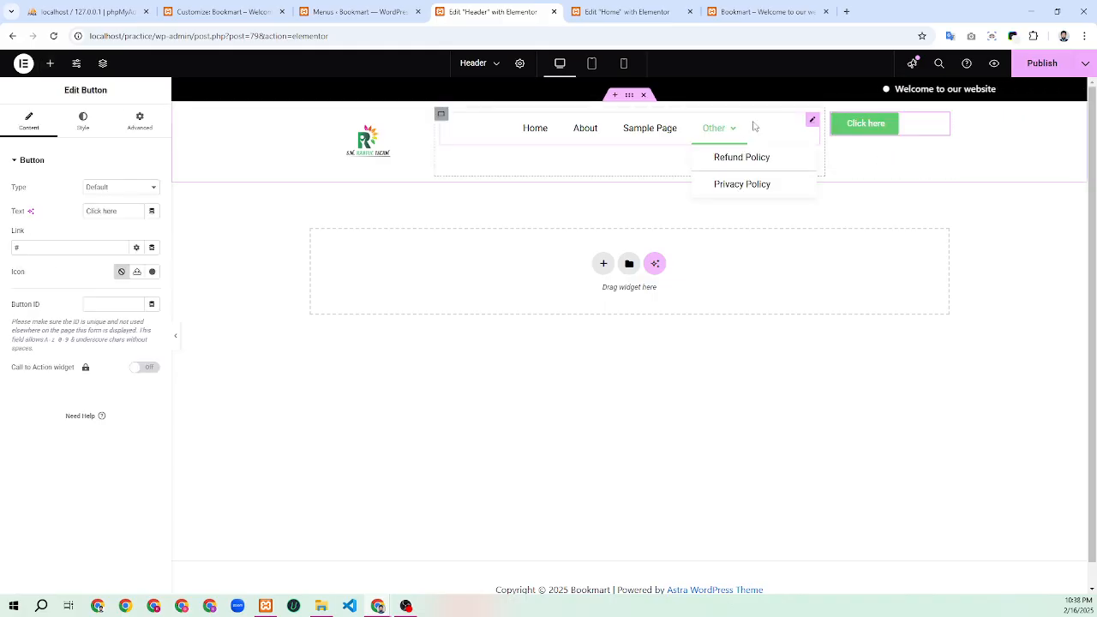
click(811, 122)
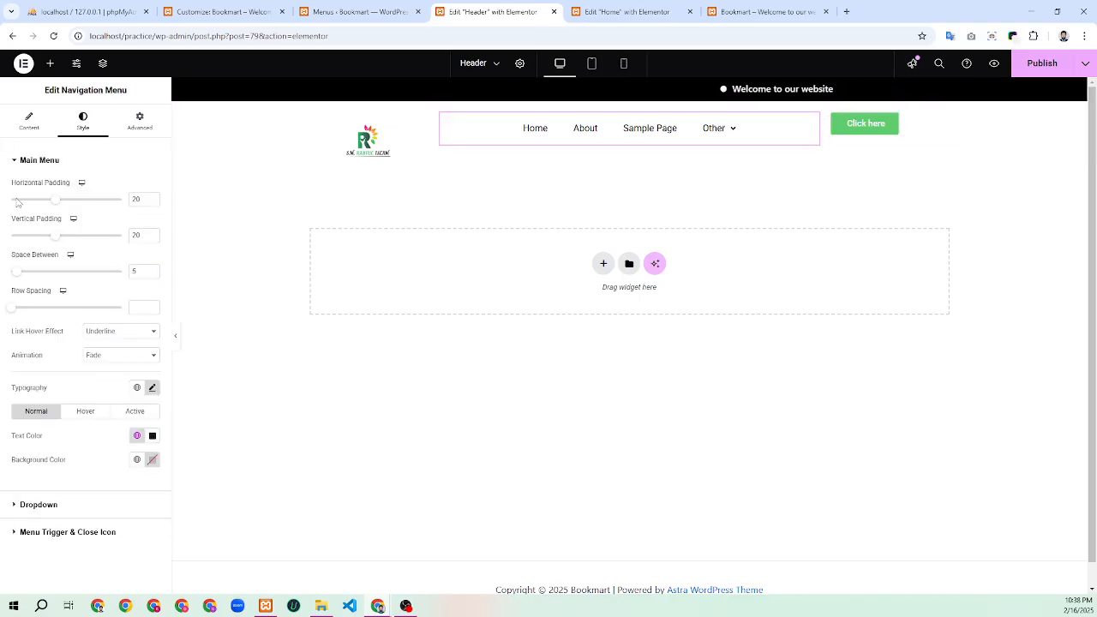
click(29, 124)
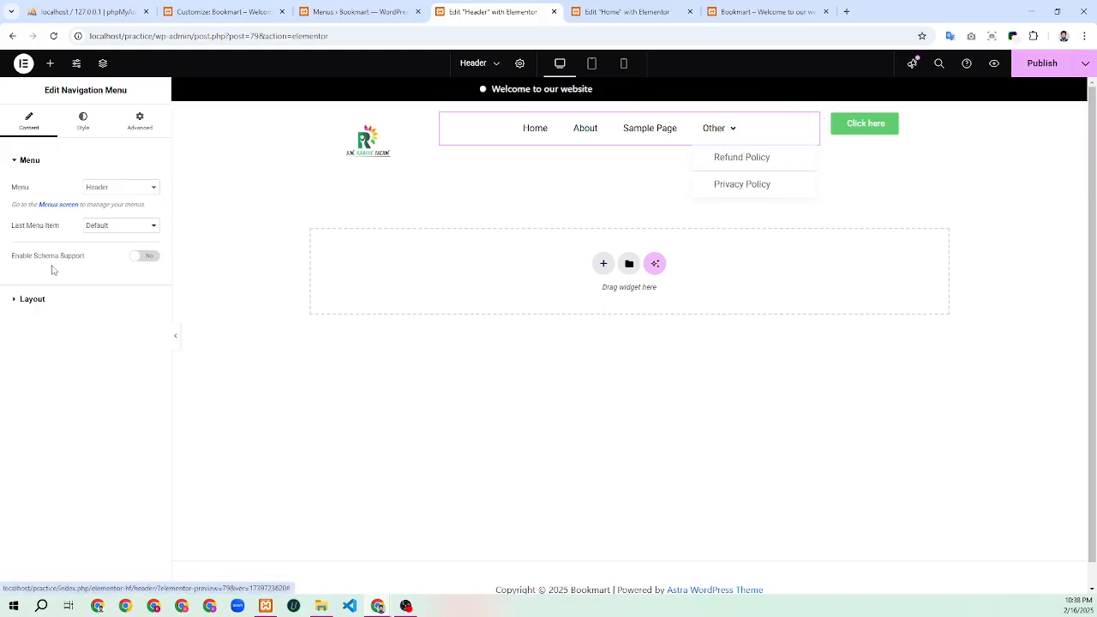
Try Last Menu Item as Button, revert it to Default, and select the Click here button's label
click(112, 226)
click(106, 254)
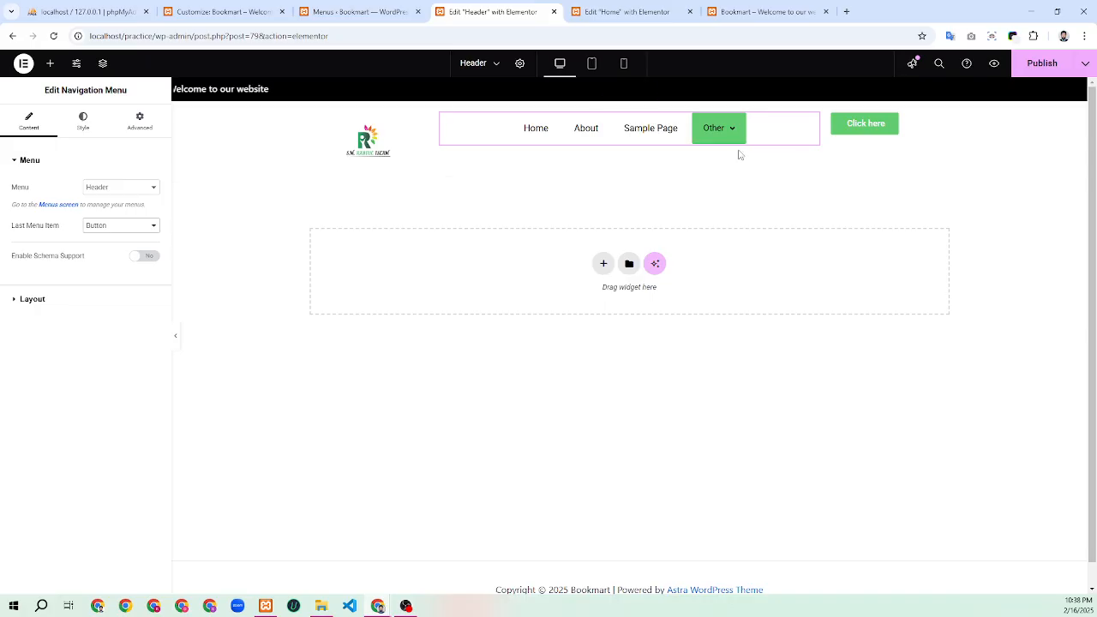
mouse_move(728, 130)
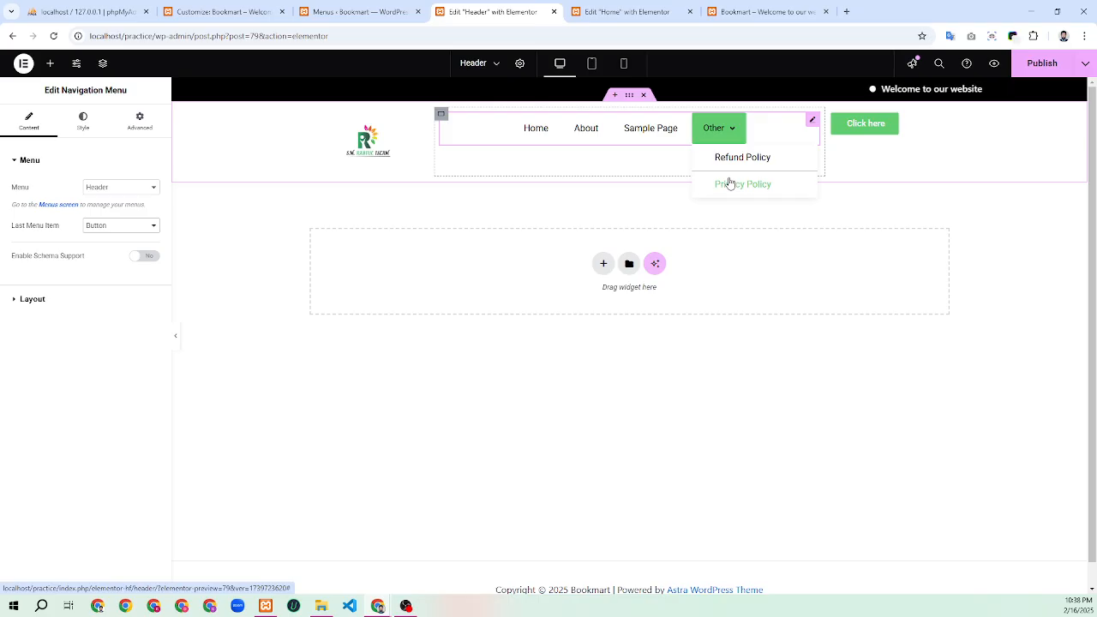
click(109, 230)
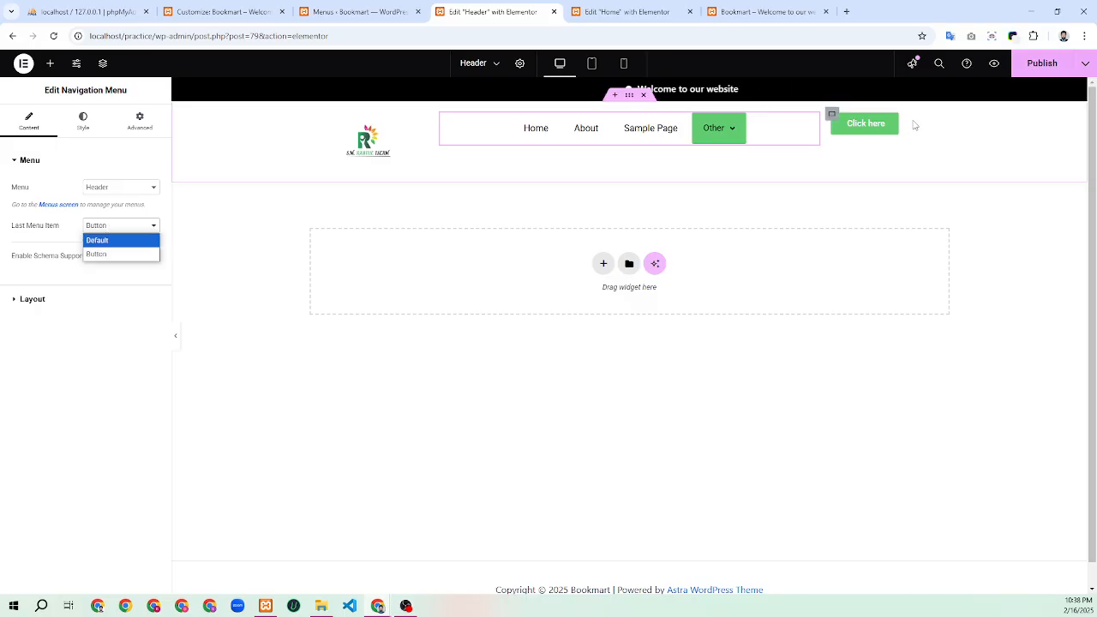
click(102, 252)
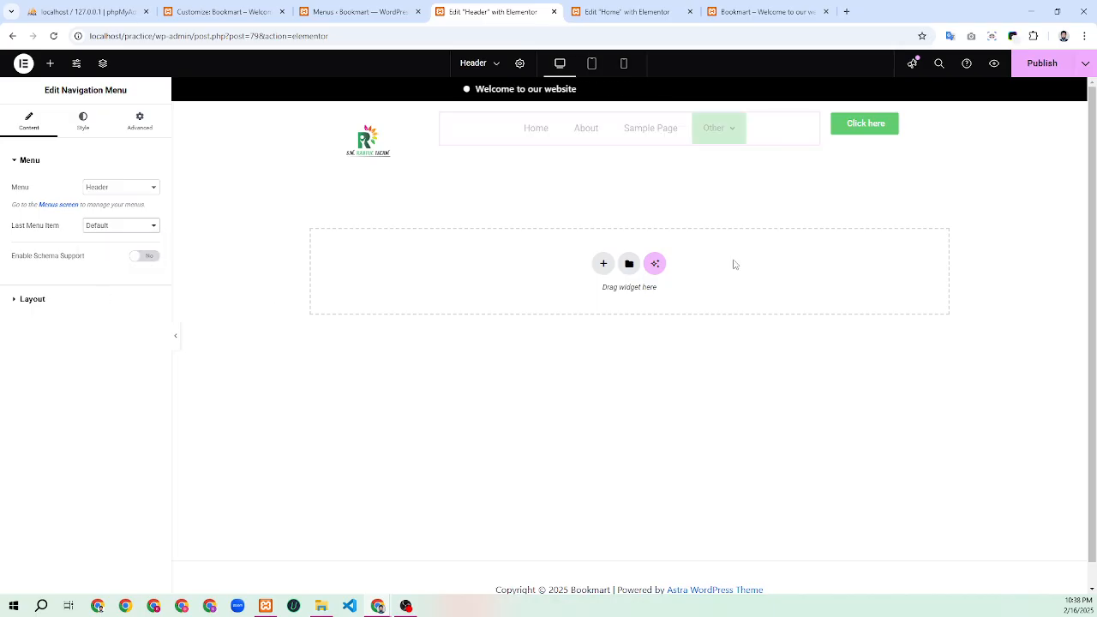
click(942, 122)
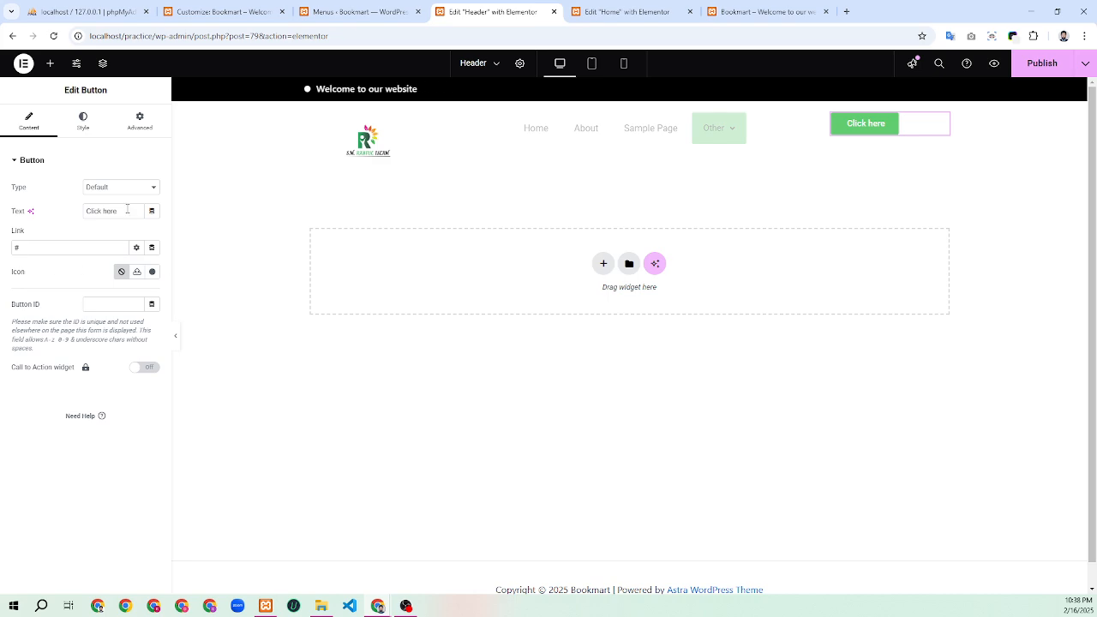
drag(128, 210, 70, 219)
Relabel the header button 'Contact' and set its Position to Right
text(C)
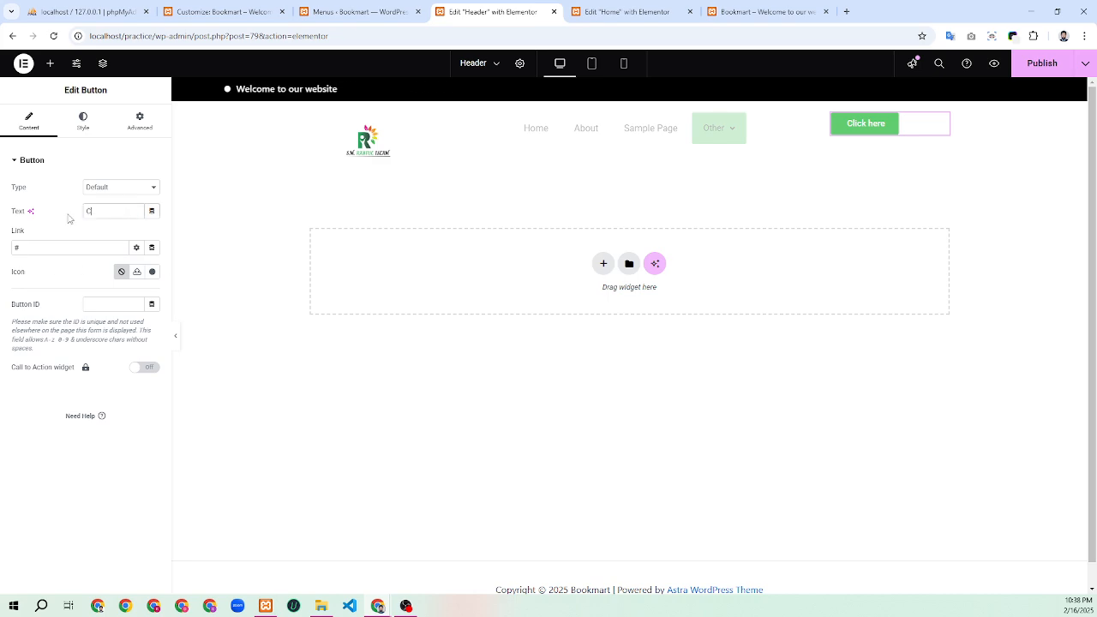
text(ontact)
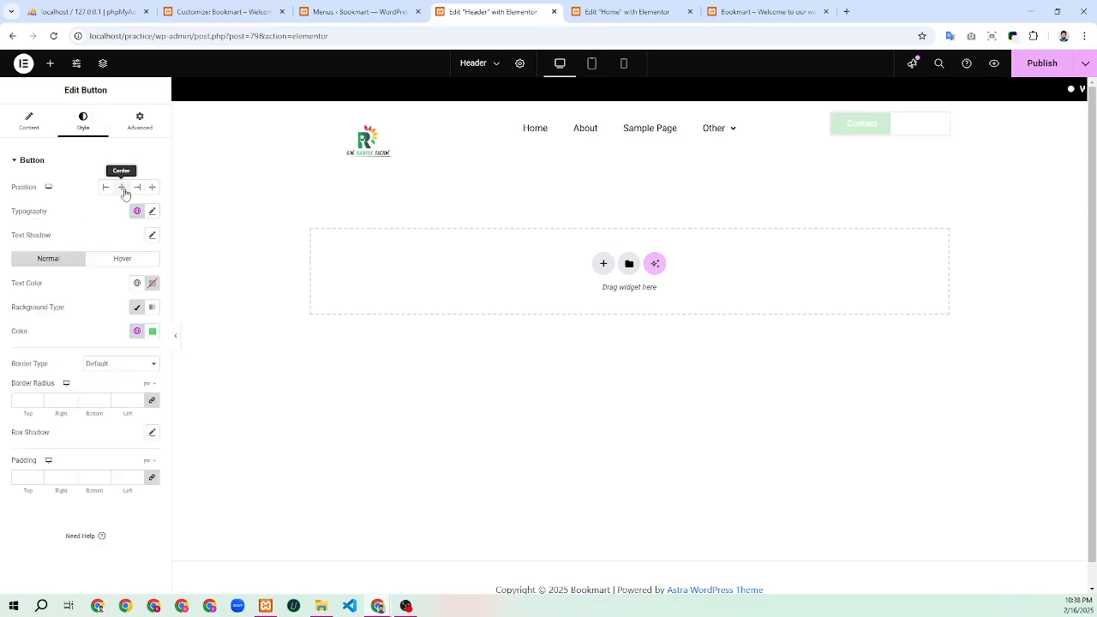
click(134, 187)
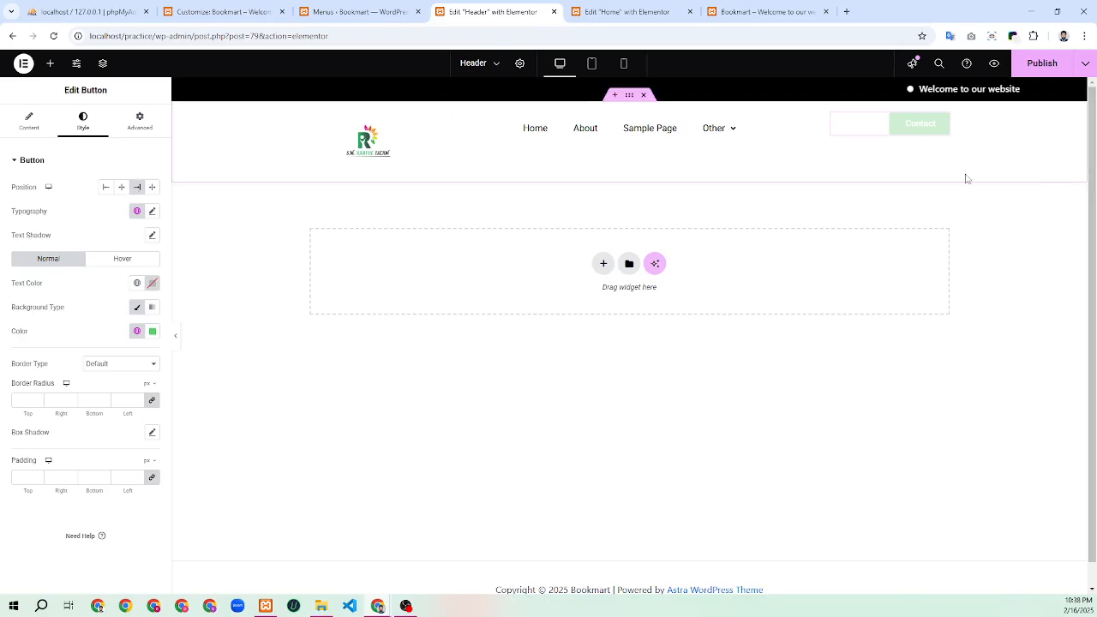
click(629, 98)
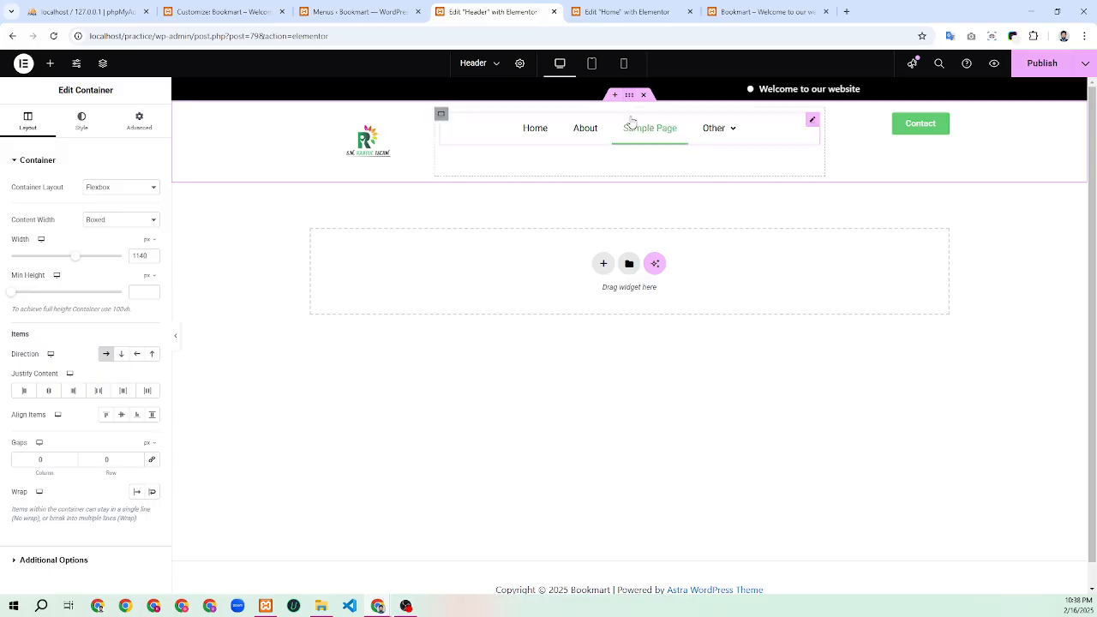
Expand the header container's Motion Effects section on the Advanced tab
scroll(111, 370, down, 3)
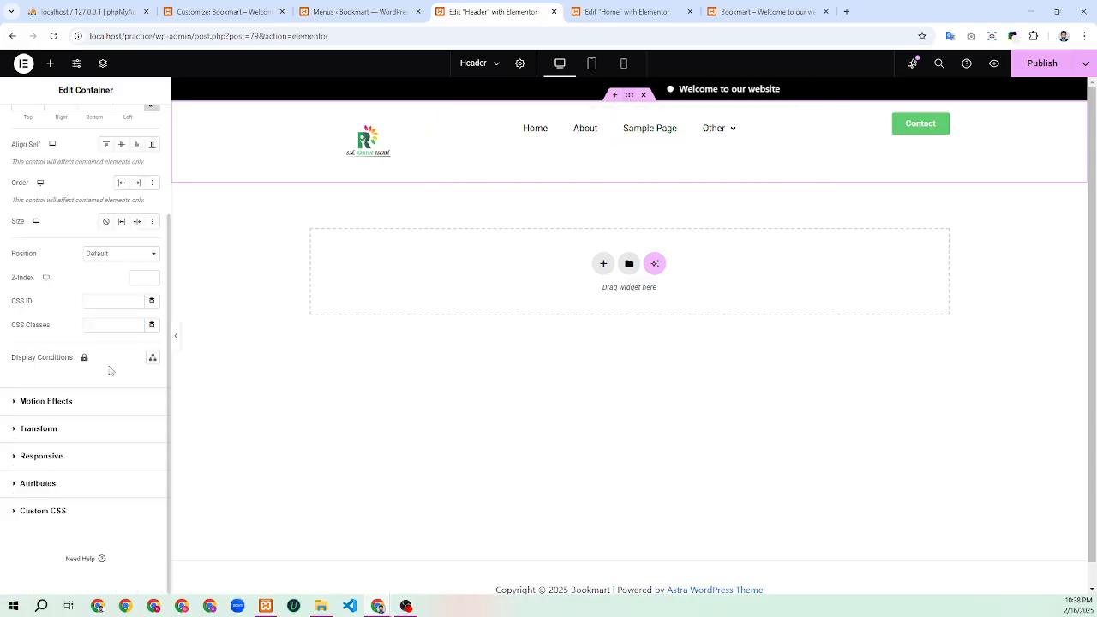
click(61, 403)
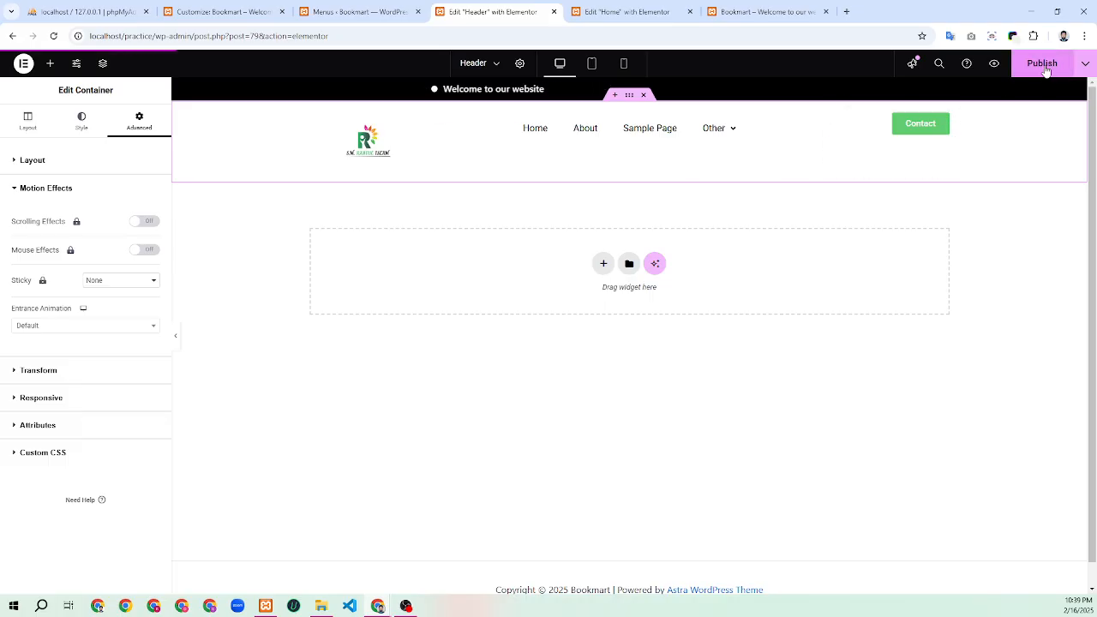
Give the header container a Classic Theme Primary Background white fill, replacing a trial black, and publish
click(82, 124)
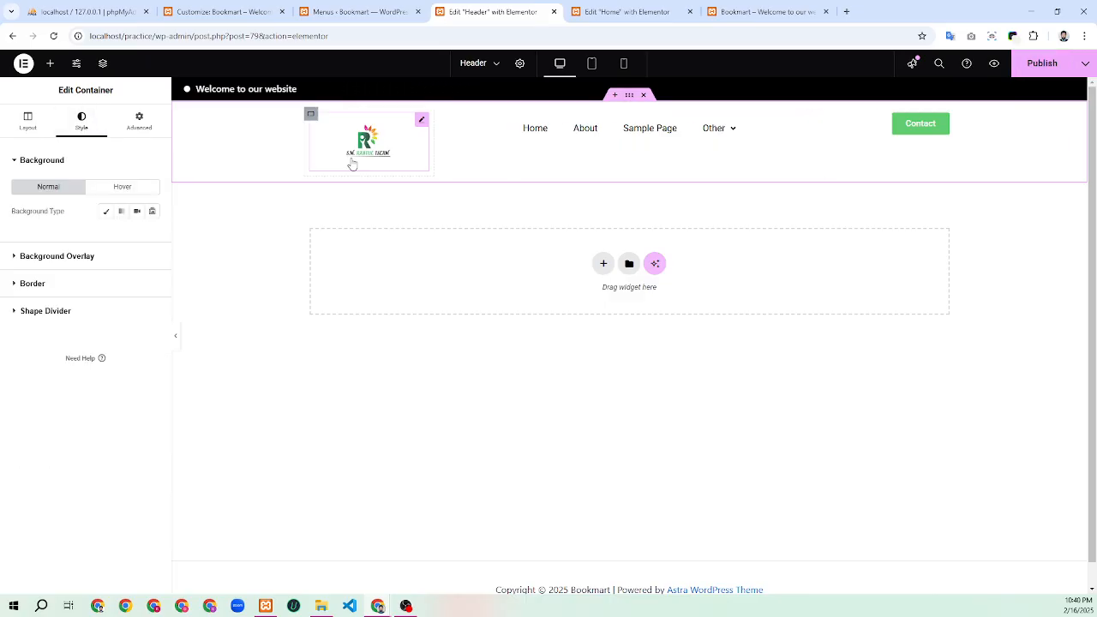
click(107, 213)
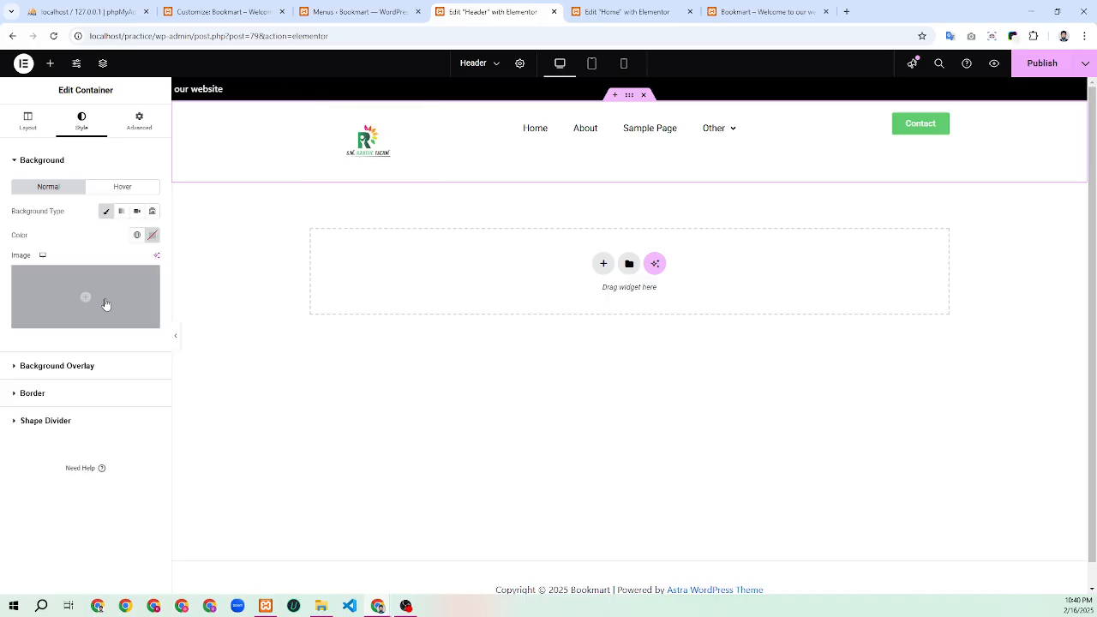
click(136, 236)
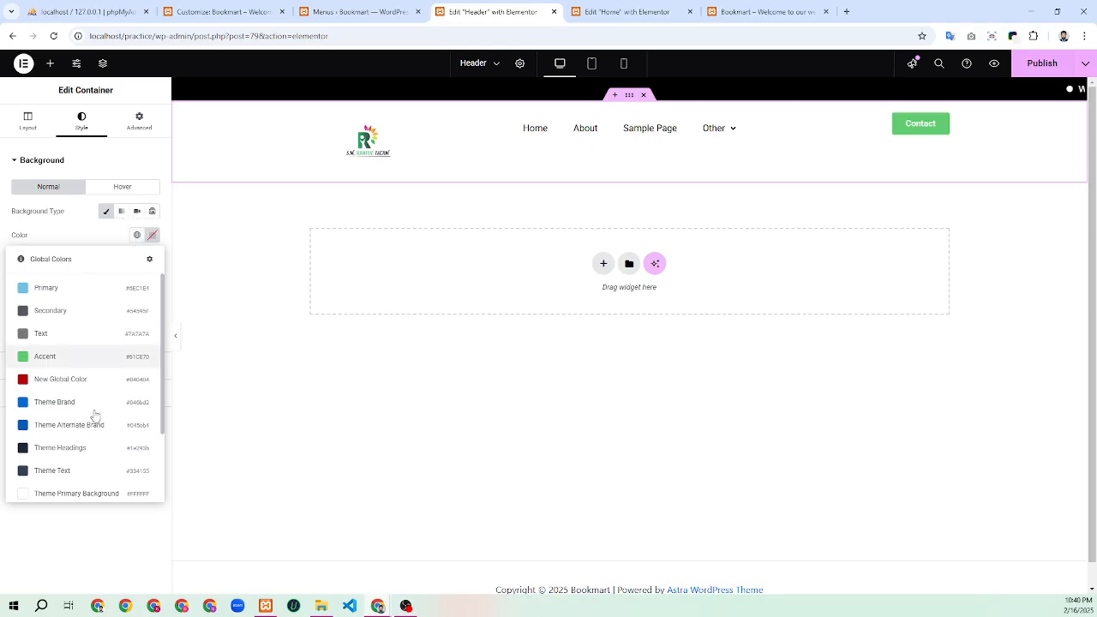
scroll(96, 429, down, 2)
click(93, 488)
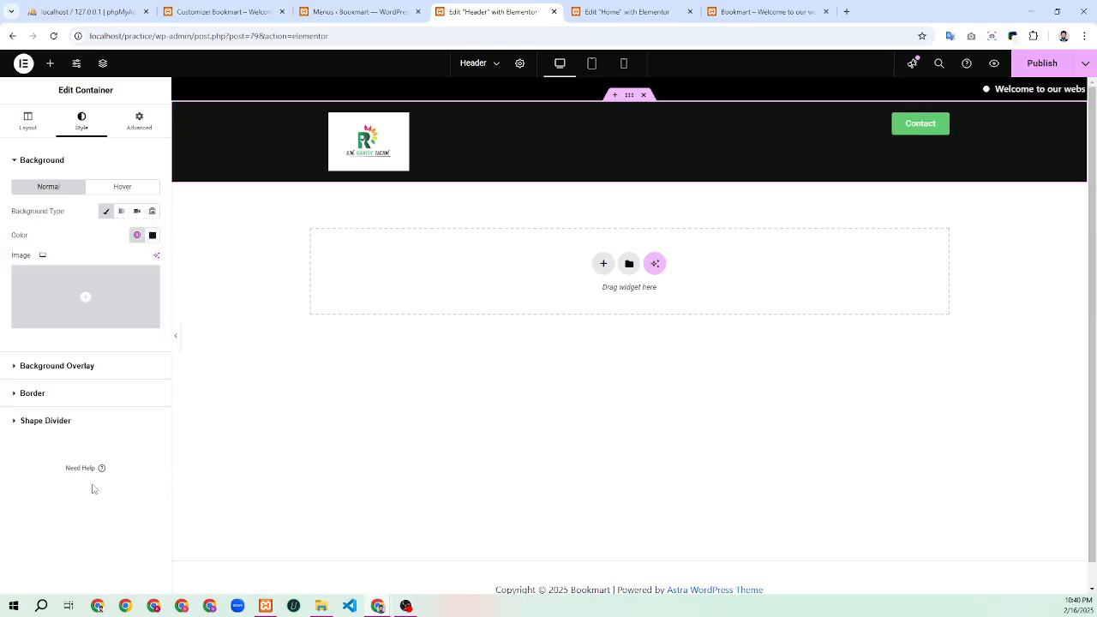
click(136, 235)
scroll(81, 396, down, 3)
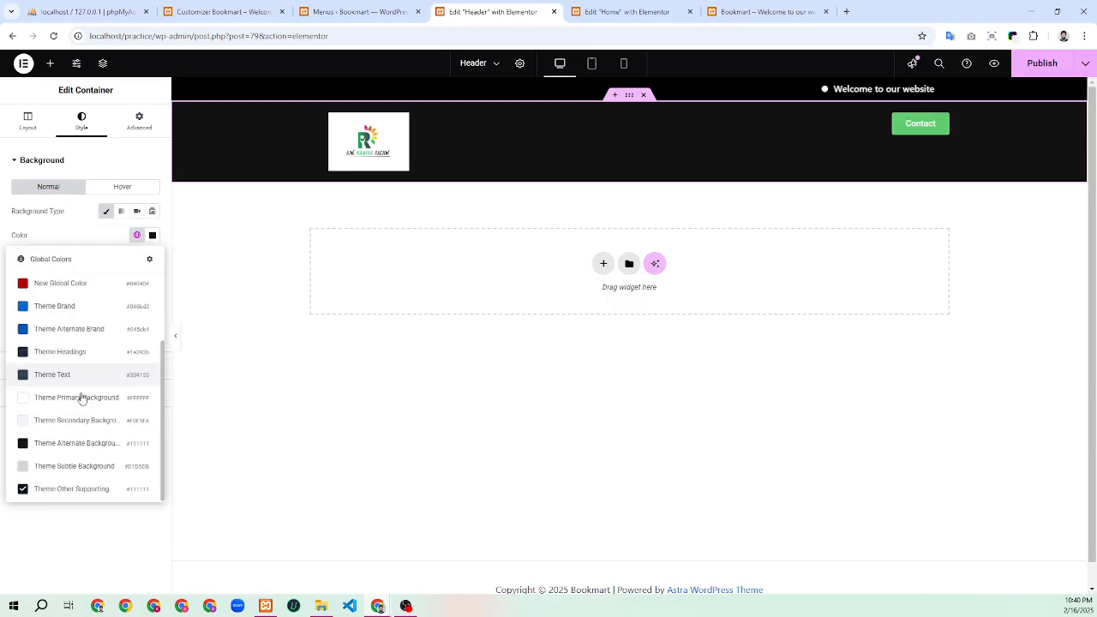
click(117, 397)
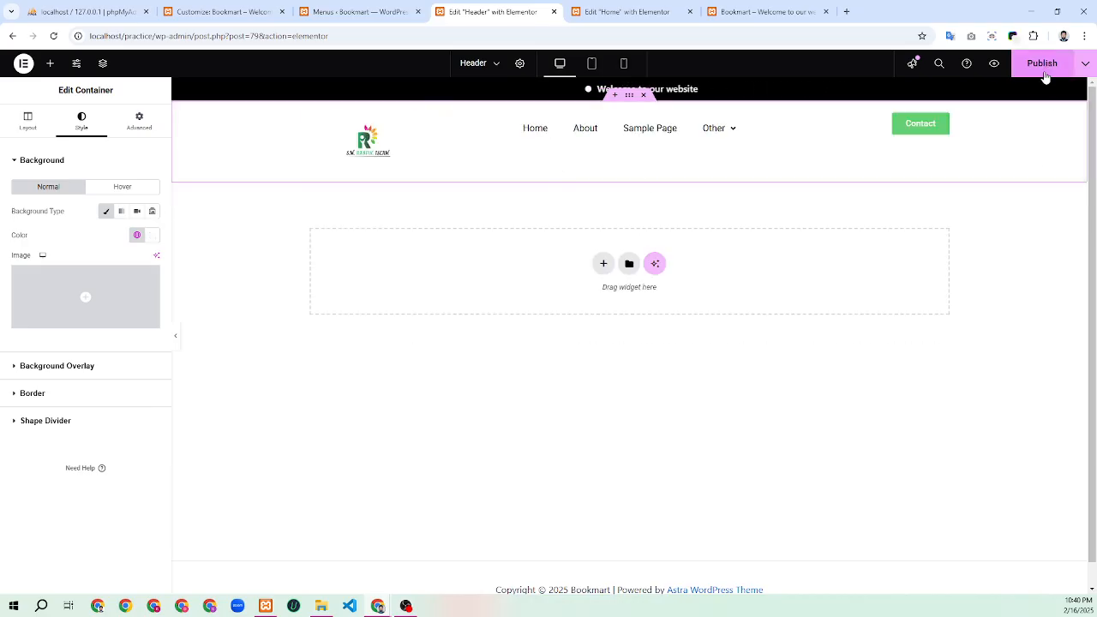
click(1044, 76)
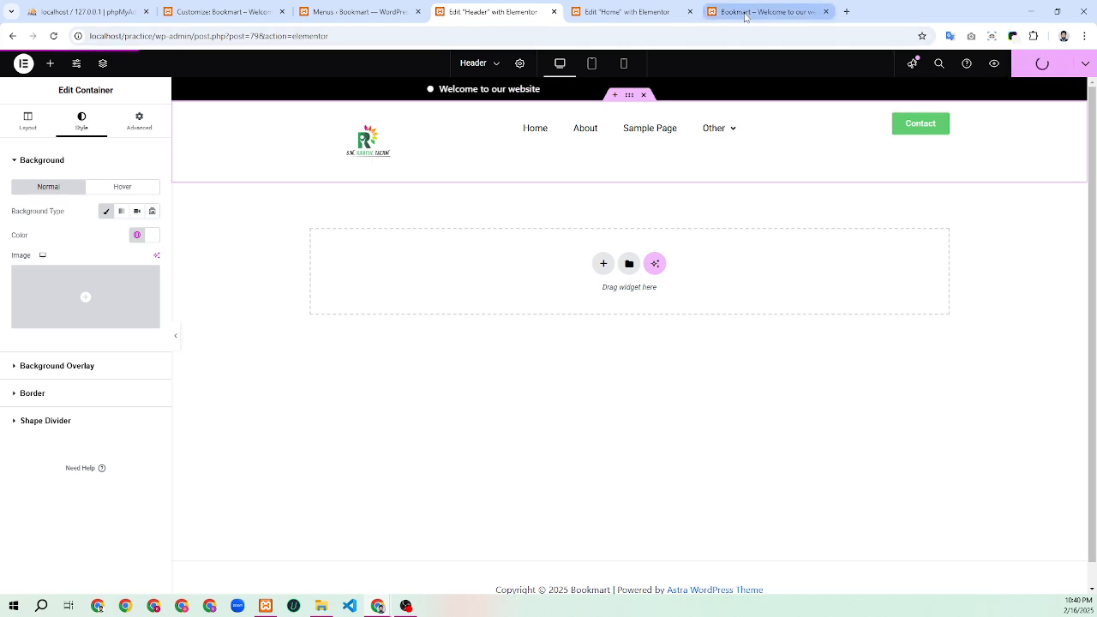
Switch the editor preview to Mobile Portrait to check the stacked header layout
mouse_move(743, 17)
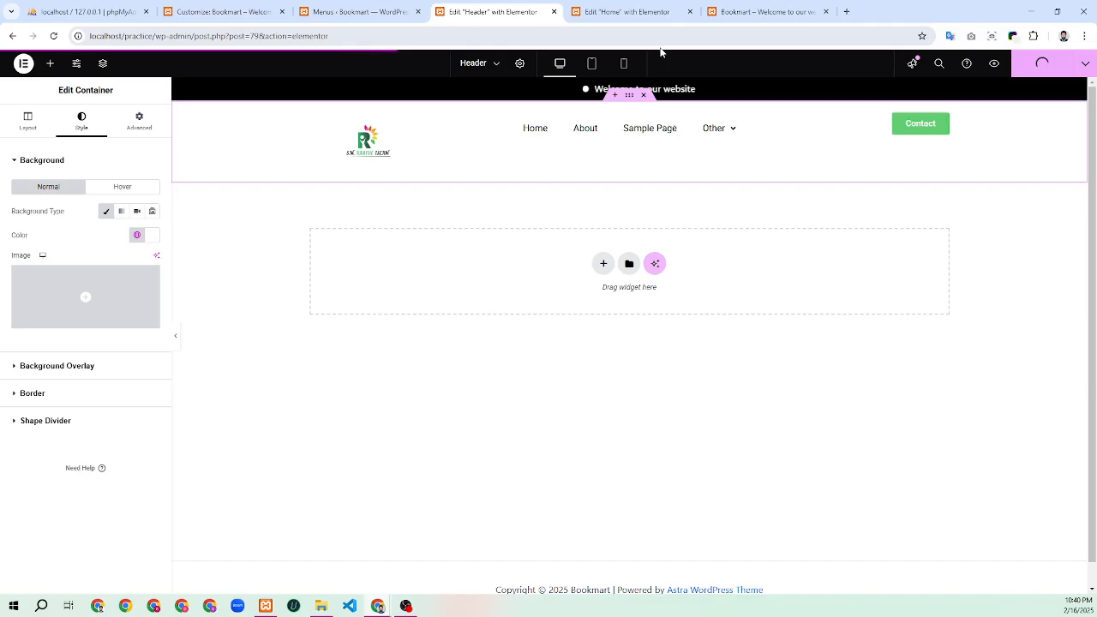
click(621, 66)
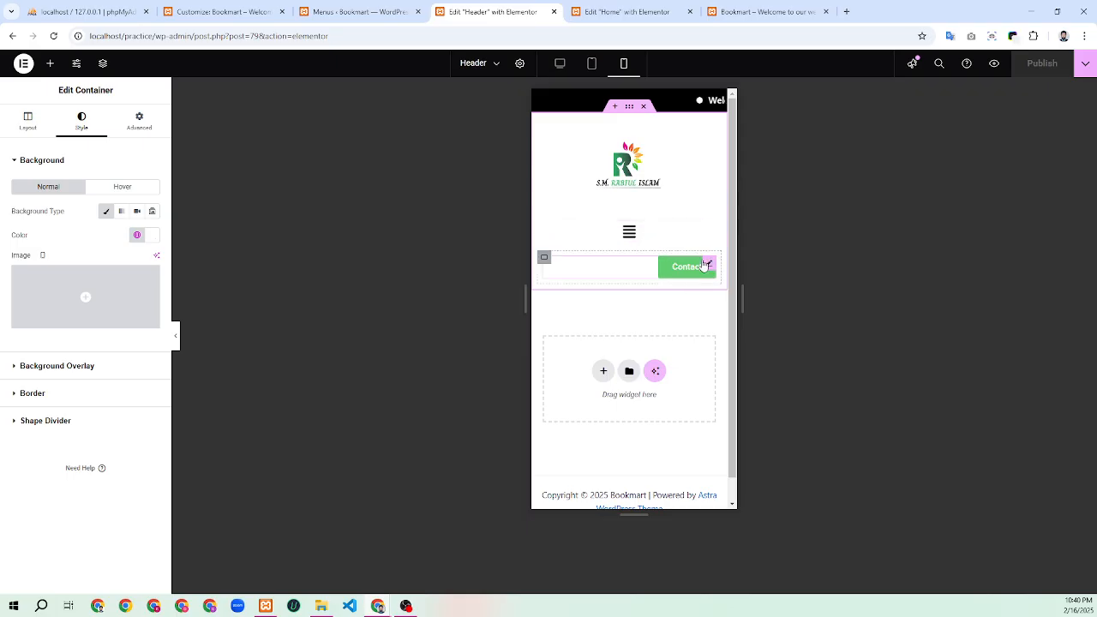
Turn on Hide On Mobile Portrait for the Contact button's container under Advanced > Responsive
click(543, 259)
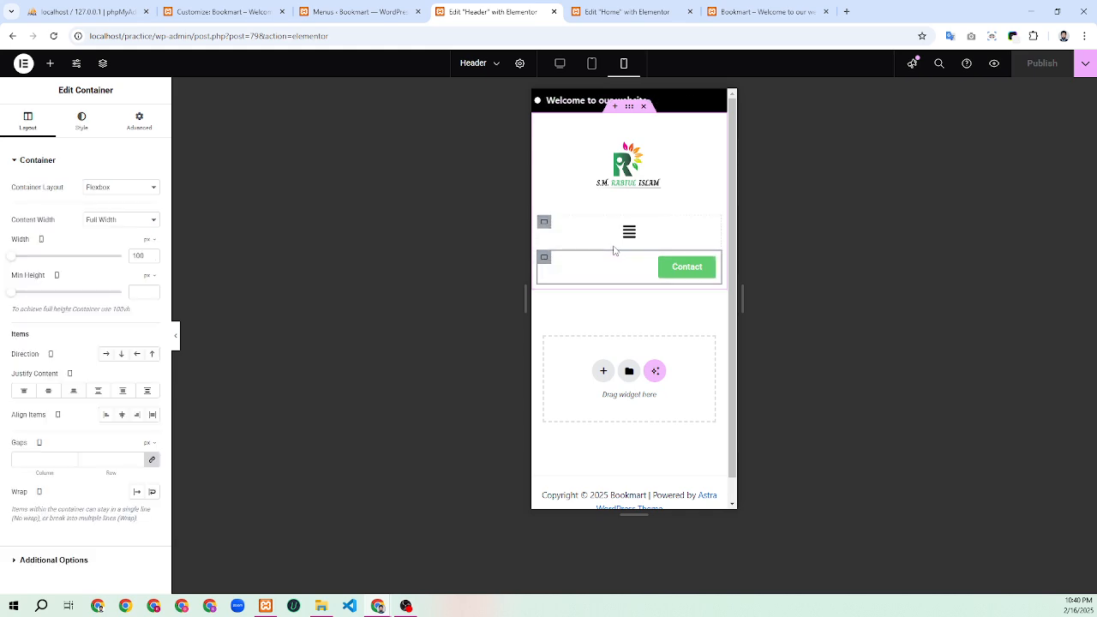
click(137, 122)
scroll(79, 395, down, 2)
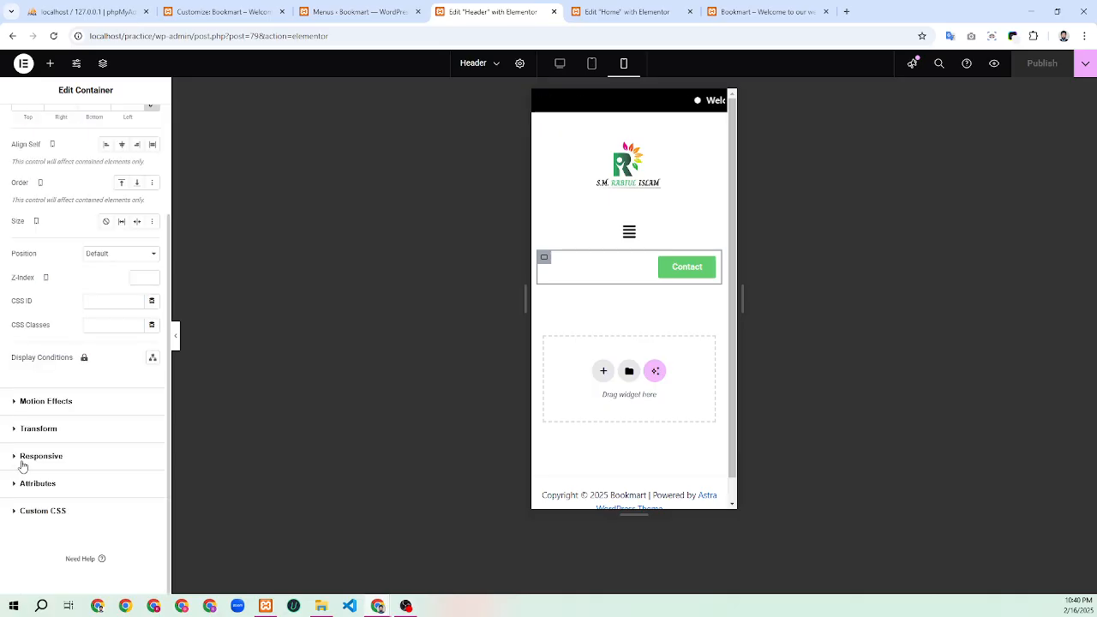
click(36, 457)
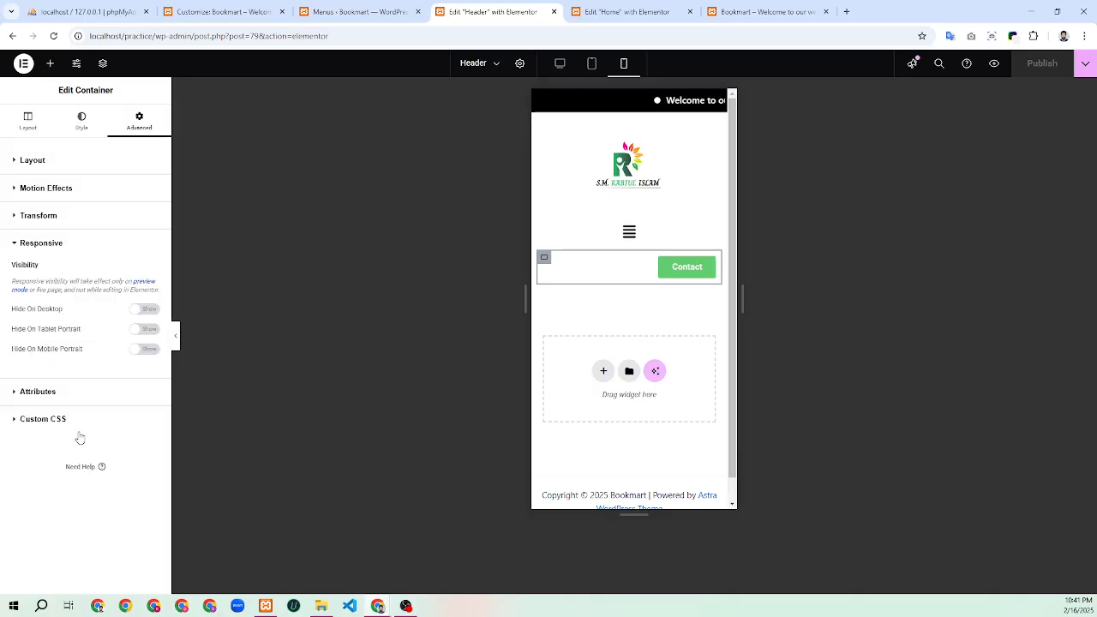
click(146, 350)
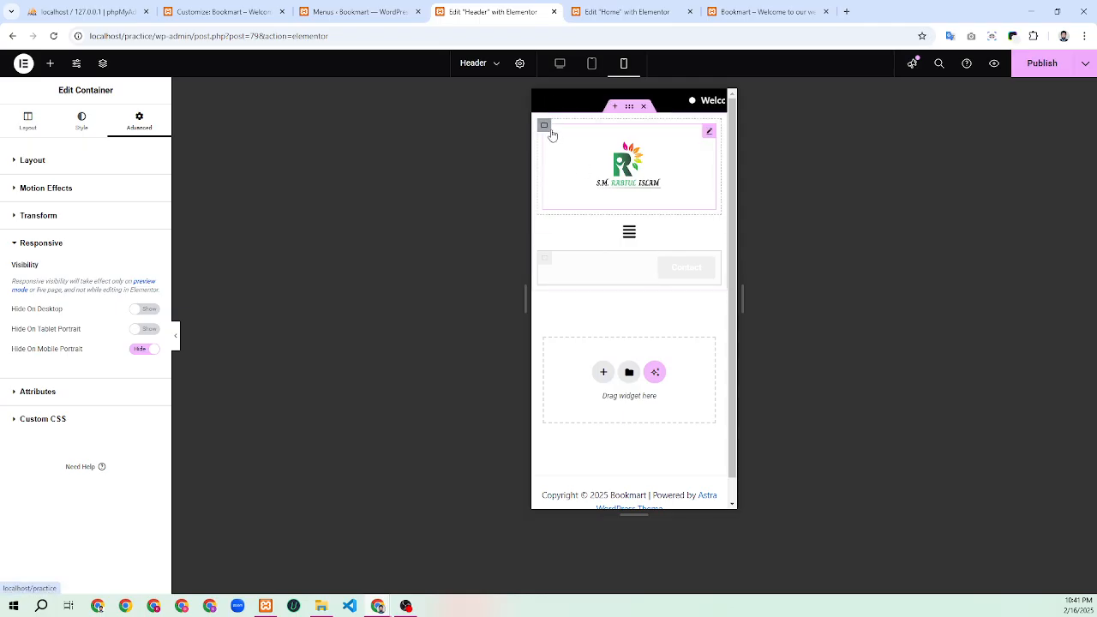
click(545, 126)
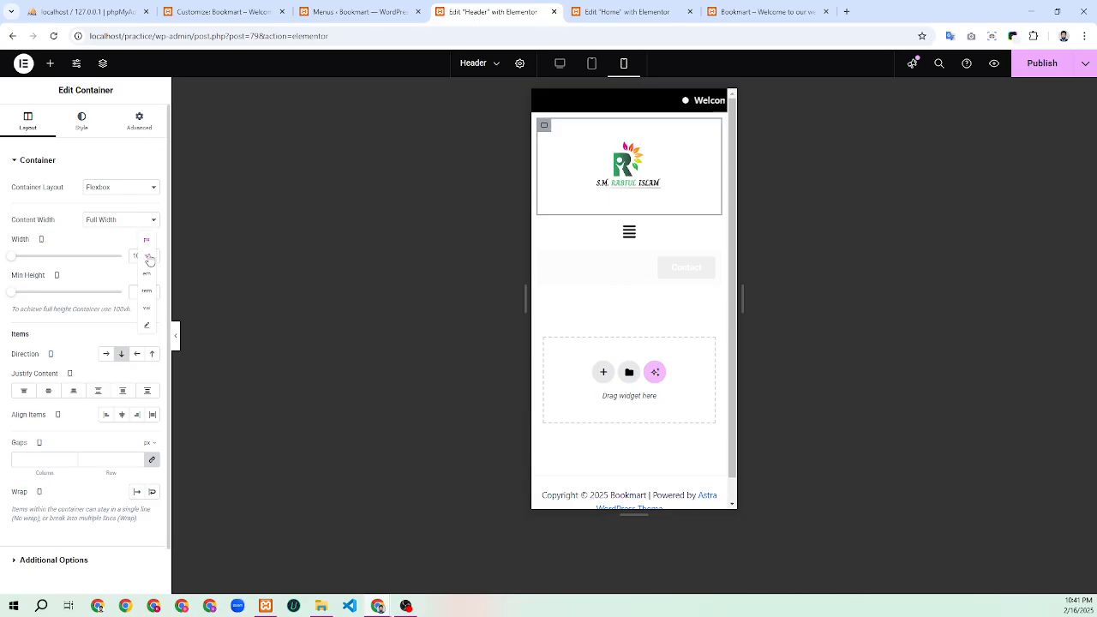
Set the logo container and the menu container widths to 50% each
click(147, 257)
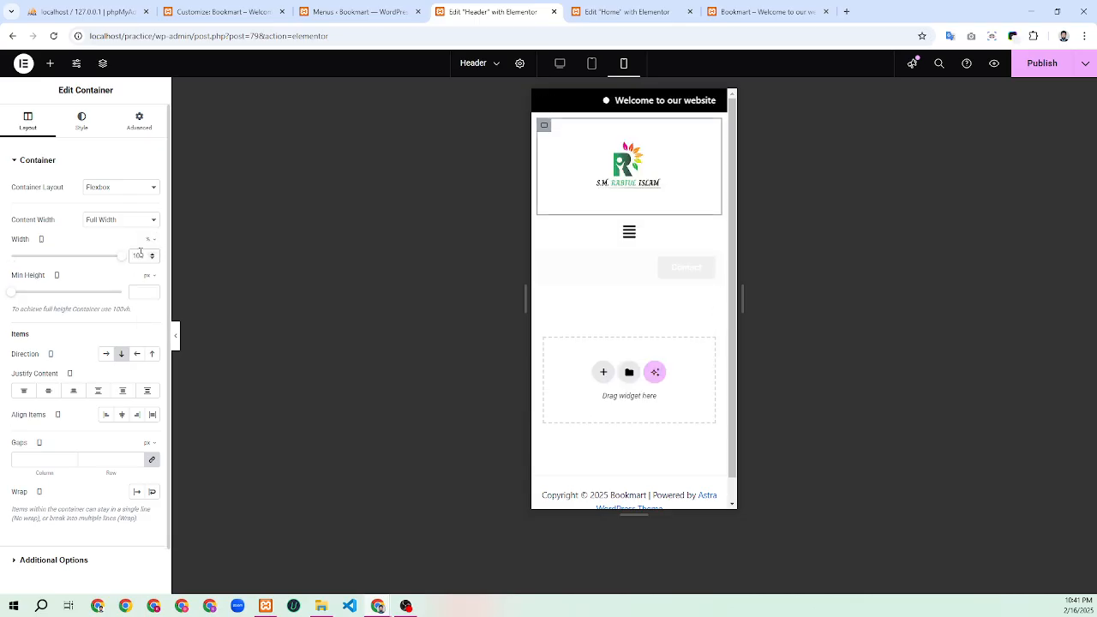
text(50)
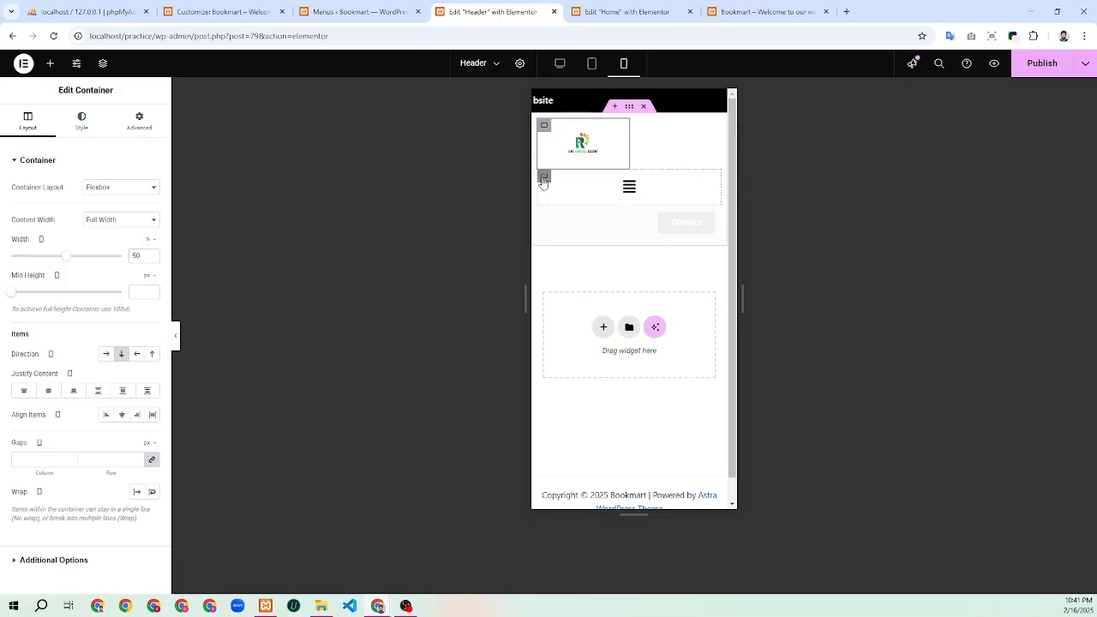
click(543, 178)
click(147, 241)
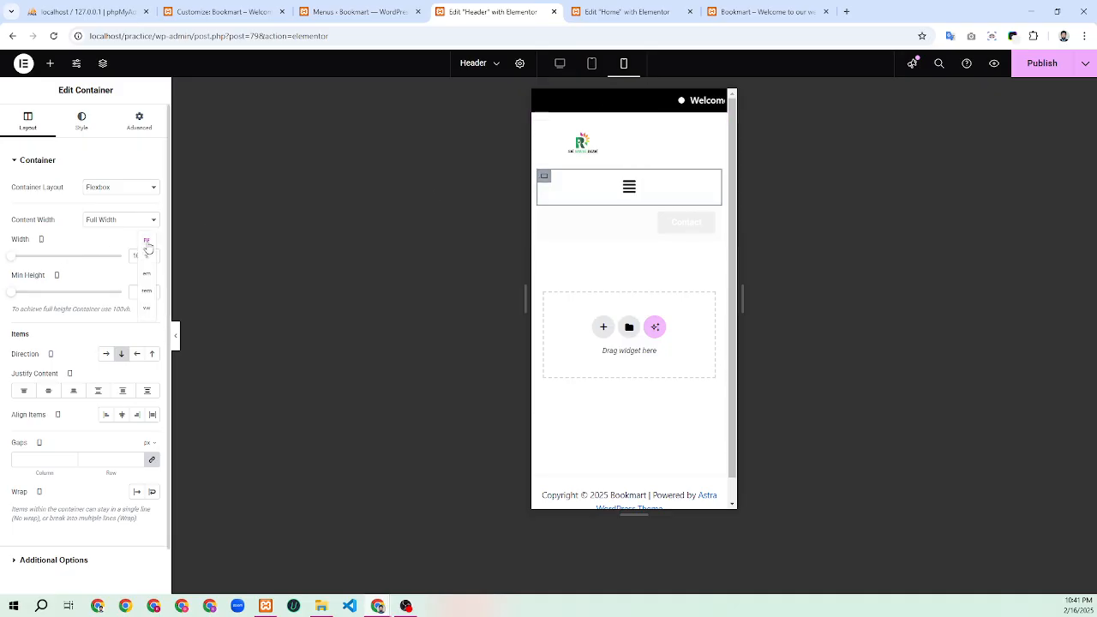
click(147, 257)
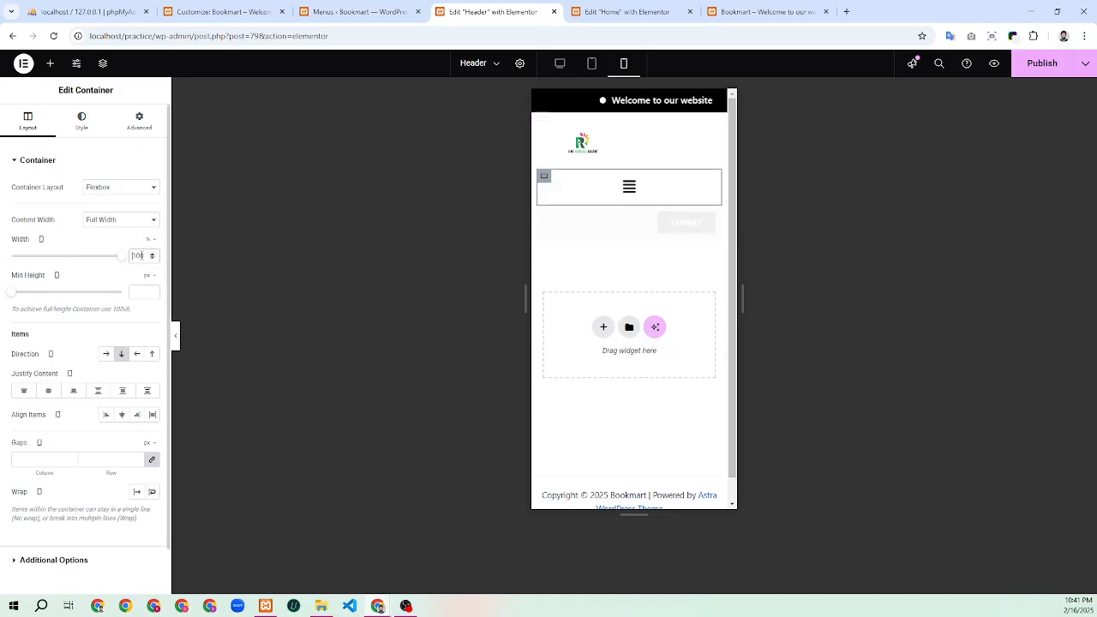
double_click(142, 256)
text(50)
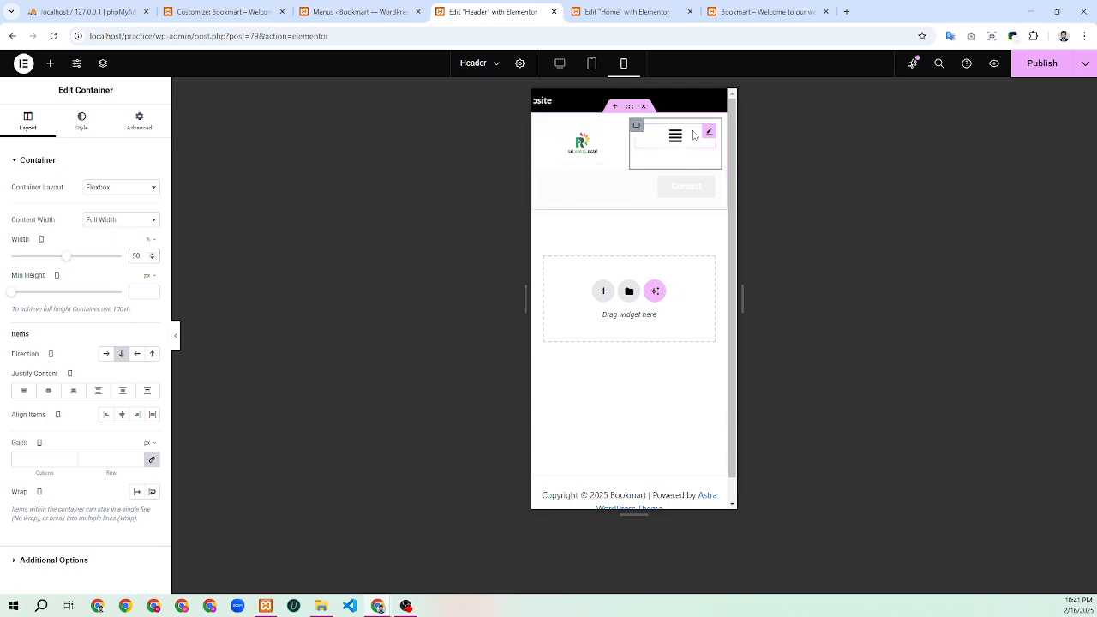
click(708, 133)
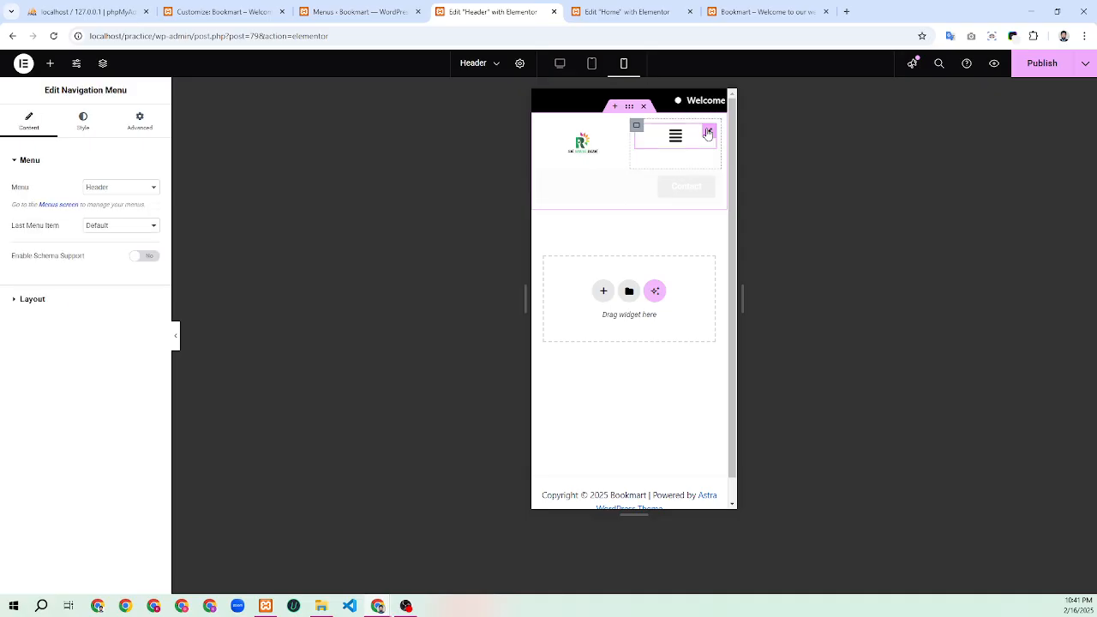
Set the Navigation Menu's Responsive Alignment to Right in its Layout settings
click(33, 299)
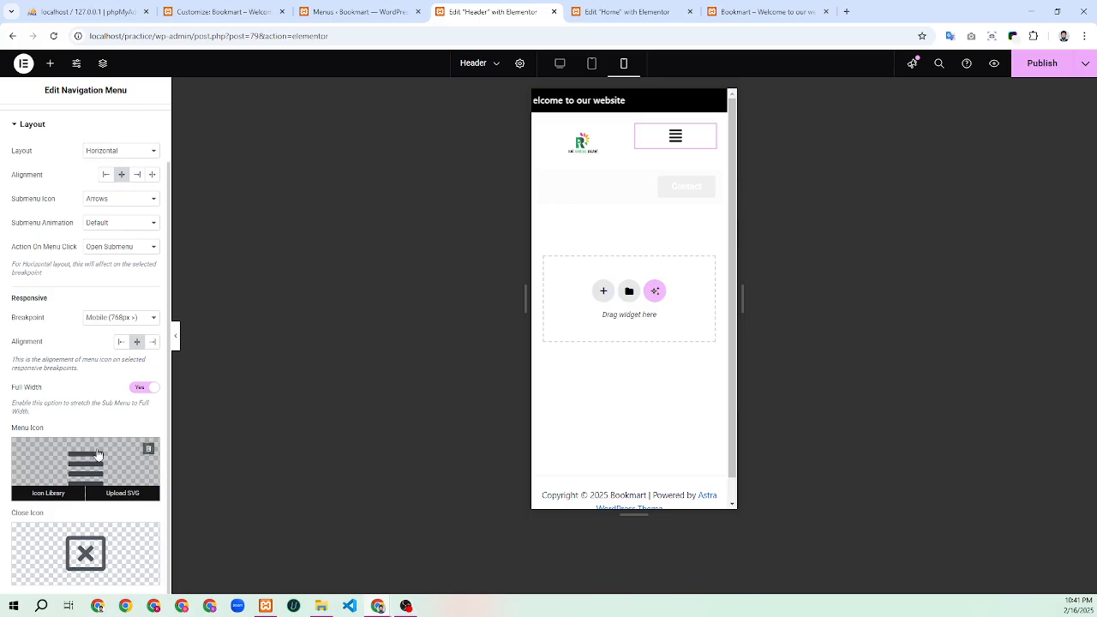
click(153, 341)
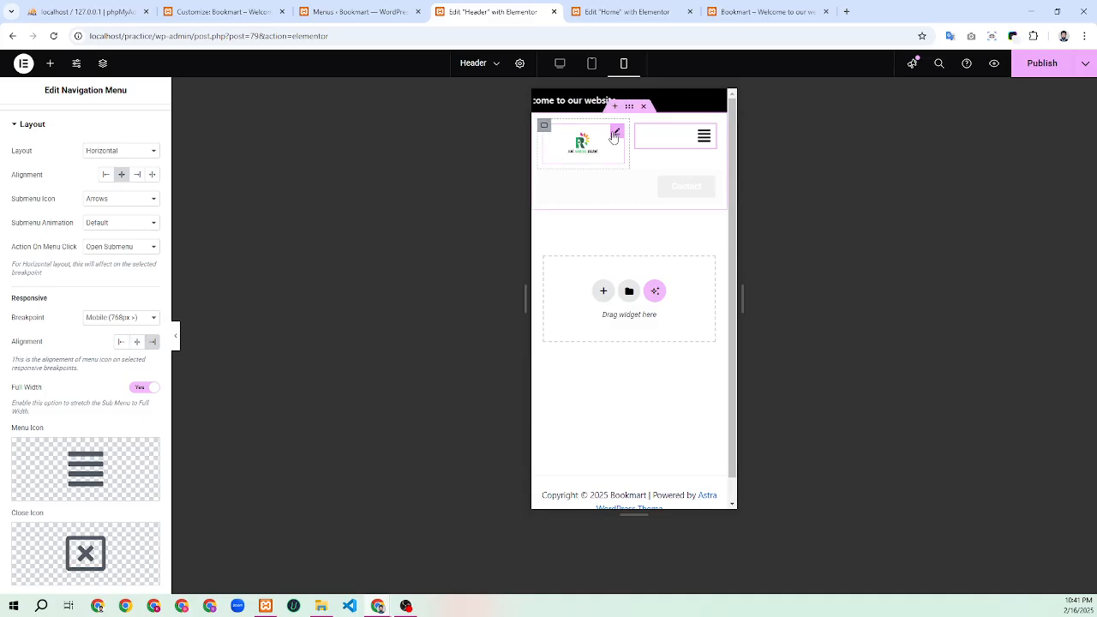
click(615, 134)
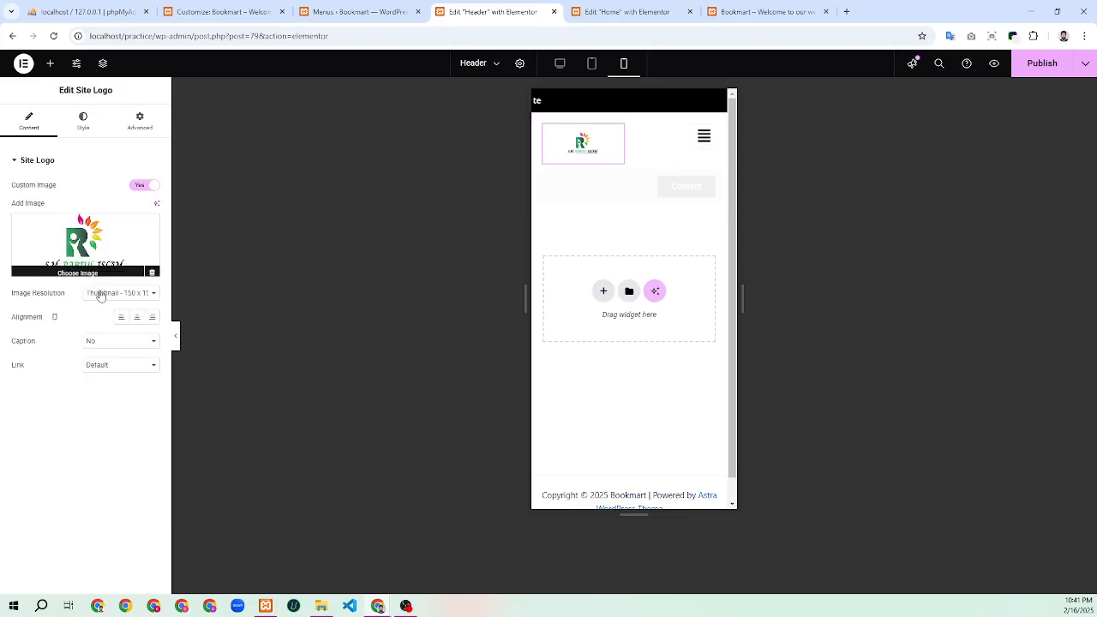
Set the Site Logo alignment to Left and publish the header
click(120, 321)
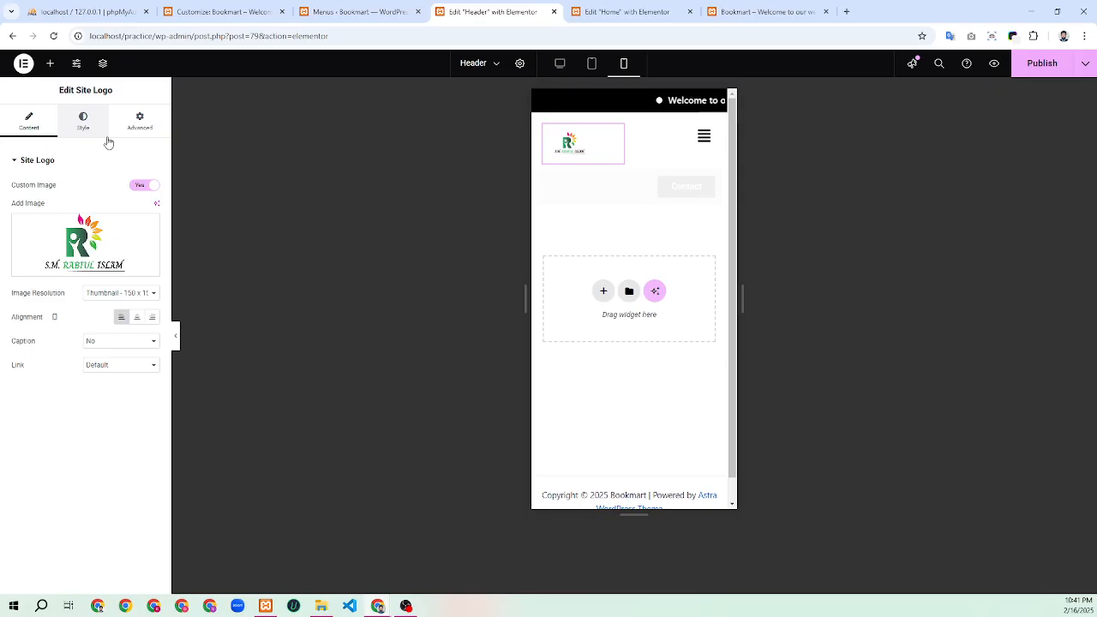
click(1042, 68)
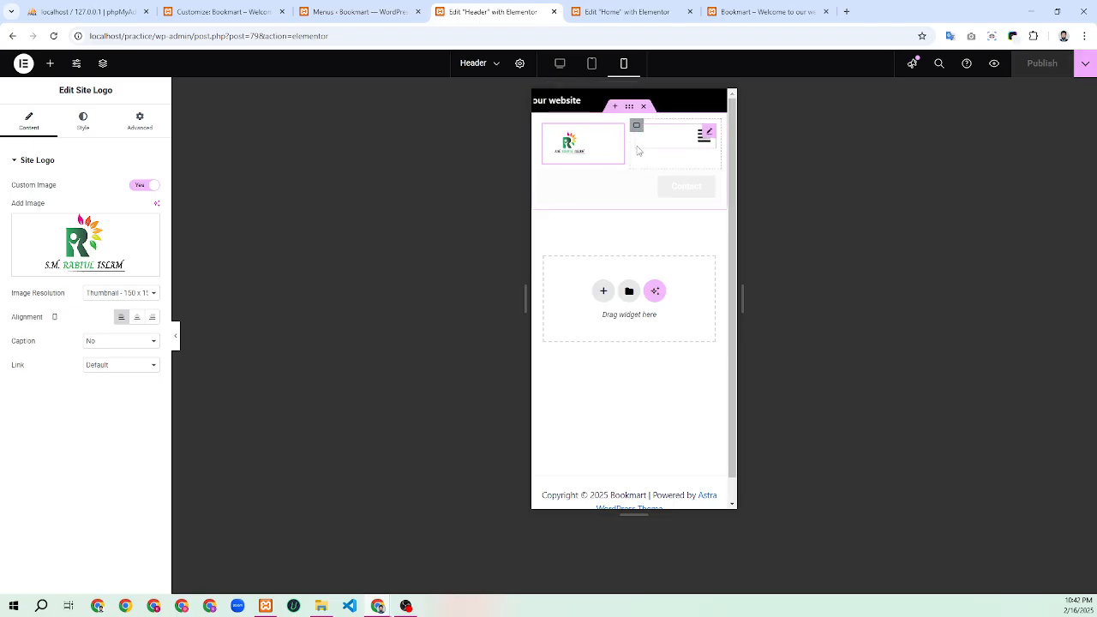
Preview the header at tablet, mobile, and desktop widths, then switch to the live Bookmart tab
click(592, 65)
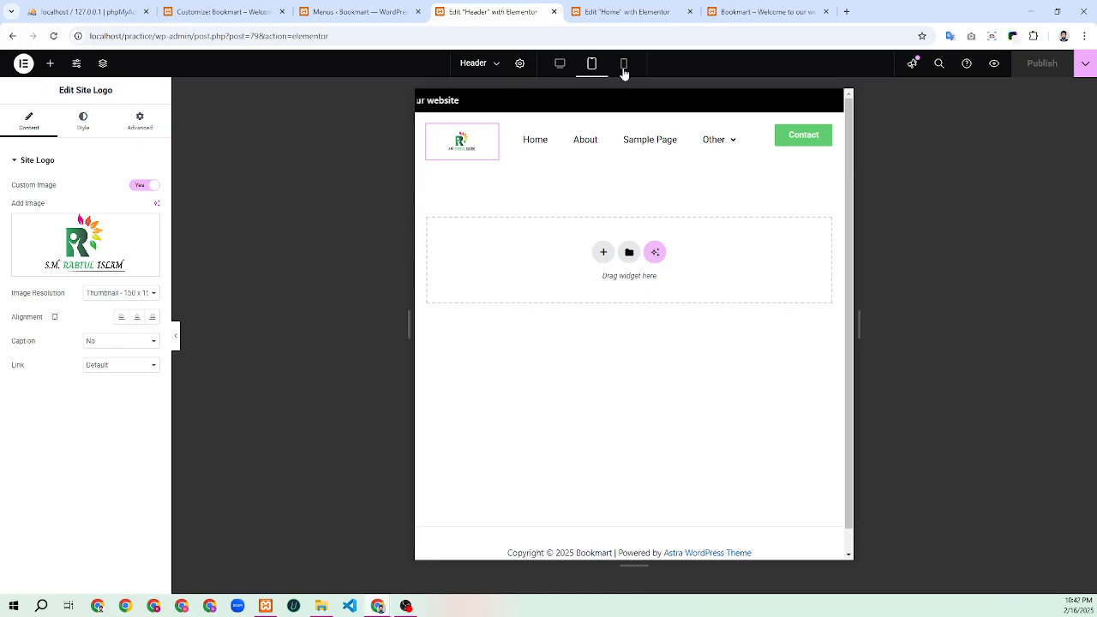
click(623, 72)
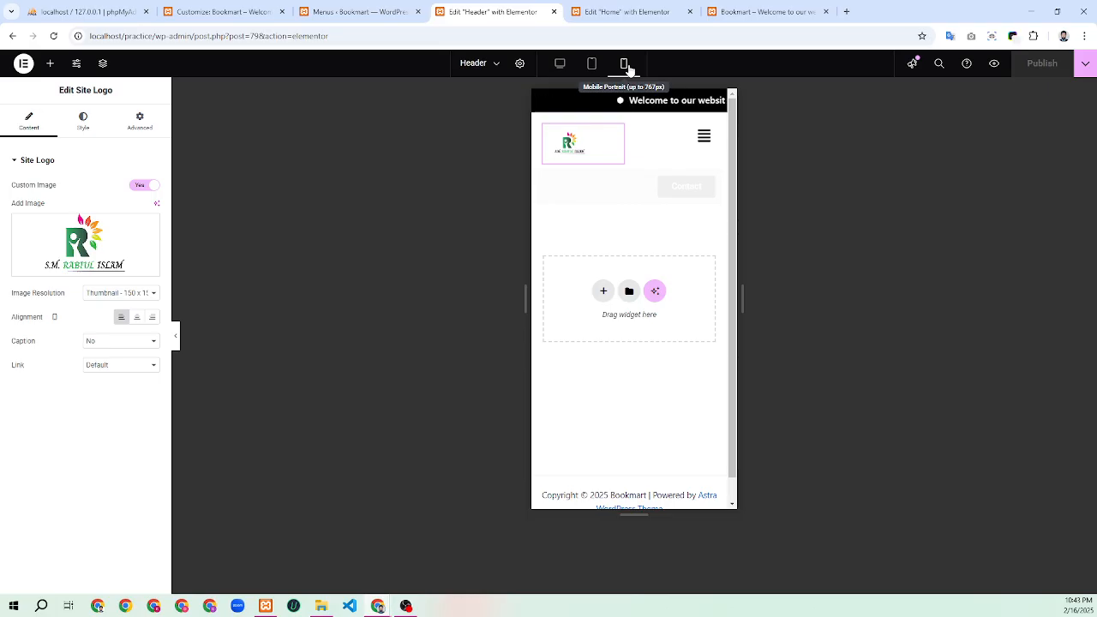
click(590, 65)
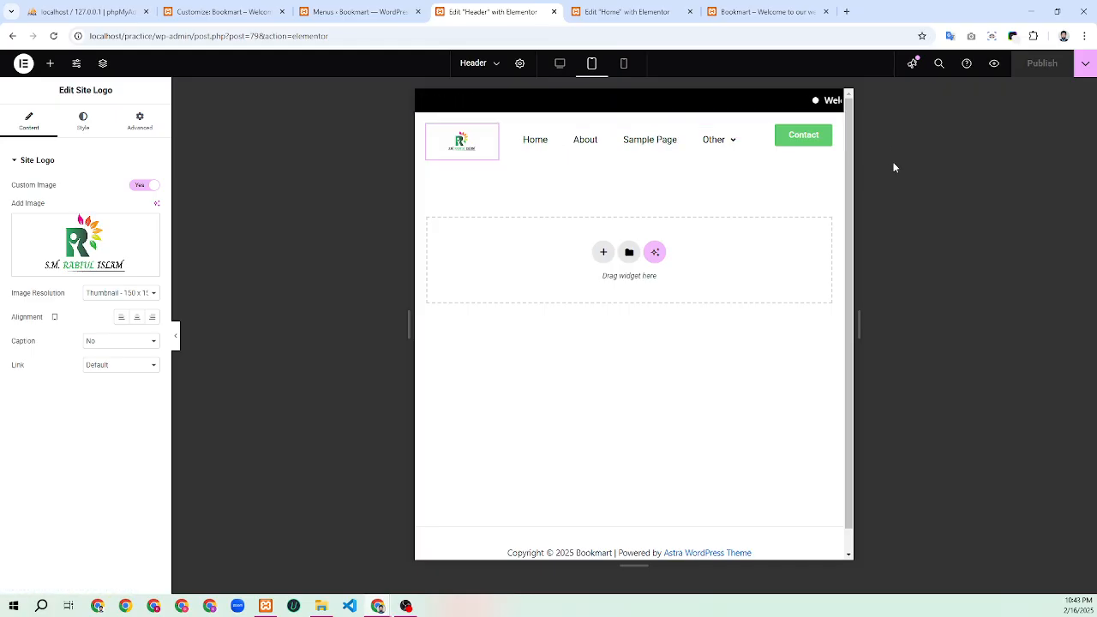
click(563, 67)
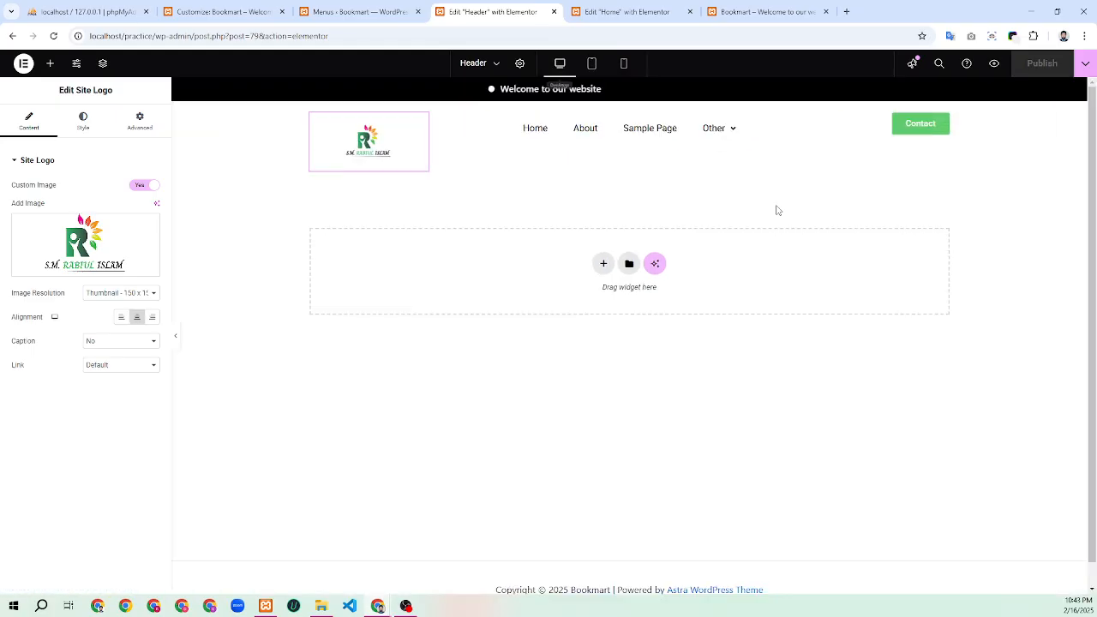
click(754, 12)
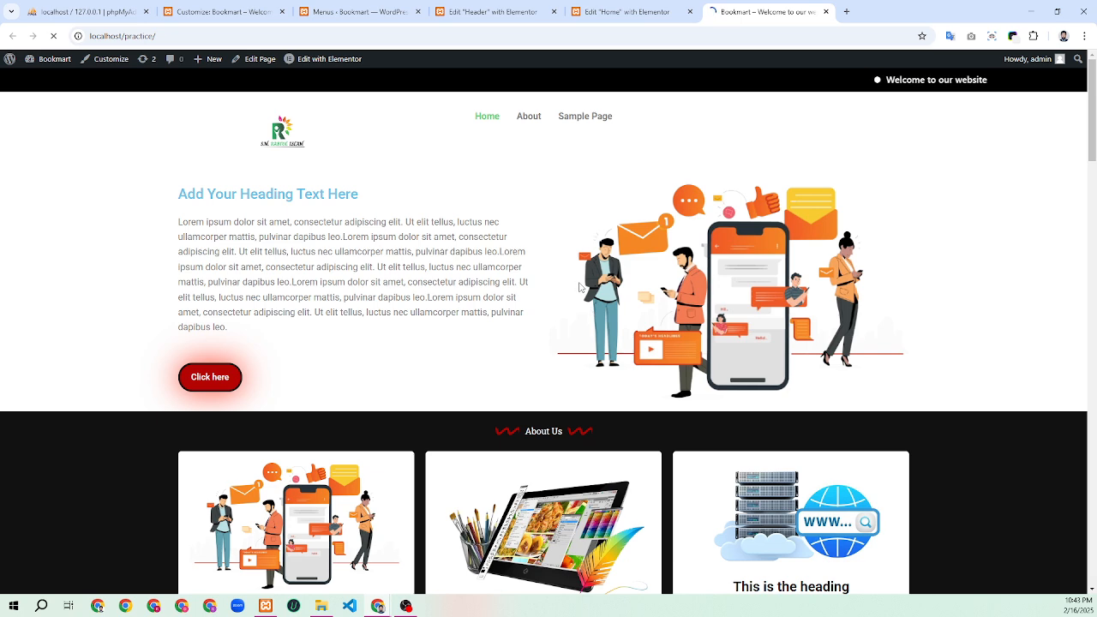
Glance at the Home page editor, then return to the Header template editor
click(624, 12)
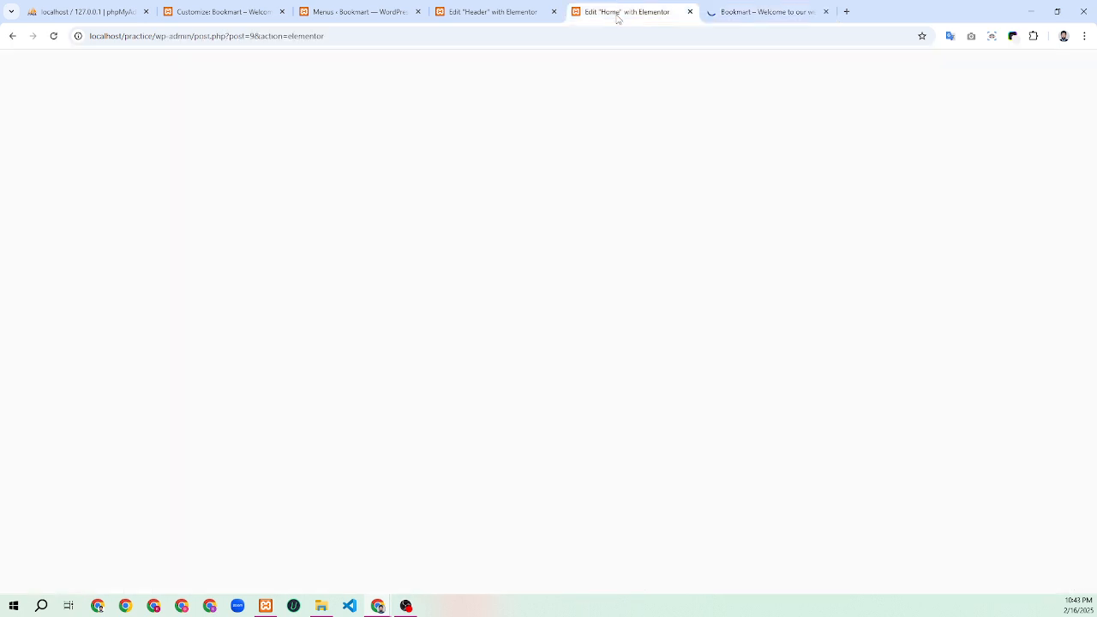
scroll(605, 219, up, 10)
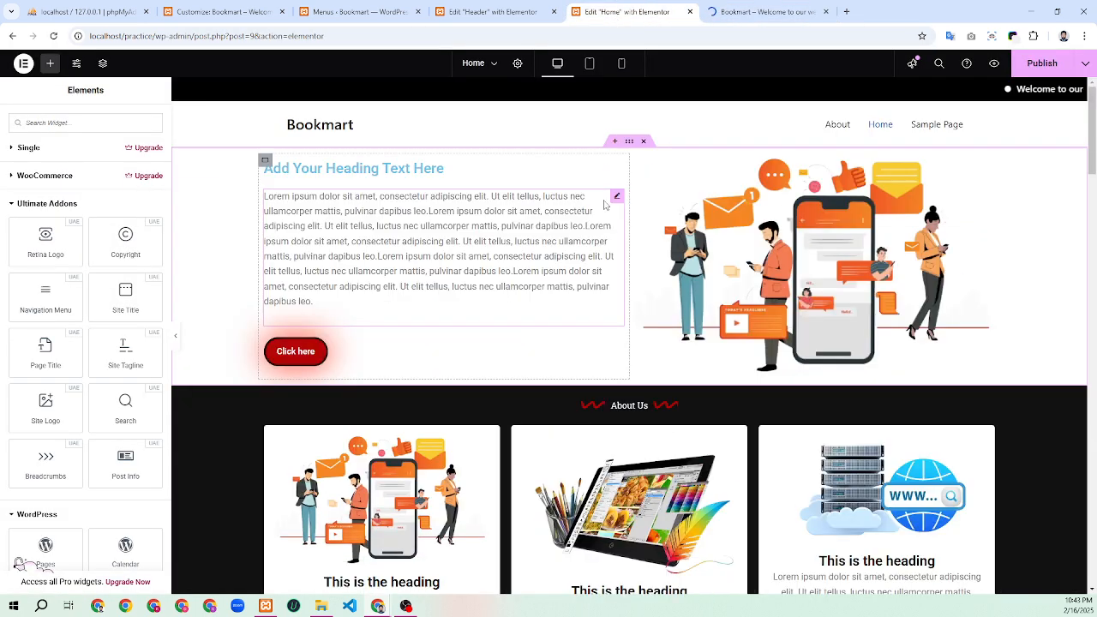
click(496, 11)
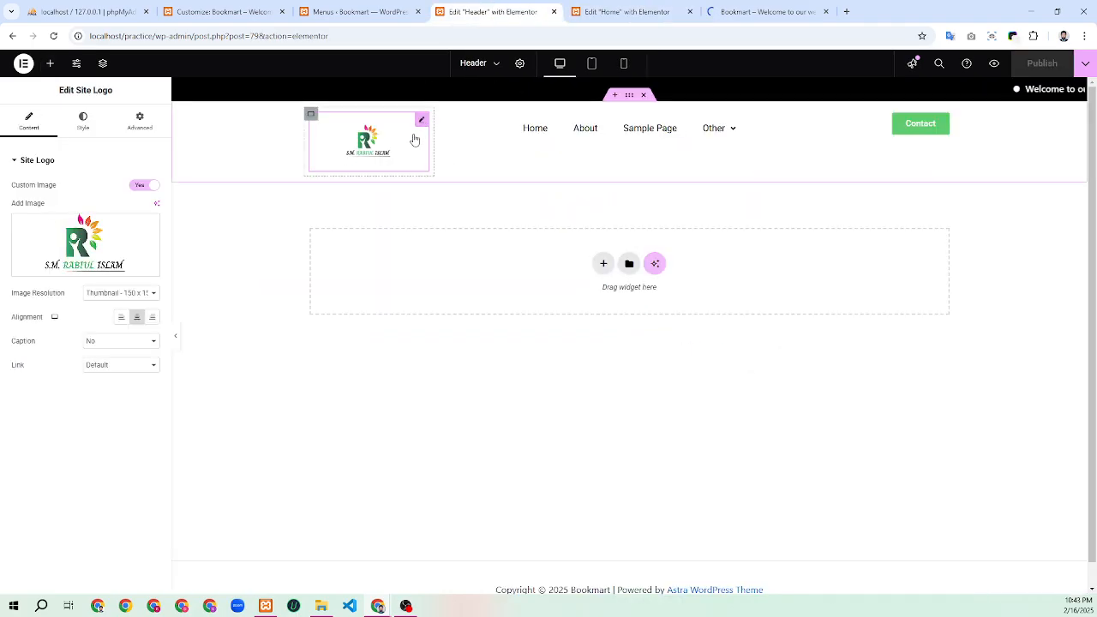
Left-align the site logo, publish the header, and view the live site
click(120, 317)
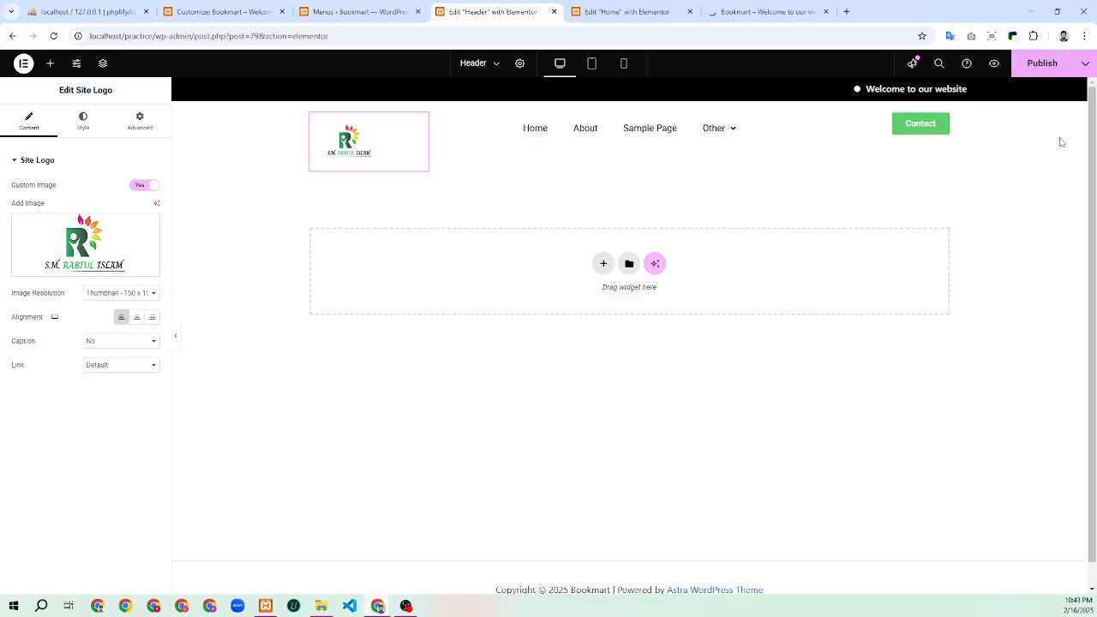
click(1042, 63)
click(756, 10)
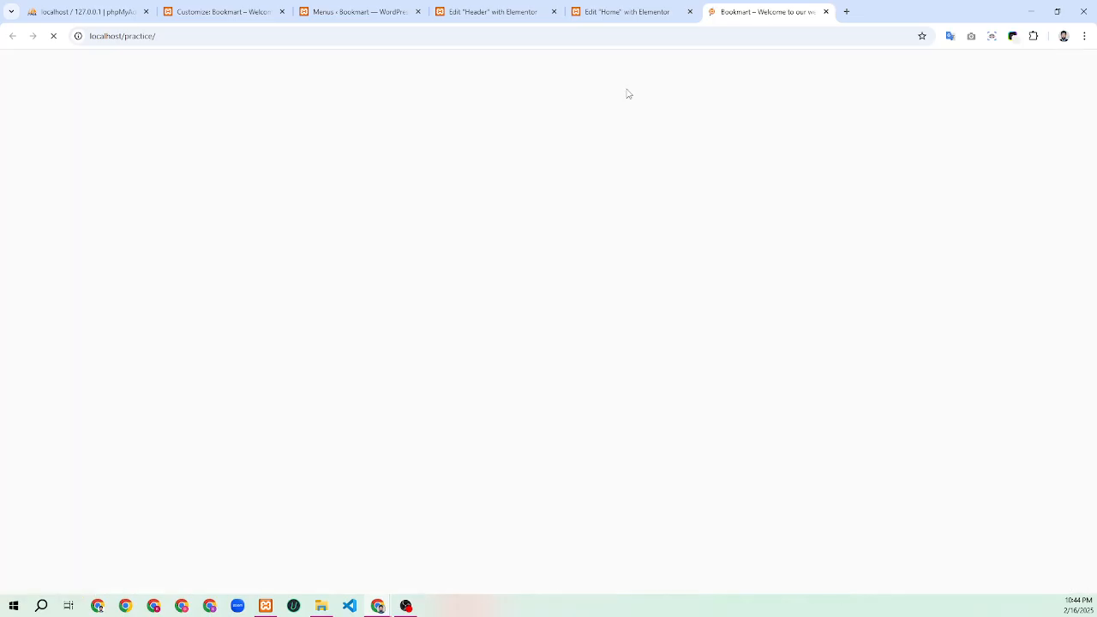
Back in the header editor, select the whole header container and open its Style settings
click(493, 11)
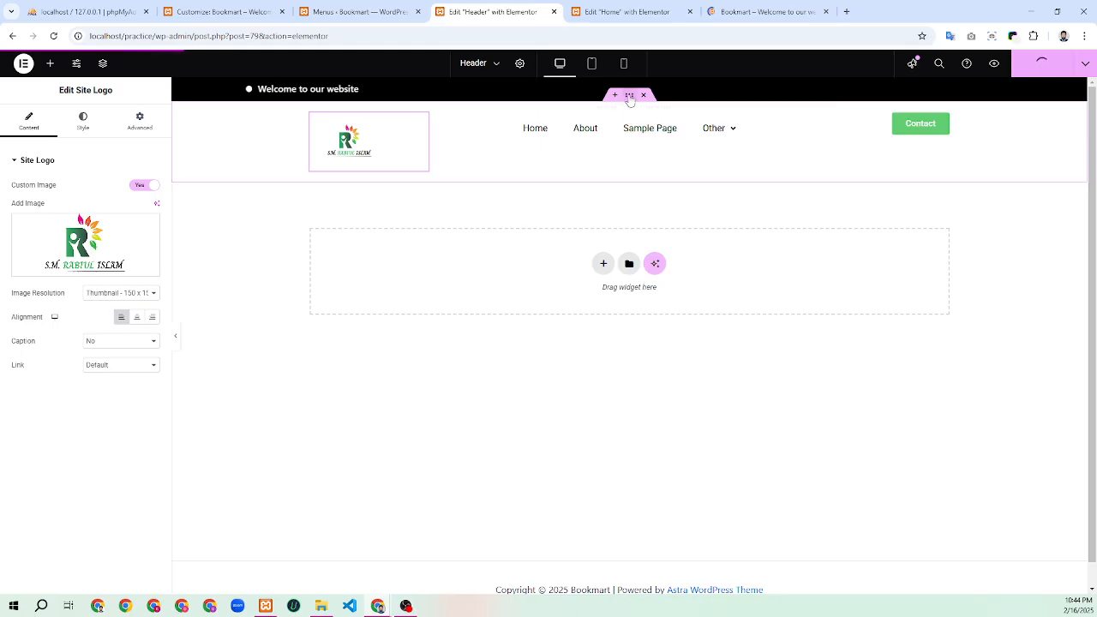
click(500, 131)
click(82, 120)
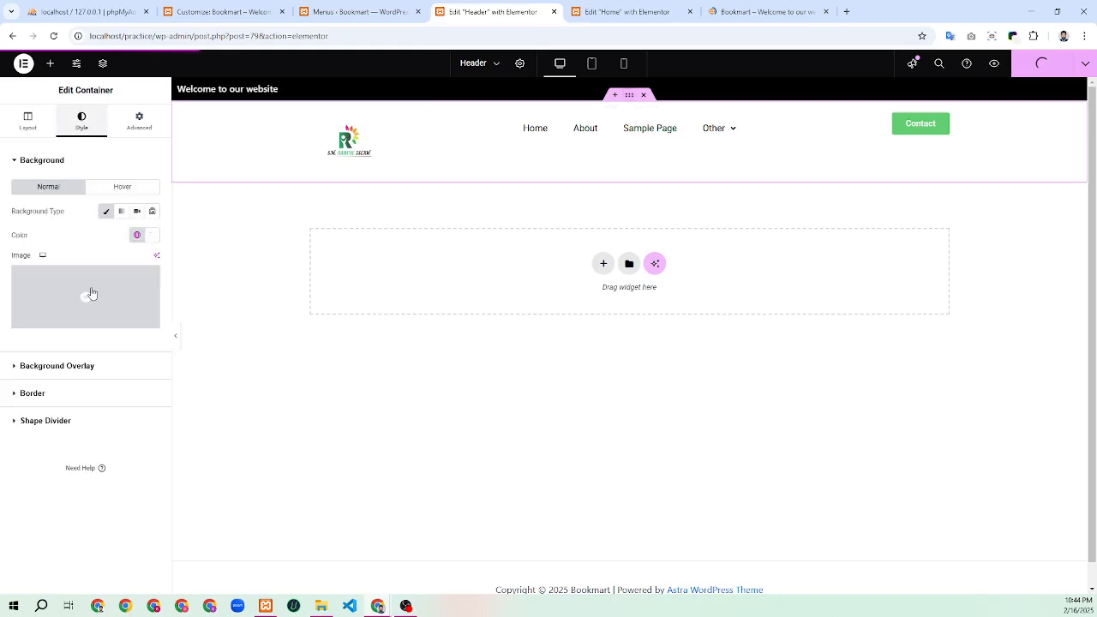
Make the header border Solid, 1 px on the bottom only, in Theme Other Supporting colour
click(52, 397)
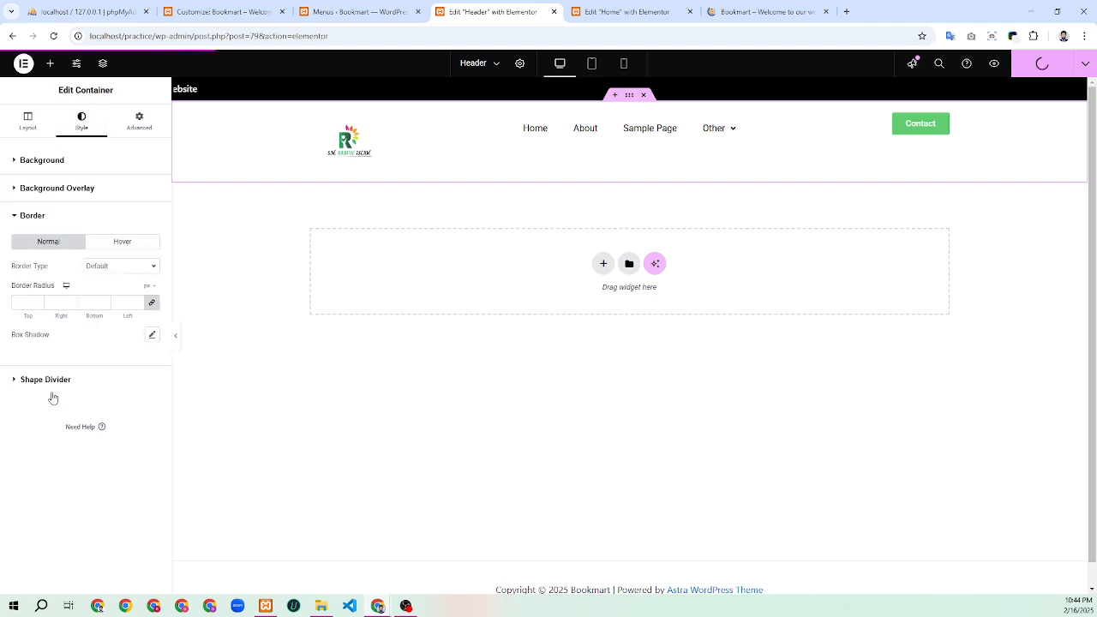
click(108, 267)
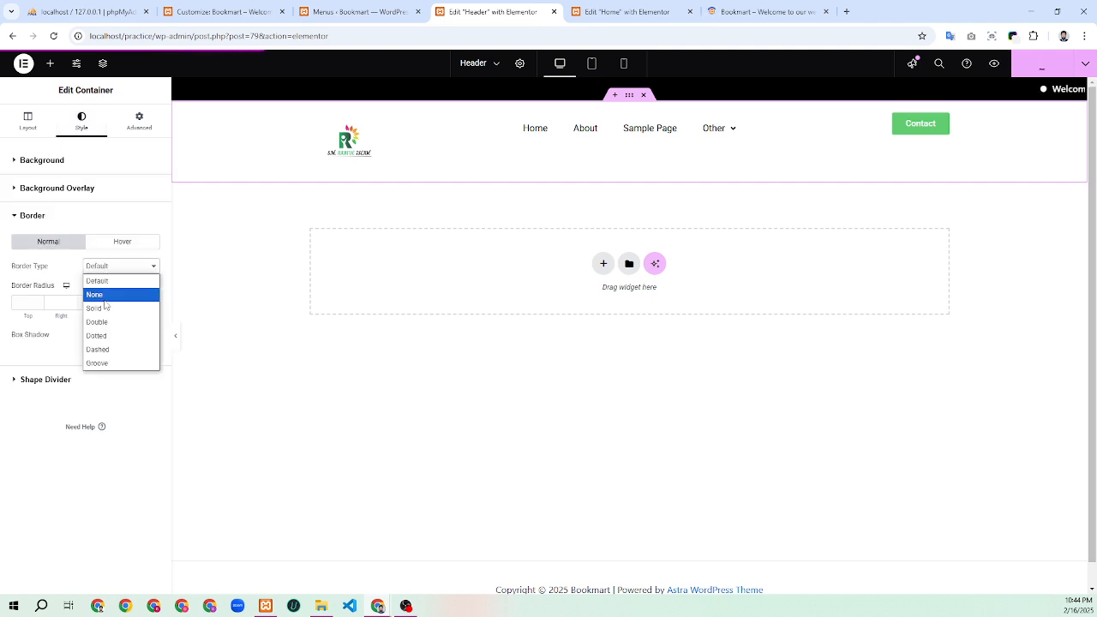
click(111, 309)
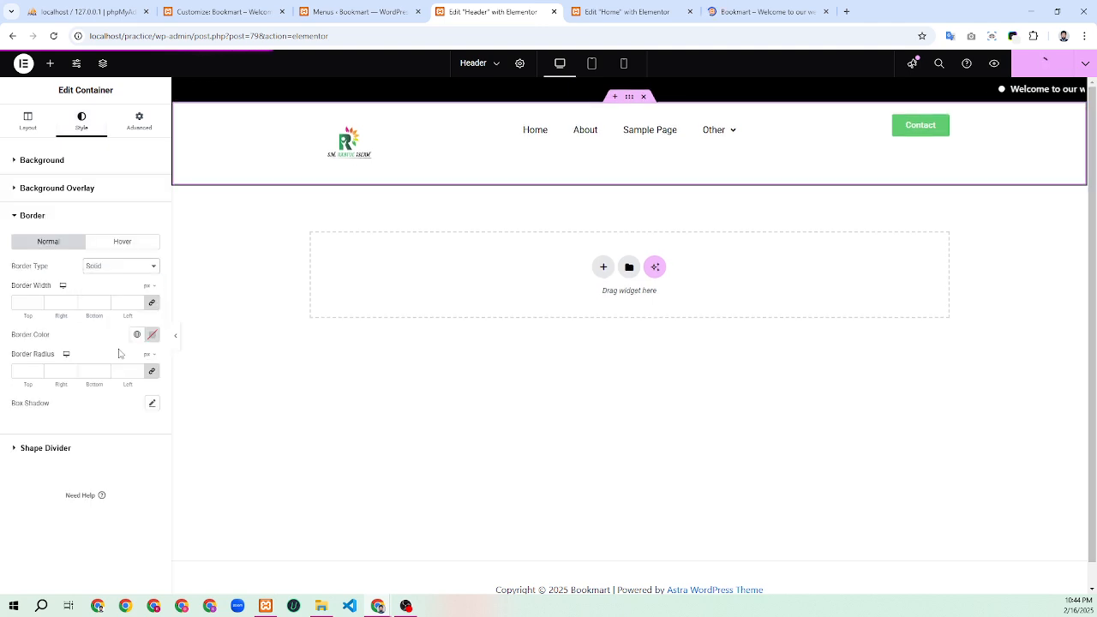
click(105, 300)
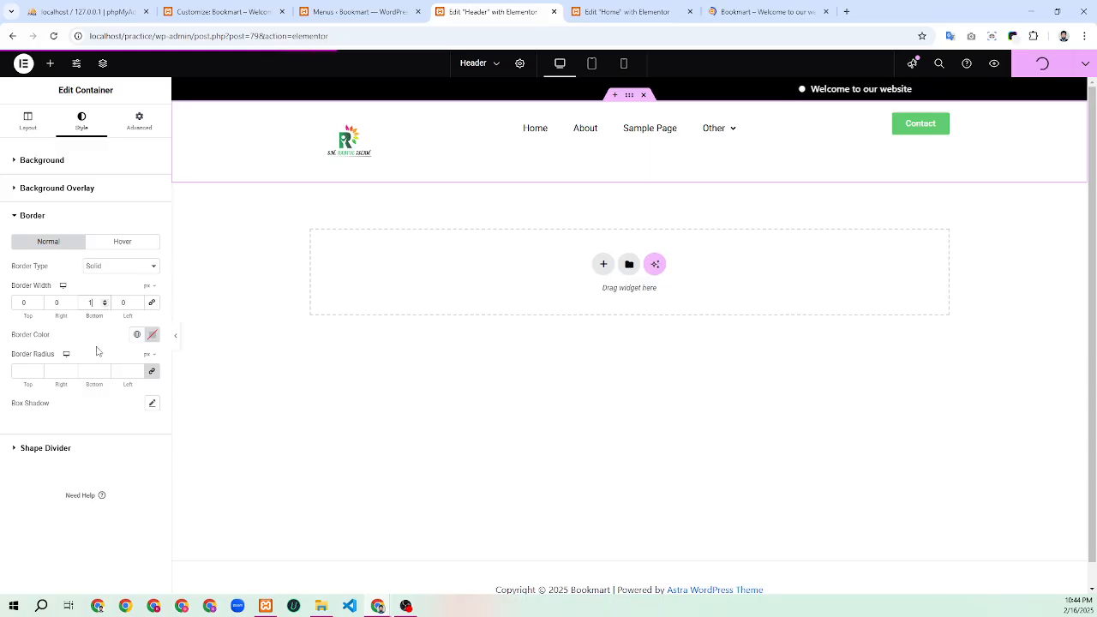
click(137, 335)
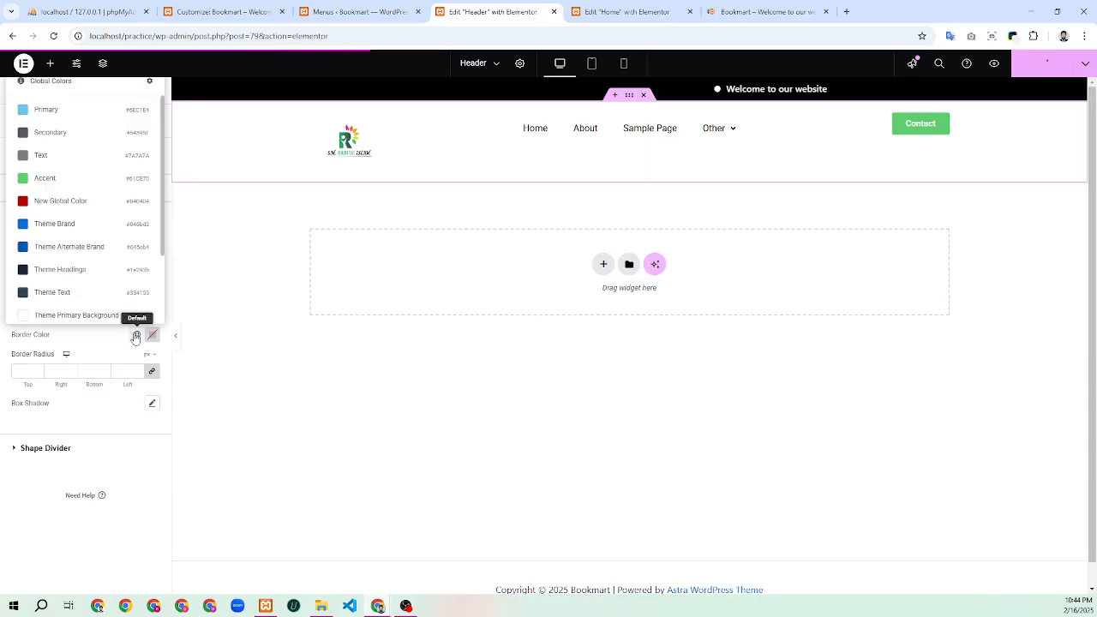
scroll(86, 295, down, 3)
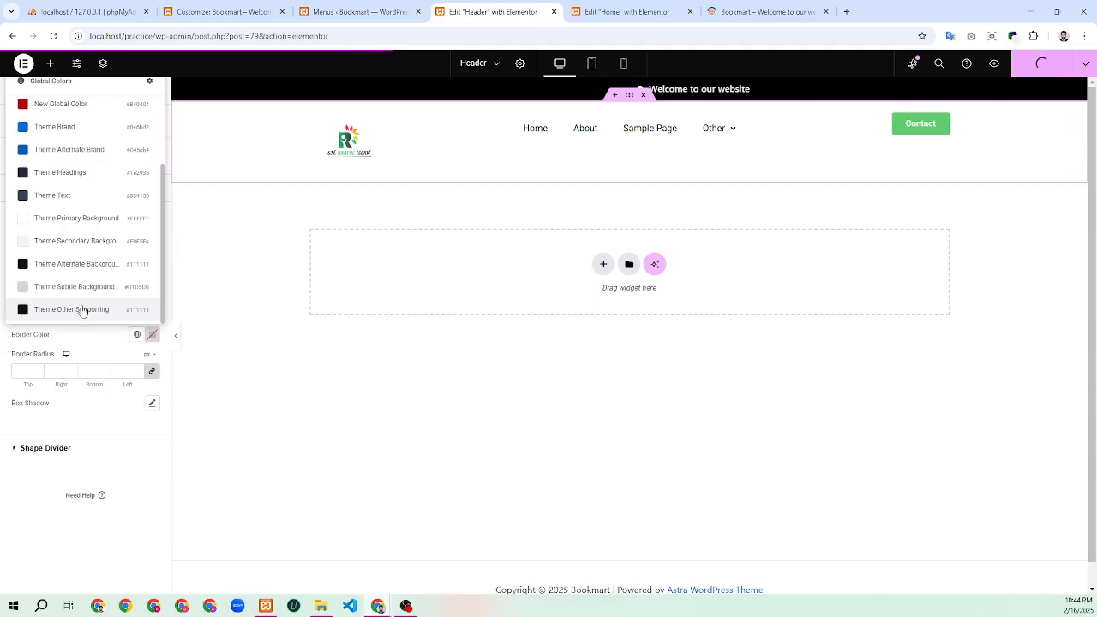
click(82, 312)
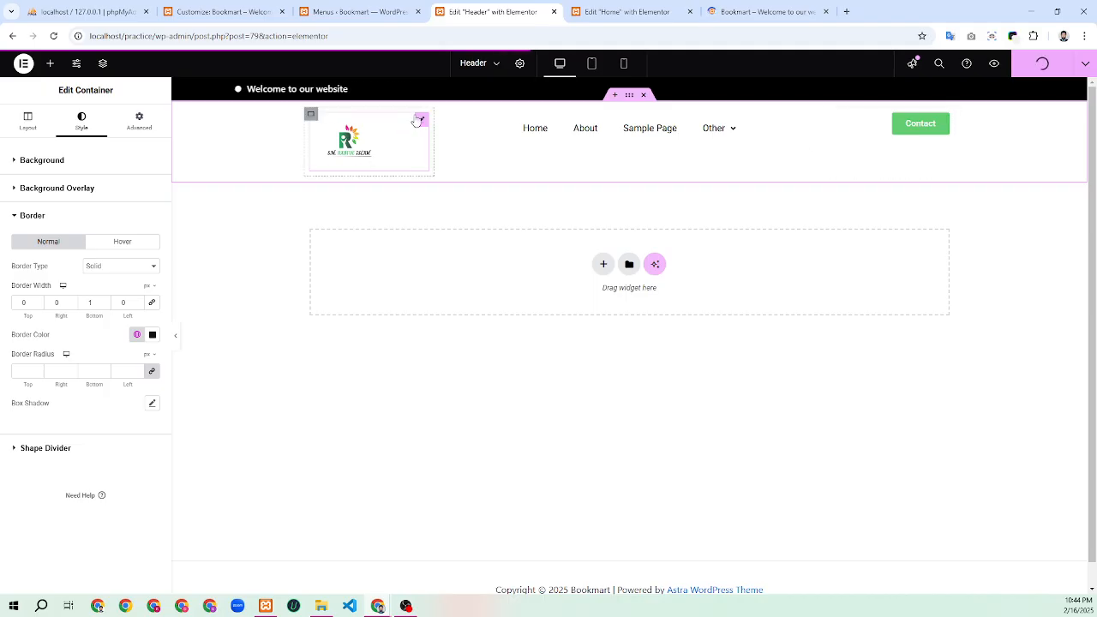
Select the site logo and lower its top and bottom margins in the Advanced tab
click(417, 119)
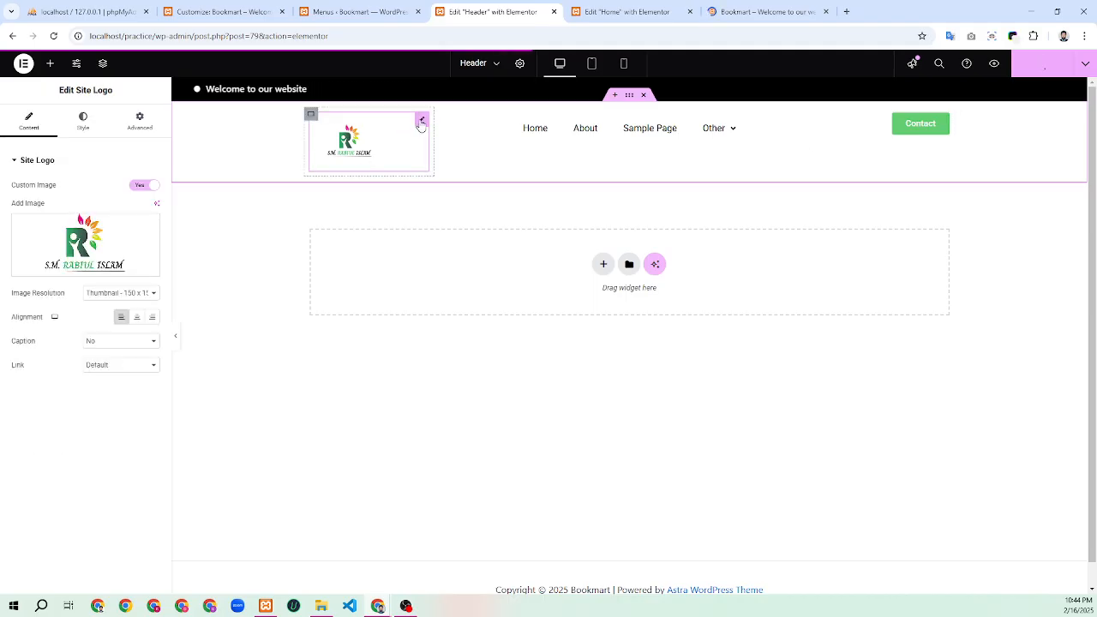
click(140, 120)
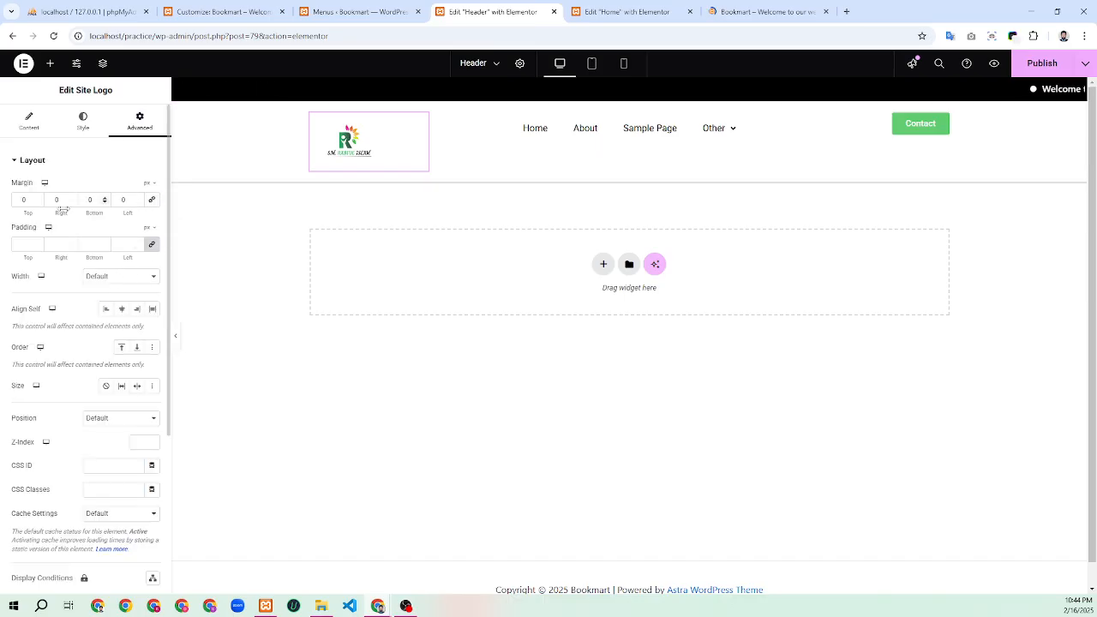
click(37, 203)
click(38, 203)
click(38, 203)
click(38, 203)
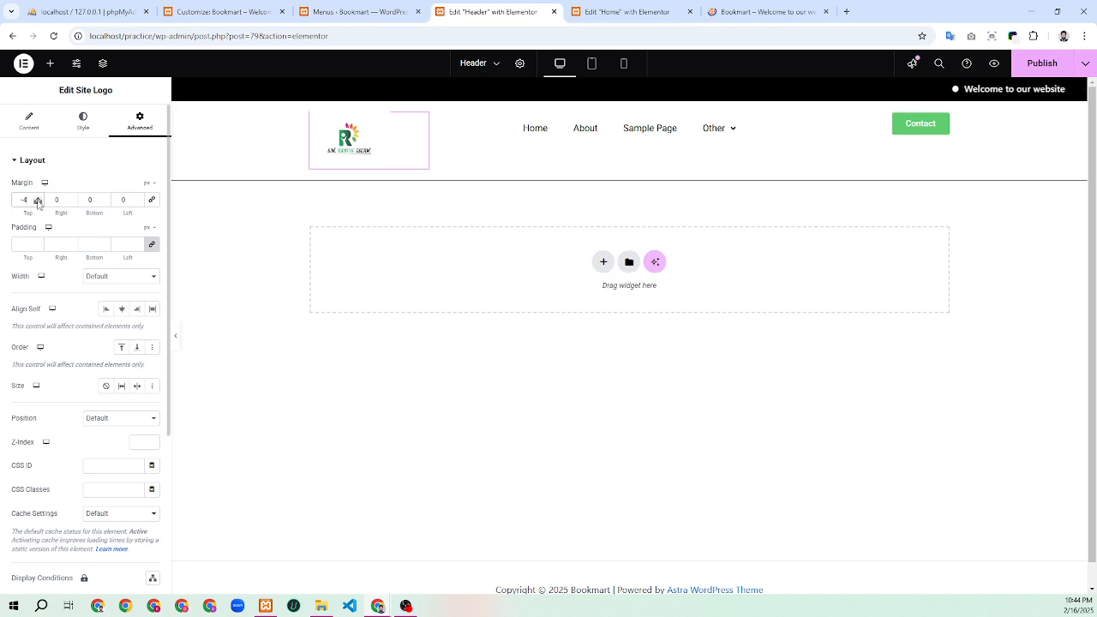
click(38, 203)
click(38, 203)
click(38, 203)
click(38, 203)
click(38, 203)
click(38, 203)
click(38, 203)
click(37, 203)
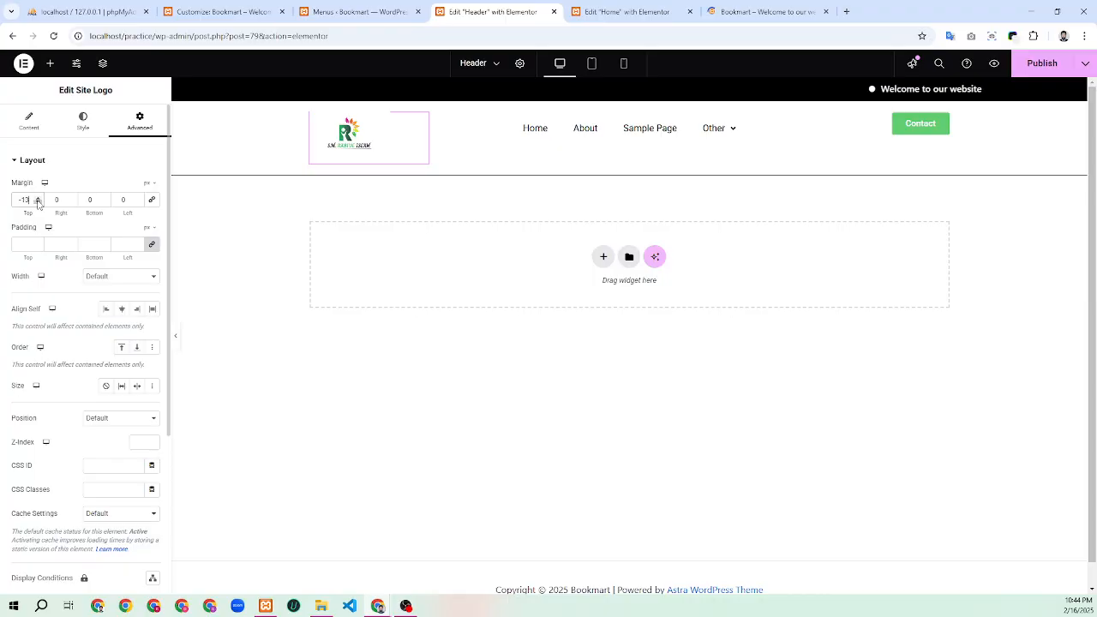
click(38, 203)
click(38, 203)
click(37, 203)
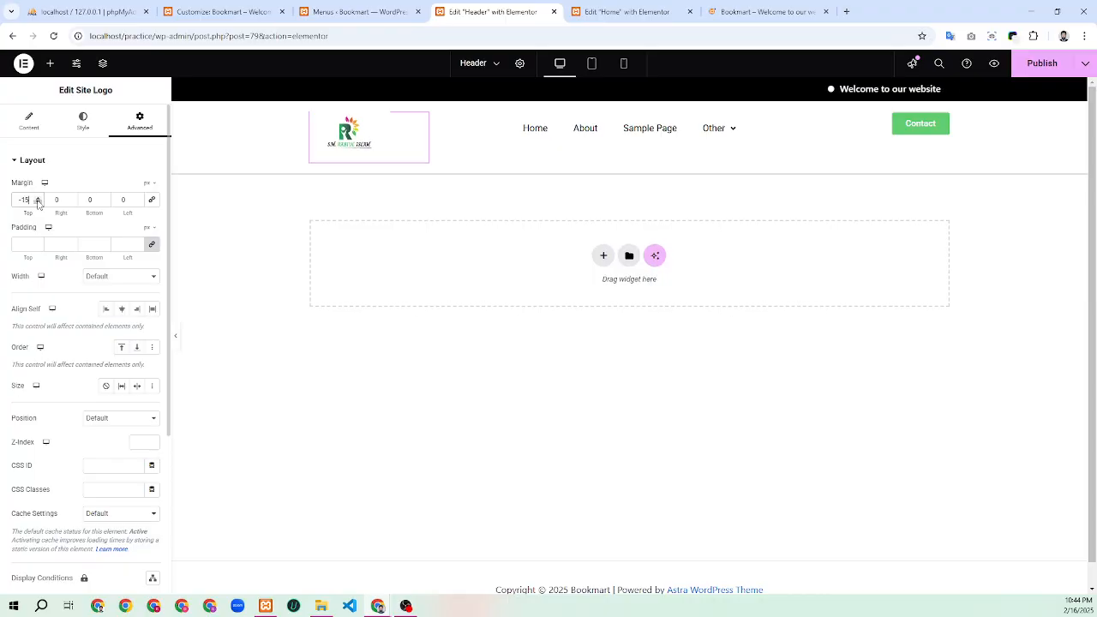
click(105, 203)
click(104, 203)
click(104, 203)
click(104, 203)
click(104, 203)
click(105, 204)
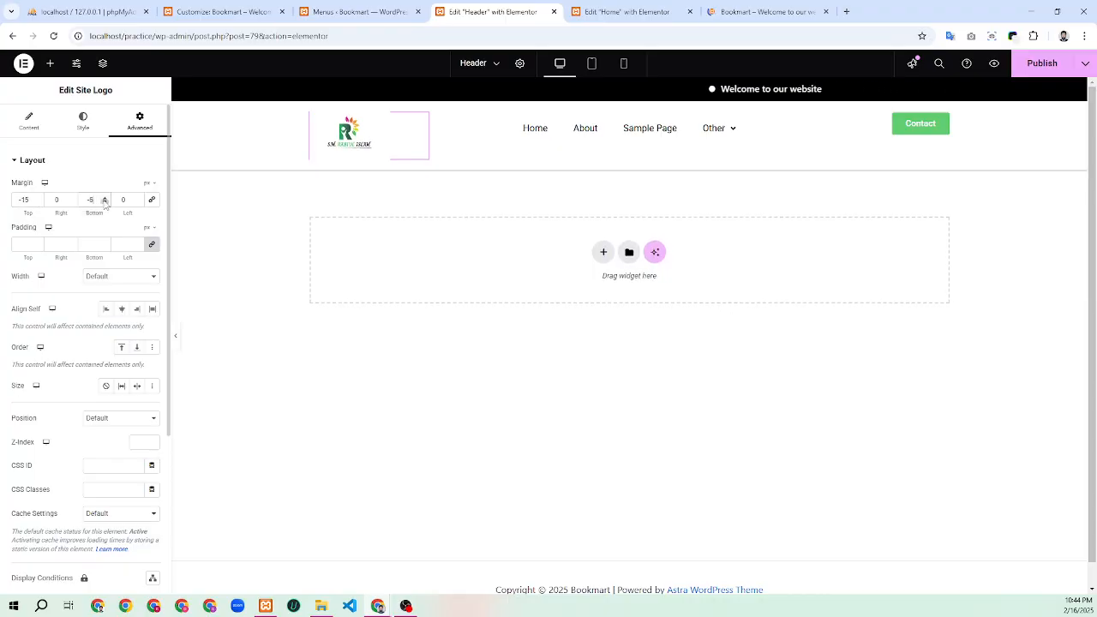
click(104, 203)
click(105, 203)
click(105, 203)
click(105, 203)
click(104, 203)
click(104, 203)
click(104, 203)
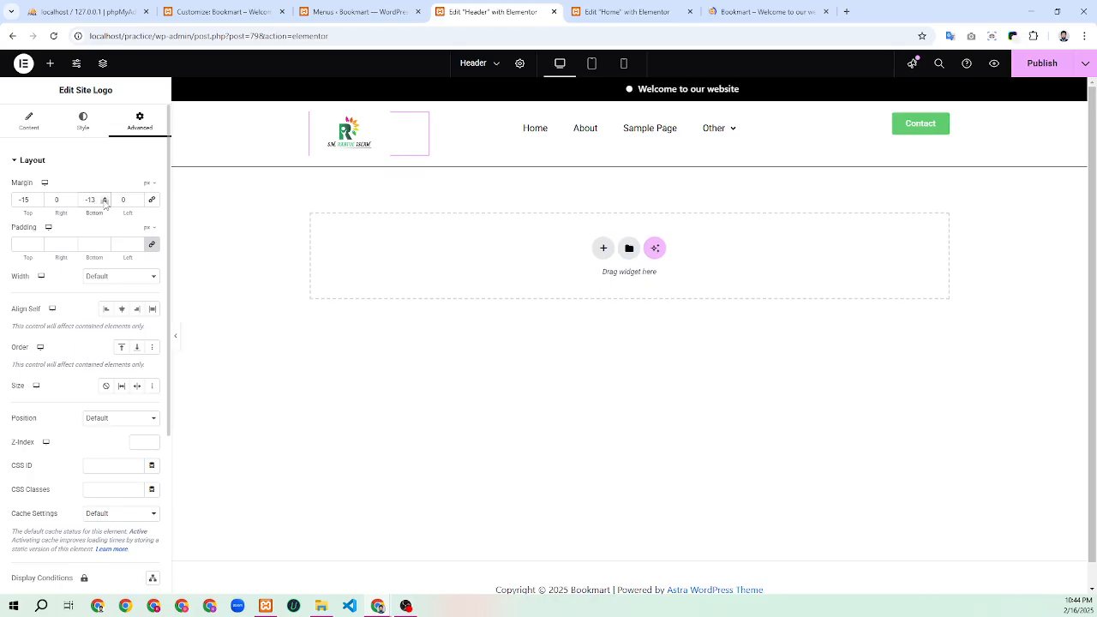
click(105, 203)
click(105, 203)
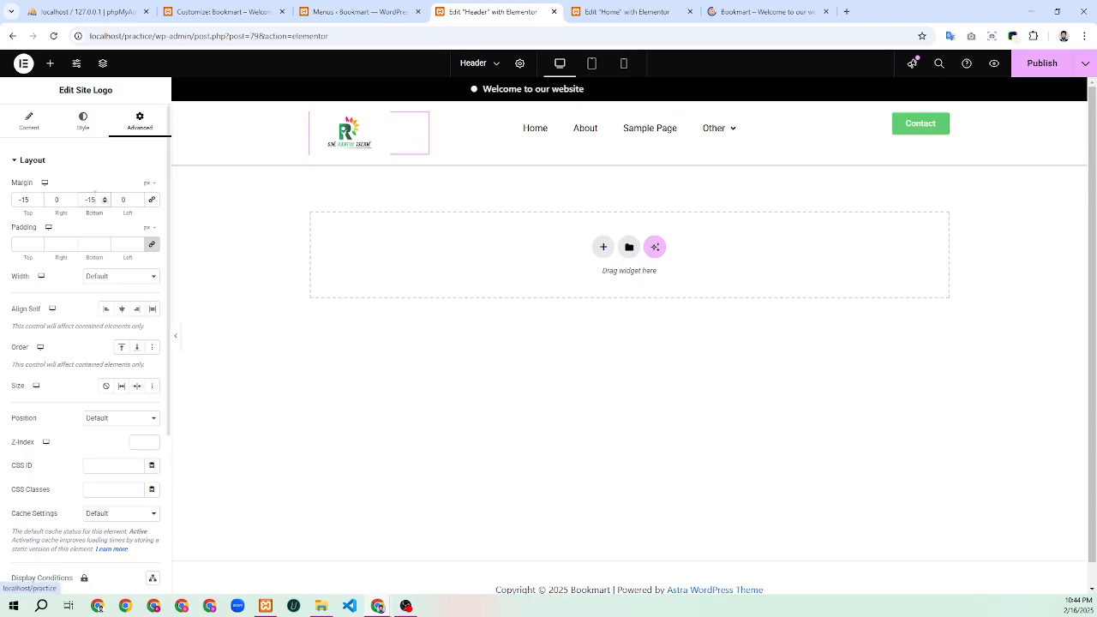
Bring both logo margins to exactly -20 px and publish the header
click(39, 203)
click(39, 203)
click(38, 203)
click(39, 203)
click(39, 203)
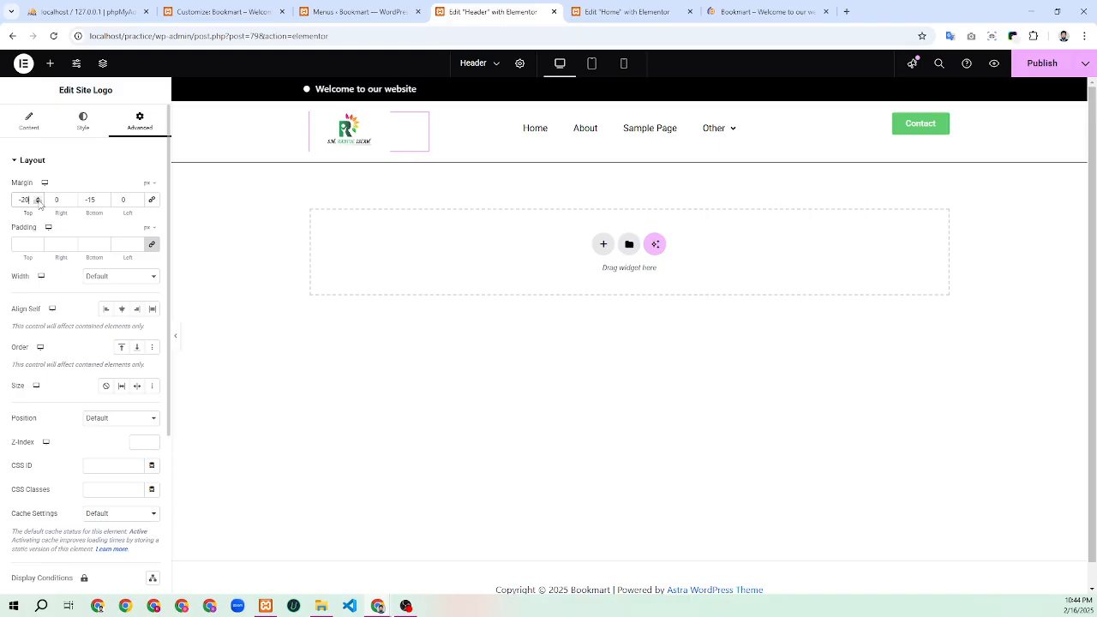
click(105, 202)
click(104, 203)
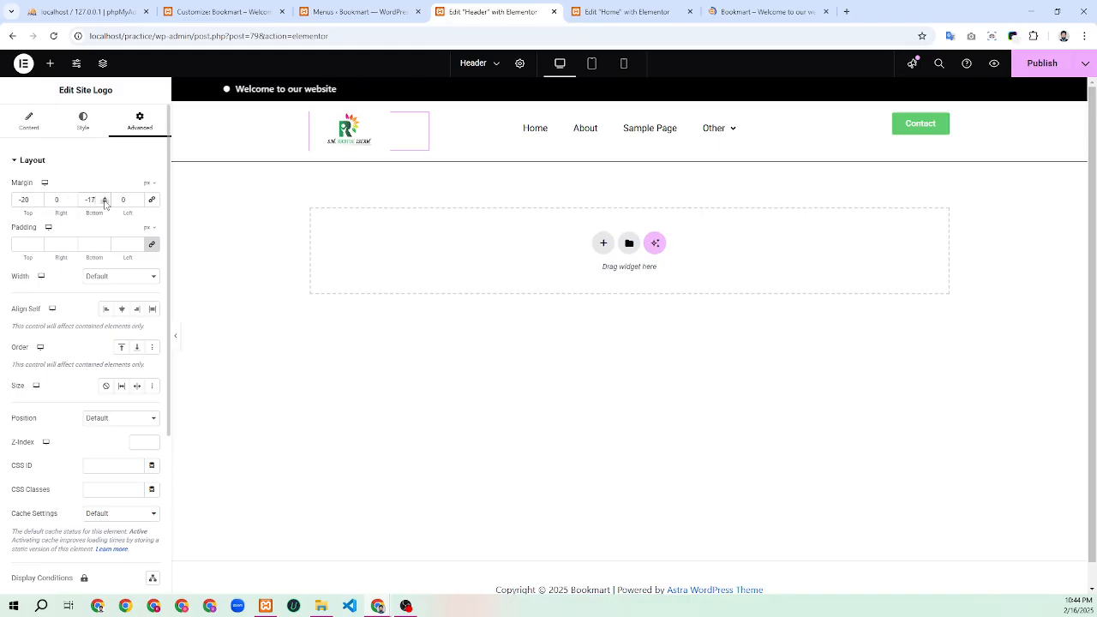
click(105, 202)
click(104, 202)
click(104, 202)
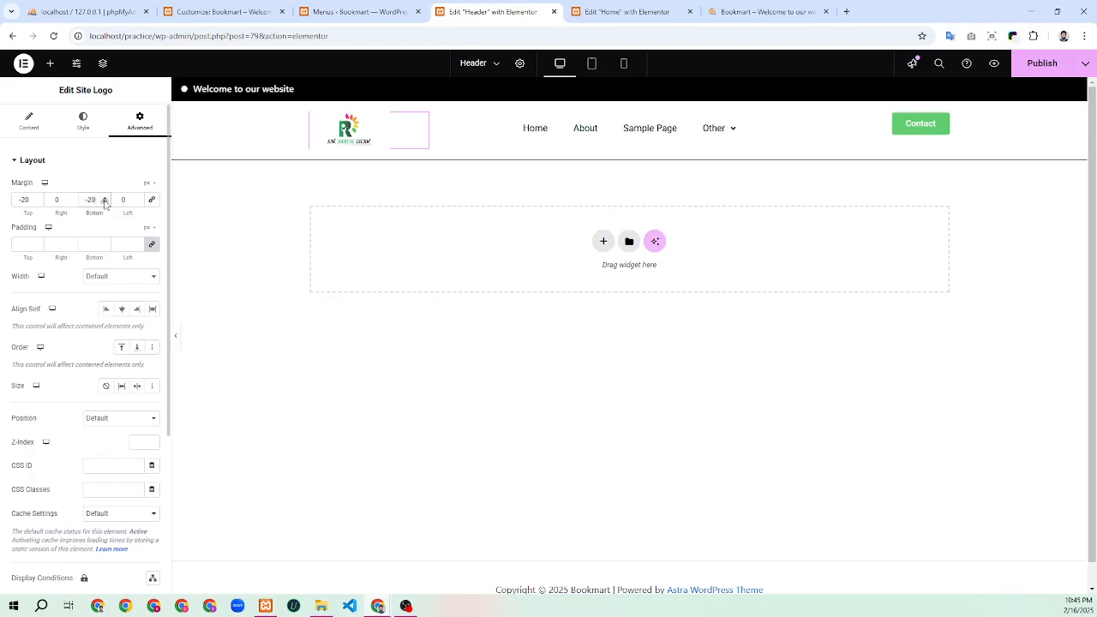
click(1042, 63)
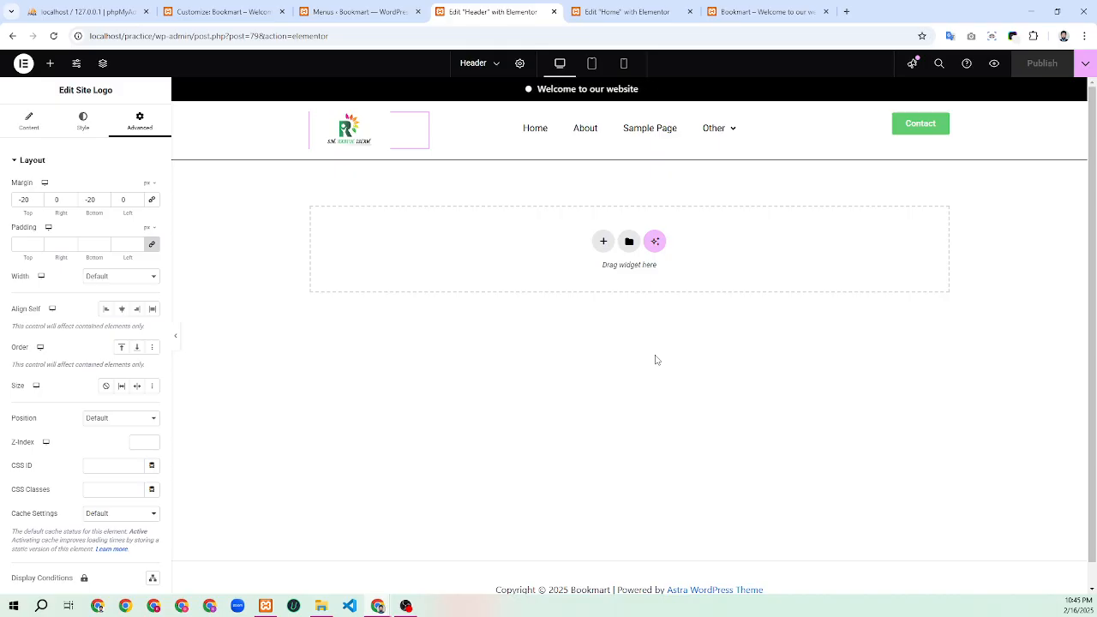
Once publishing finishes, switch to the live Bookmart – Welcome tab
click(754, 12)
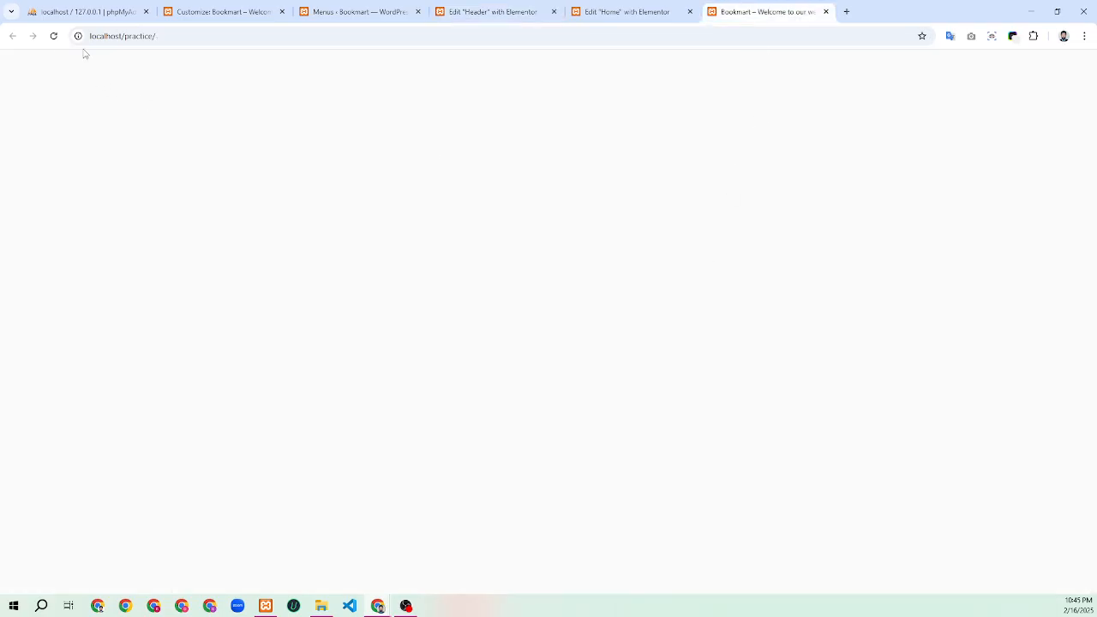
Reload the live Bookmart homepage and scroll through it to check the bordered, tighter header
click(52, 41)
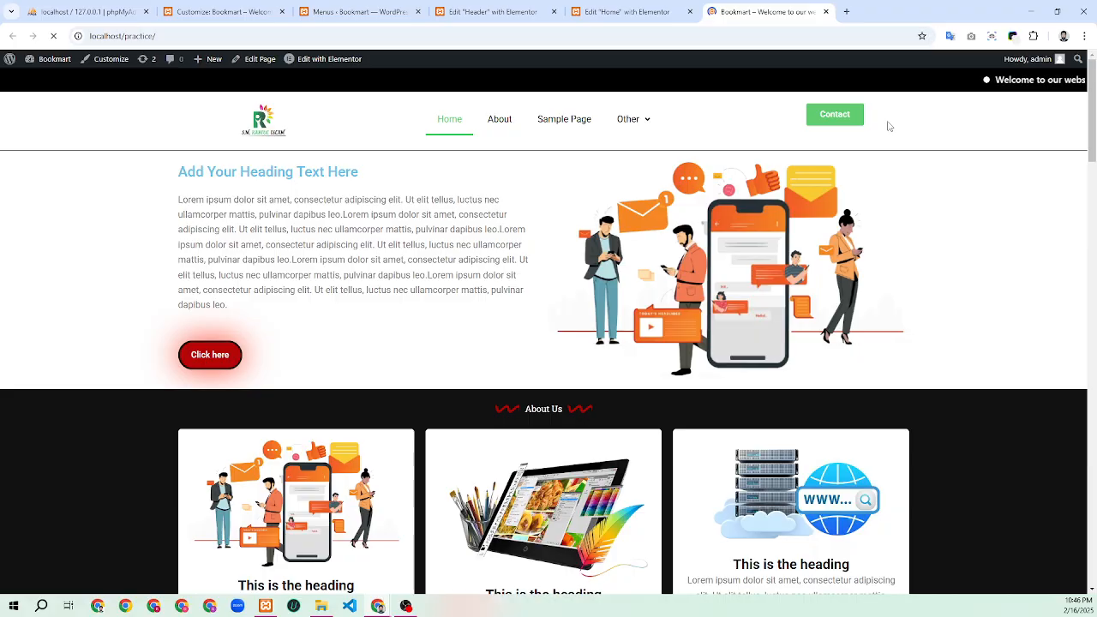
scroll(494, 228, down, 3)
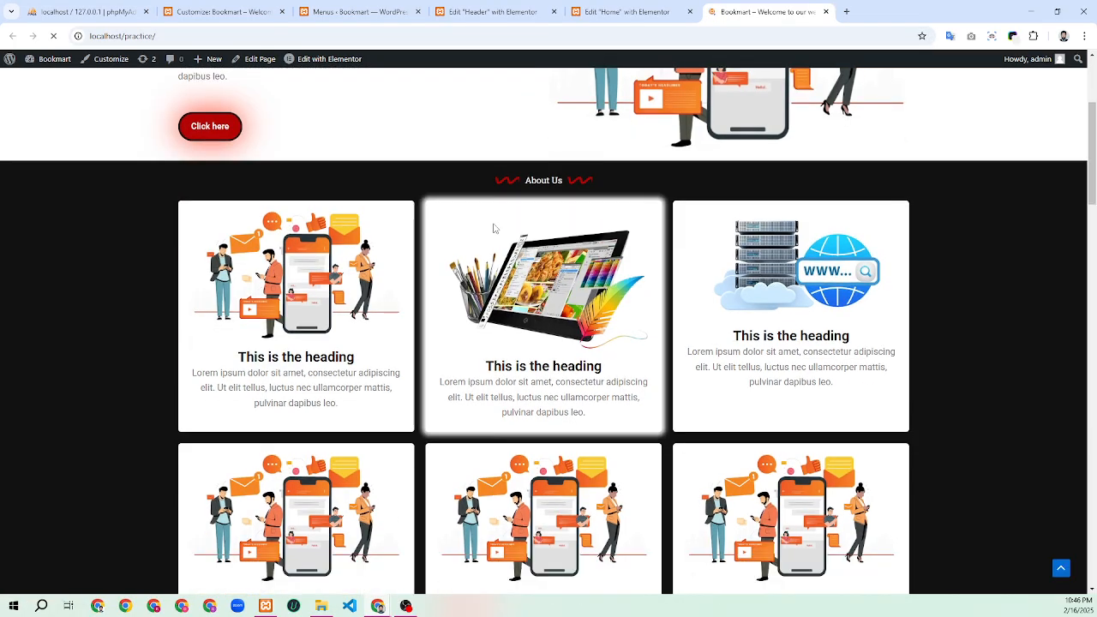
scroll(494, 228, up, 3)
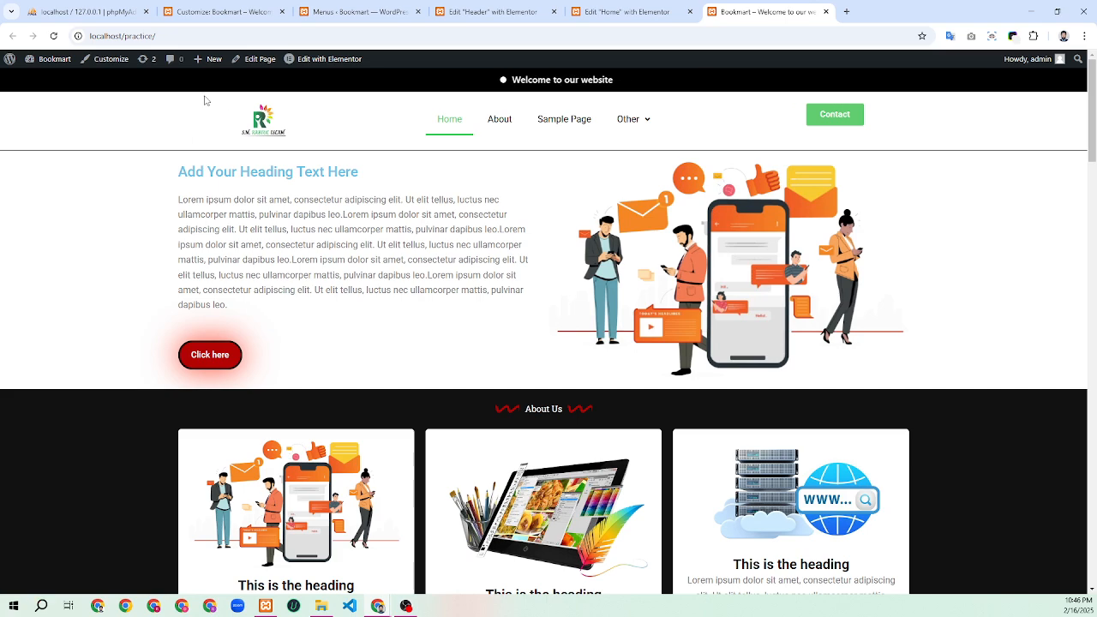
scroll(510, 308, down, 6)
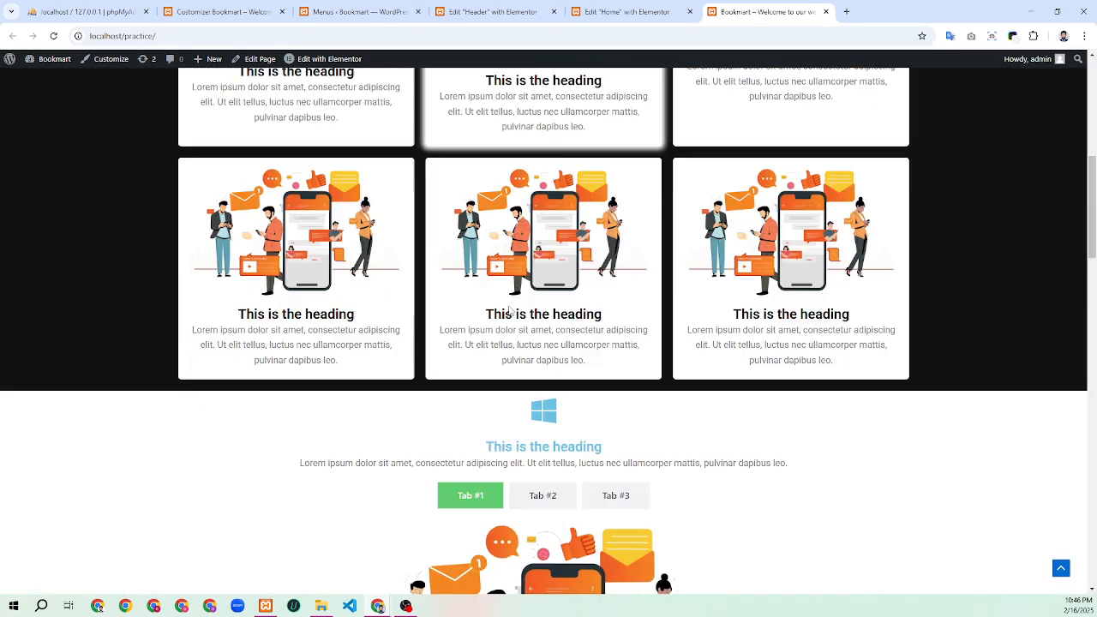
scroll(510, 310, down, 10)
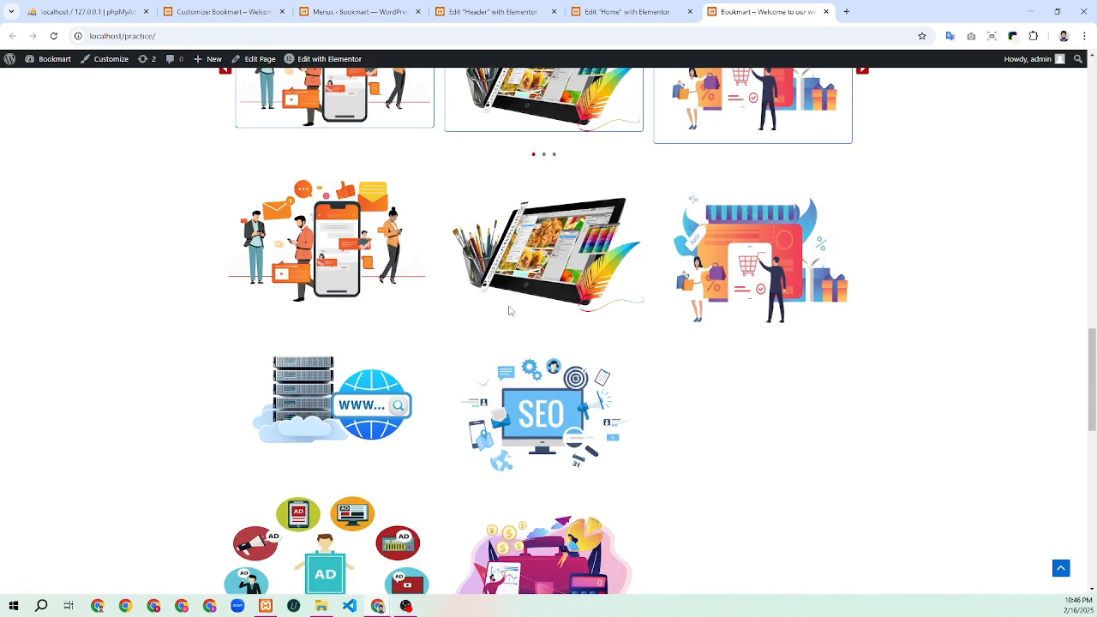
scroll(509, 310, up, 15)
scroll(523, 300, down, 15)
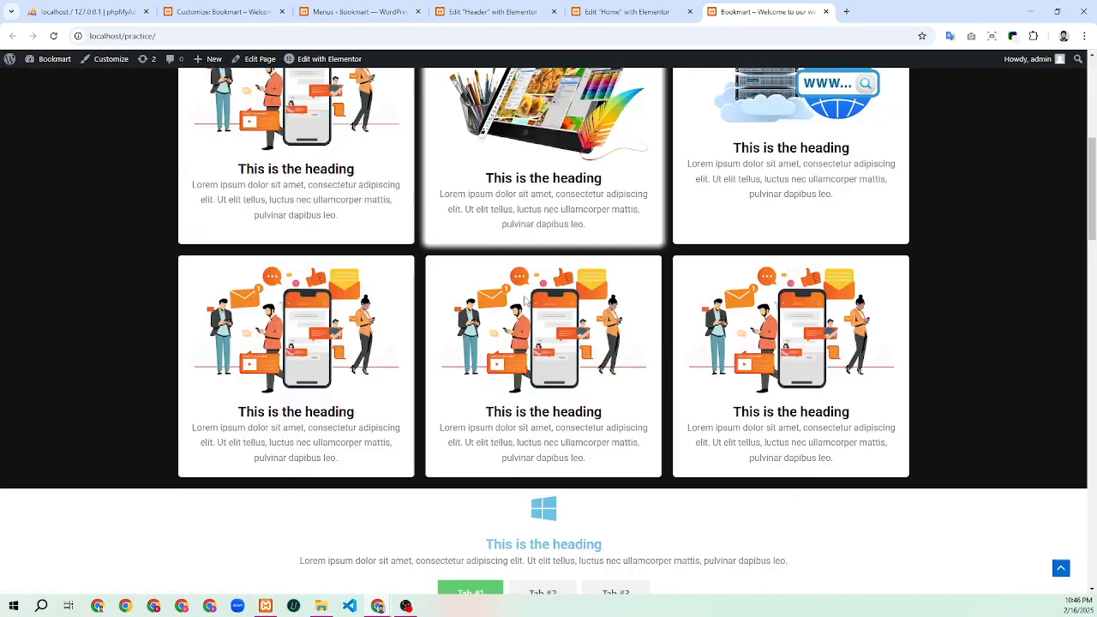
click(620, 11)
Leave the header editor for Menus, then go to Plugins > Add New Plugin and its search field
click(495, 11)
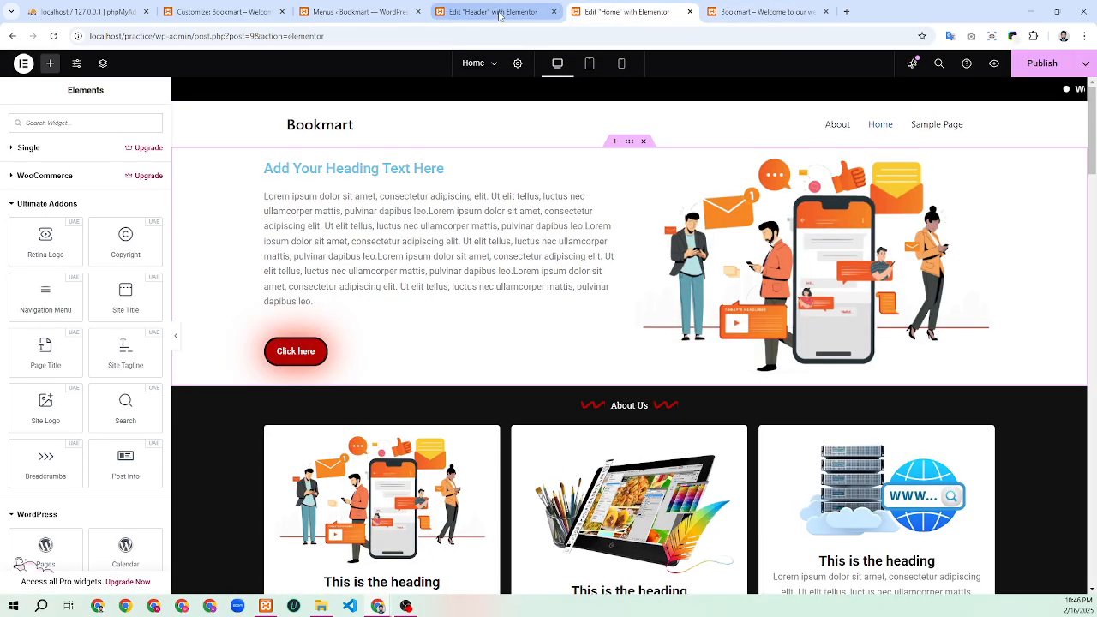
click(375, 11)
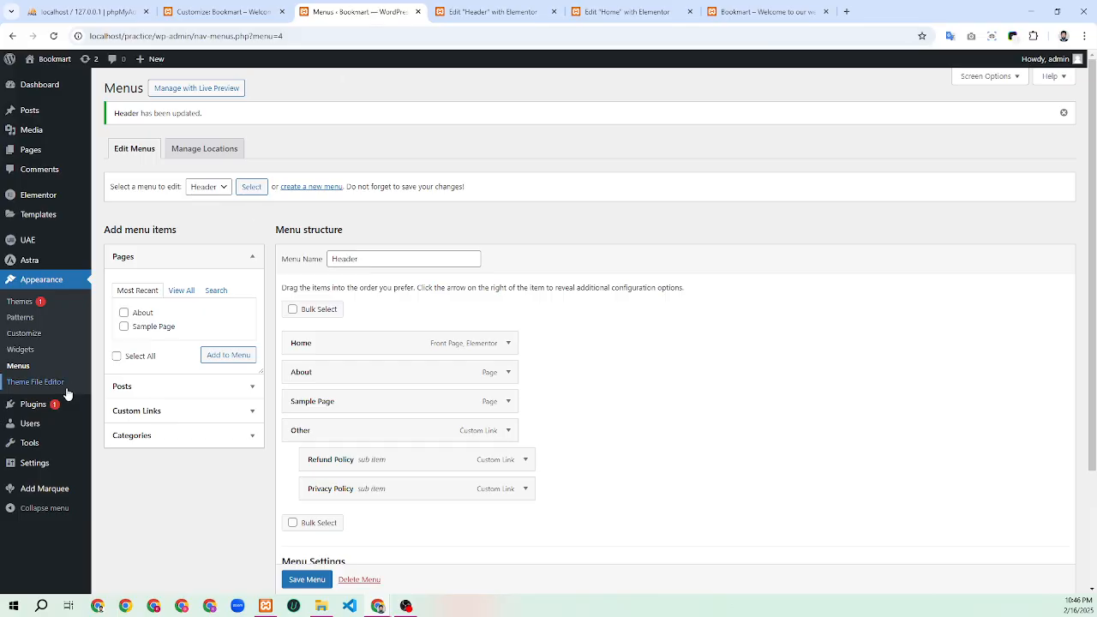
mouse_move(31, 413)
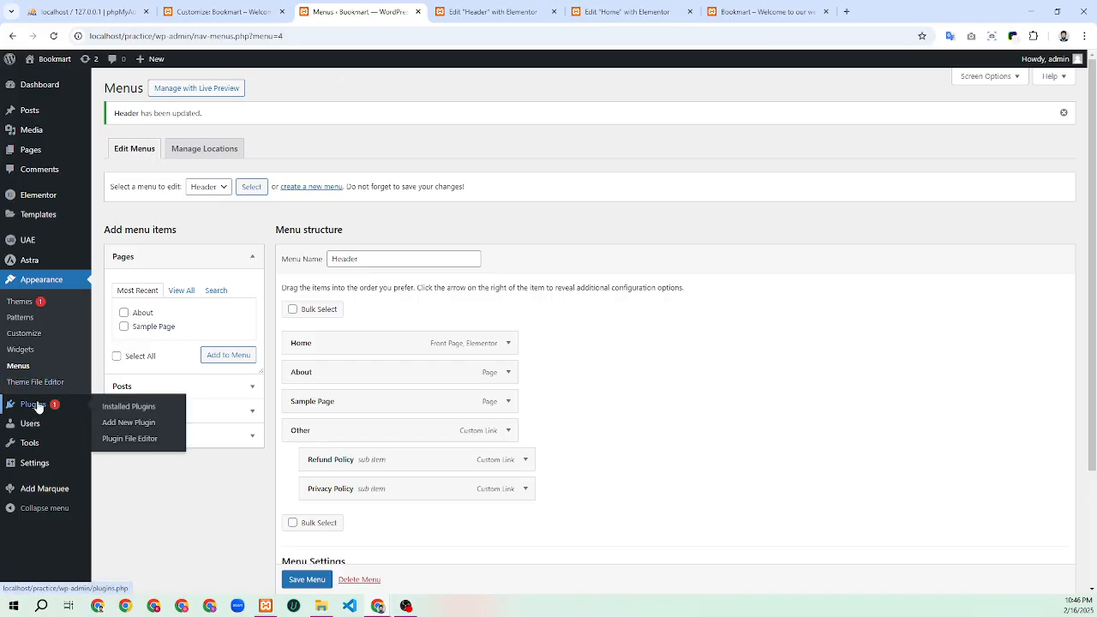
mouse_move(34, 411)
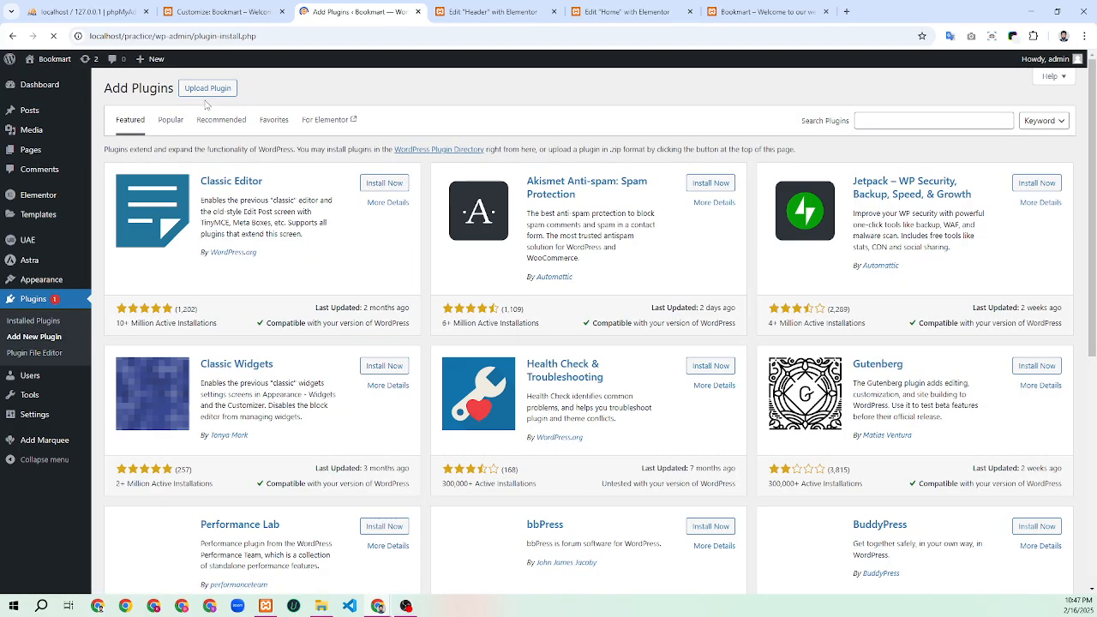
click(887, 126)
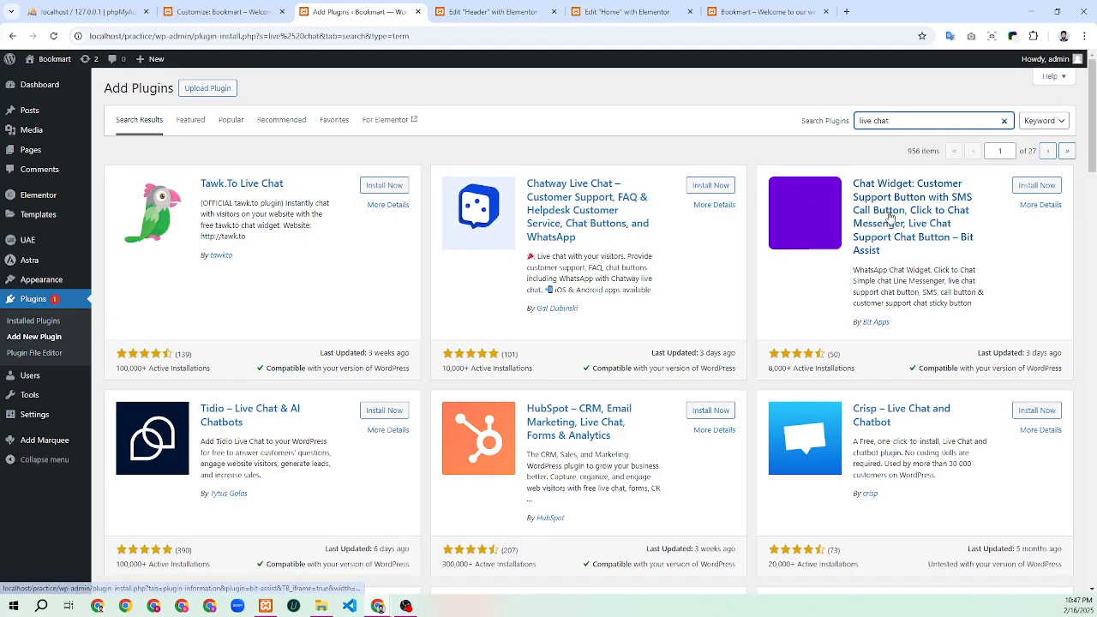
Scroll through the 'live chat' plugin search results
scroll(889, 218, down, 3)
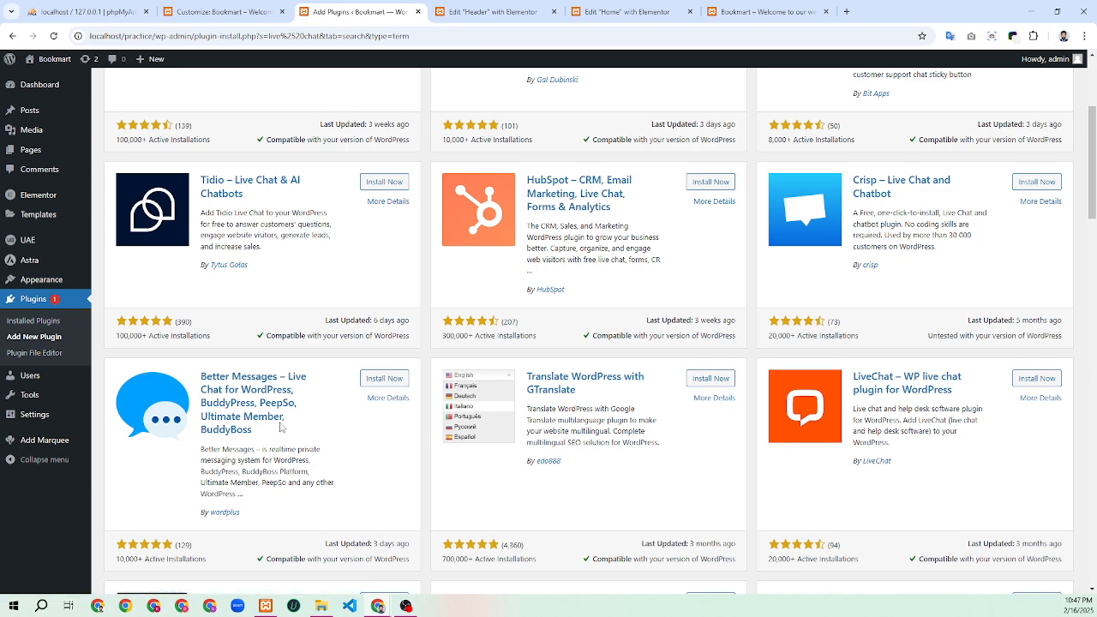
scroll(284, 426, down, 5)
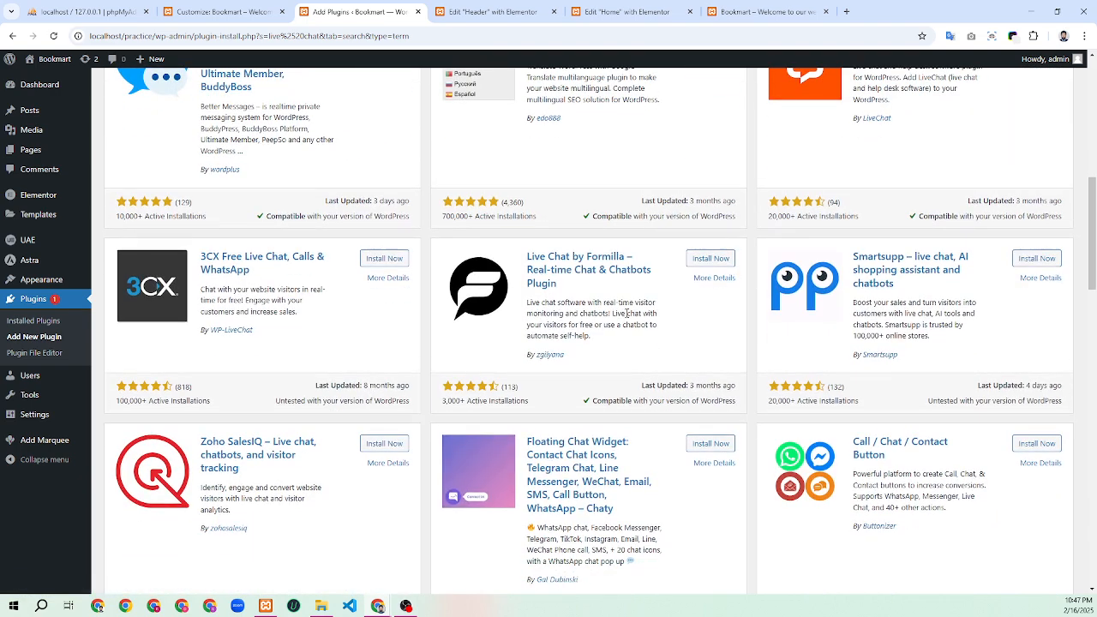
scroll(846, 313, down, 1)
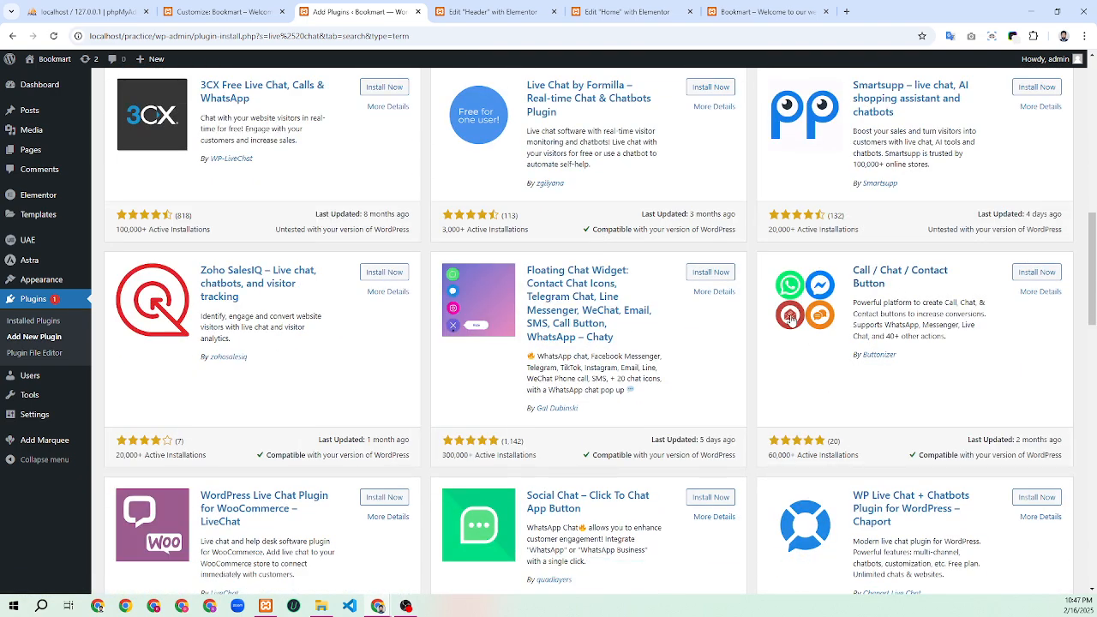
scroll(600, 345, down, 3)
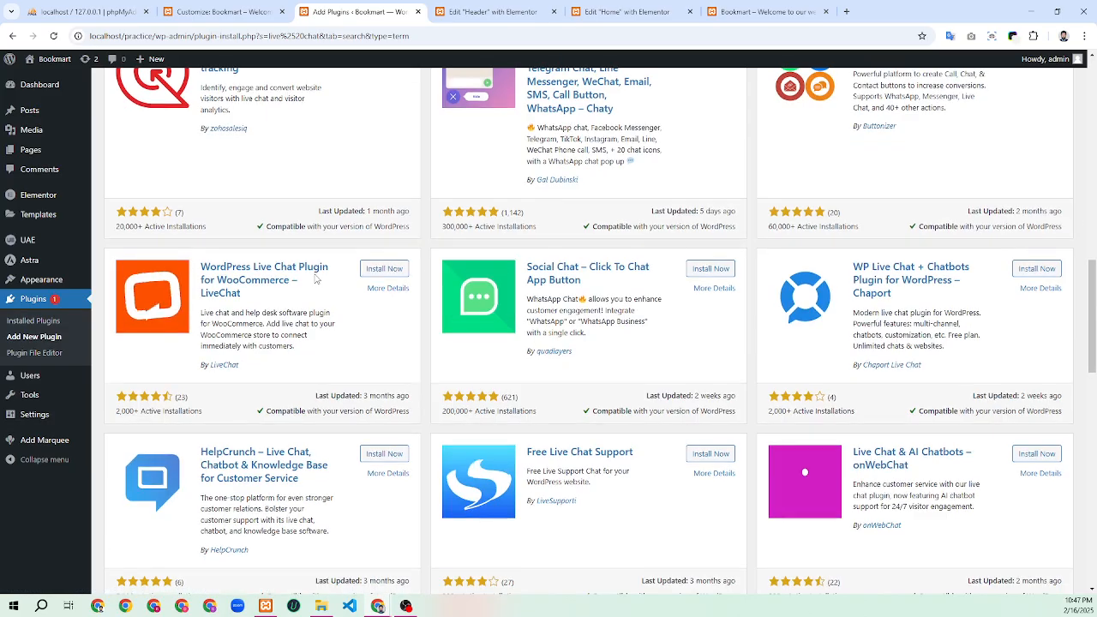
scroll(729, 301, down, 5)
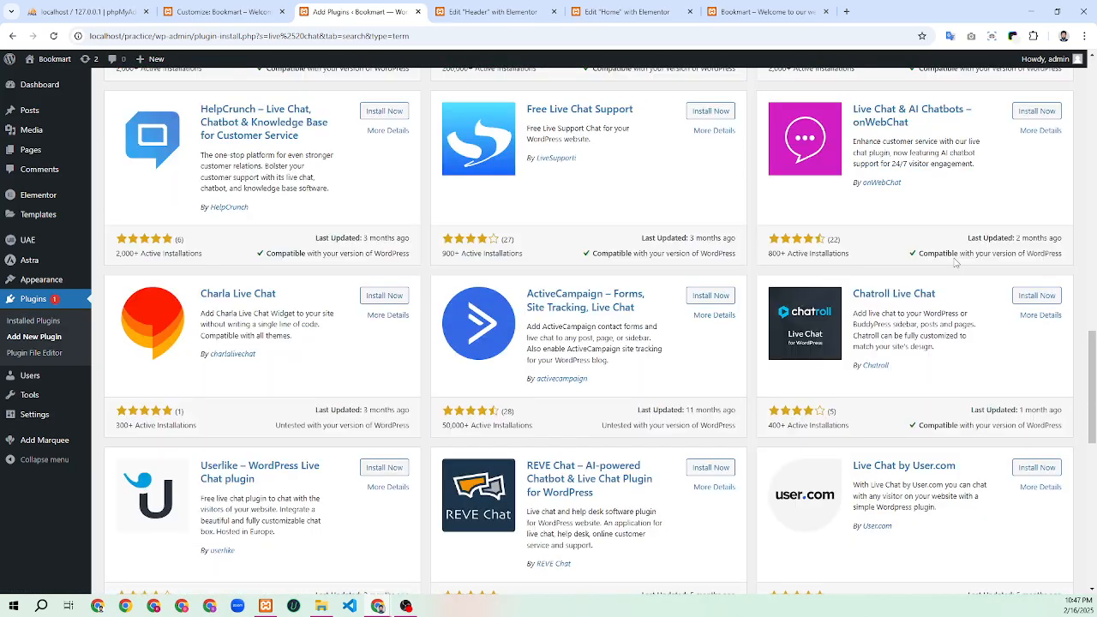
scroll(954, 257, down, 3)
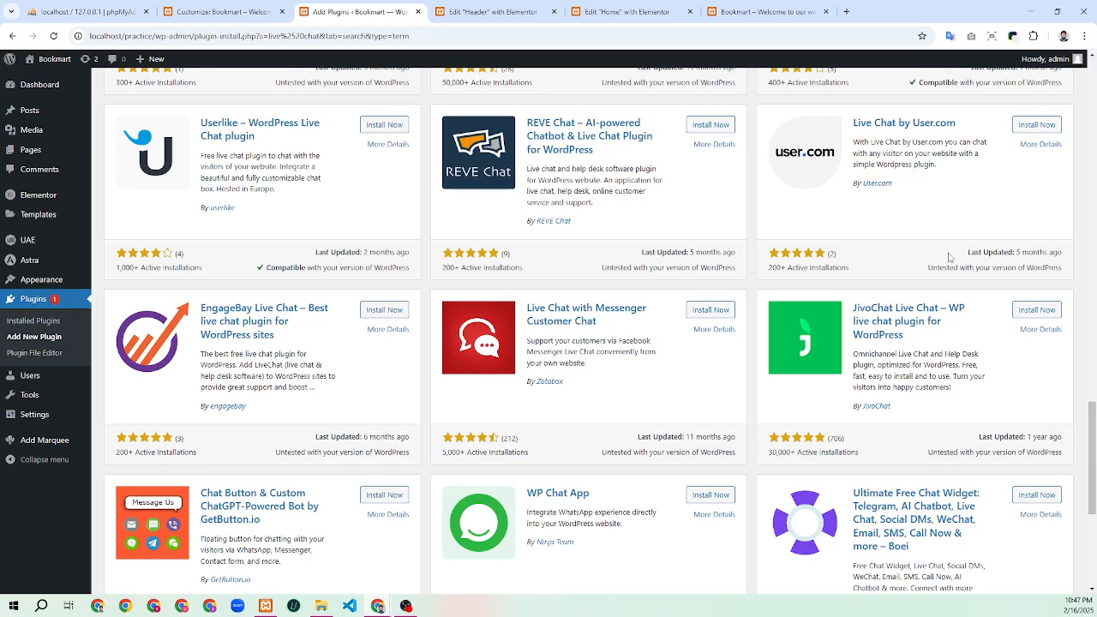
scroll(942, 254, down, 2)
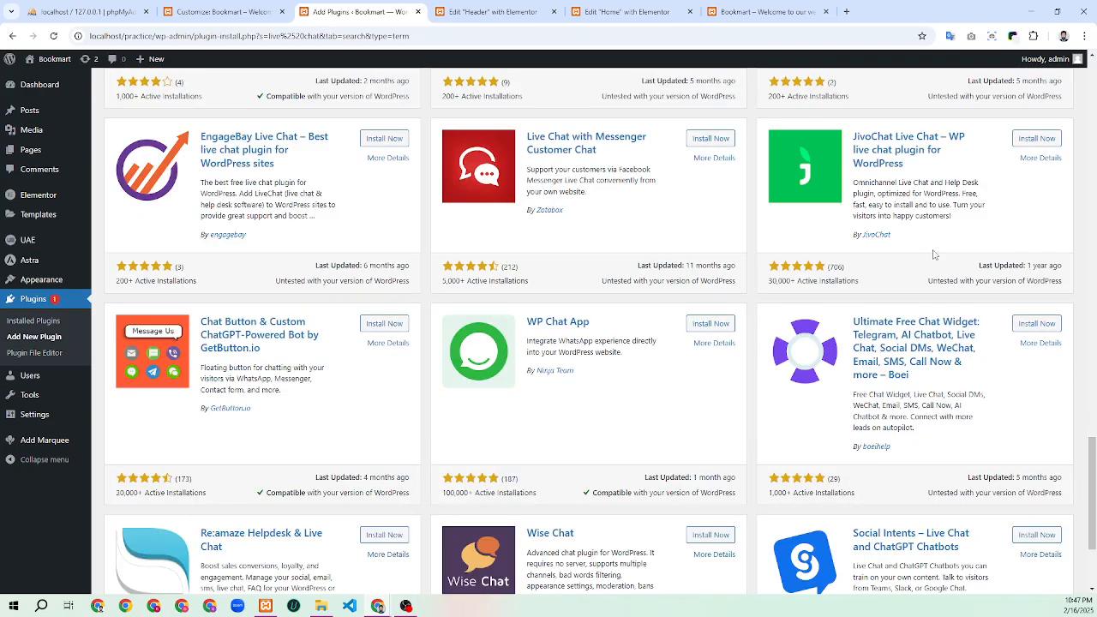
scroll(933, 254, down, 2)
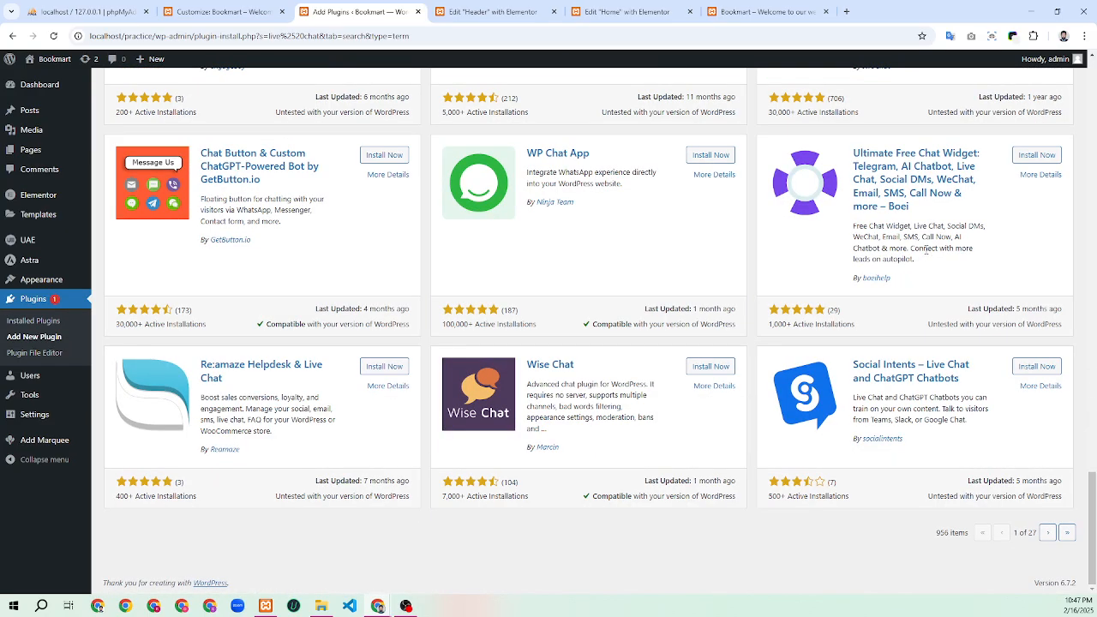
Replace the plugin search text with 'messenger'
scroll(933, 334, up, 4)
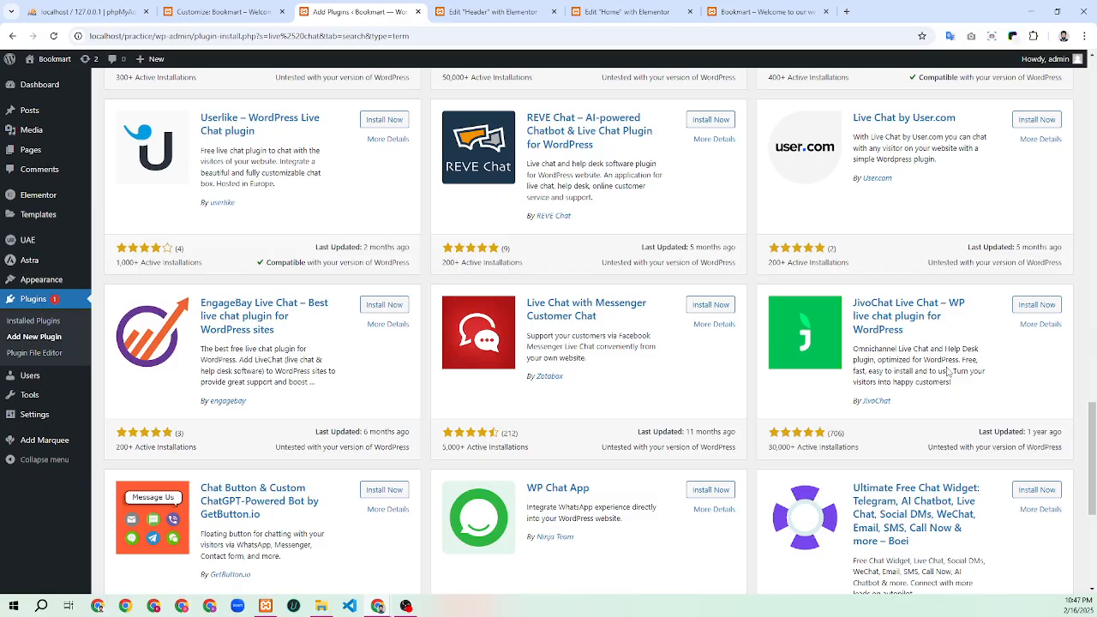
scroll(947, 371, down, 4)
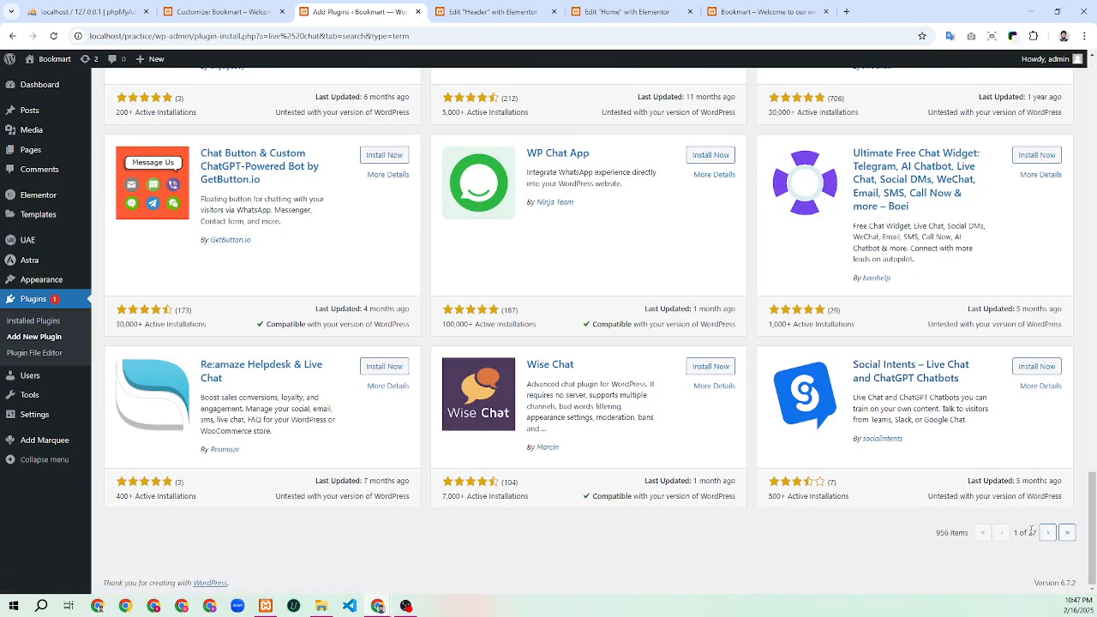
scroll(994, 497, up, 20)
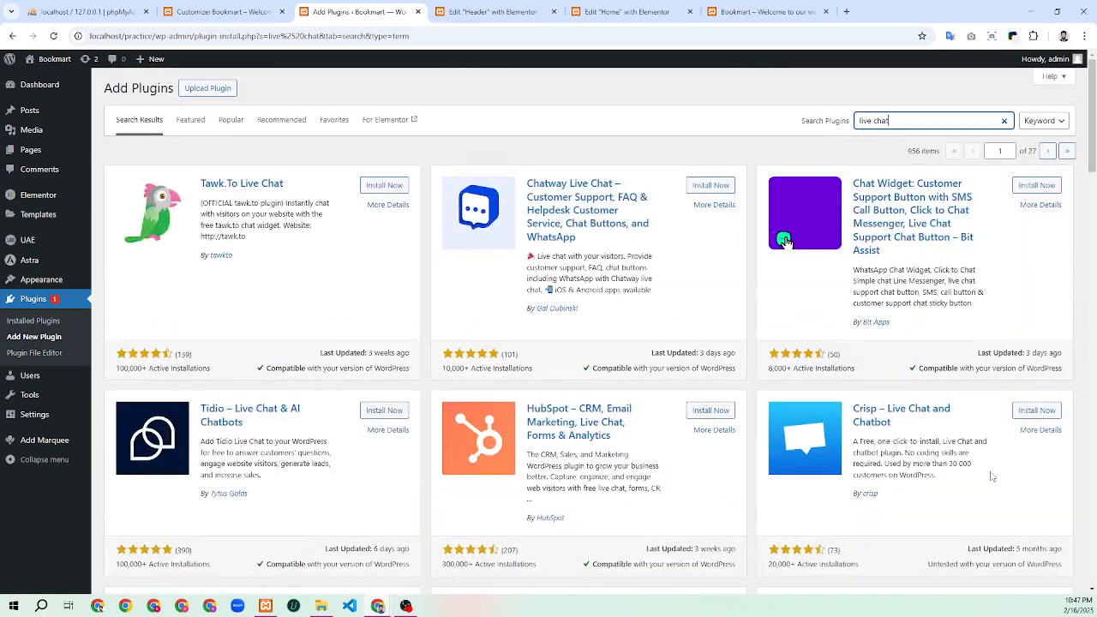
drag(889, 121, 855, 127)
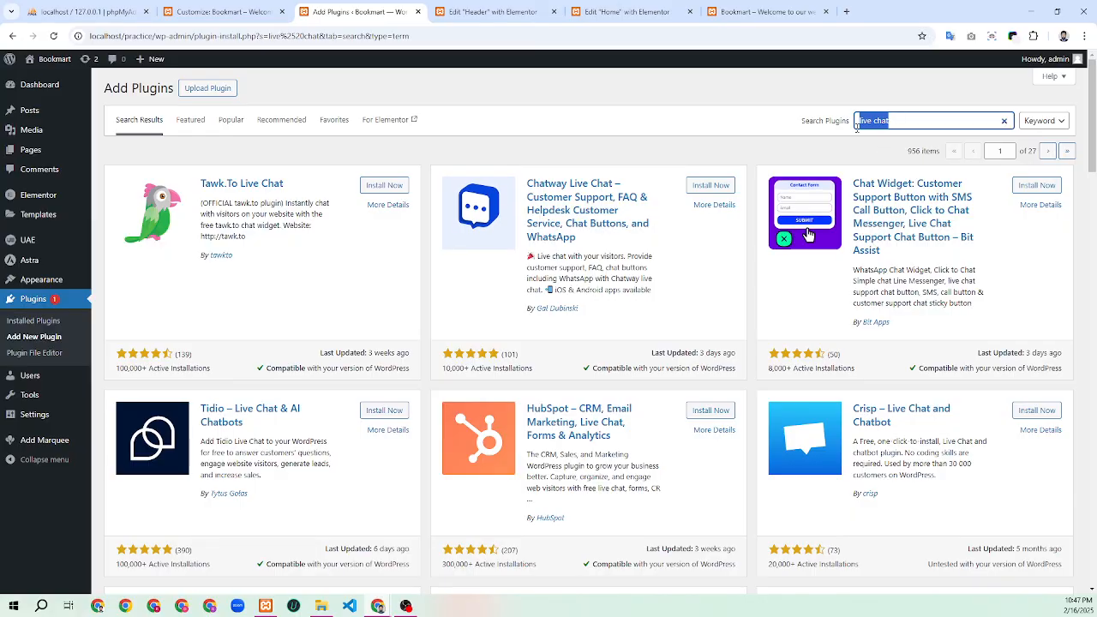
text(messenger)
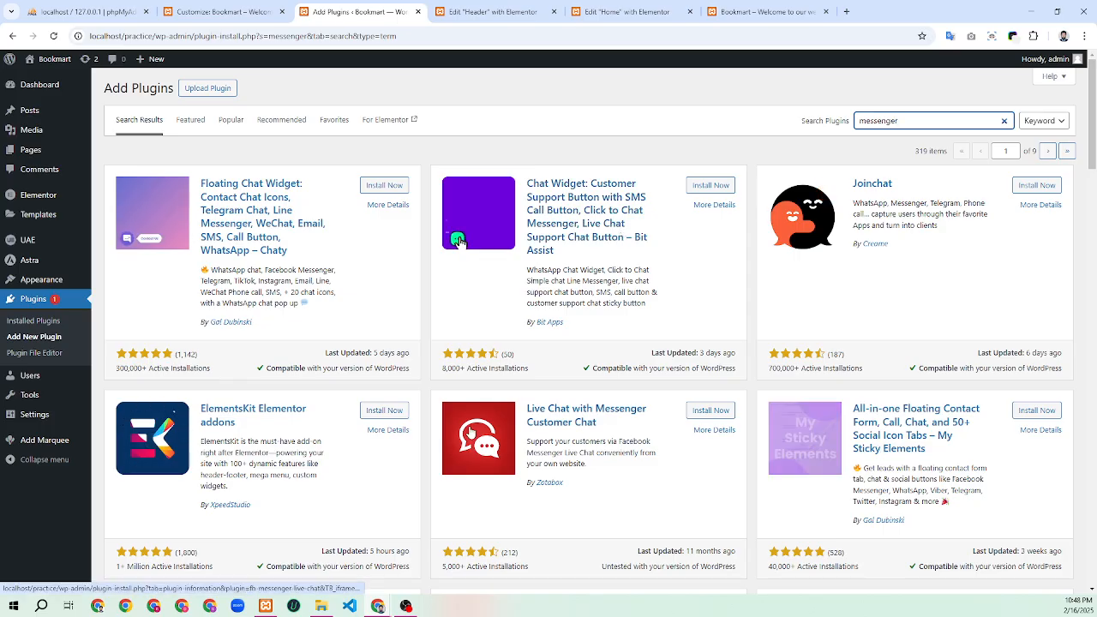
Install the Floating Chat Widget – Chaty plugin from the messenger results, then view the Bookmart front page
scroll(330, 428, down, 4)
scroll(330, 429, up, 4)
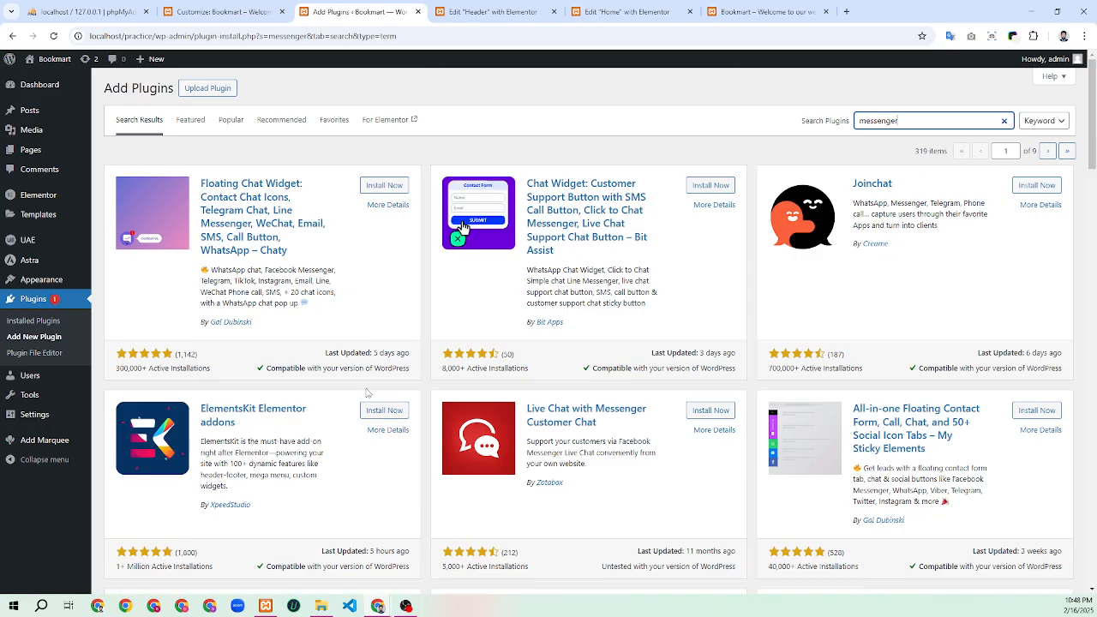
click(386, 186)
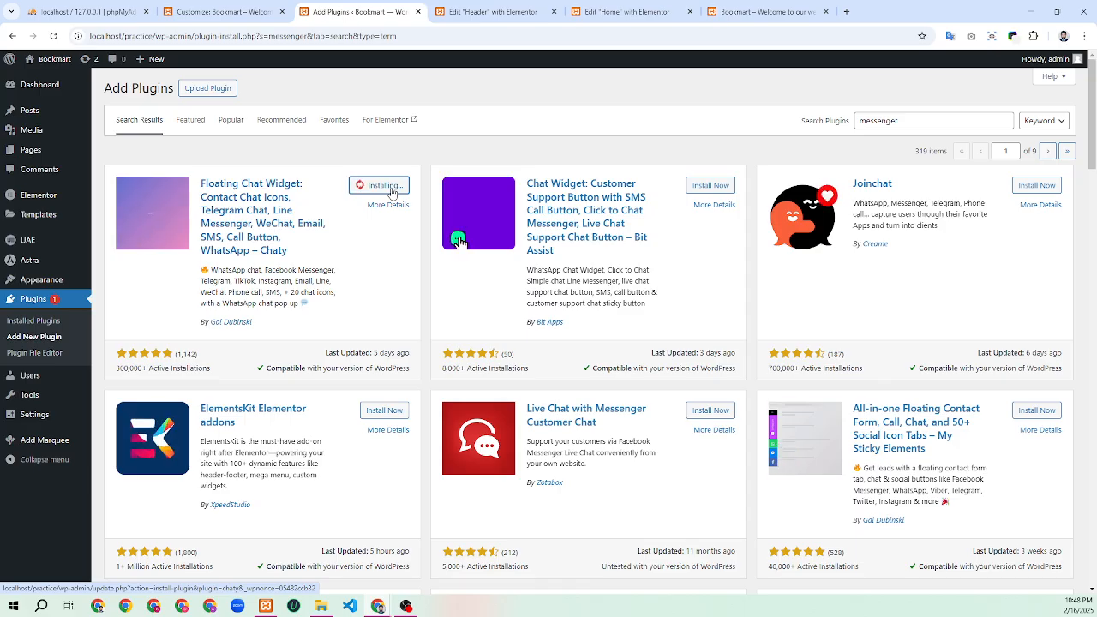
double_click(258, 250)
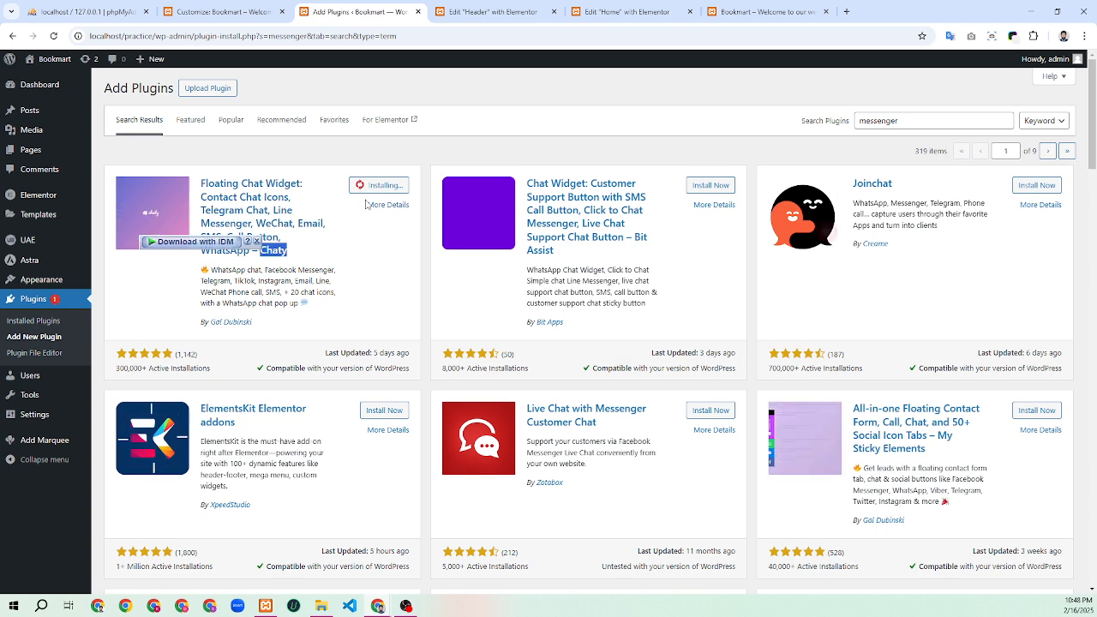
click(760, 12)
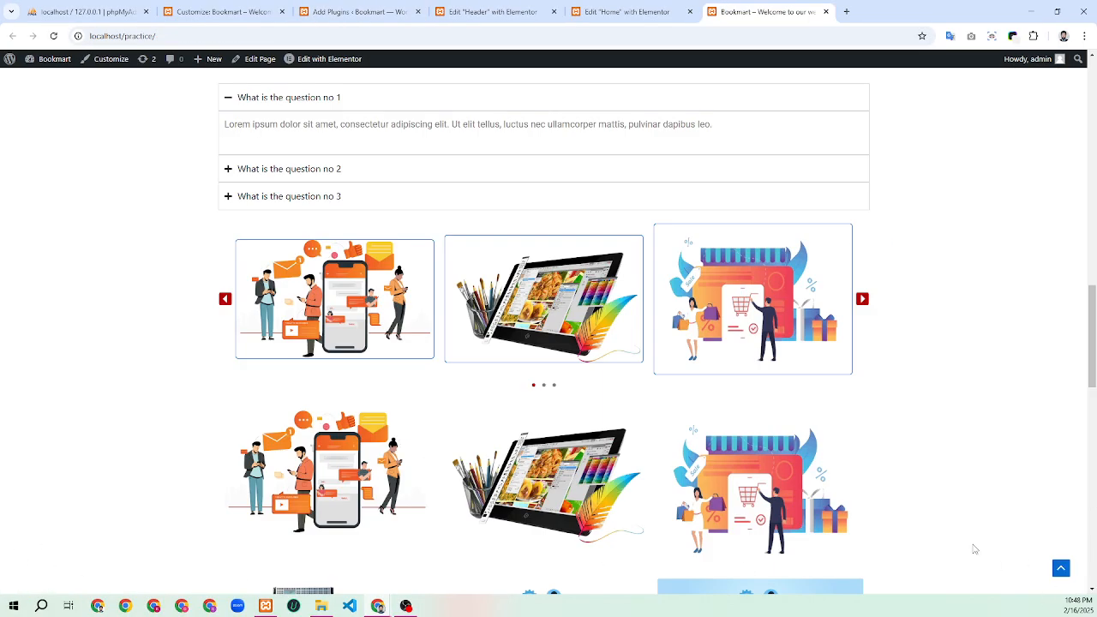
Scroll the Bookmart front page and jump back to top, then return to the plugin results
click(1060, 569)
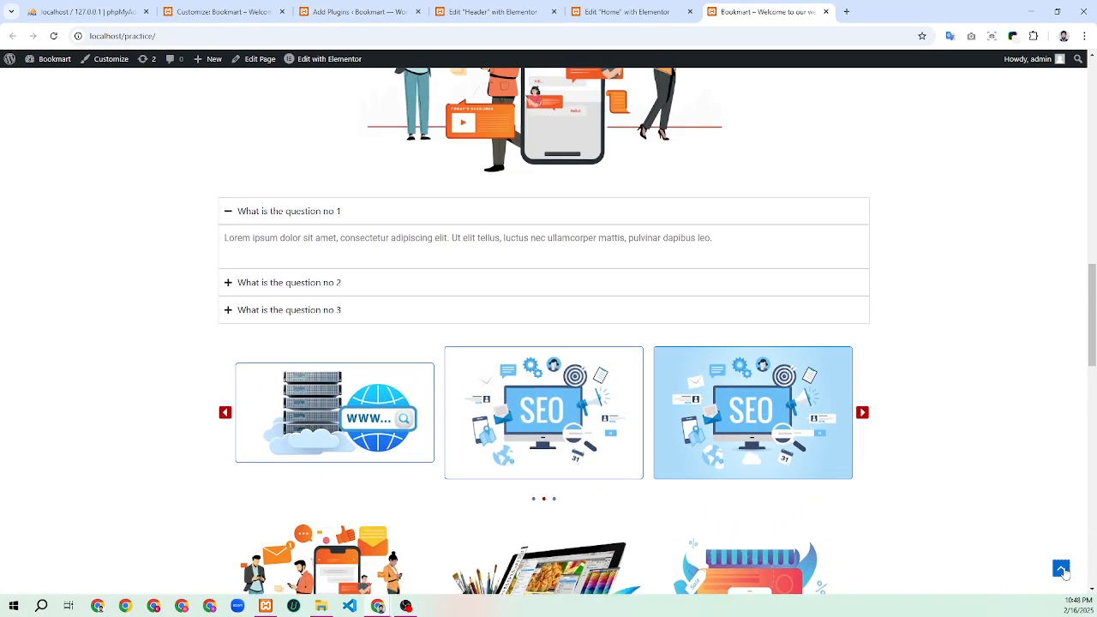
scroll(1049, 505, down, 5)
scroll(1052, 511, down, 4)
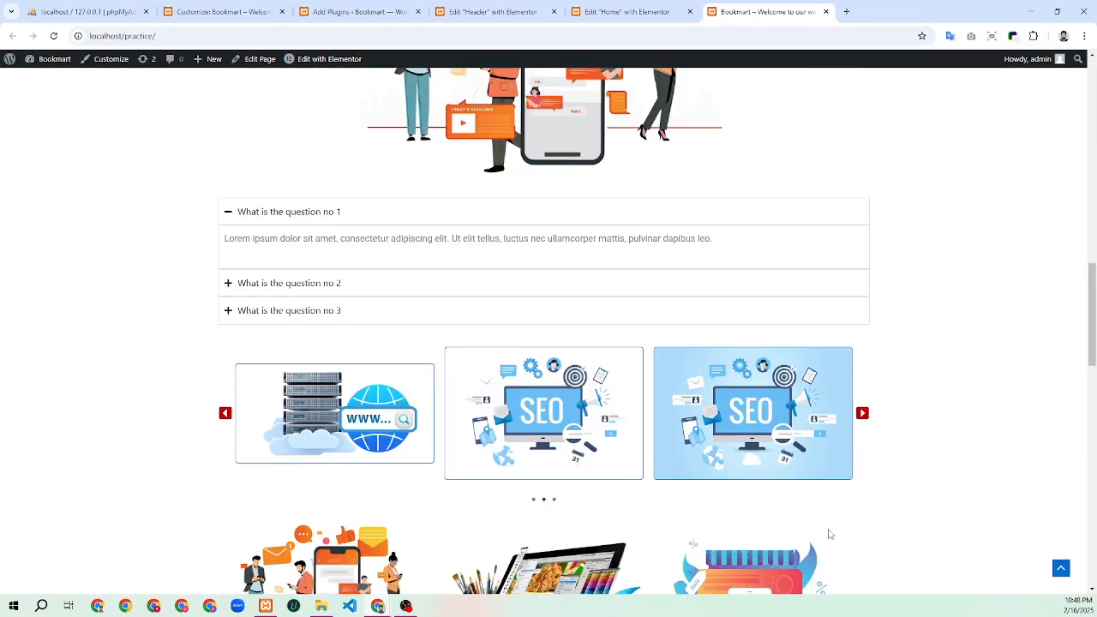
click(1061, 569)
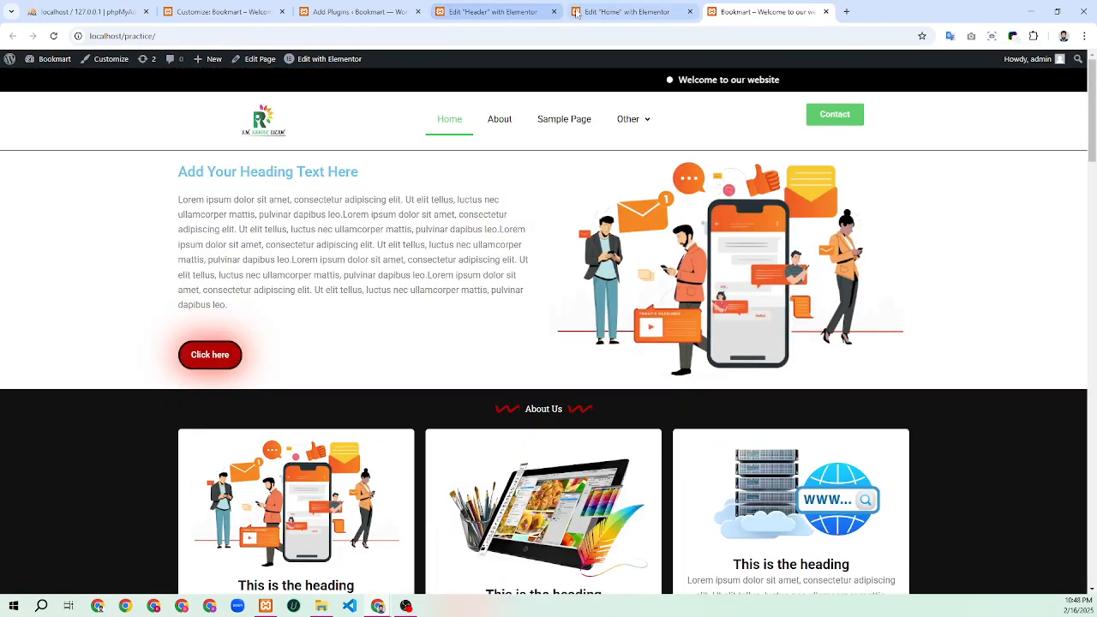
click(358, 12)
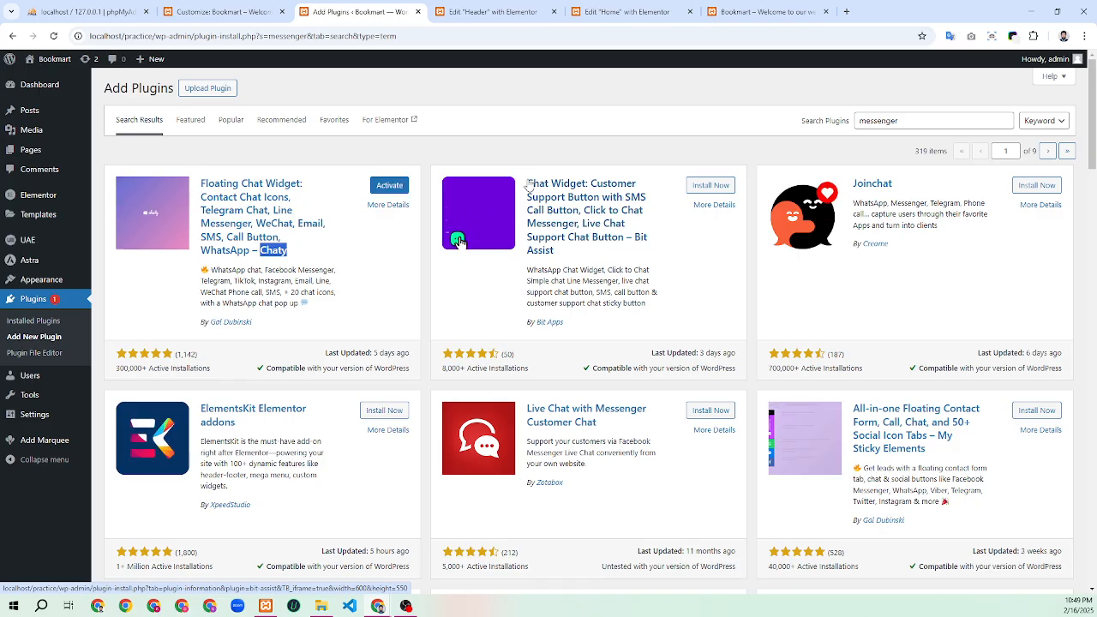
Activate the installed Chaty plugin to load its dashboard
click(389, 185)
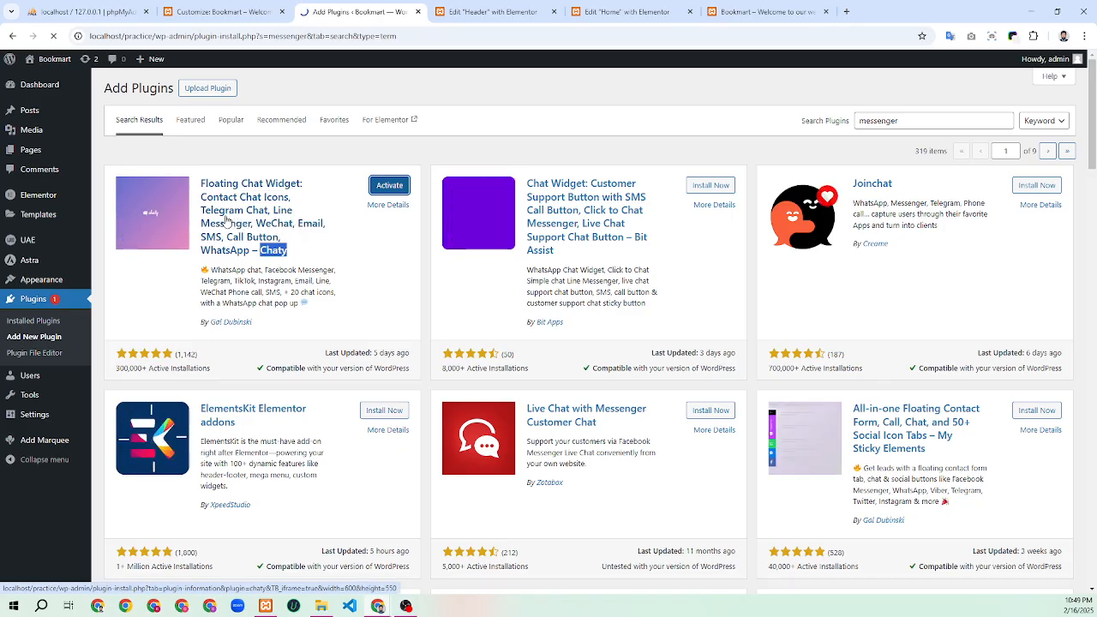
click(305, 250)
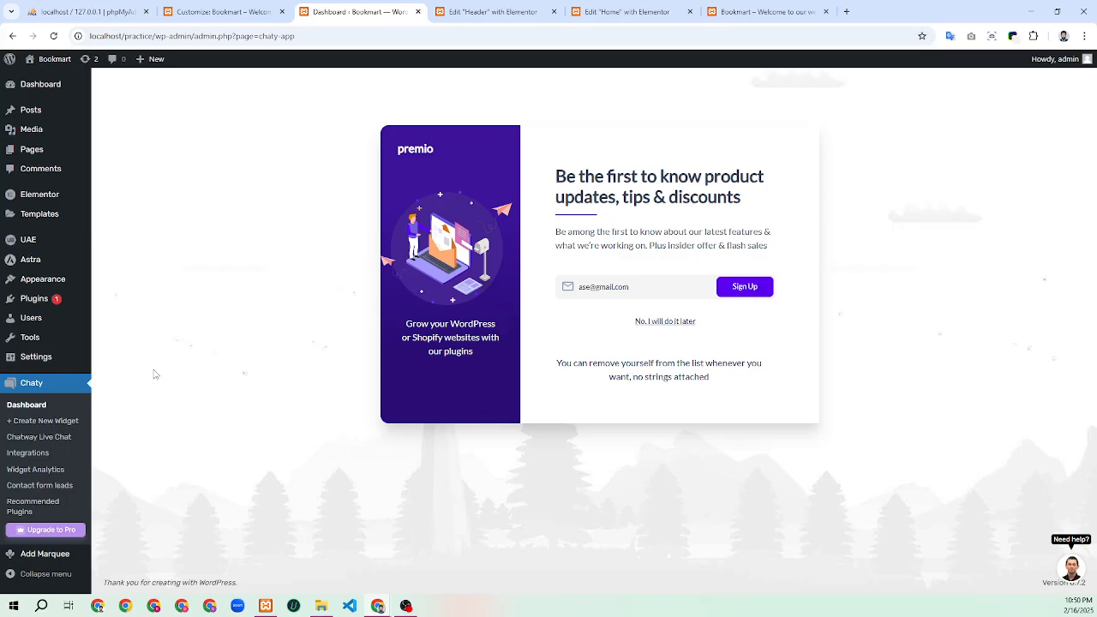
Decline the Chaty newsletter sign-up with 'No, I will do it later' and close the welcome video
click(656, 323)
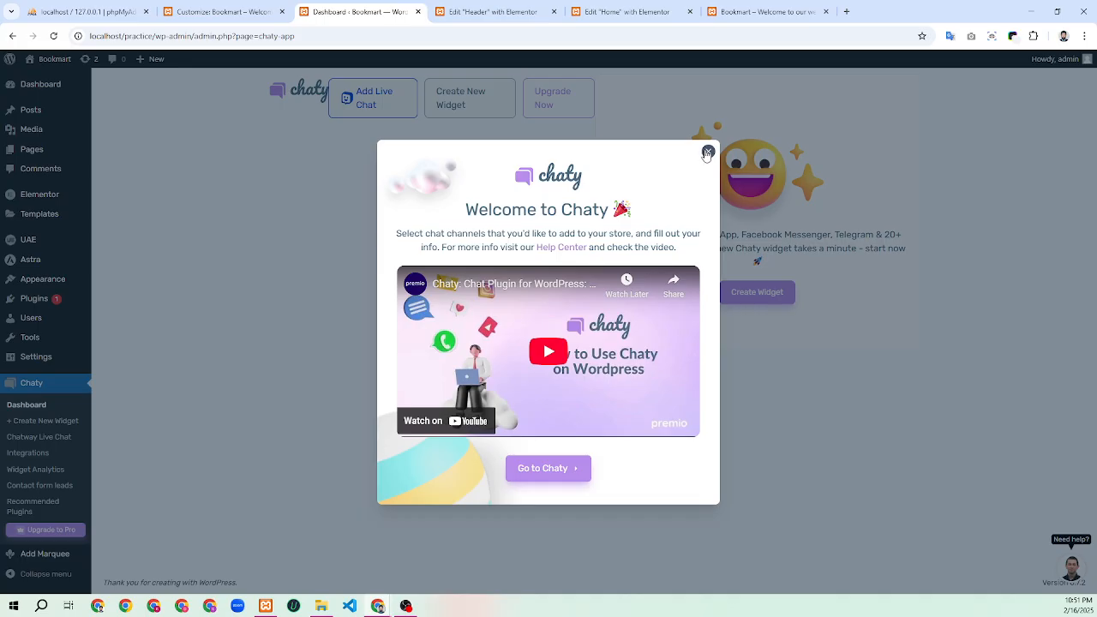
click(707, 152)
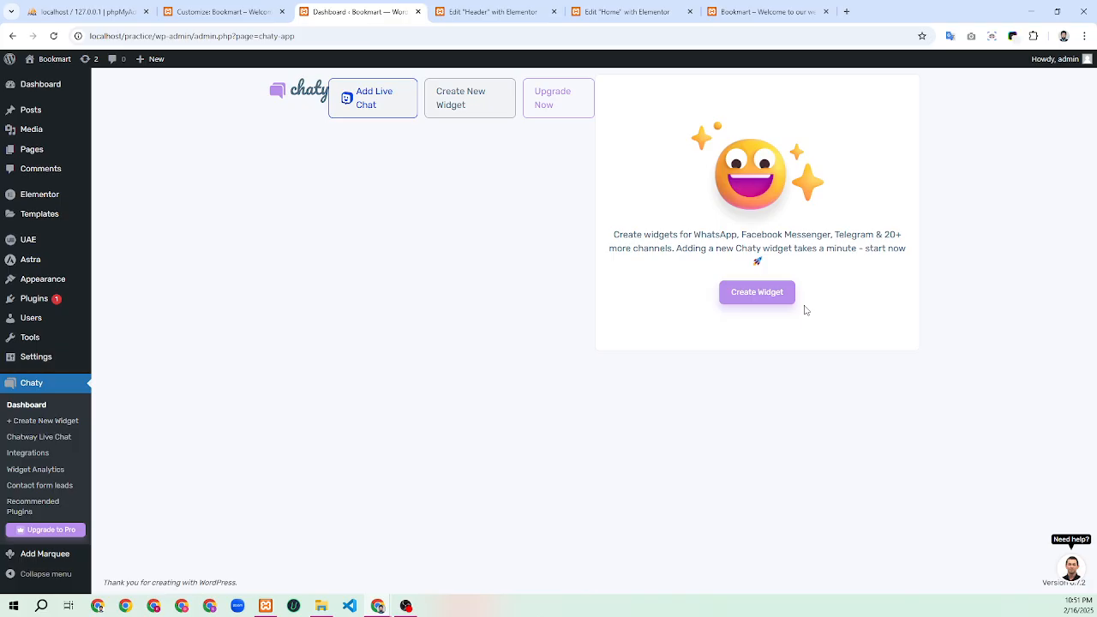
Start a new Chaty widget, Widget-1, with WhatsApp and Phone channels preselected
click(772, 302)
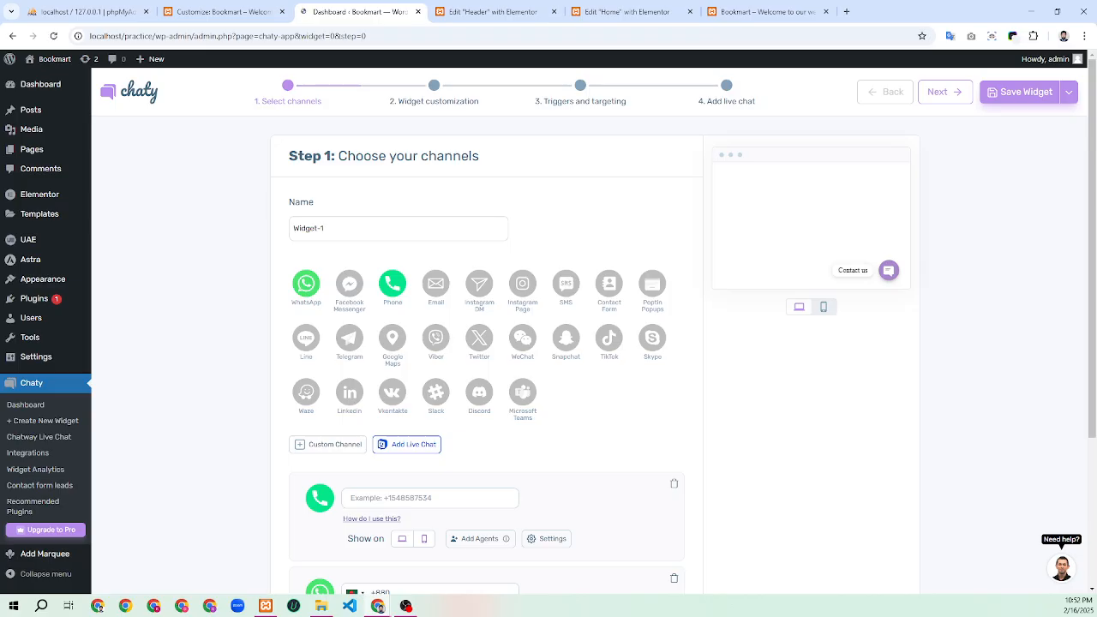
click(28, 406)
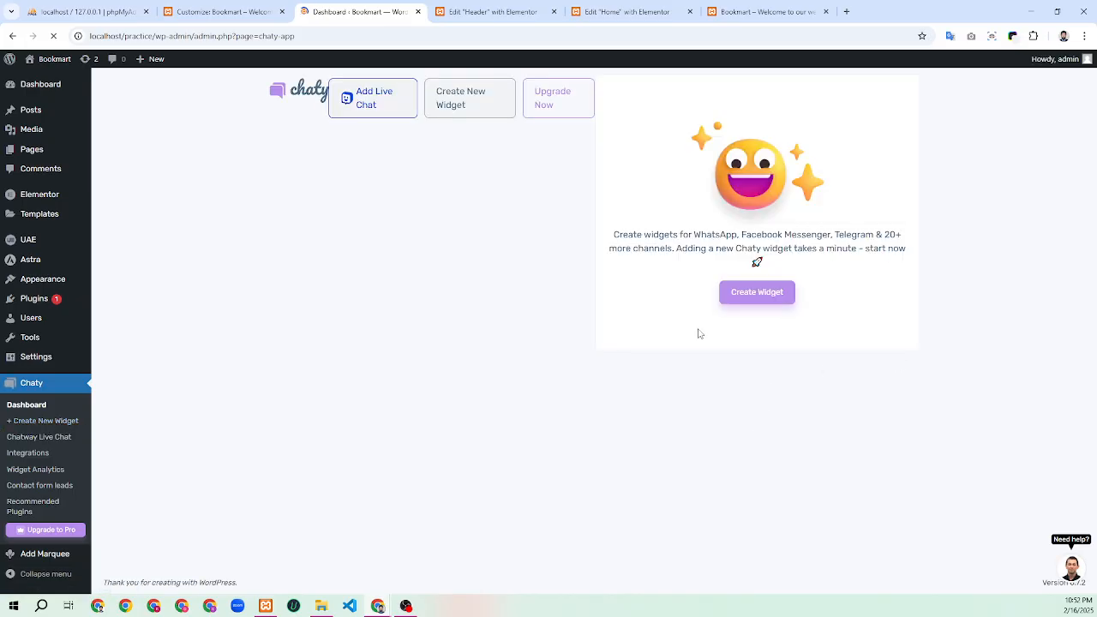
click(757, 293)
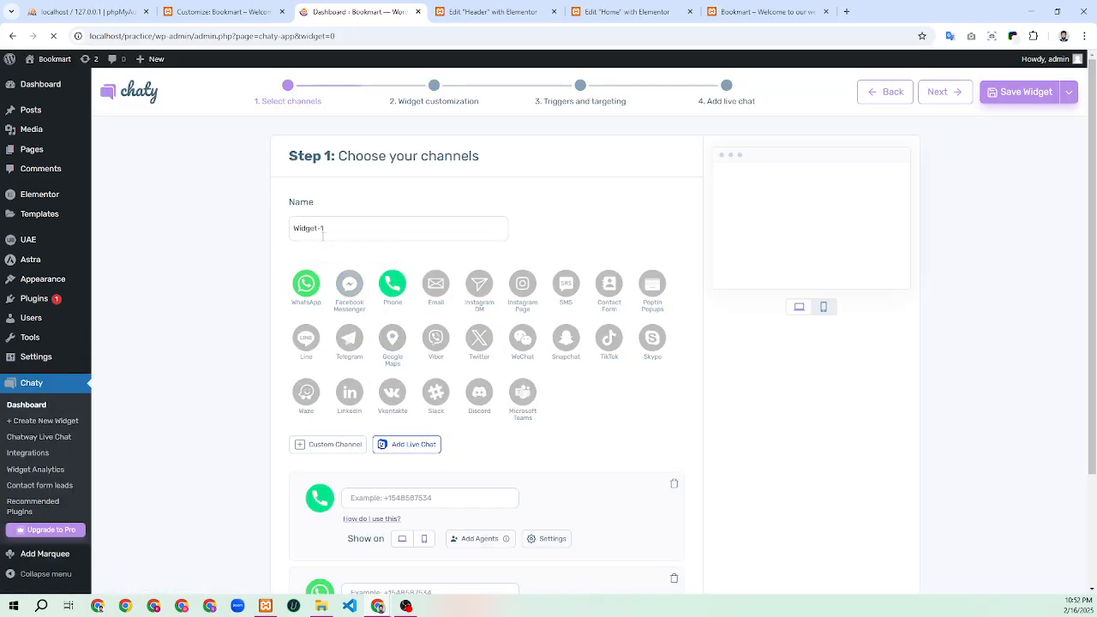
click(353, 232)
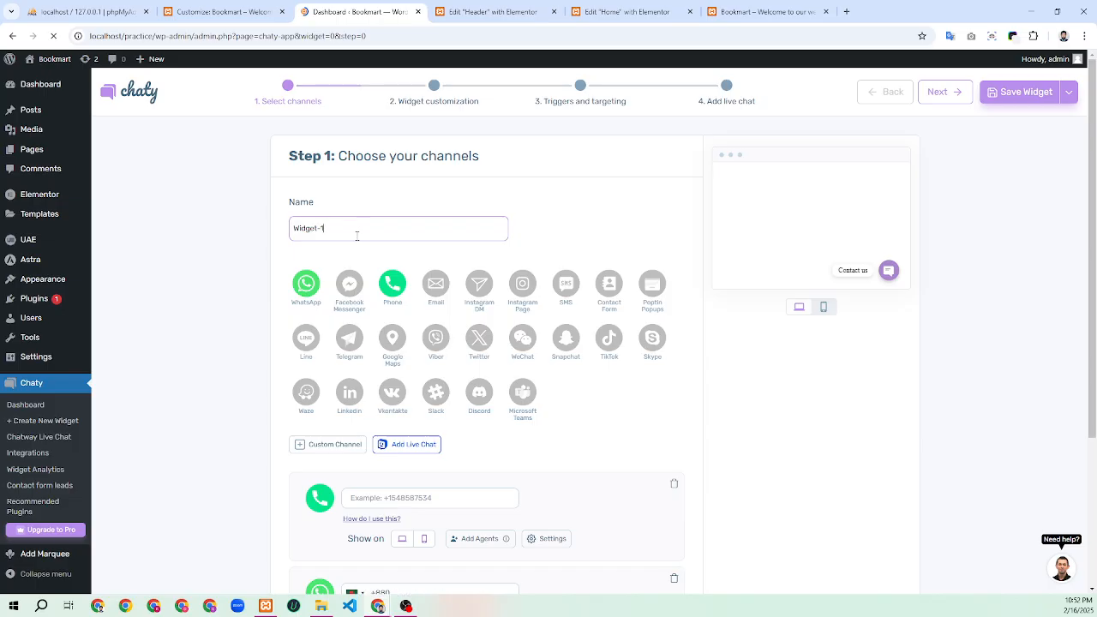
Remove the Phone channel from the Chaty widget's channels
click(392, 284)
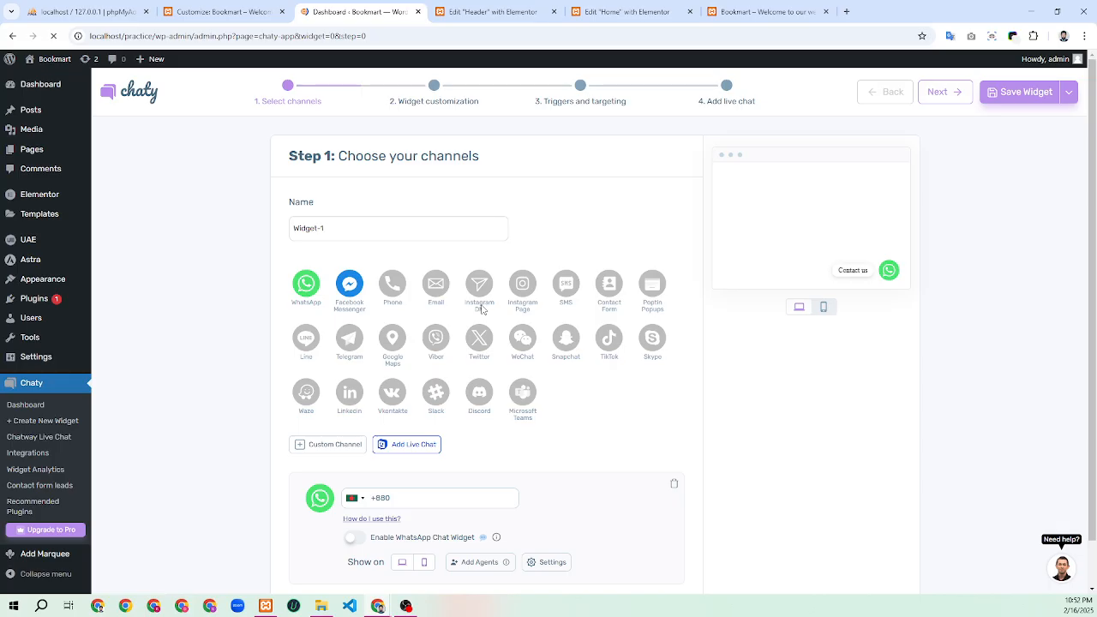
scroll(480, 319, down, 1)
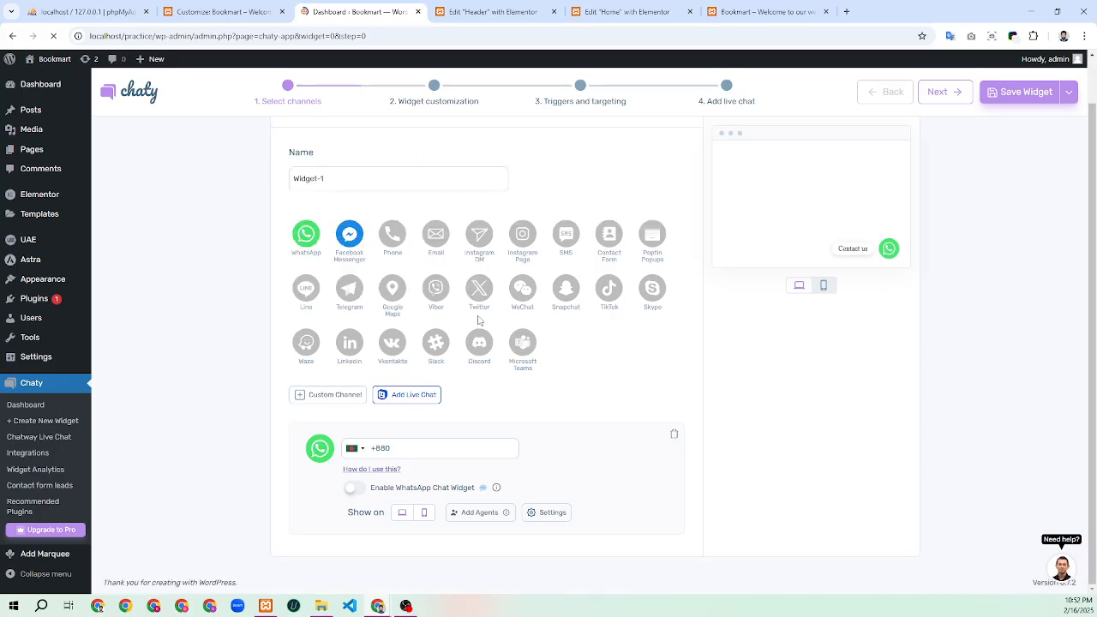
scroll(479, 320, up, 1)
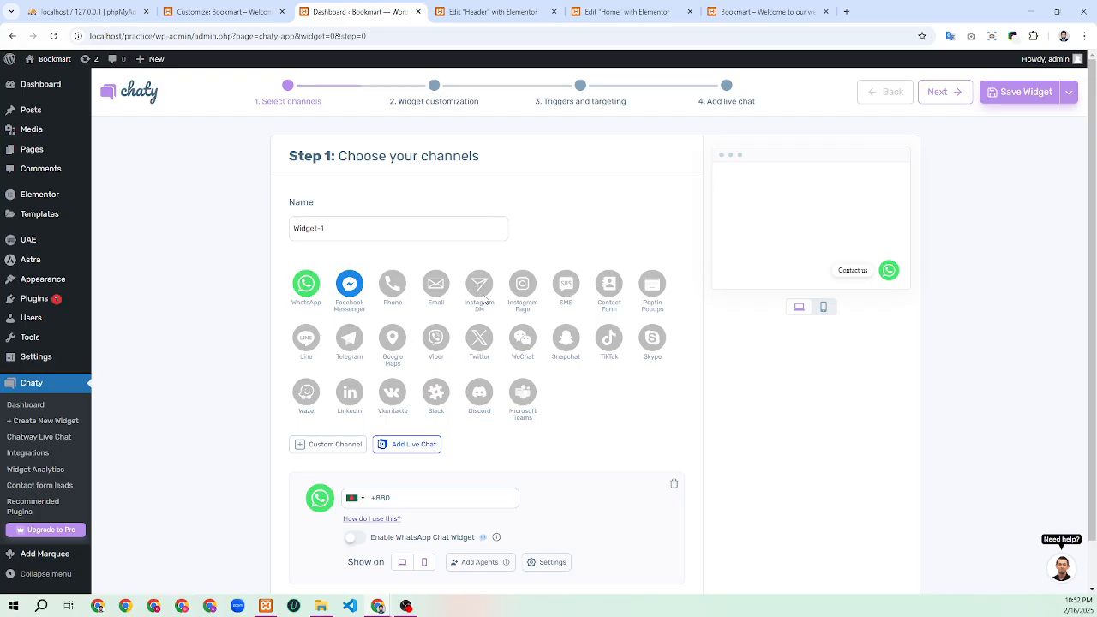
scroll(480, 300, down, 3)
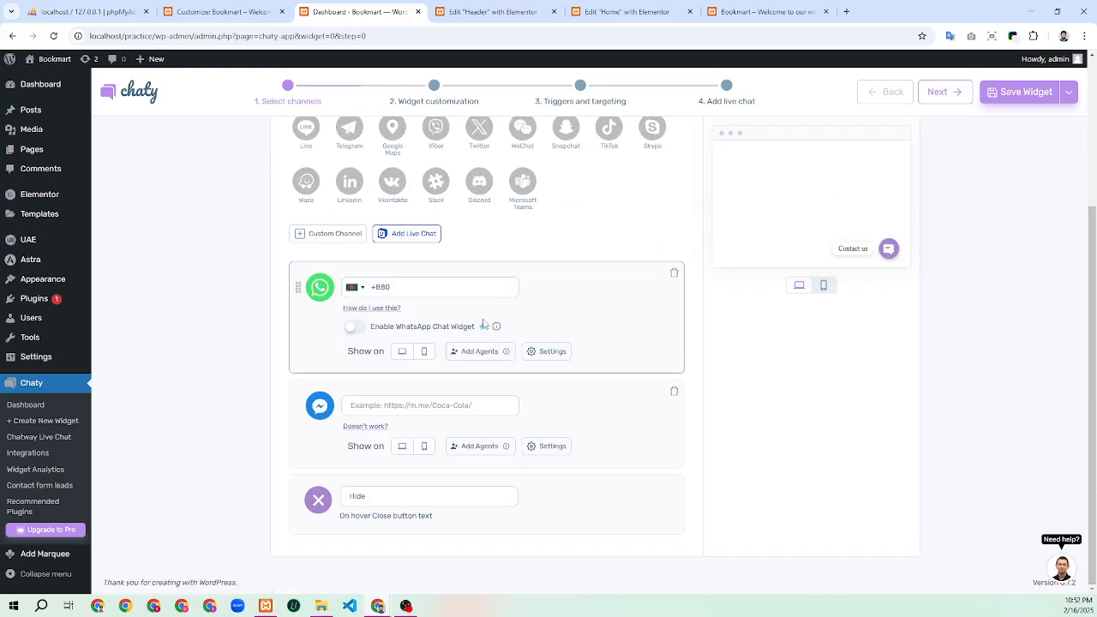
scroll(484, 324, up, 3)
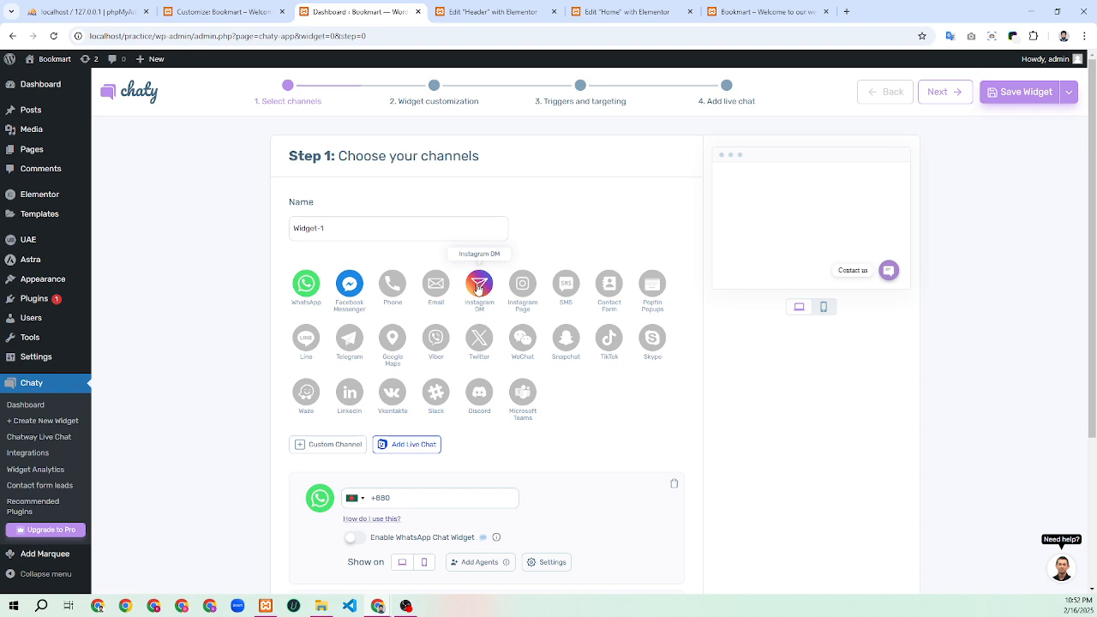
drag(495, 290, 509, 292)
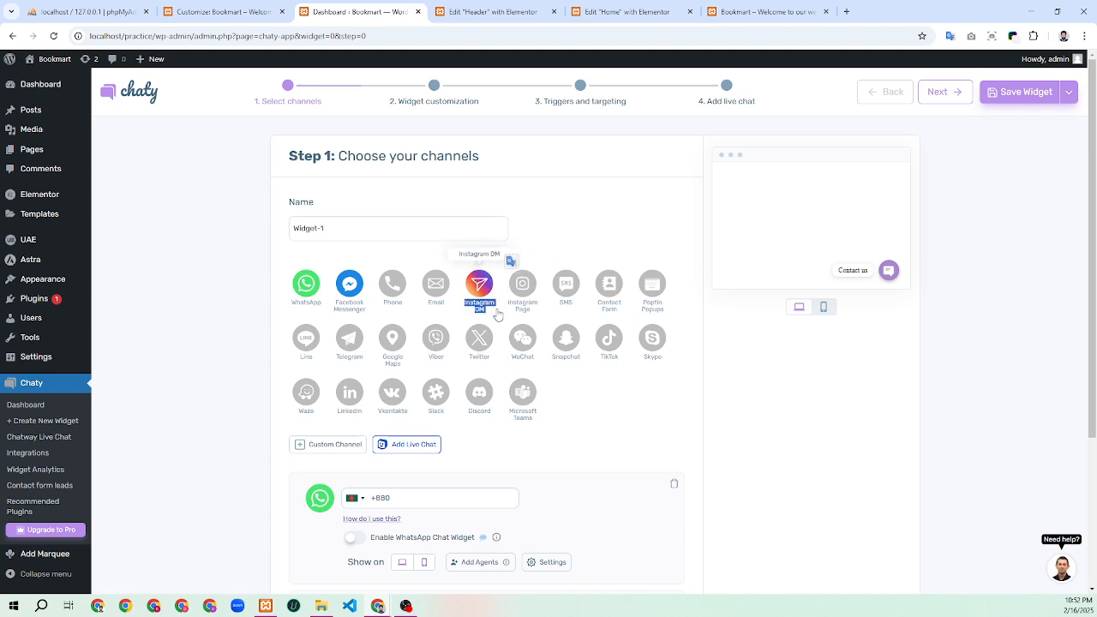
Add the Instagram DM channel, then trash it again
click(496, 313)
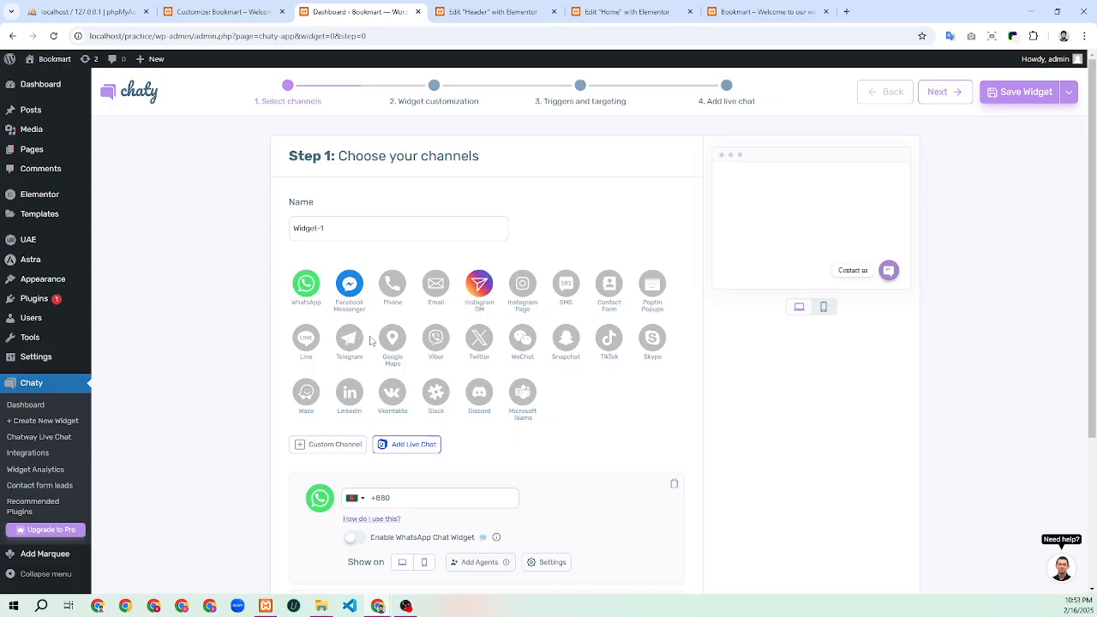
scroll(370, 341, down, 3)
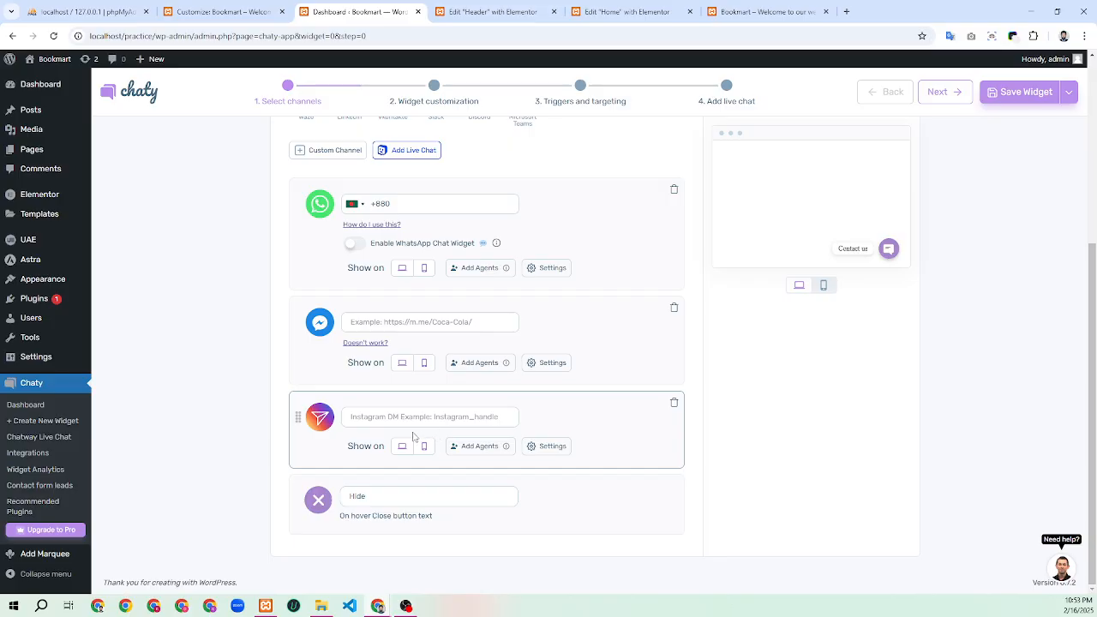
click(673, 403)
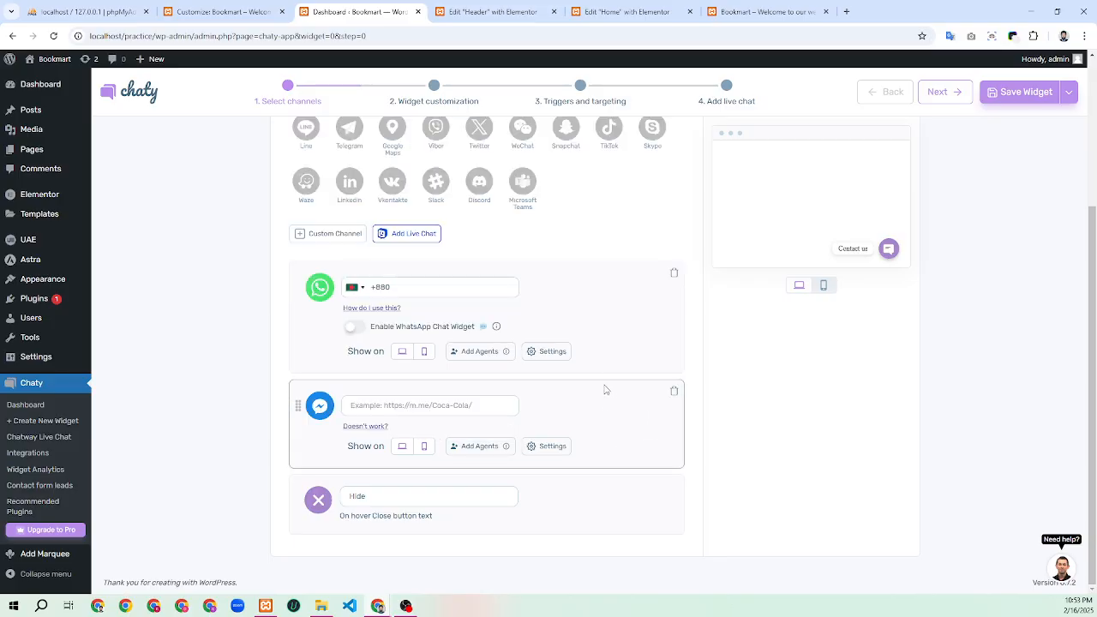
scroll(604, 364, up, 3)
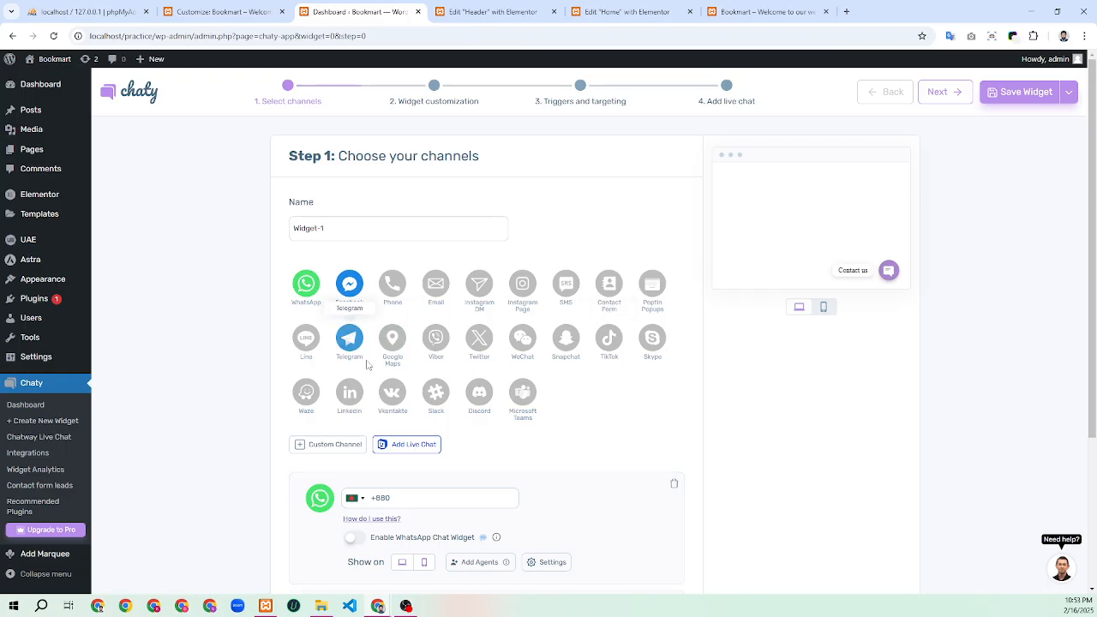
scroll(403, 428, down, 3)
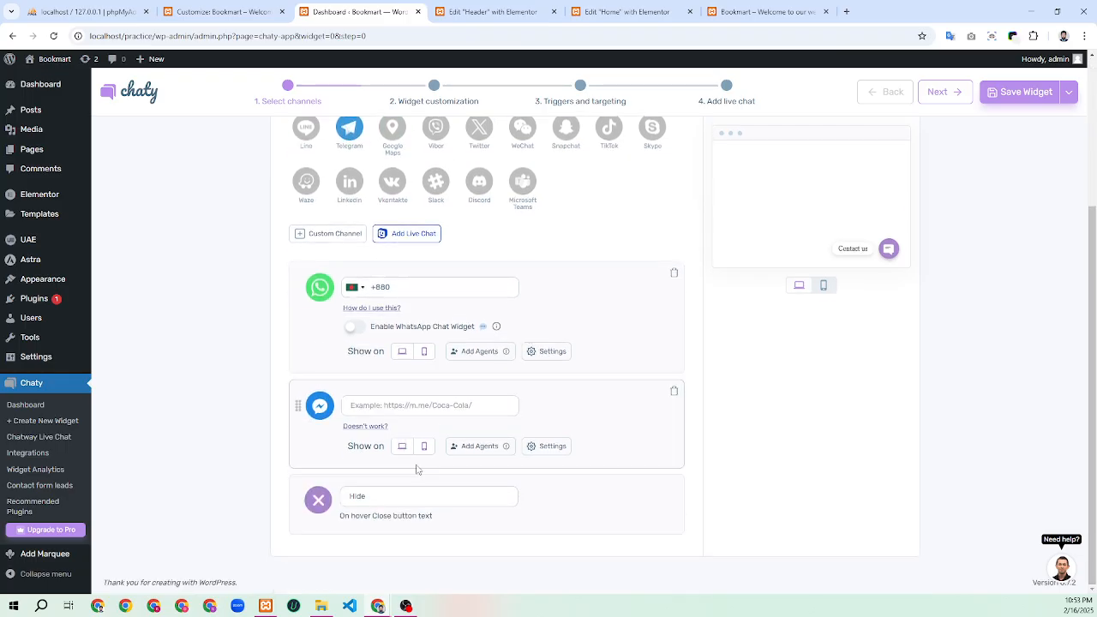
scroll(418, 470, up, 3)
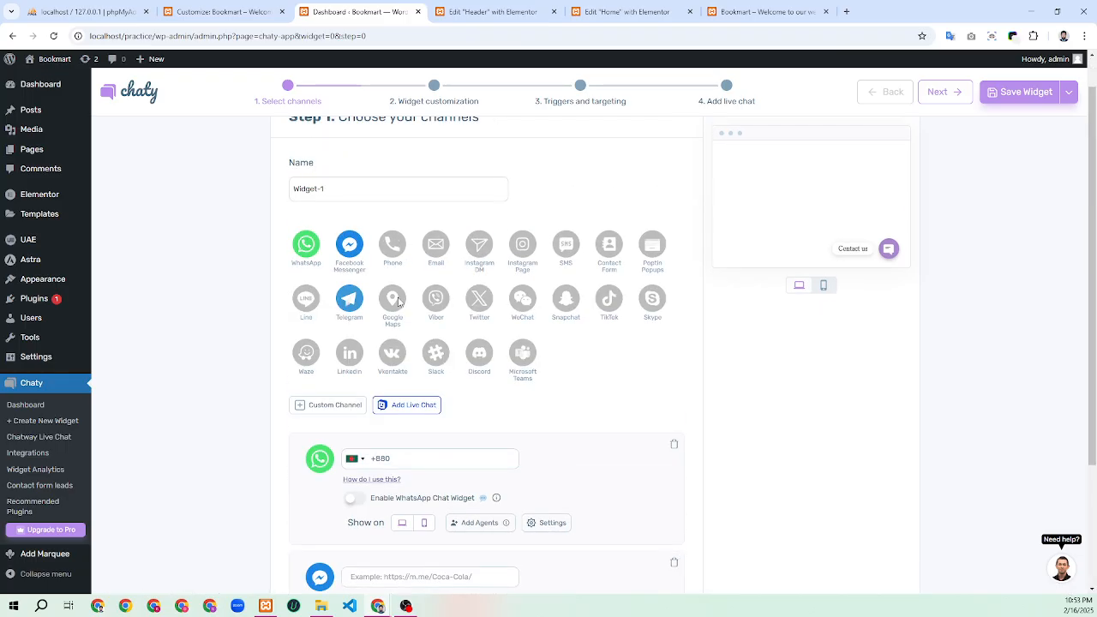
scroll(394, 301, down, 3)
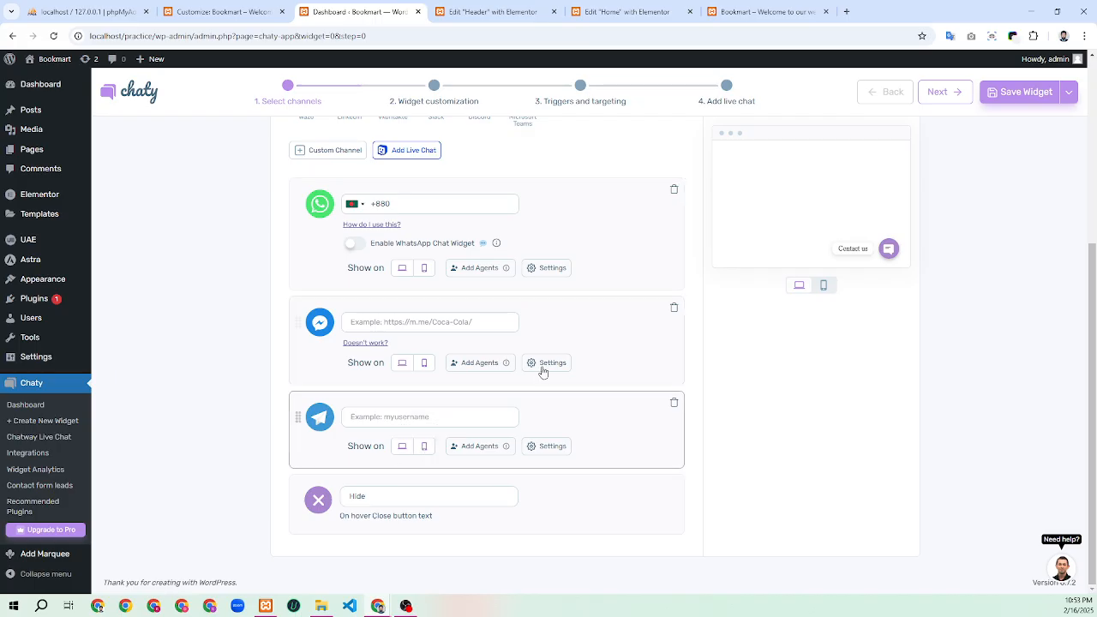
scroll(542, 371, up, 2)
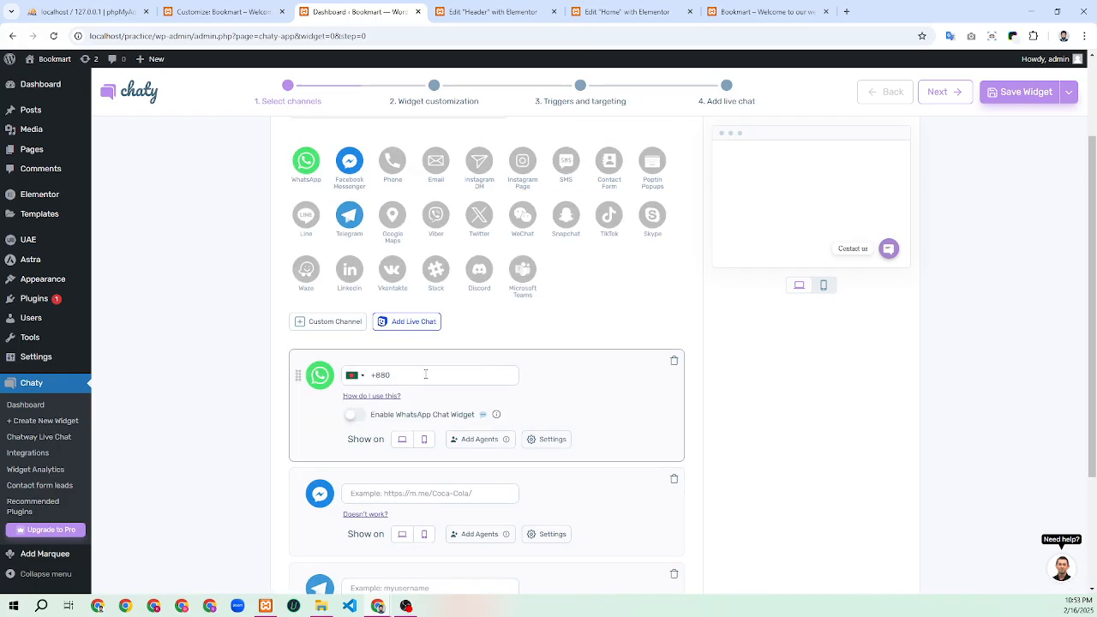
click(425, 374)
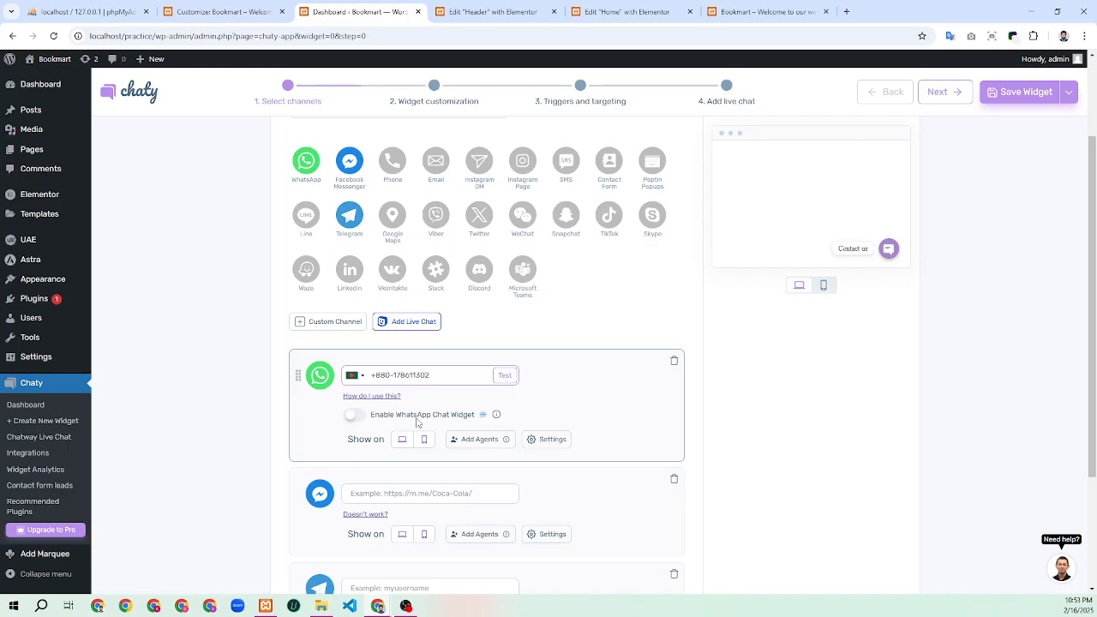
Turn on the WhatsApp chat widget popup, then move down to the Messenger URL field
click(354, 417)
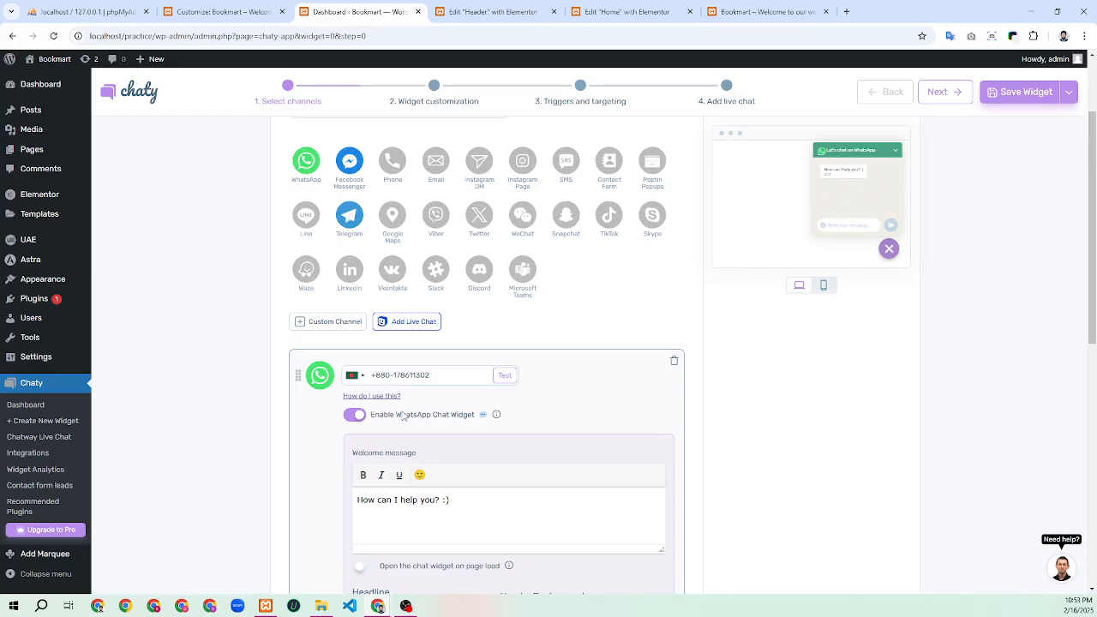
scroll(405, 415, down, 3)
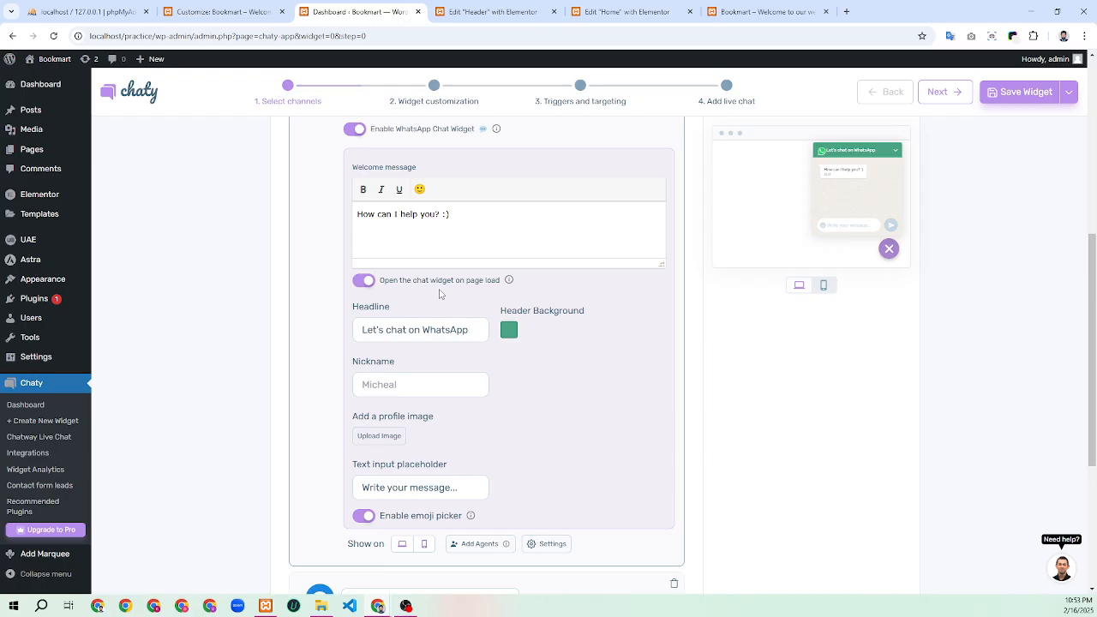
scroll(446, 295, down, 3)
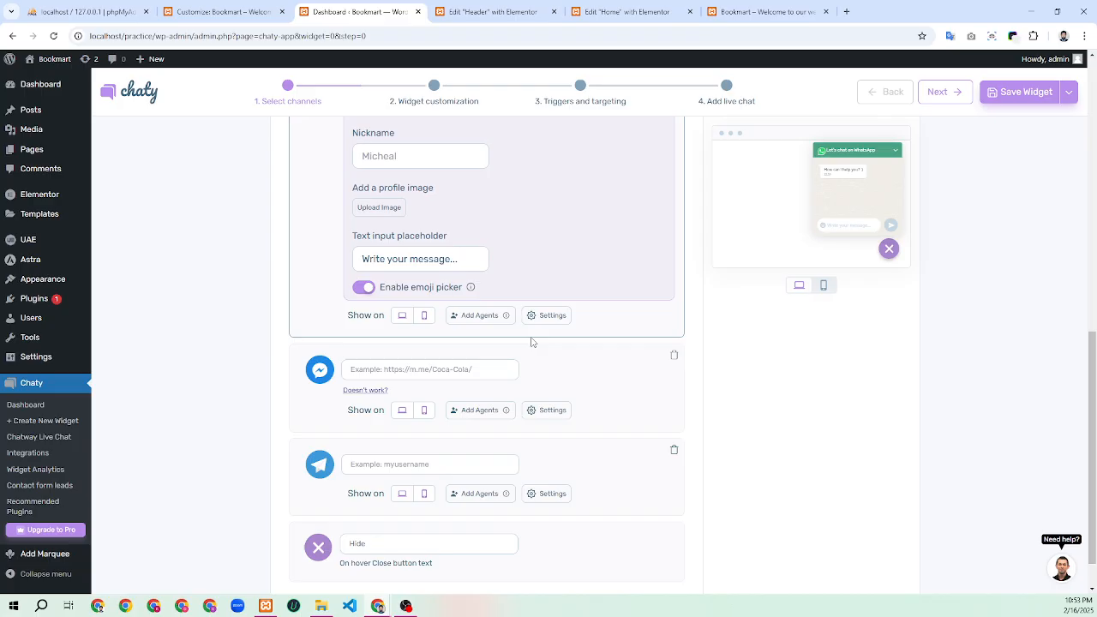
scroll(531, 341, down, 1)
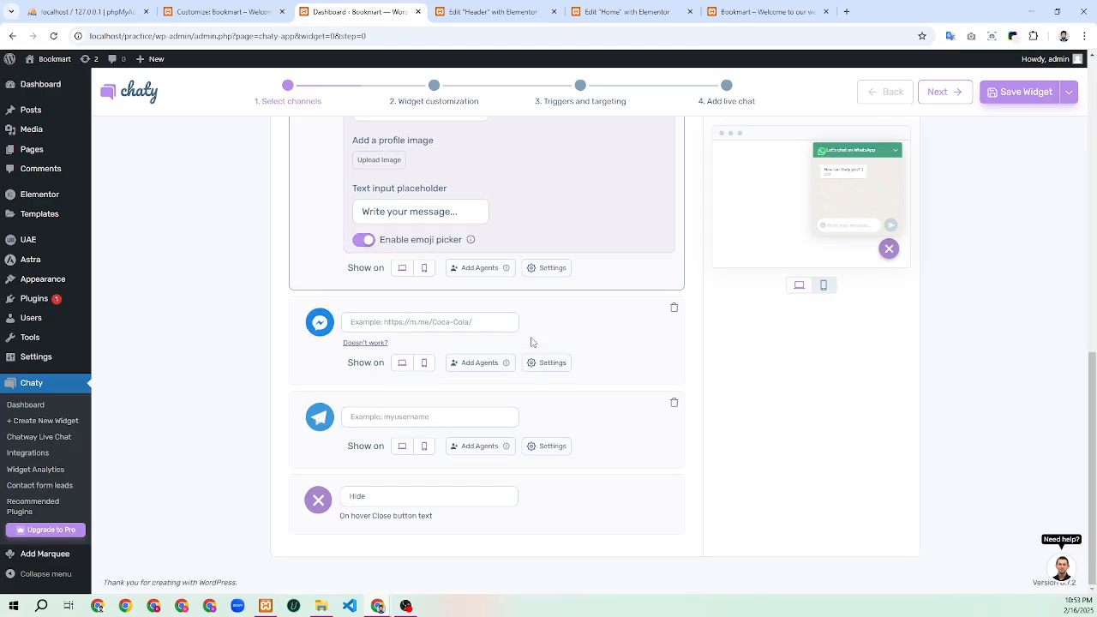
click(388, 323)
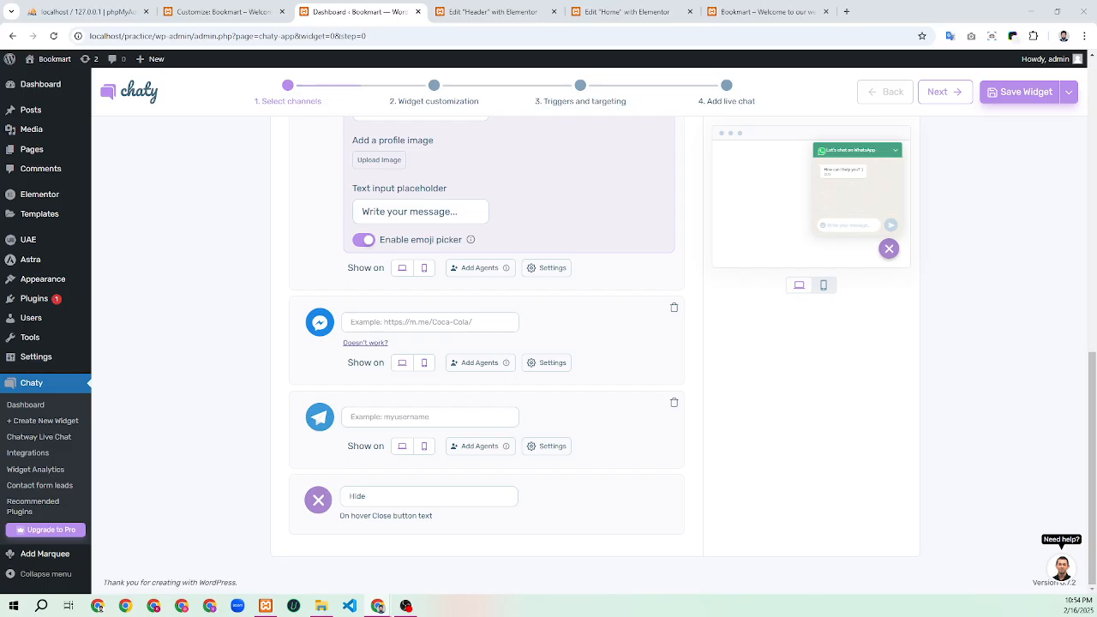
Paste the Facebook profile link into the Messenger channel's URL field
click(444, 321)
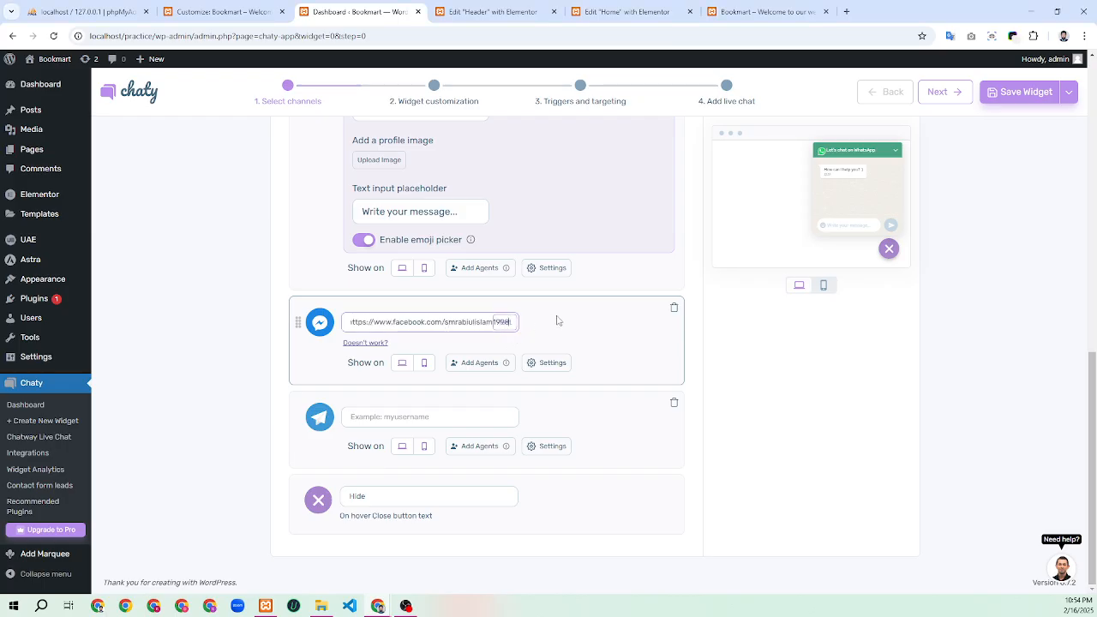
click(565, 320)
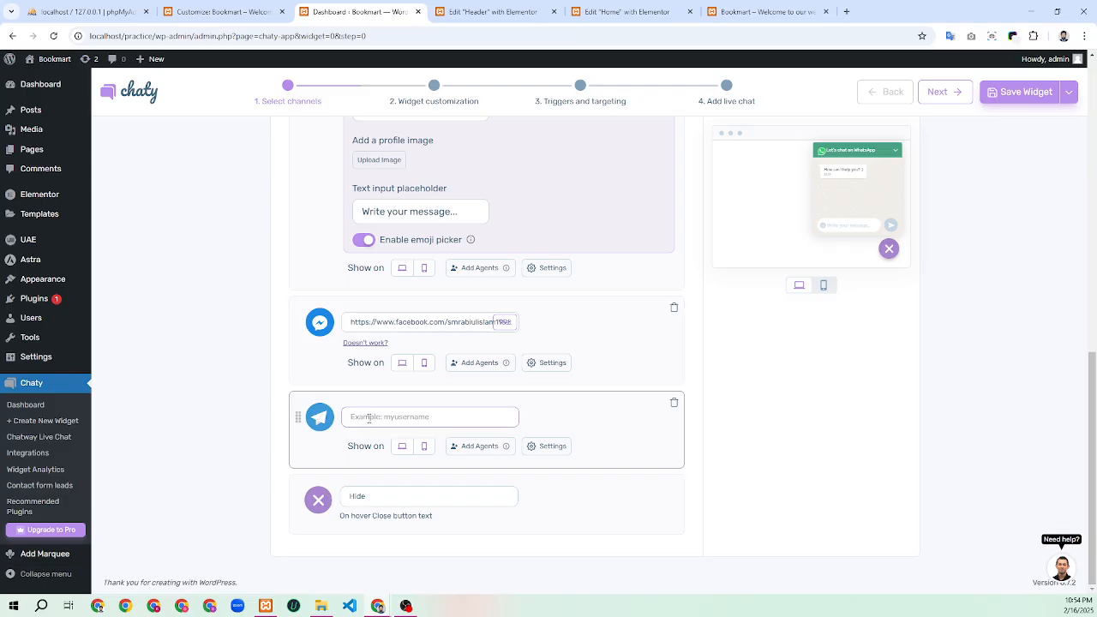
Delete the Telegram channel card, keeping WhatsApp and Messenger, then return to the Bookmart homepage tab
click(674, 404)
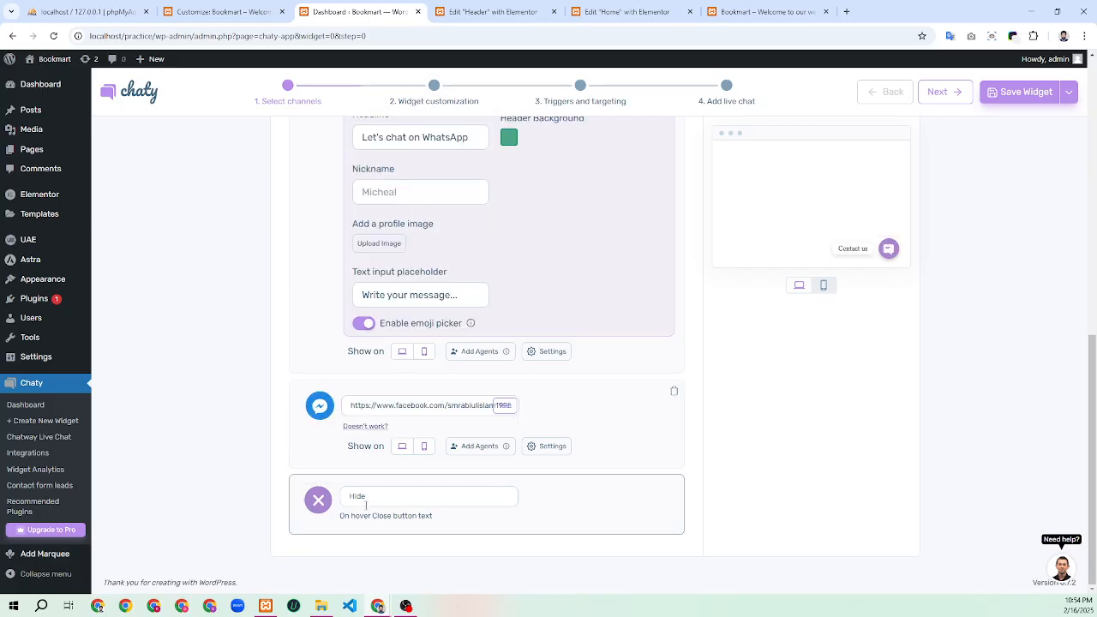
scroll(606, 473, up, 2)
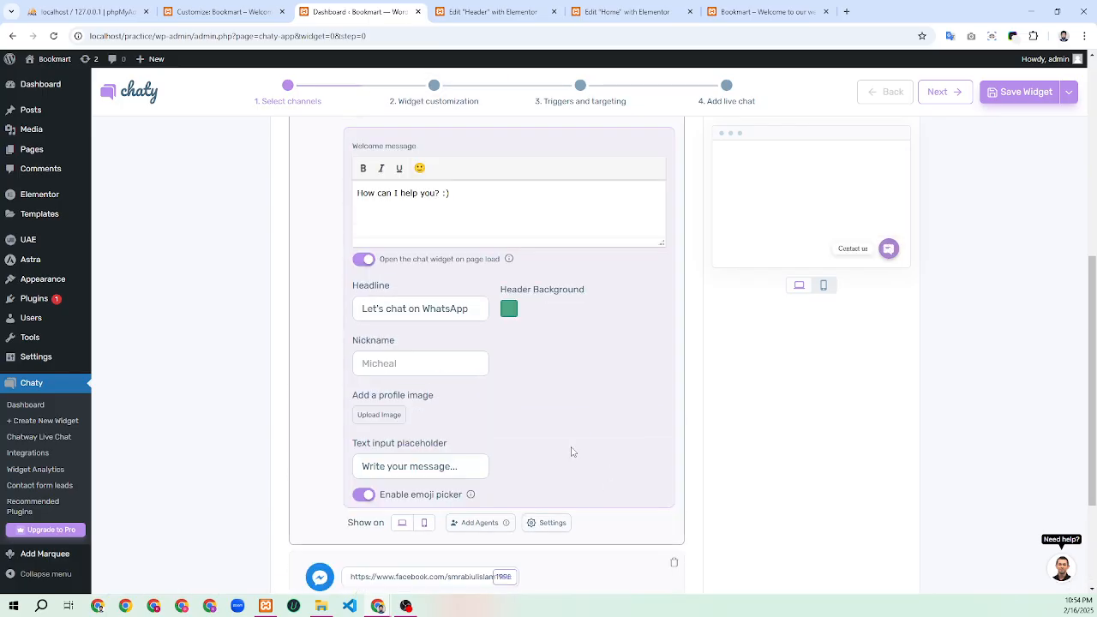
scroll(550, 403, up, 3)
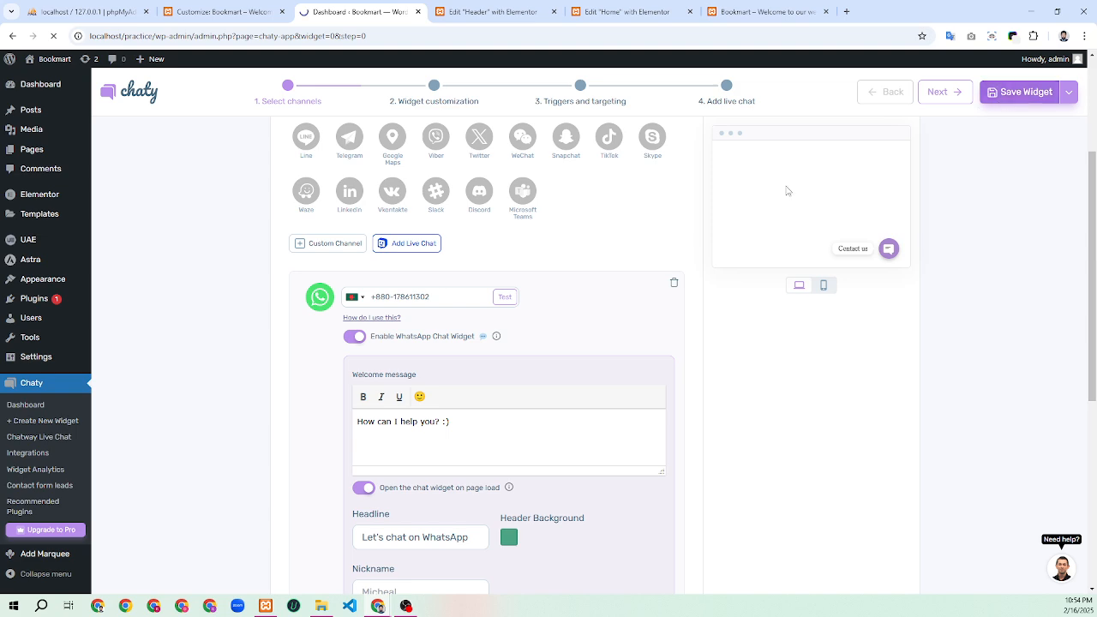
scroll(368, 354, down, 4)
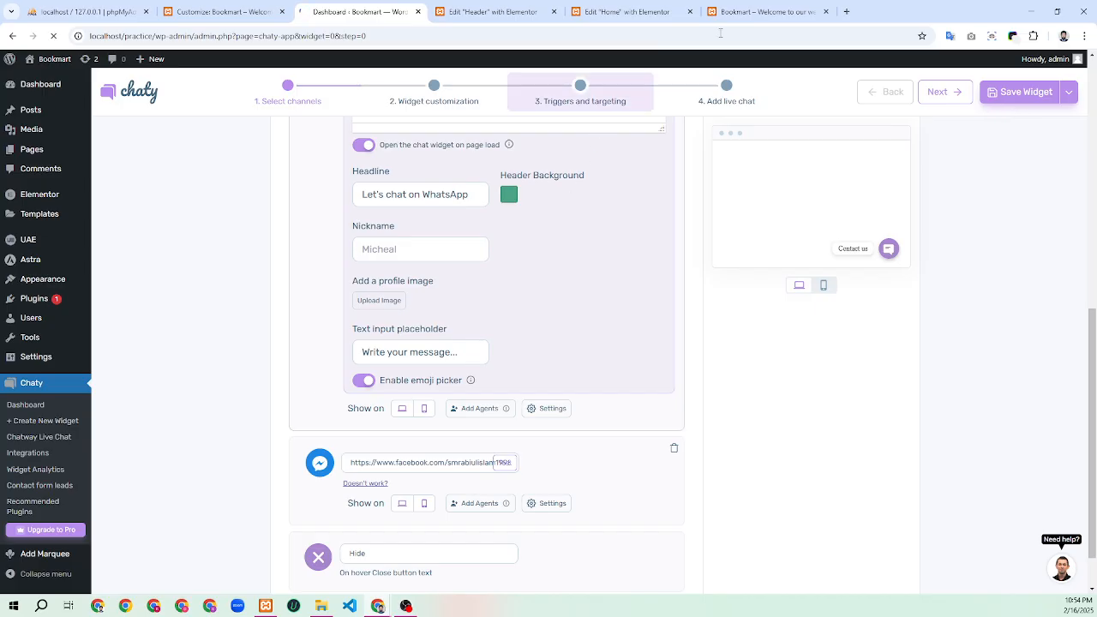
click(783, 10)
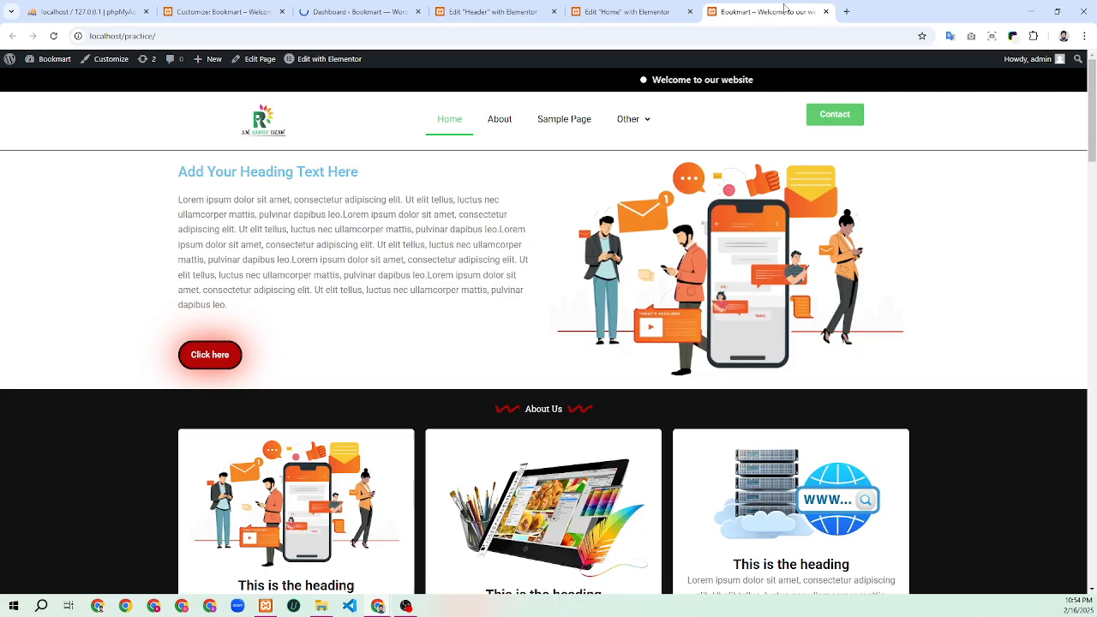
Reload the live Bookmart homepage so the updated chat widget appears
click(53, 36)
mouse_move(70, 58)
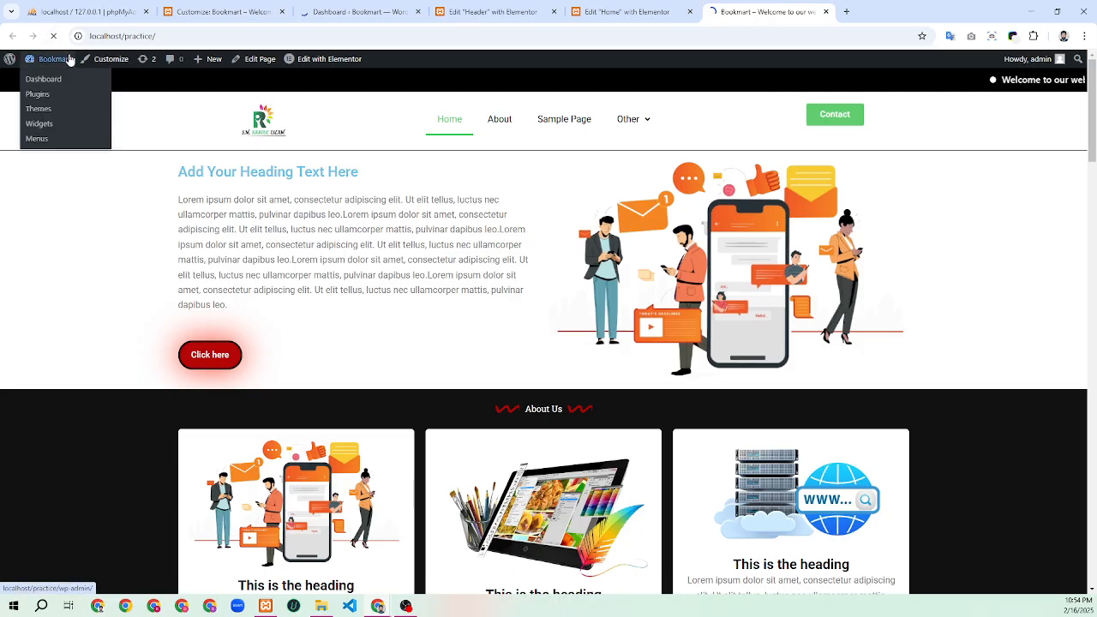
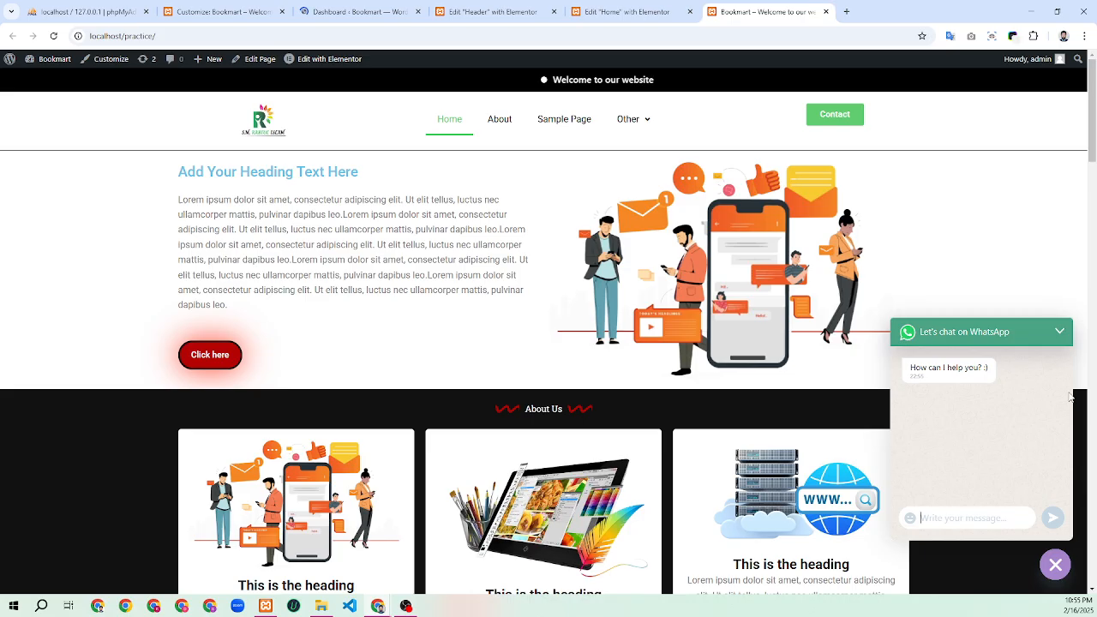
Open and close the homepage's WhatsApp chat panel several times, then return to the Chaty settings tab
click(1055, 567)
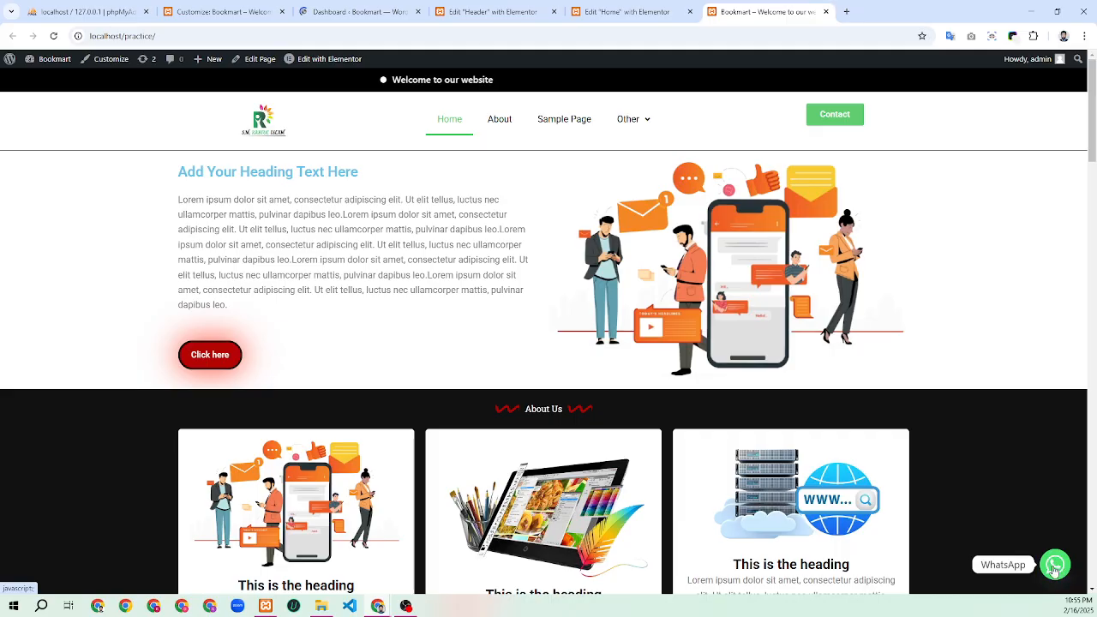
click(1056, 565)
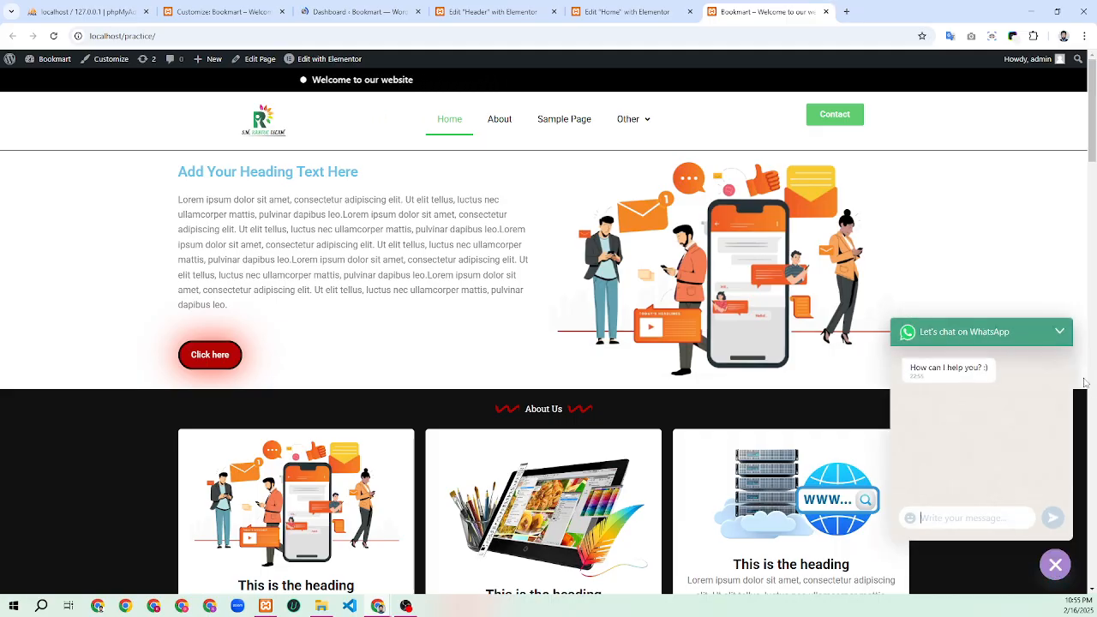
click(1056, 566)
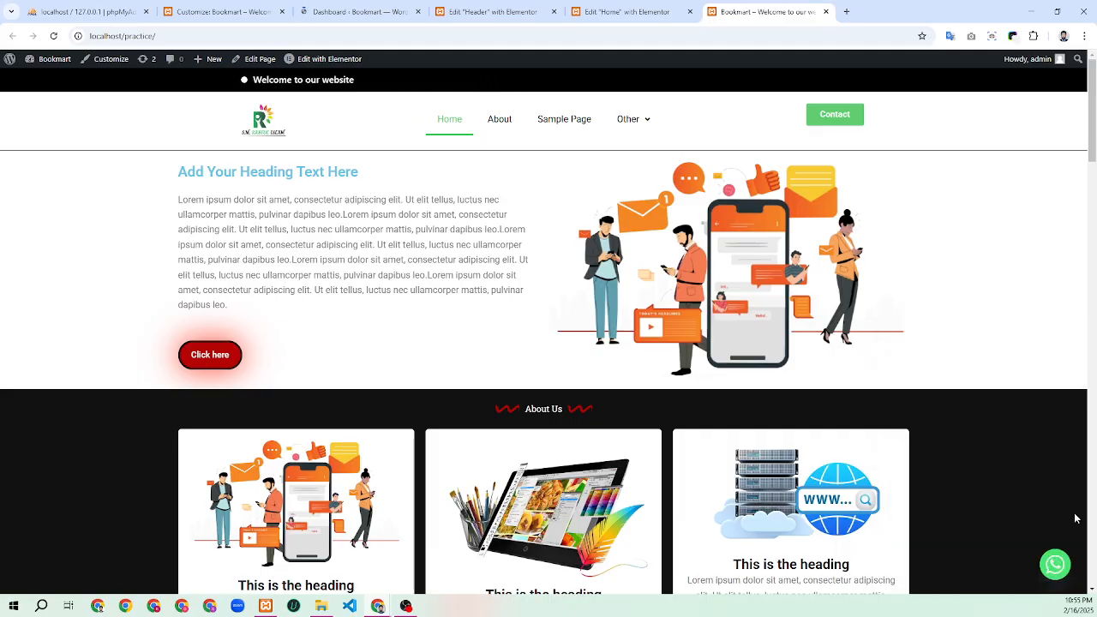
click(1056, 565)
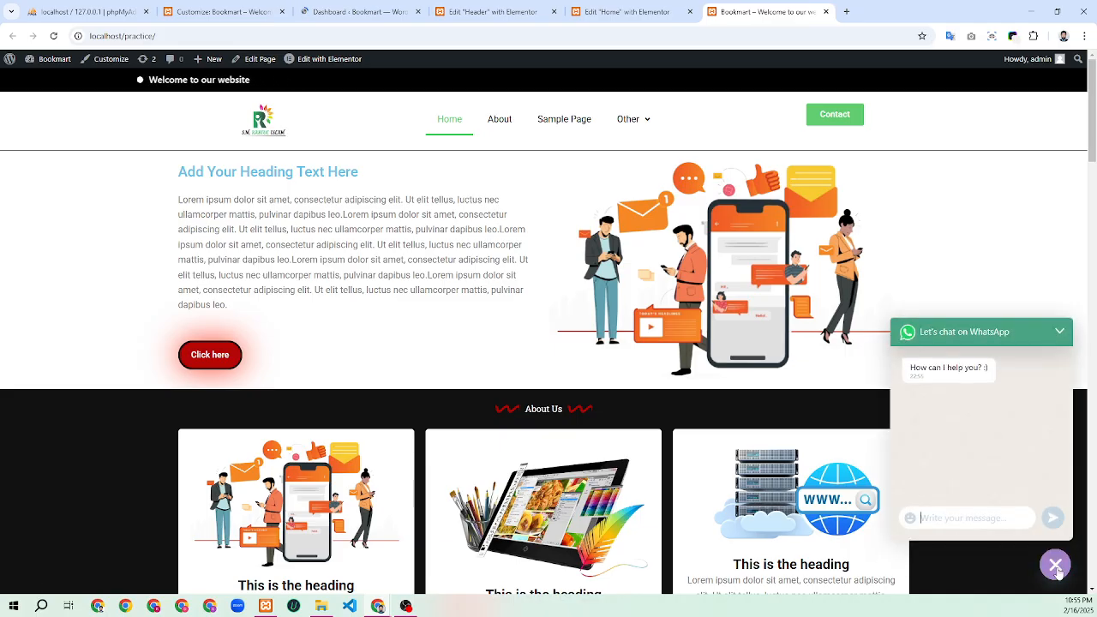
click(1056, 565)
click(1057, 569)
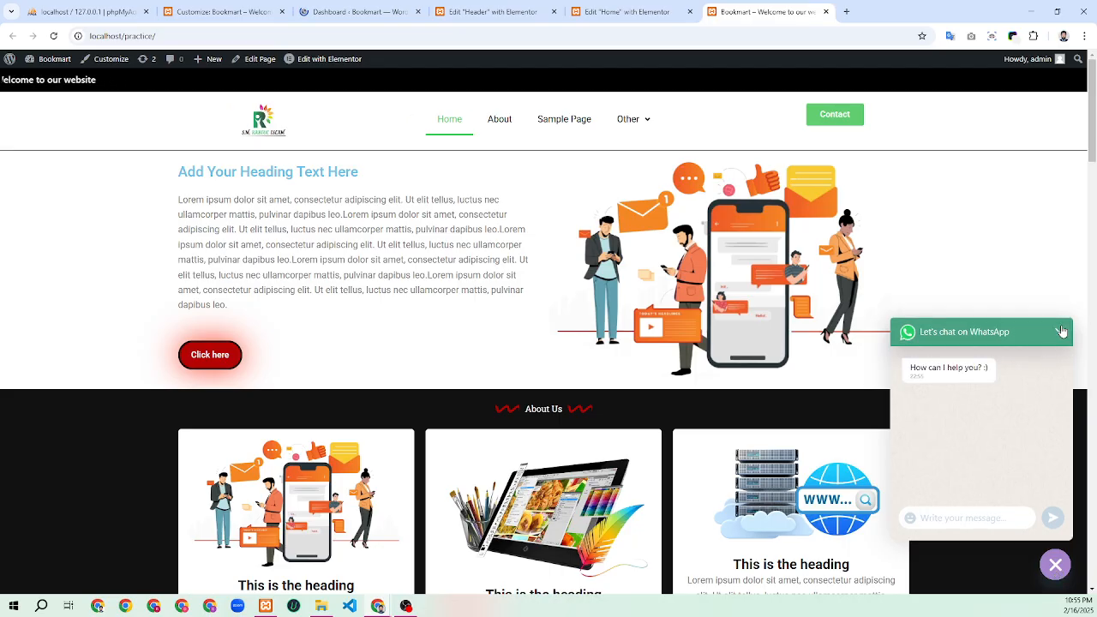
click(349, 19)
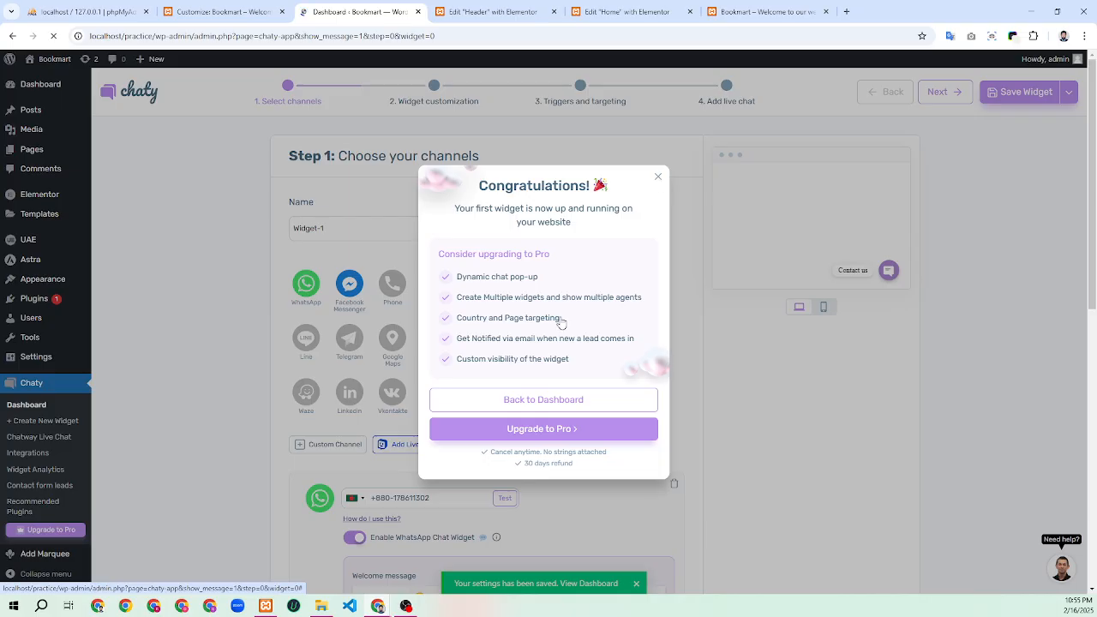
Dismiss the congratulations popup, switch off Enable WhatsApp Chat Widget, and go back to the homepage tab
click(658, 176)
scroll(528, 418, down, 2)
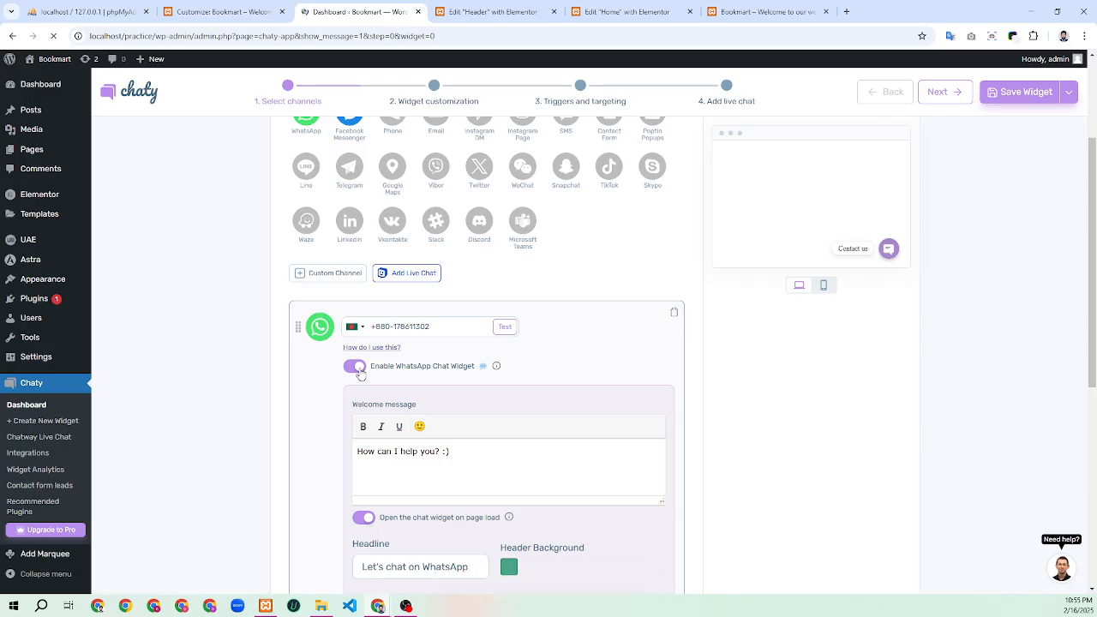
drag(360, 374, 395, 547)
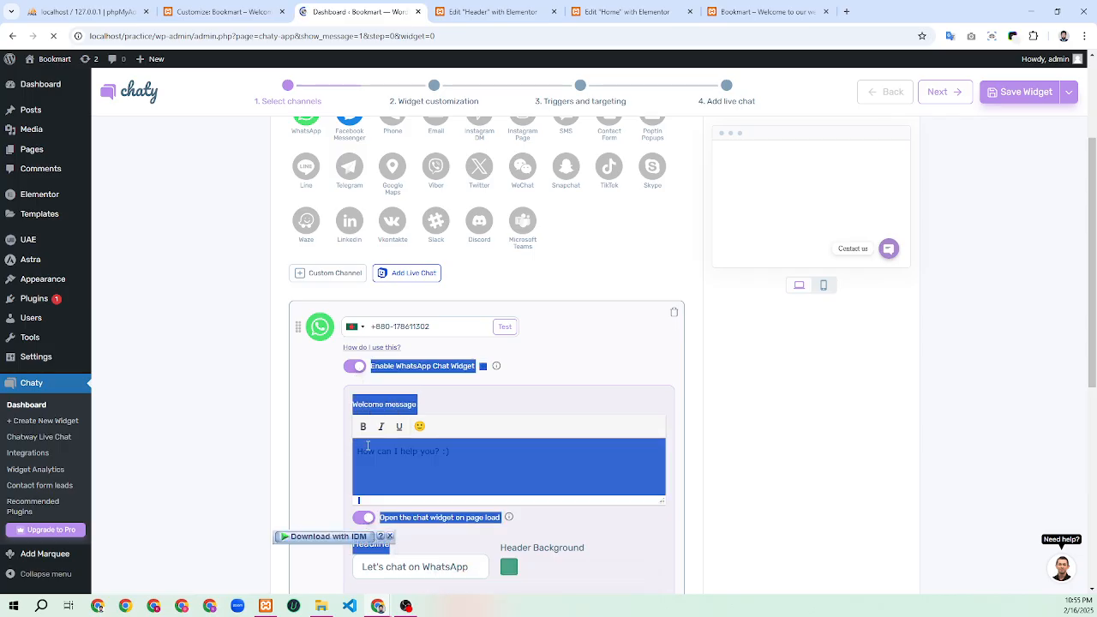
click(356, 368)
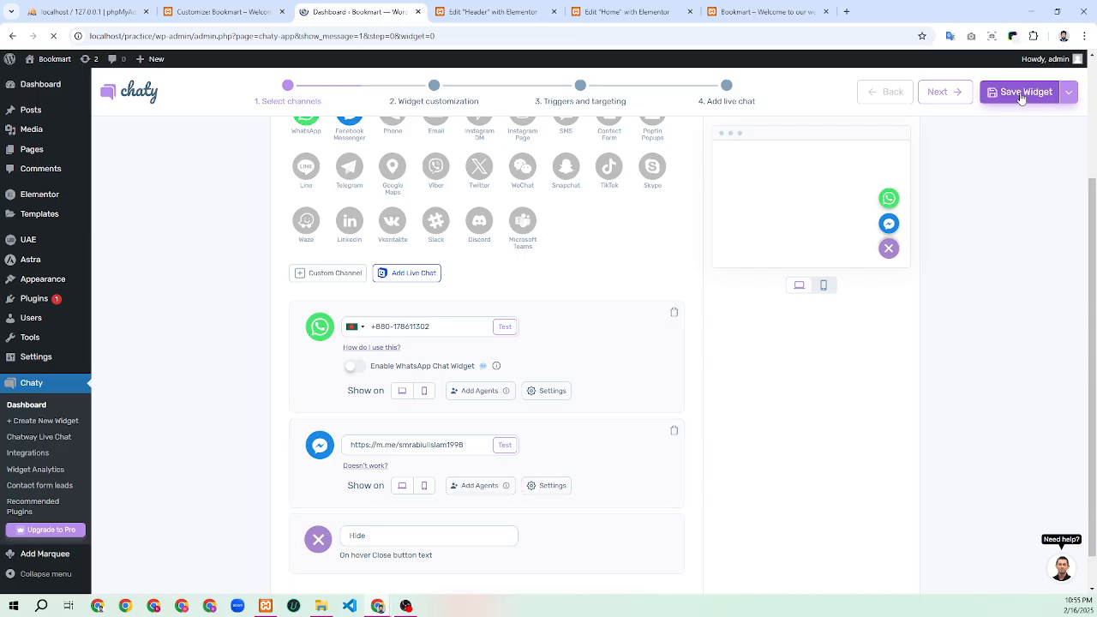
click(766, 21)
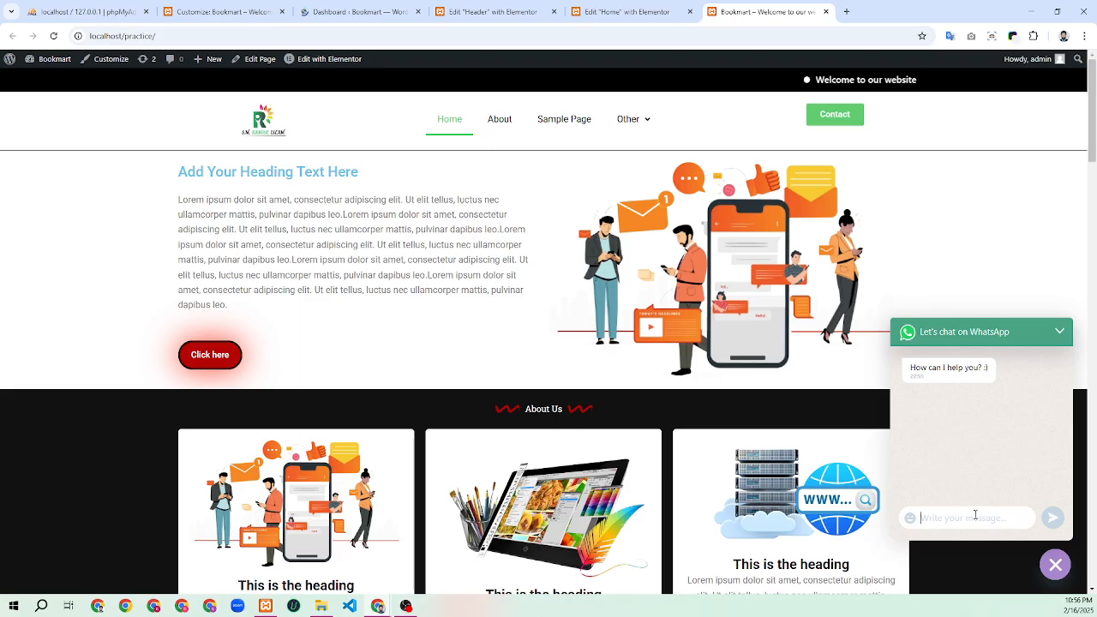
Reload the homepage and expand and collapse the chat button to check WhatsApp and Messenger, then return to Chaty
click(53, 36)
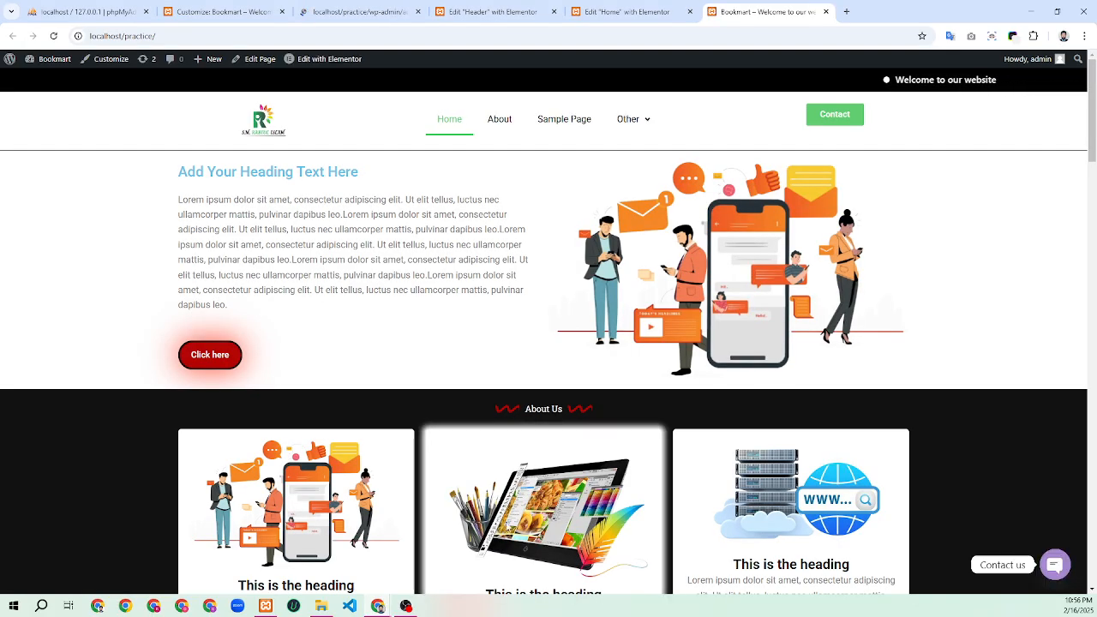
click(1055, 564)
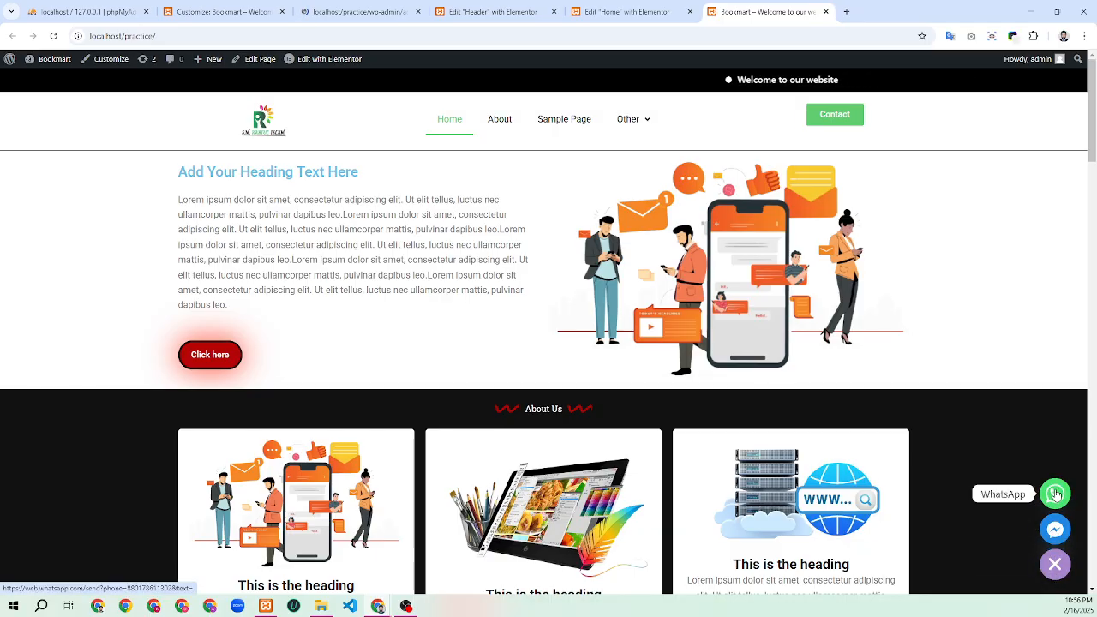
click(1054, 563)
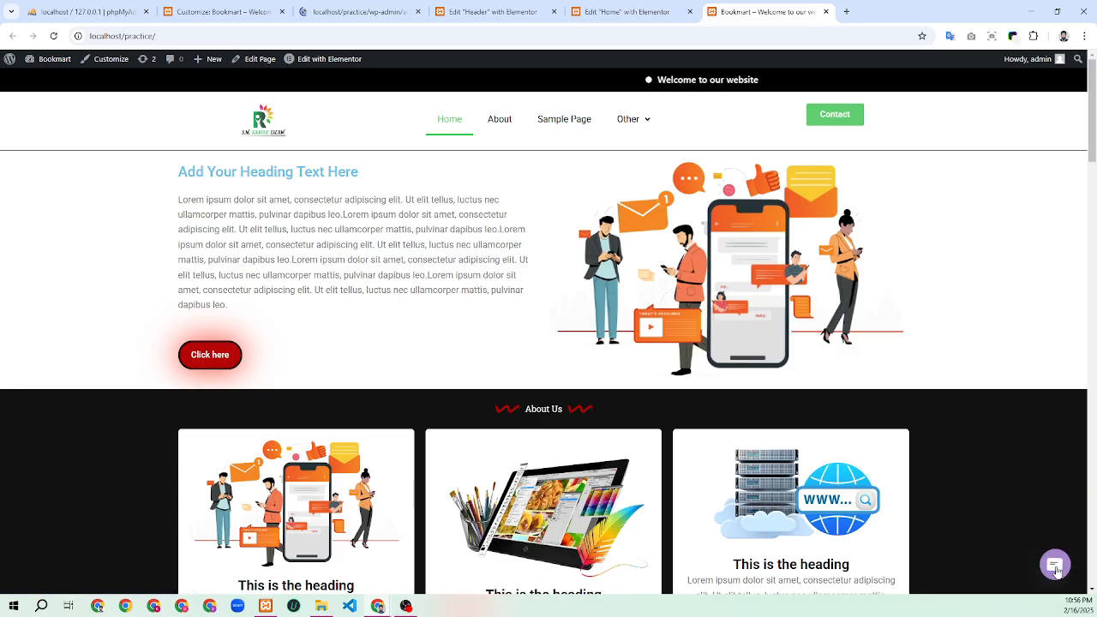
click(1055, 568)
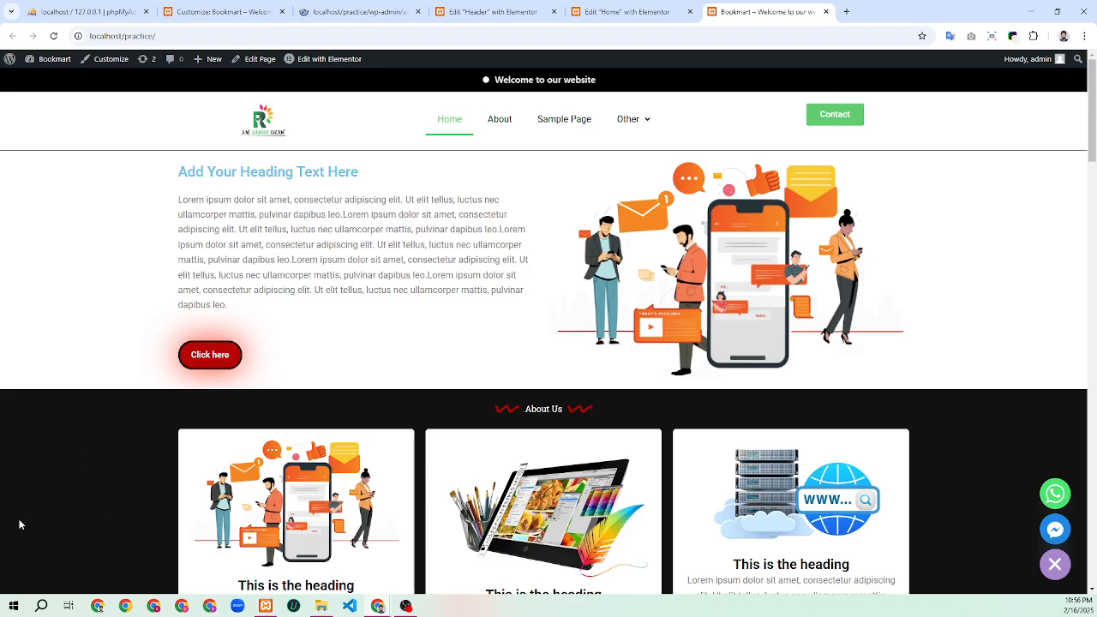
click(354, 6)
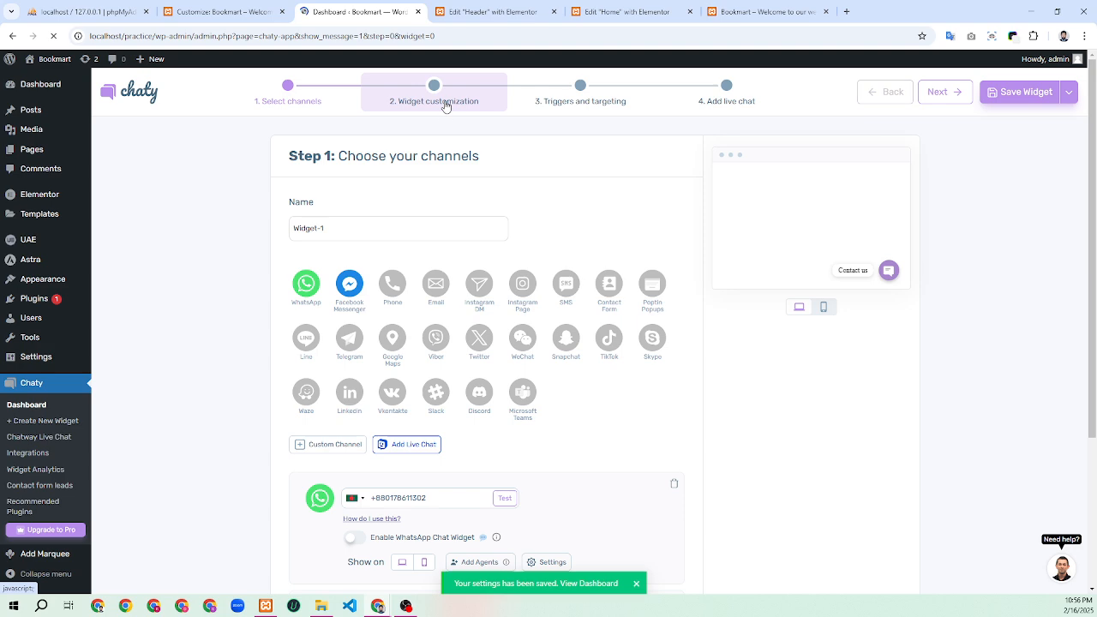
In Widget customization, place the chat widget on the left and set it to Opened by default
scroll(473, 341, down, 3)
scroll(471, 344, up, 3)
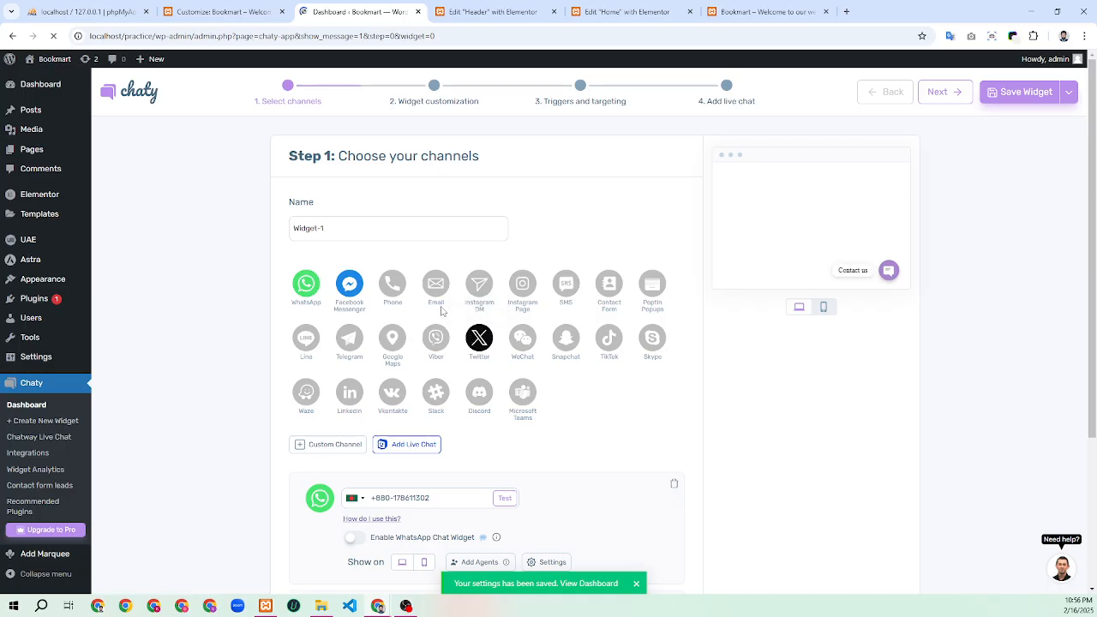
click(434, 94)
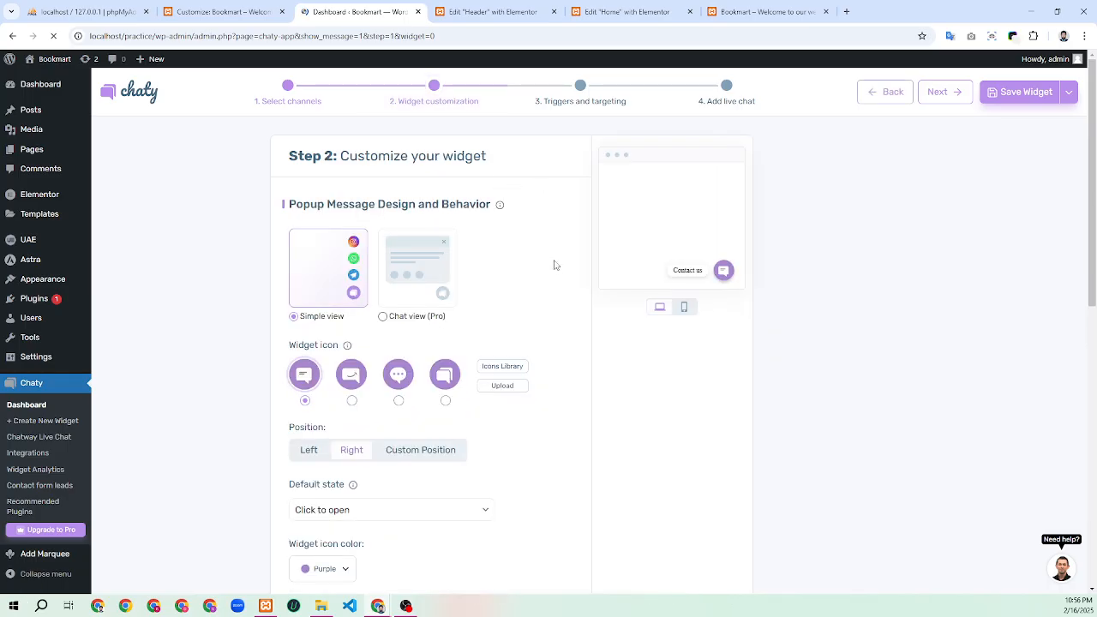
scroll(555, 271, down, 1)
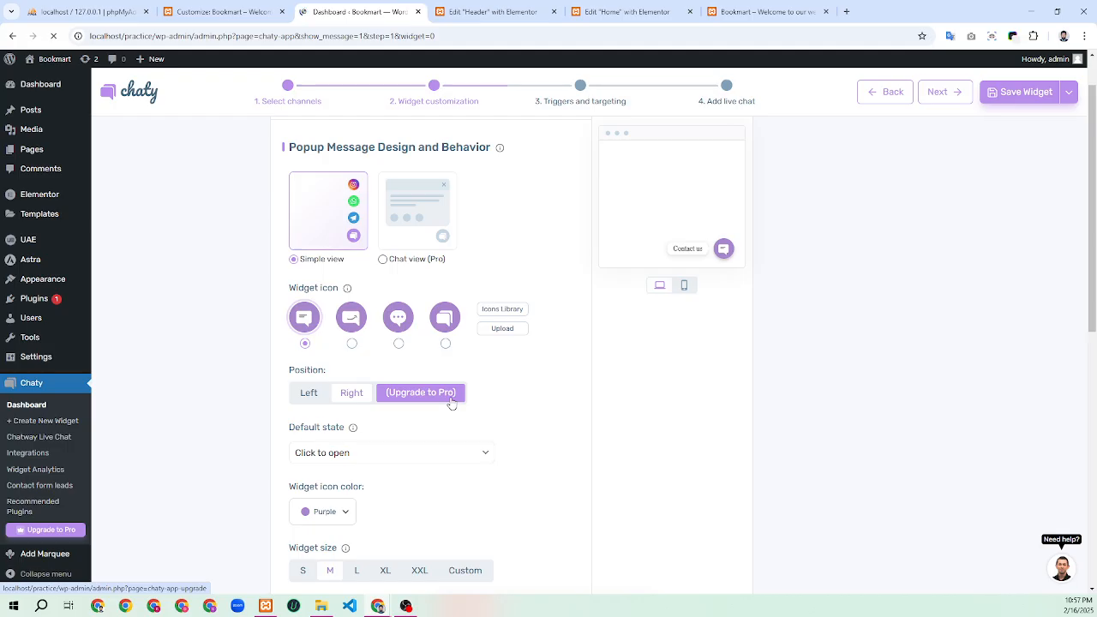
click(308, 392)
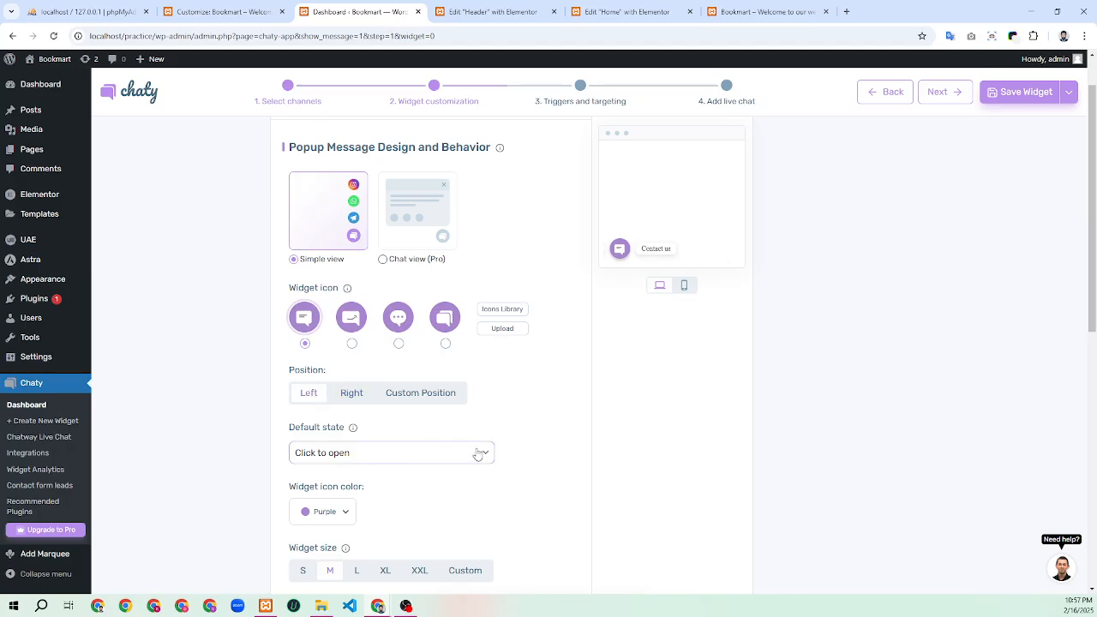
click(375, 458)
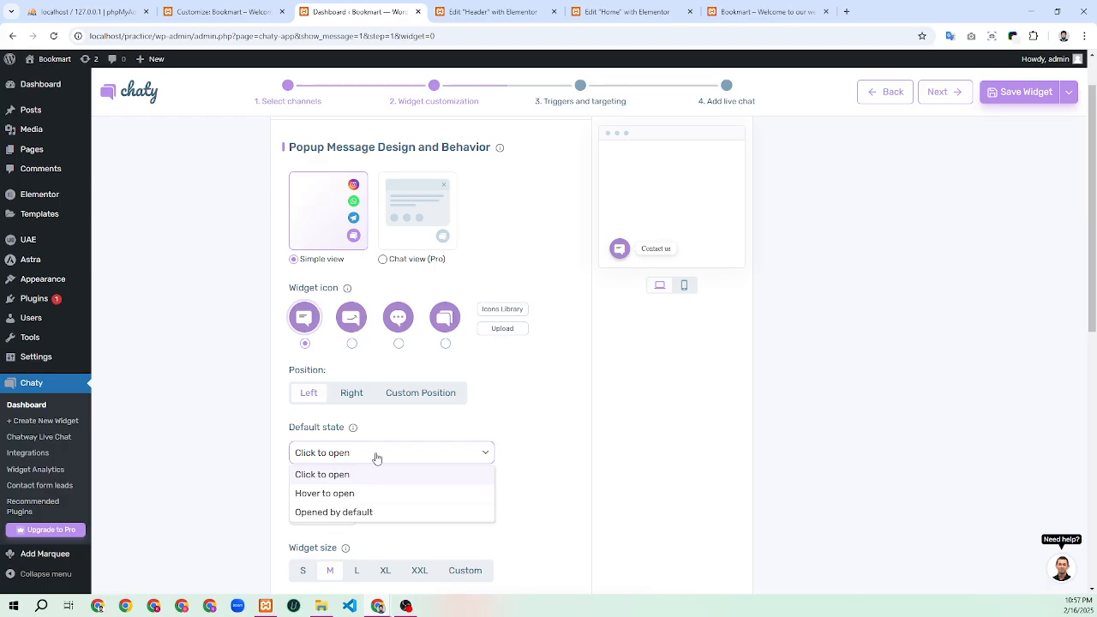
click(327, 511)
Set the widget size to S and review the remaining customization options
scroll(335, 477, down, 3)
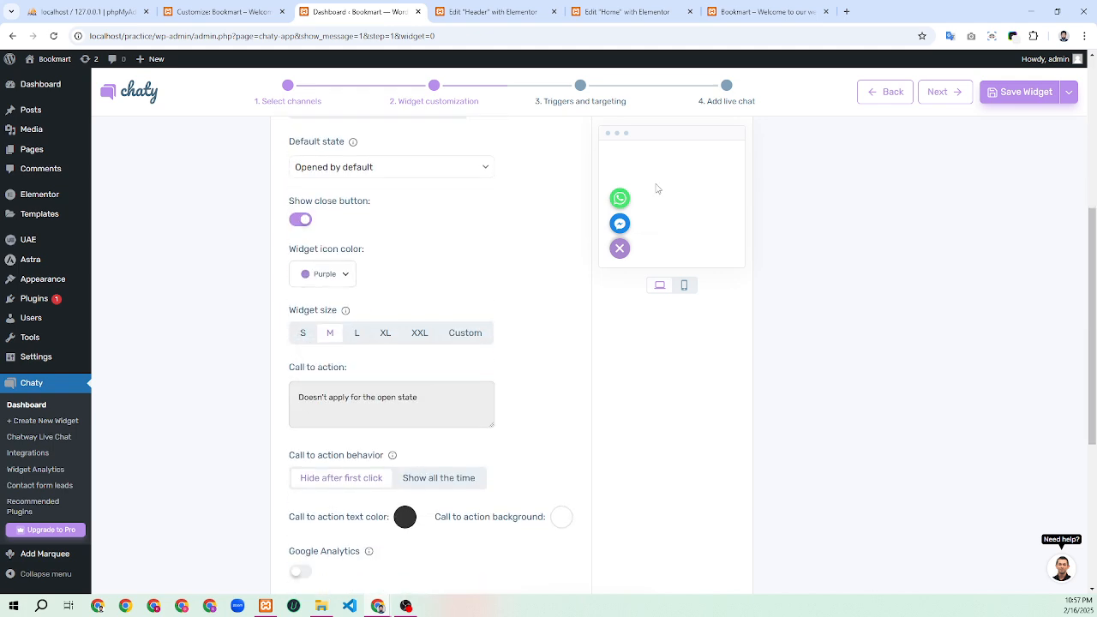
click(302, 333)
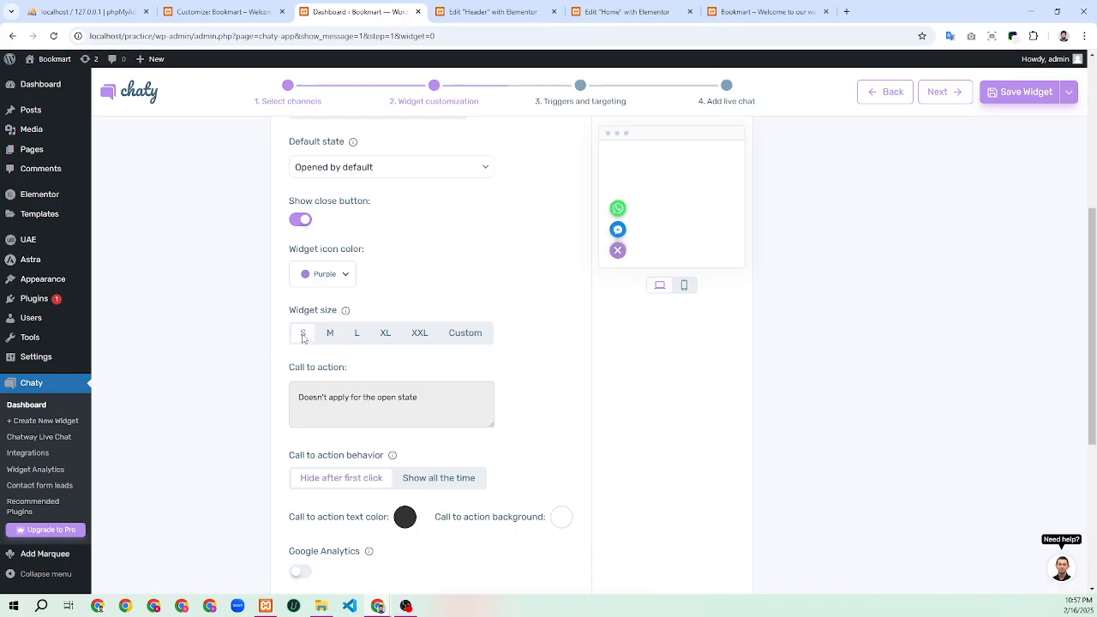
scroll(492, 387, down, 2)
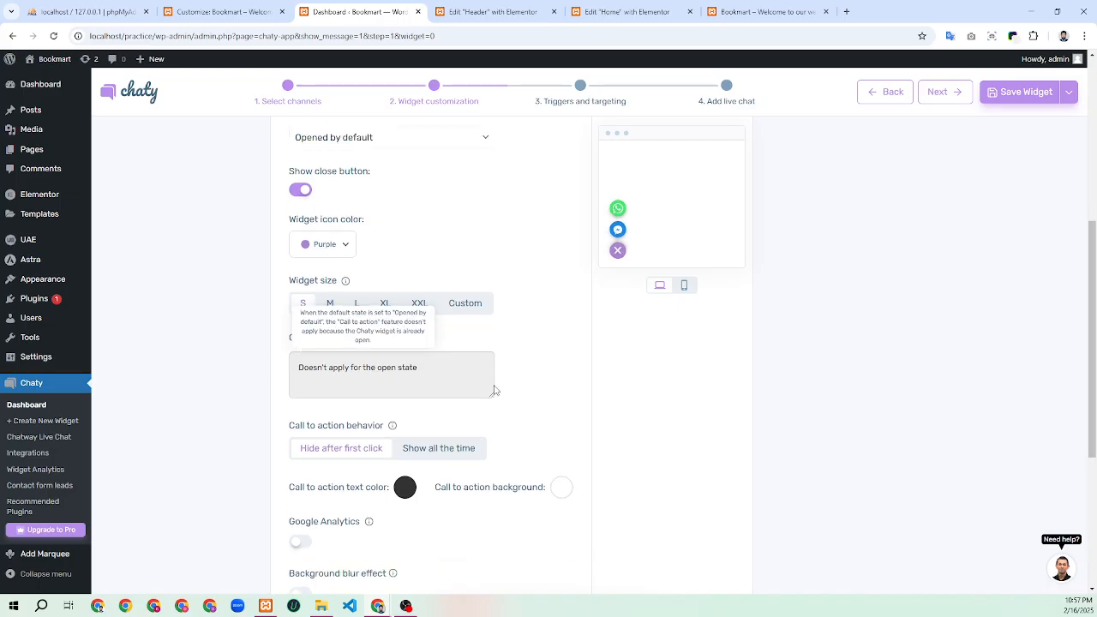
scroll(505, 386, up, 1)
mouse_move(447, 302)
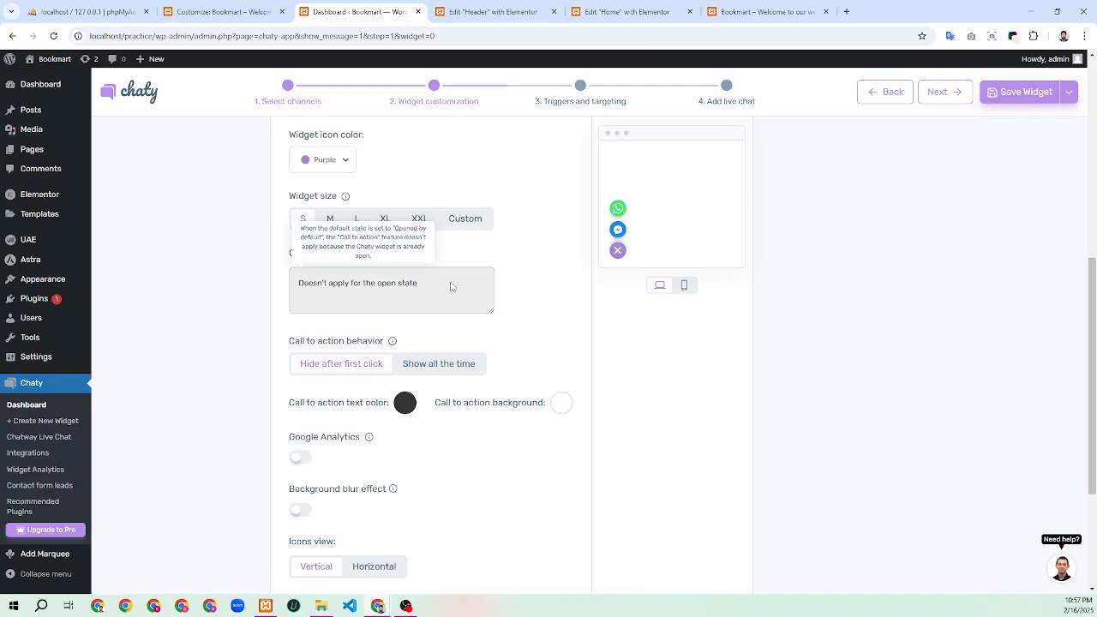
scroll(331, 394, down, 2)
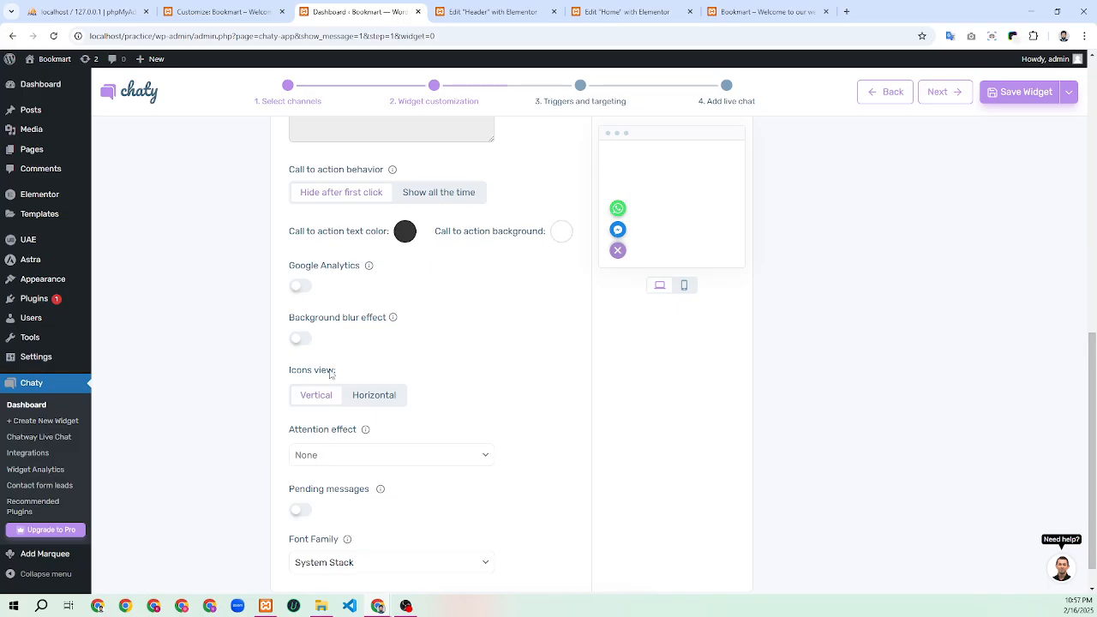
scroll(330, 377, down, 1)
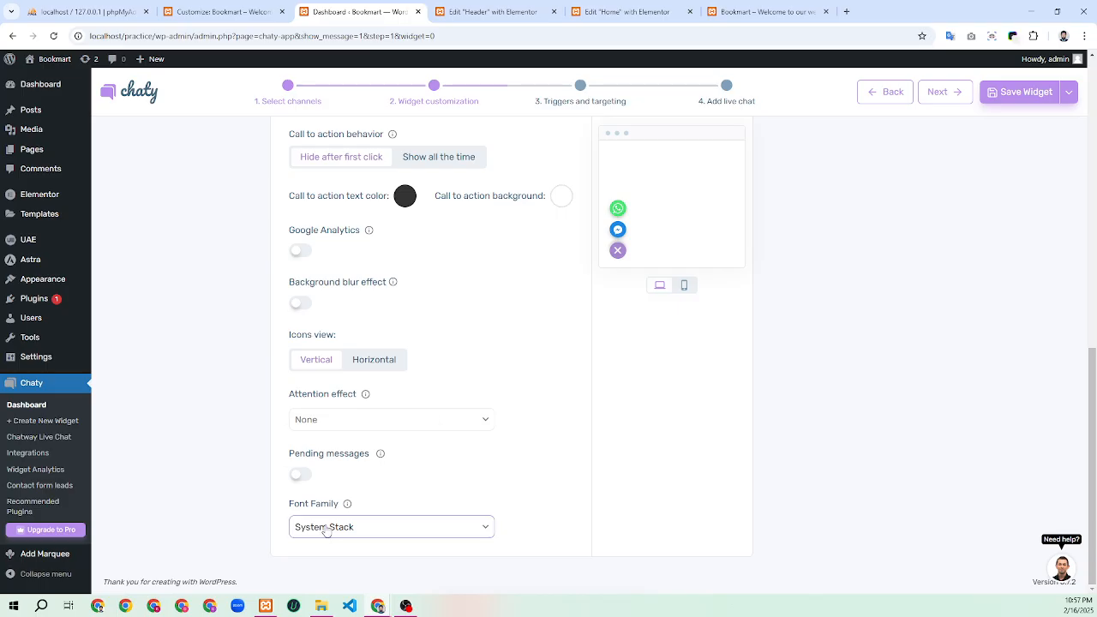
scroll(491, 488, up, 7)
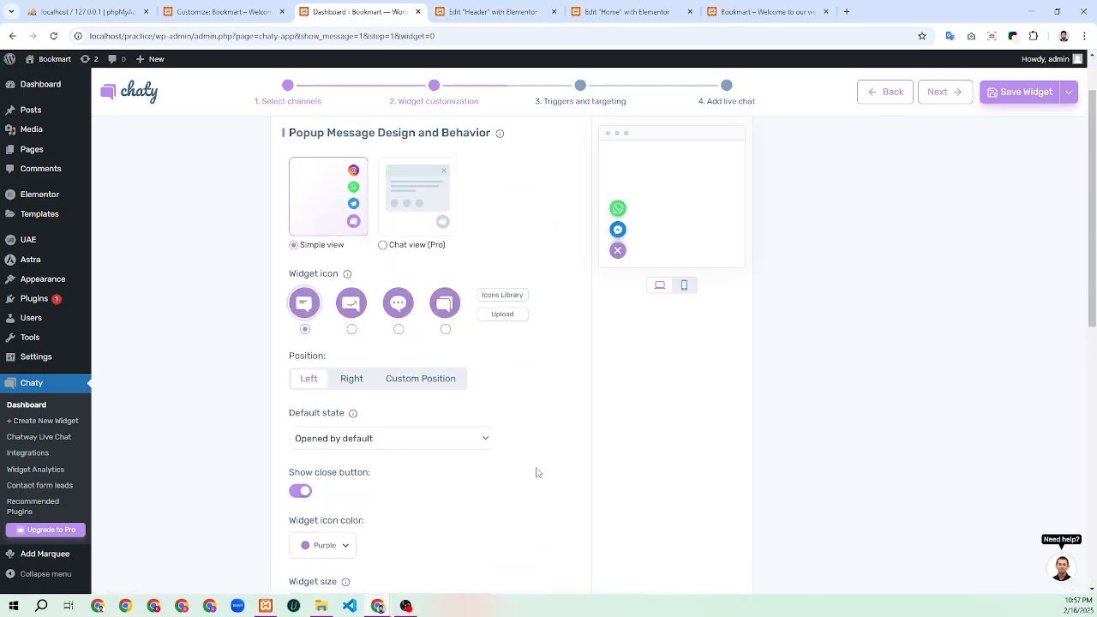
scroll(541, 471, up, 1)
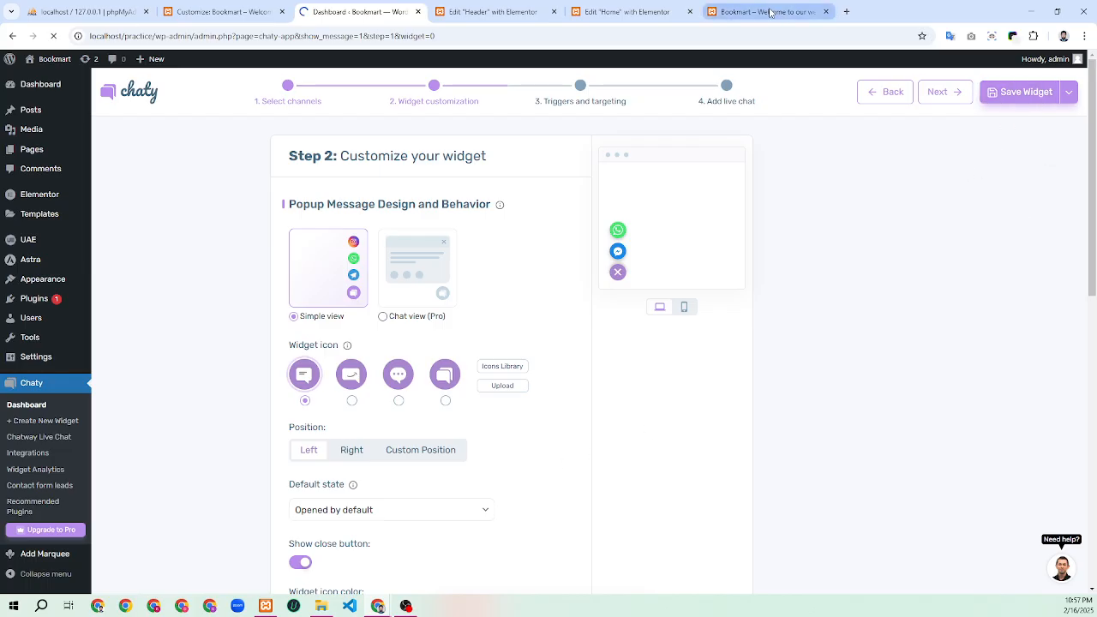
mouse_move(770, 12)
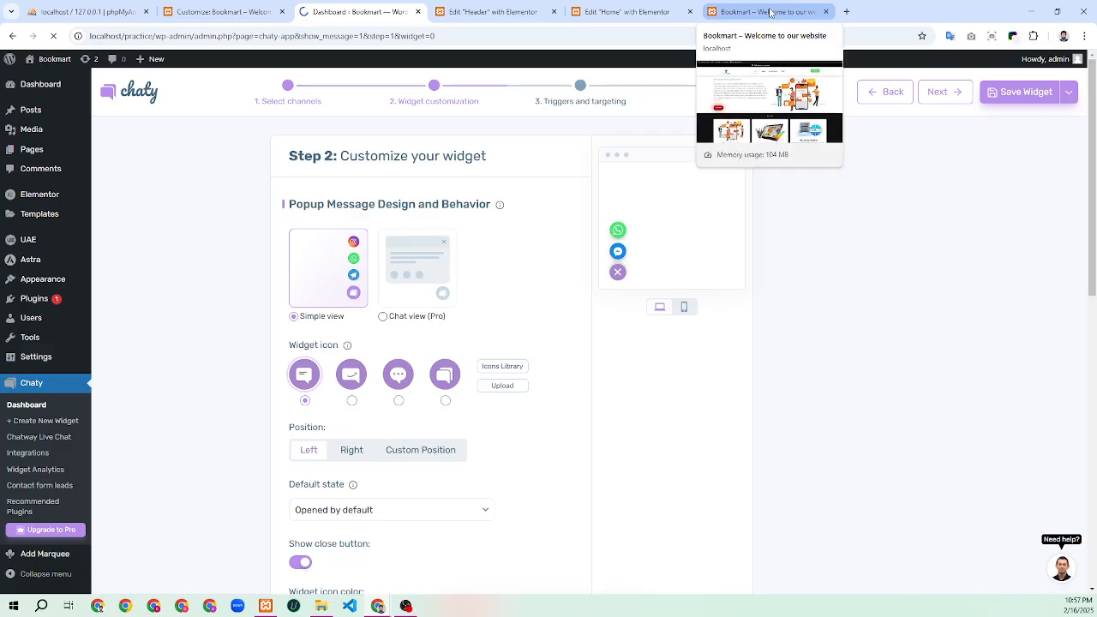
click(728, 12)
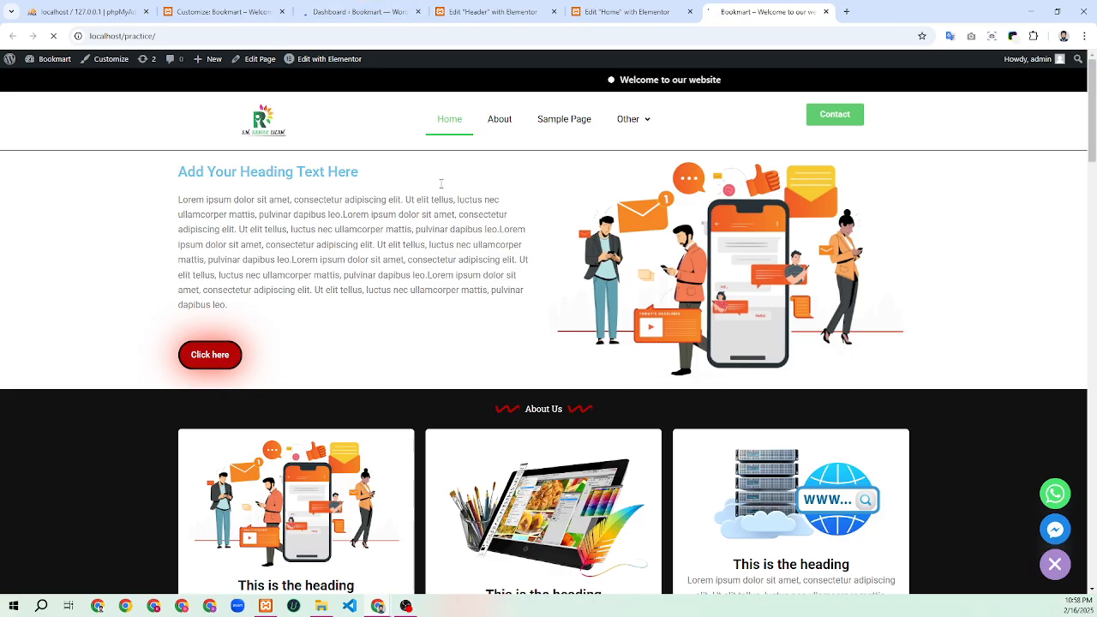
click(358, 12)
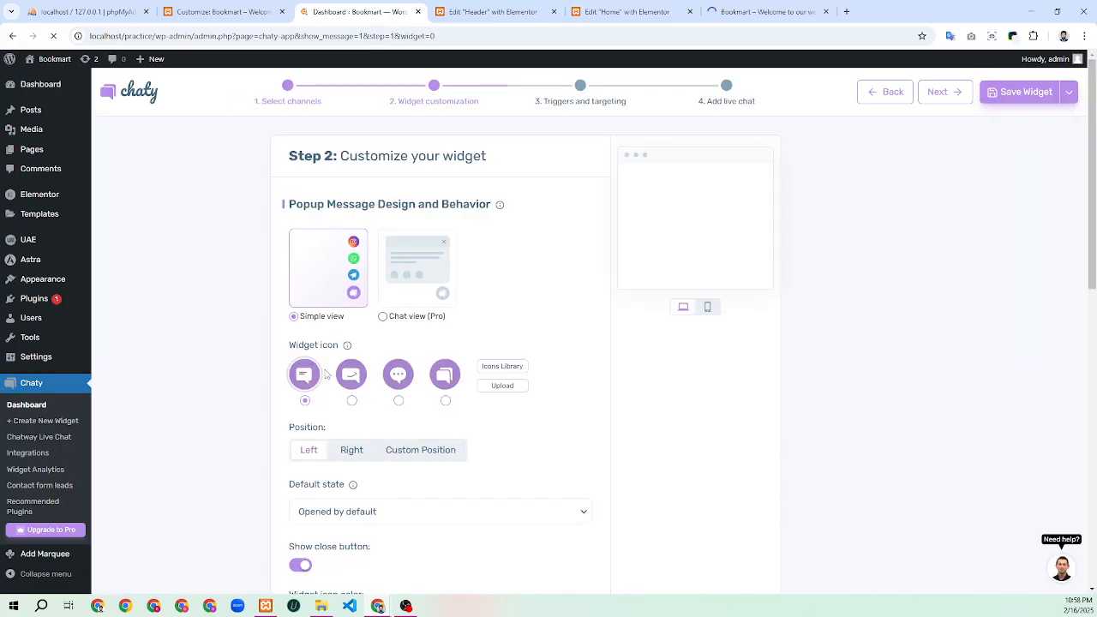
Keep the widget icon colour as Purple and switch to the Bookmart front page to check the widget
scroll(327, 374, down, 5)
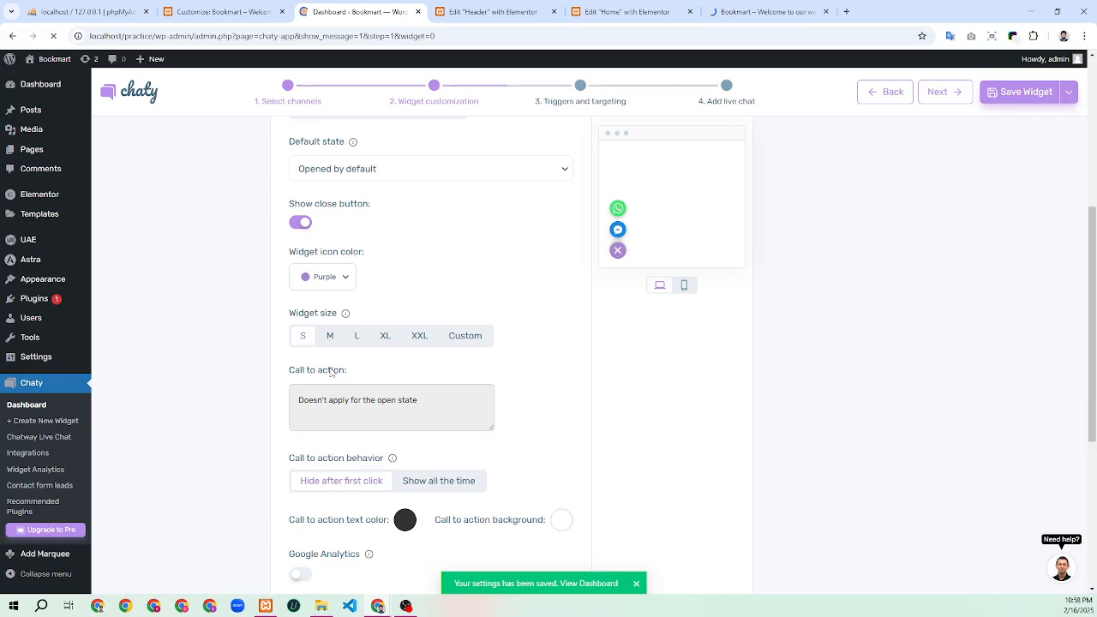
click(343, 275)
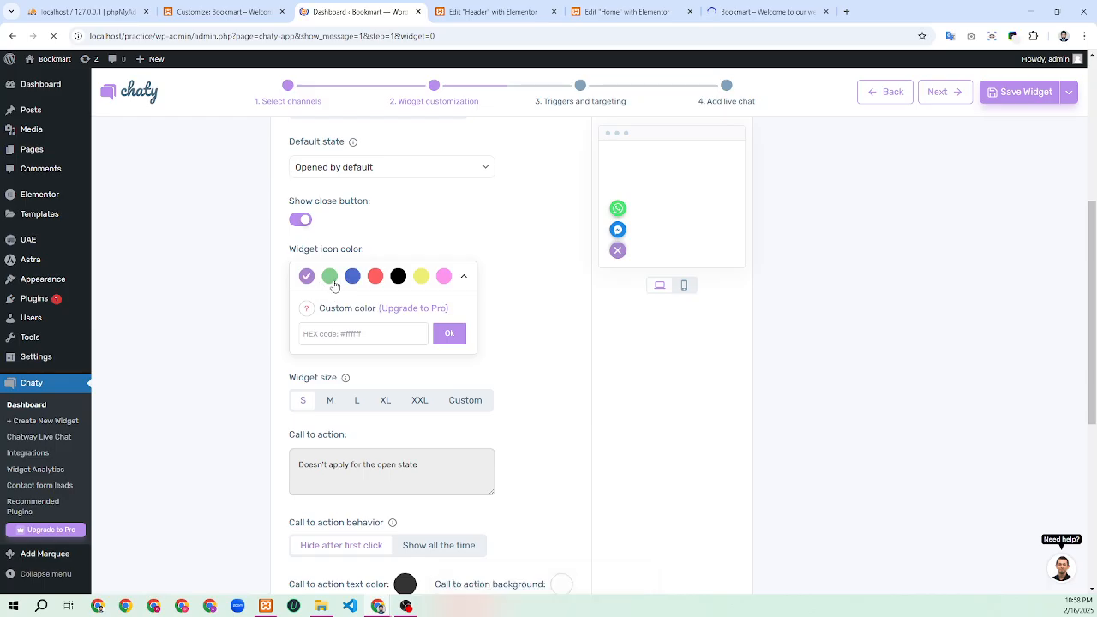
click(469, 229)
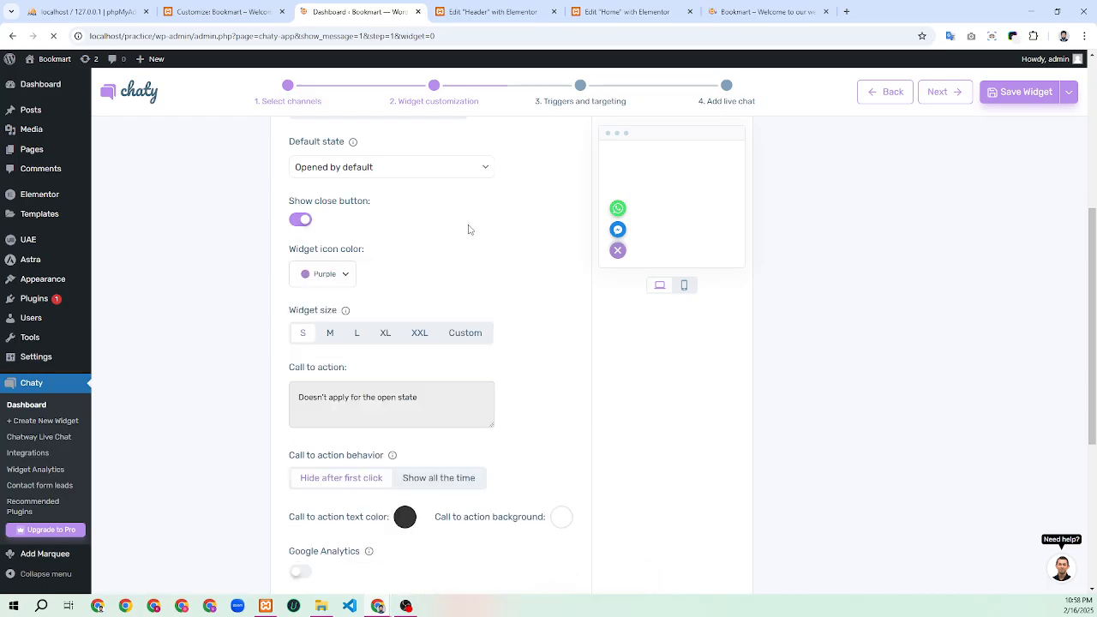
click(746, 11)
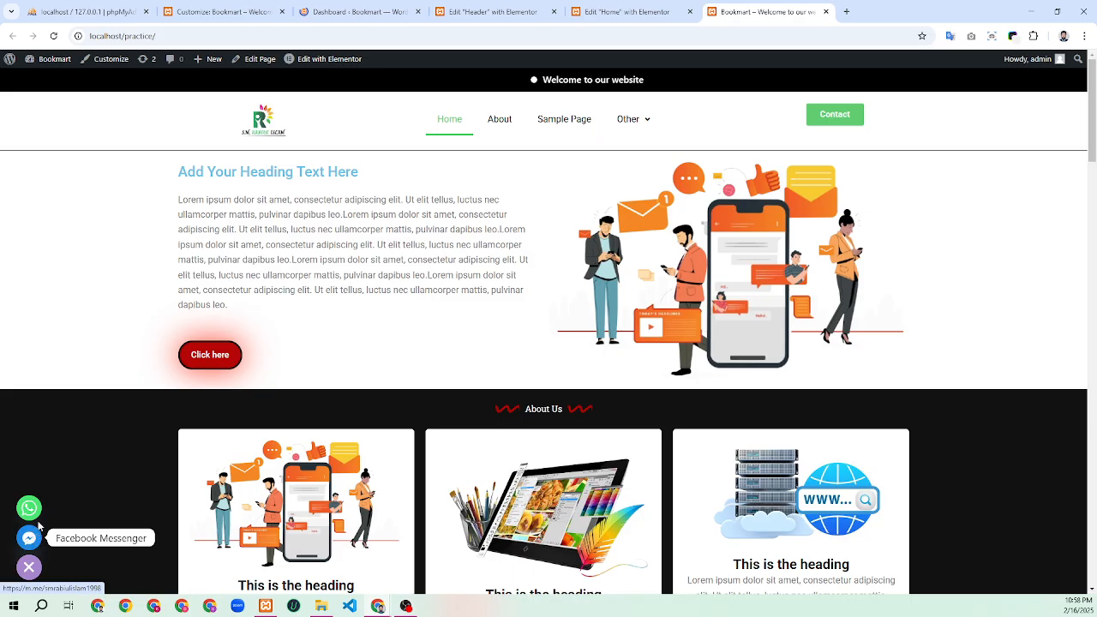
Close the open widget, then expand and collapse the bottom-left chat button showing WhatsApp and Messenger
click(28, 572)
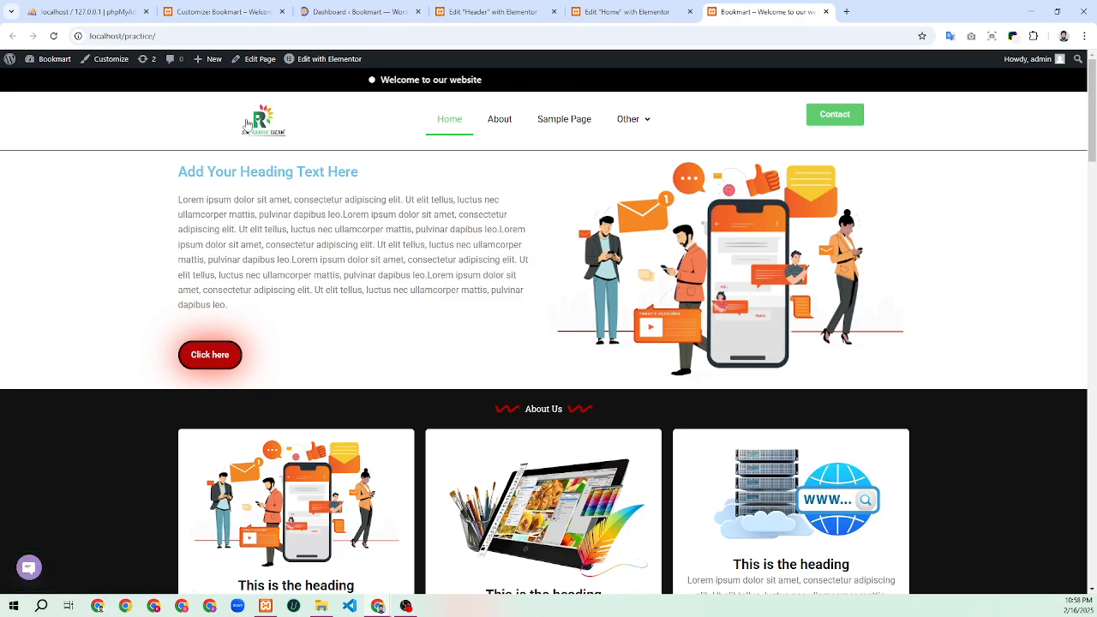
scroll(590, 476, down, 5)
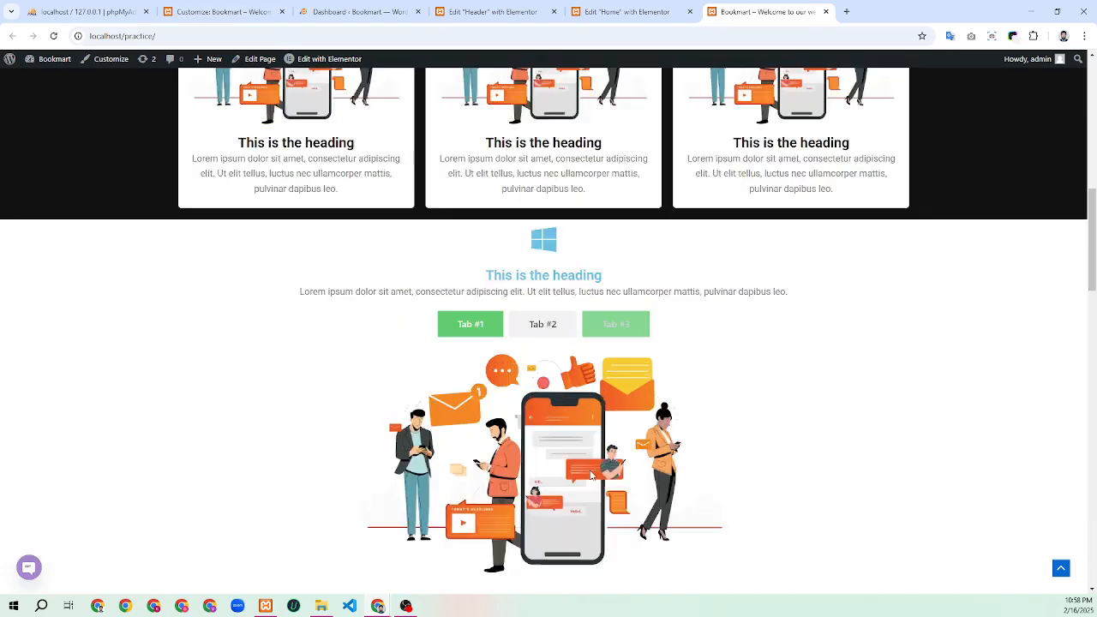
scroll(590, 476, down, 15)
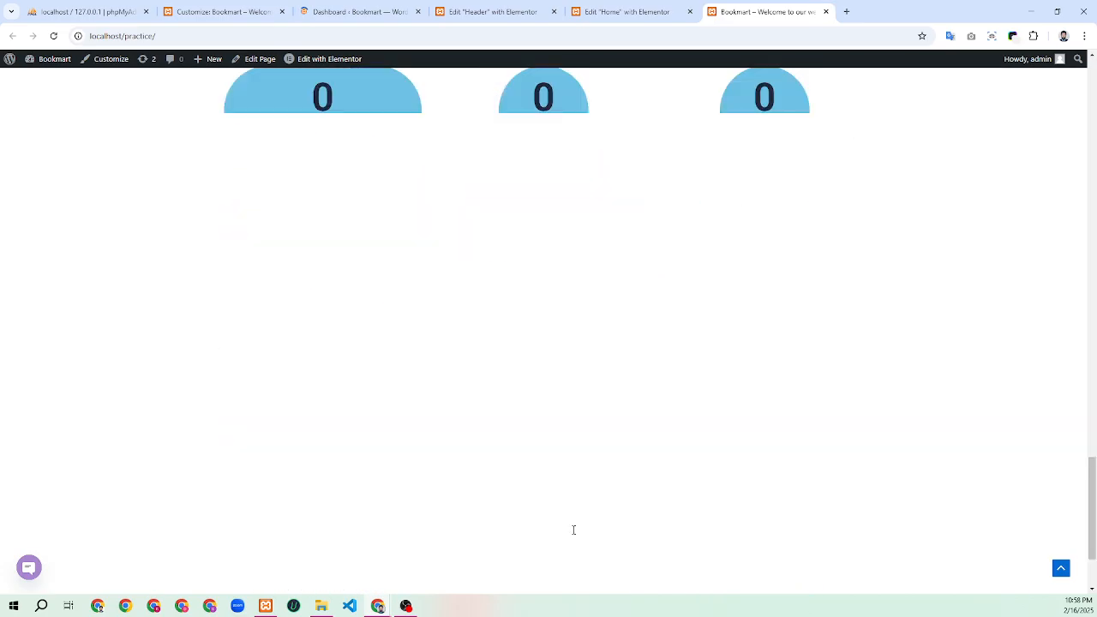
scroll(573, 530, down, 3)
click(28, 567)
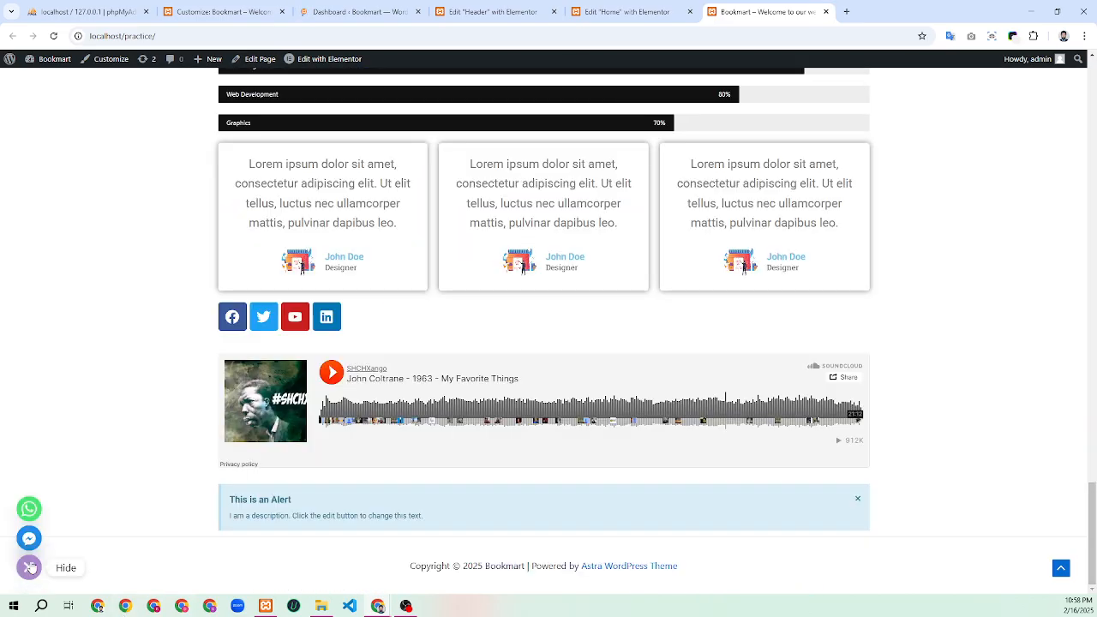
click(30, 567)
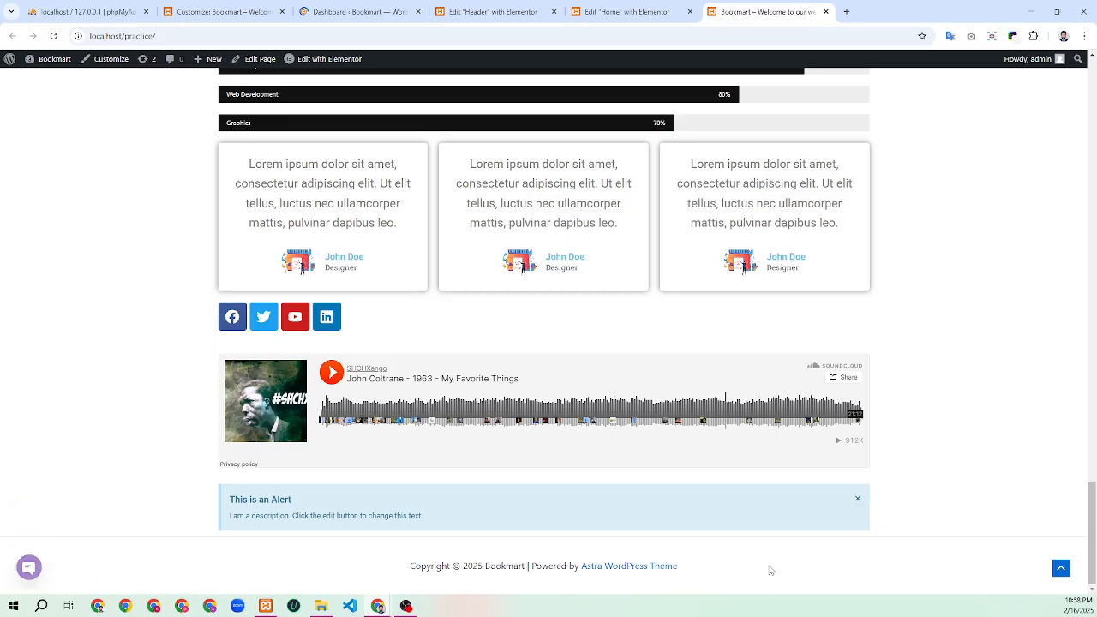
scroll(762, 437, up, 20)
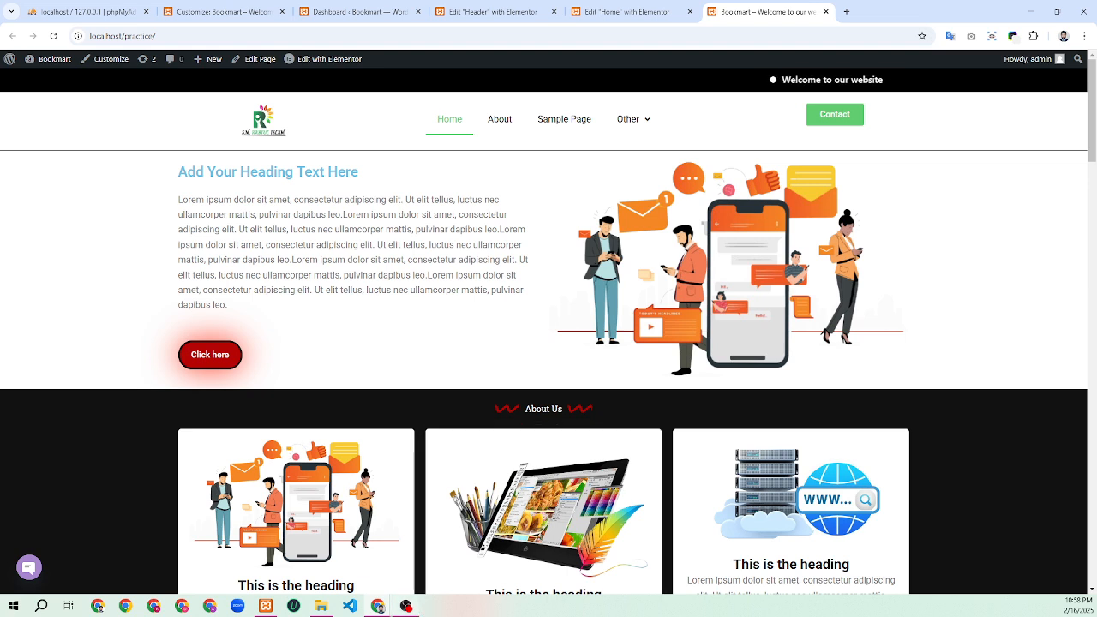
mouse_move(405, 605)
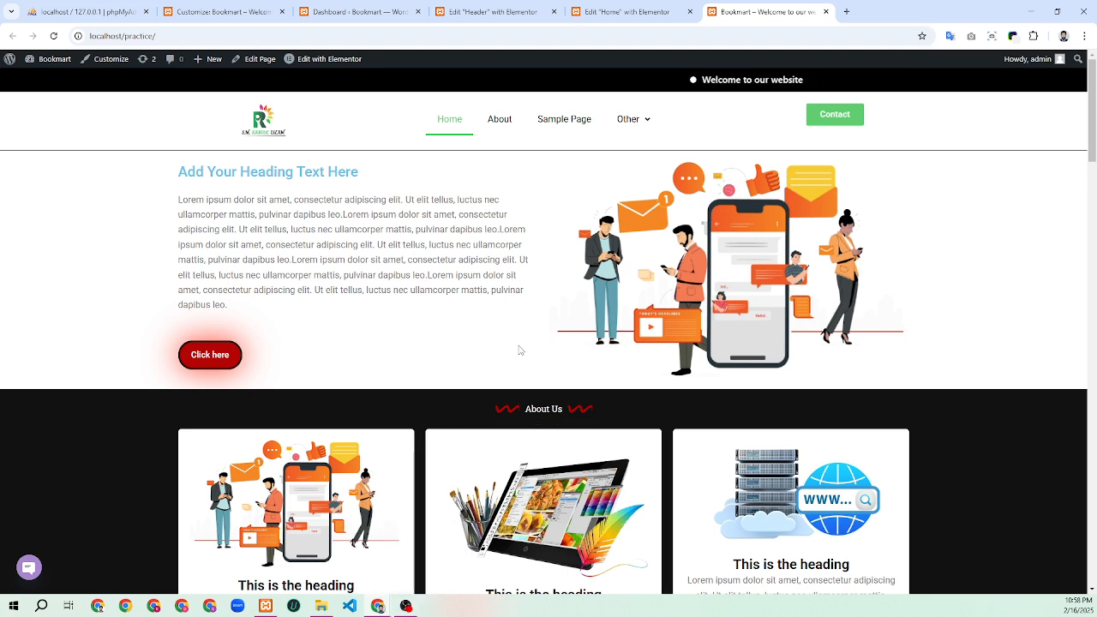
mouse_move(645, 117)
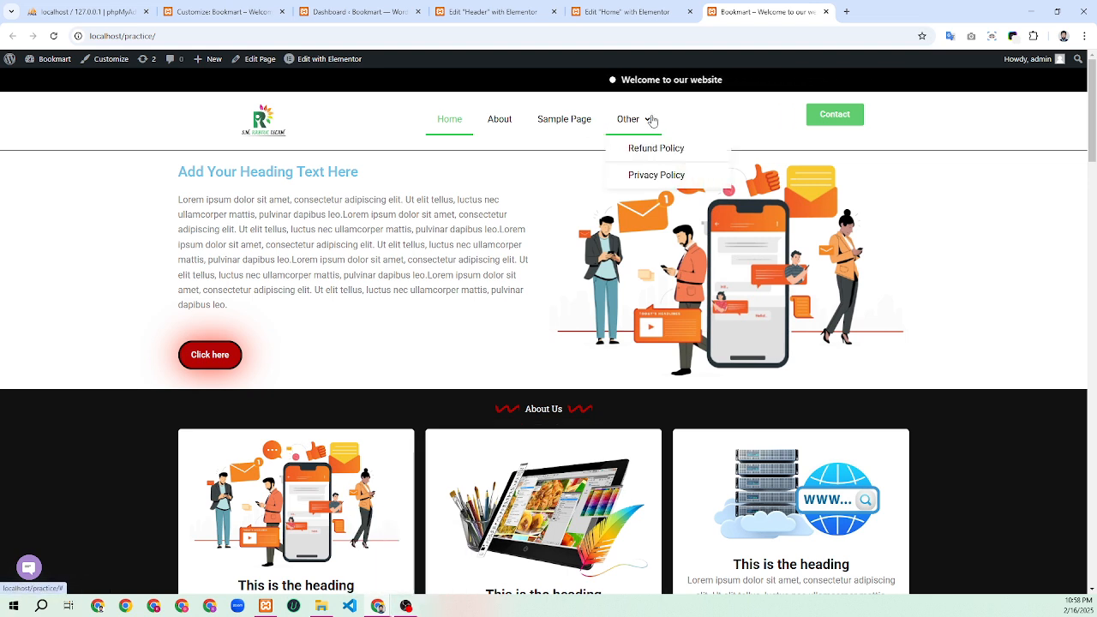